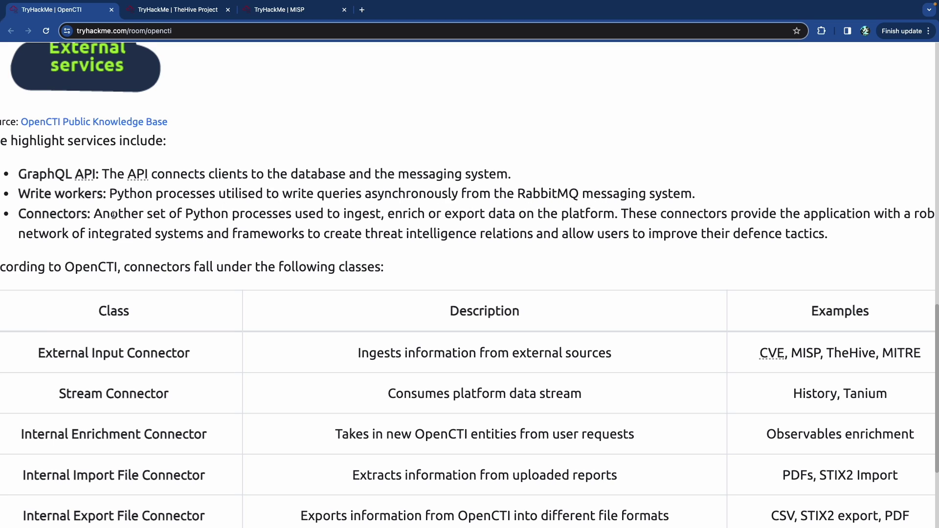
- Read the OpenCTI highlight services list, covering the GraphQL API, write workers and connectors, down to the connector classes table
{"action": "scroll", "coordinate": [118, 215], "scroll_direction": "down", "scroll_amount": 1}
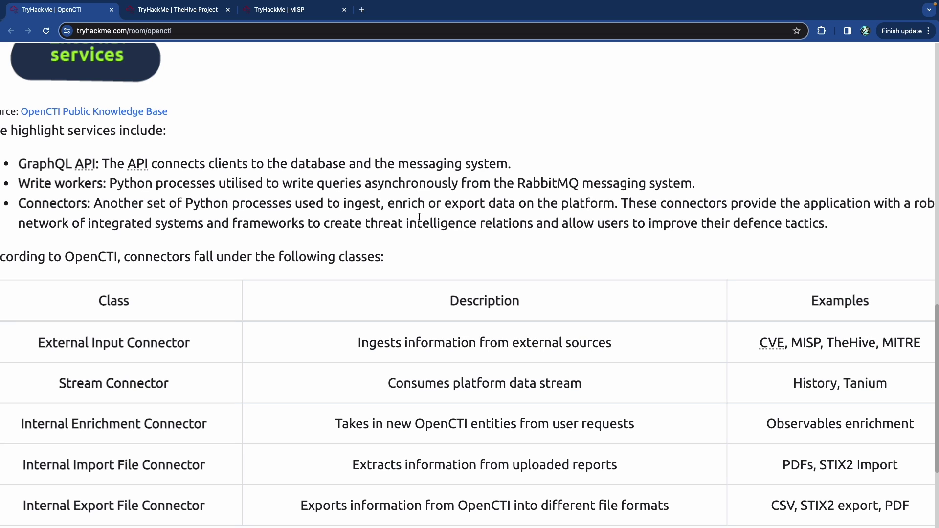
{"action": "scroll", "coordinate": [526, 204], "scroll_direction": "right", "scroll_amount": 1}
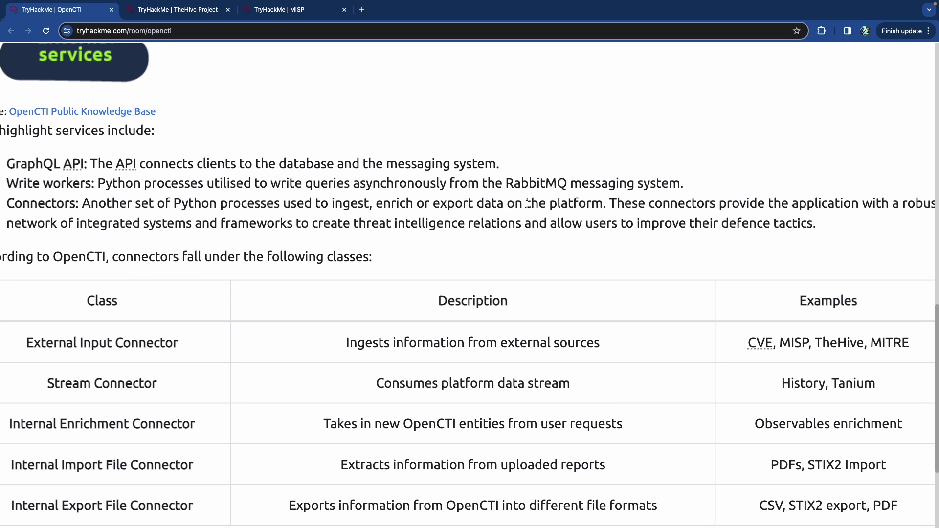
{"action": "scroll", "coordinate": [527, 203], "scroll_direction": "left", "scroll_amount": 1}
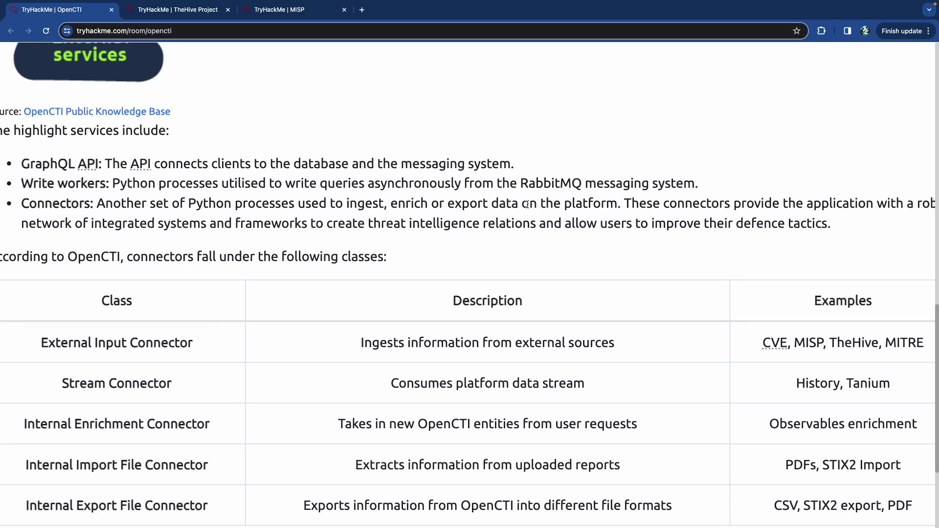
{"action": "scroll", "coordinate": [527, 205], "scroll_direction": "left", "scroll_amount": 1}
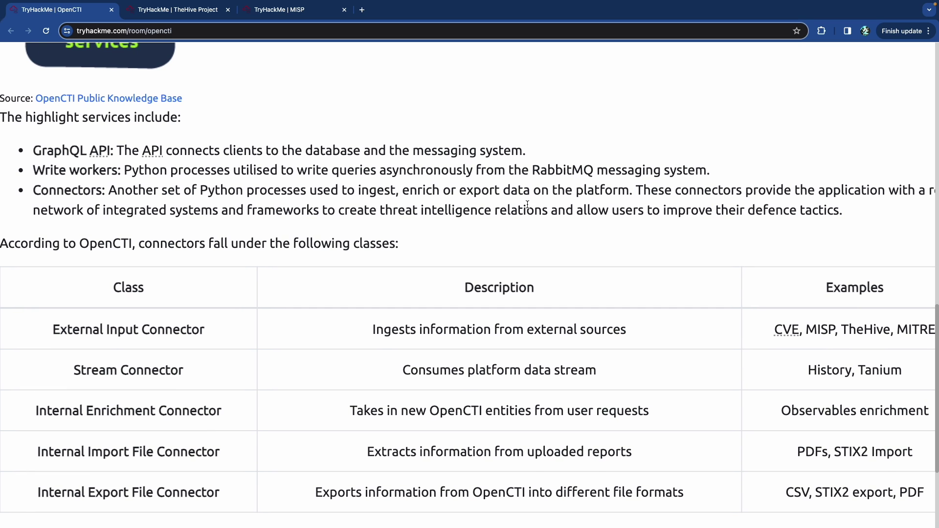
{"action": "scroll", "coordinate": [533, 205], "scroll_direction": "down", "scroll_amount": 1}
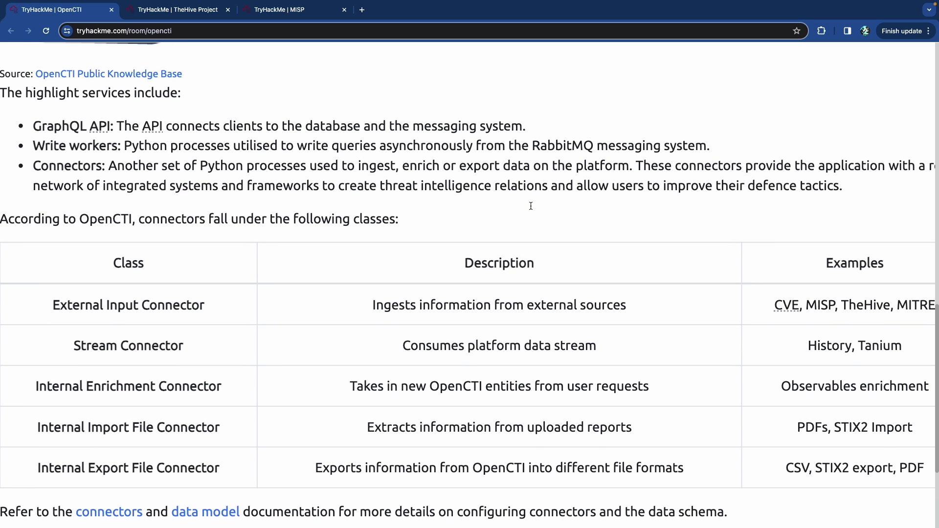
{"action": "scroll", "coordinate": [532, 206], "scroll_direction": "down", "scroll_amount": 2}
{"action": "scroll", "coordinate": [532, 208], "scroll_direction": "down", "scroll_amount": 1}
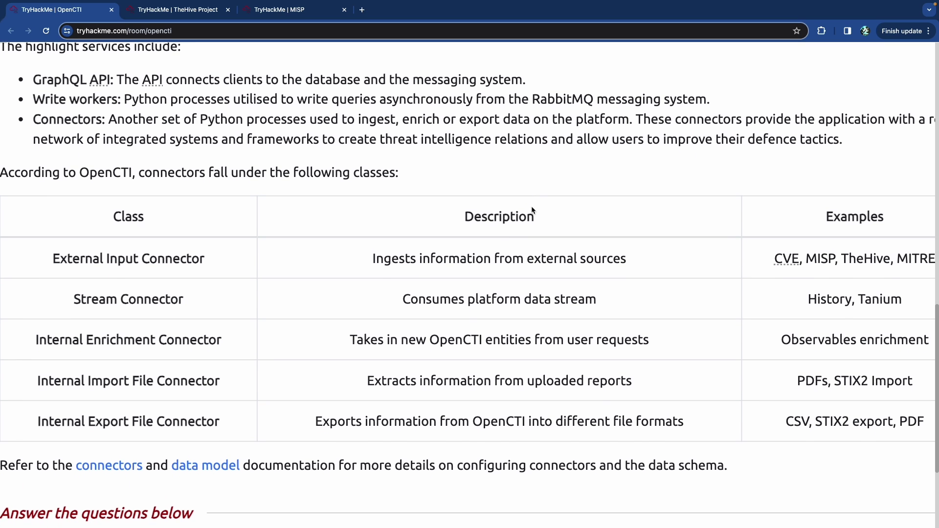
{"action": "scroll", "coordinate": [532, 206], "scroll_direction": "left", "scroll_amount": 1}
{"action": "scroll", "coordinate": [531, 206], "scroll_direction": "down", "scroll_amount": 1}
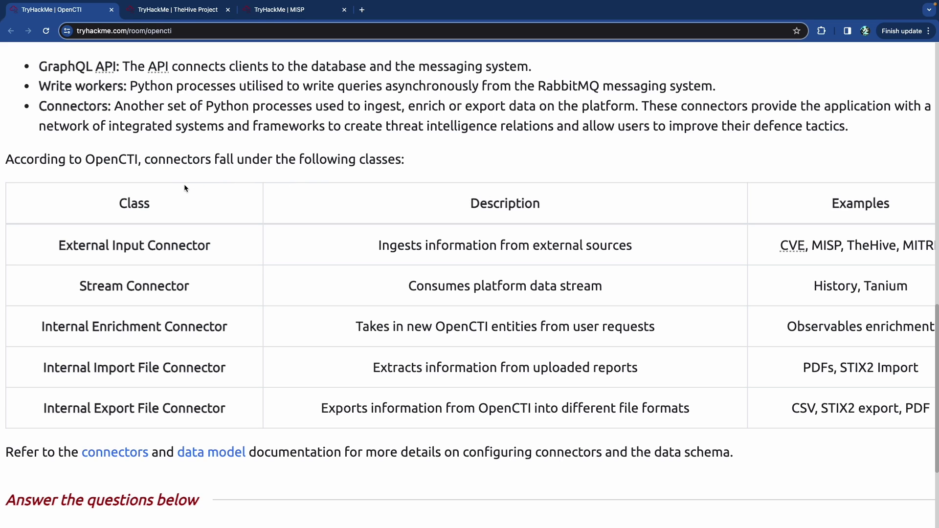
{"action": "scroll", "coordinate": [178, 184], "scroll_direction": "down", "scroll_amount": 2}
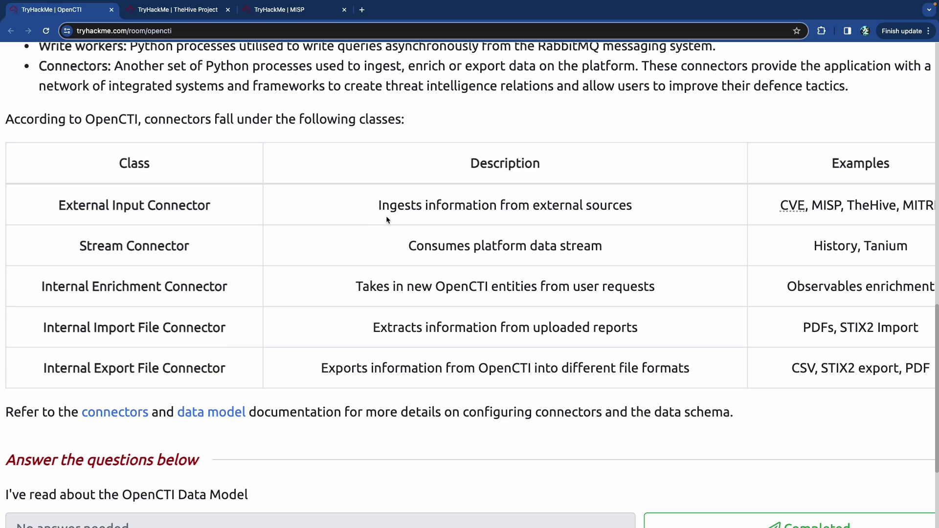
- Examine the description of each connector class in the table and the examples listed for the External Input Connector
{"action": "left_click_drag", "start_coordinate": [509, 206], "coordinate": [566, 207]}
{"action": "scroll", "coordinate": [606, 211], "scroll_direction": "right", "scroll_amount": 2}
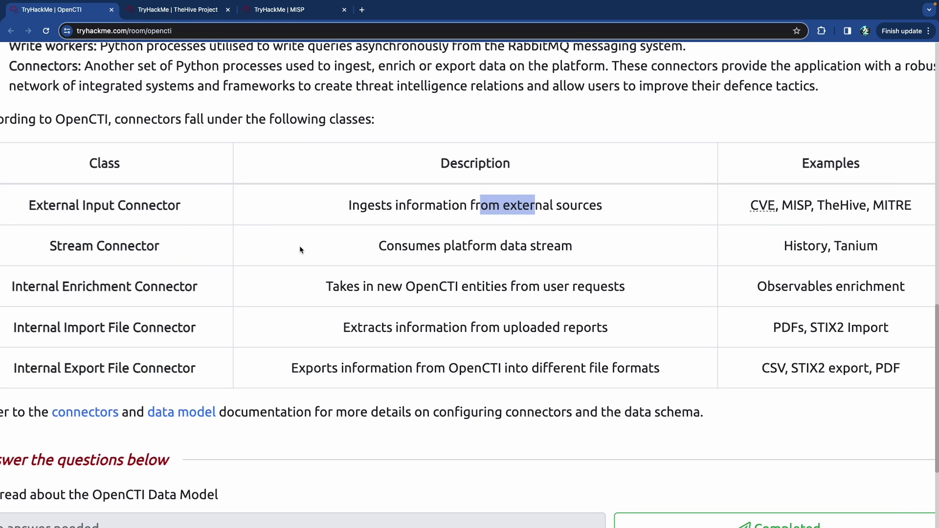
{"action": "left_click_drag", "start_coordinate": [416, 247], "coordinate": [521, 254]}
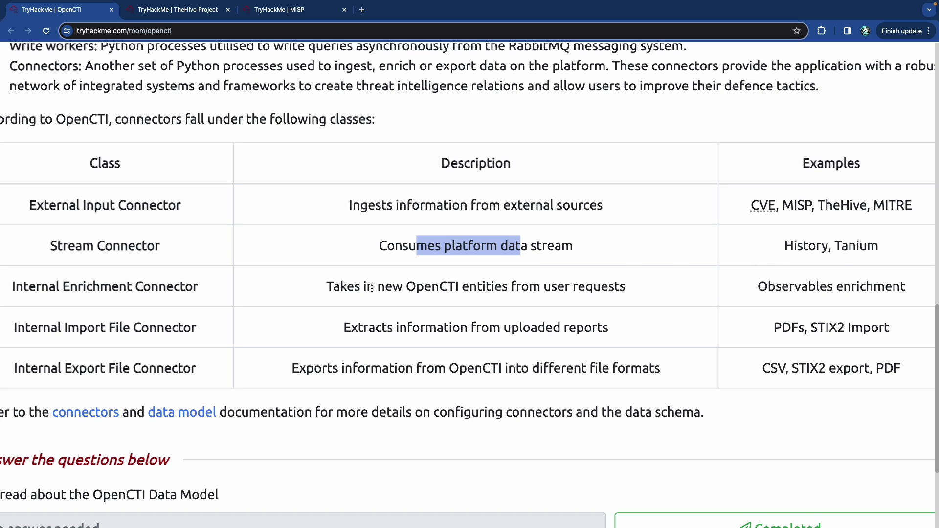
{"action": "left_click_drag", "start_coordinate": [372, 288], "coordinate": [470, 297]}
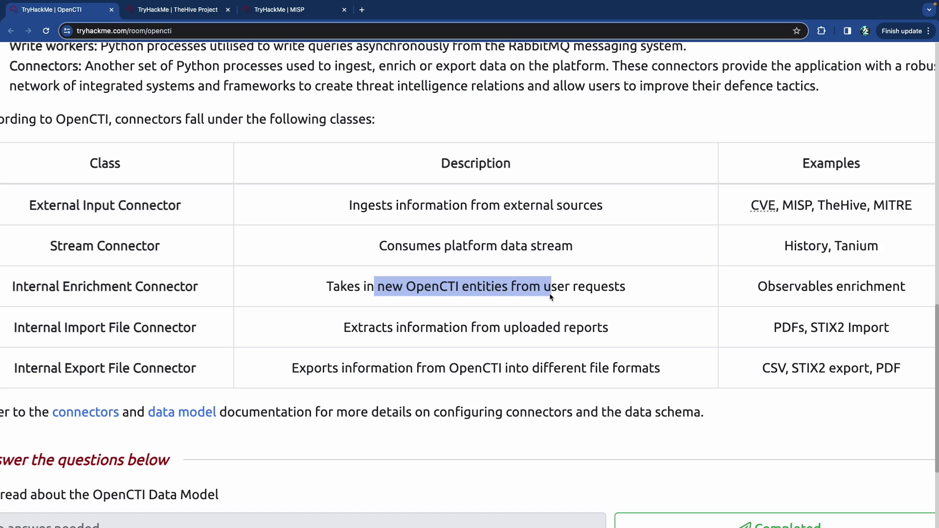
{"action": "left_click", "coordinate": [531, 297]}
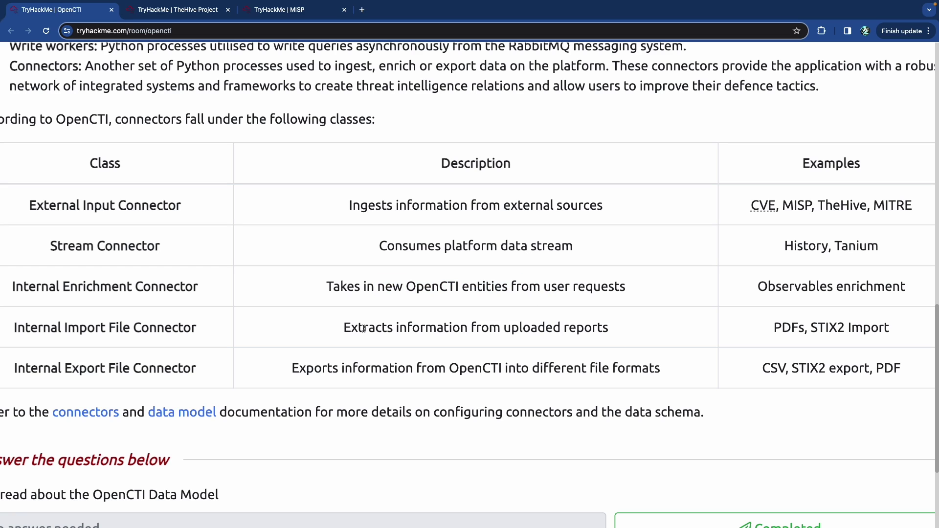
{"action": "left_click_drag", "start_coordinate": [374, 330], "coordinate": [553, 330]}
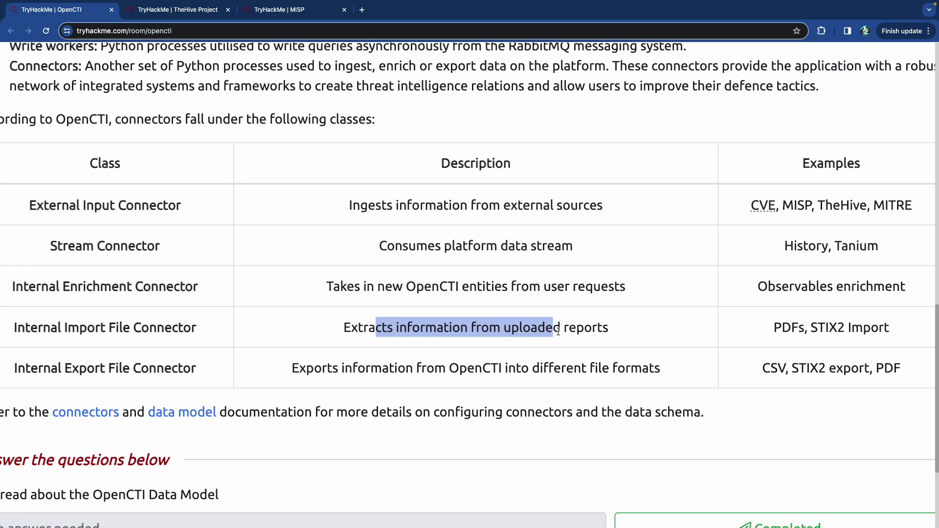
{"action": "left_click_drag", "start_coordinate": [352, 366], "coordinate": [495, 364]}
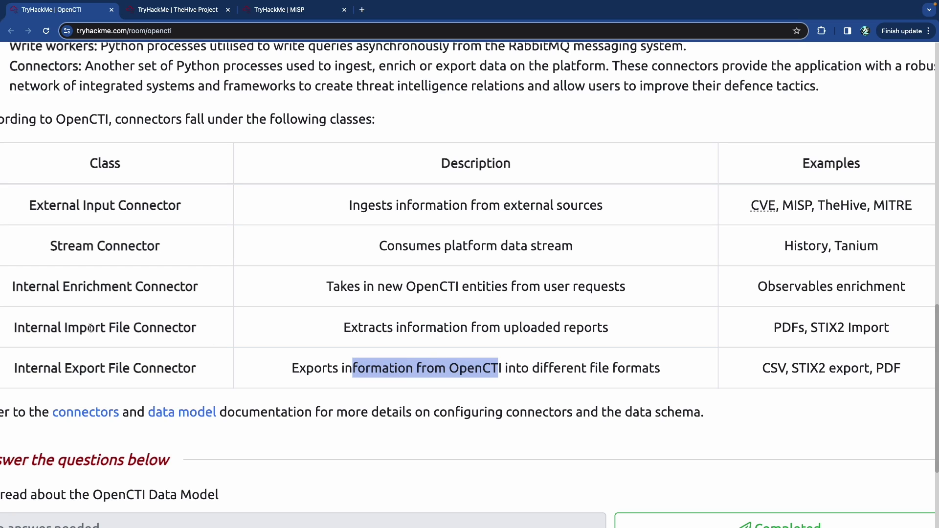
{"action": "left_click", "coordinate": [411, 366]}
{"action": "left_click_drag", "start_coordinate": [416, 368], "coordinate": [513, 370]}
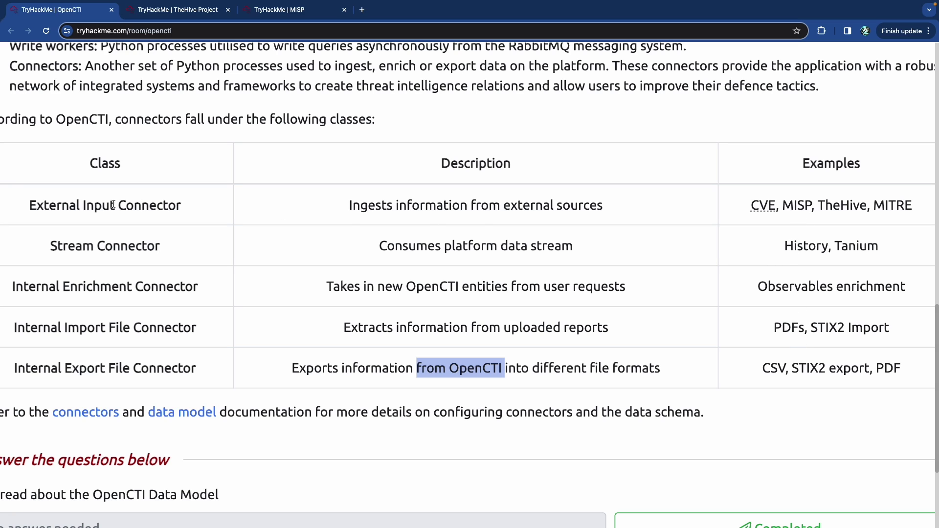
{"action": "left_click_drag", "start_coordinate": [91, 204], "coordinate": [159, 209]}
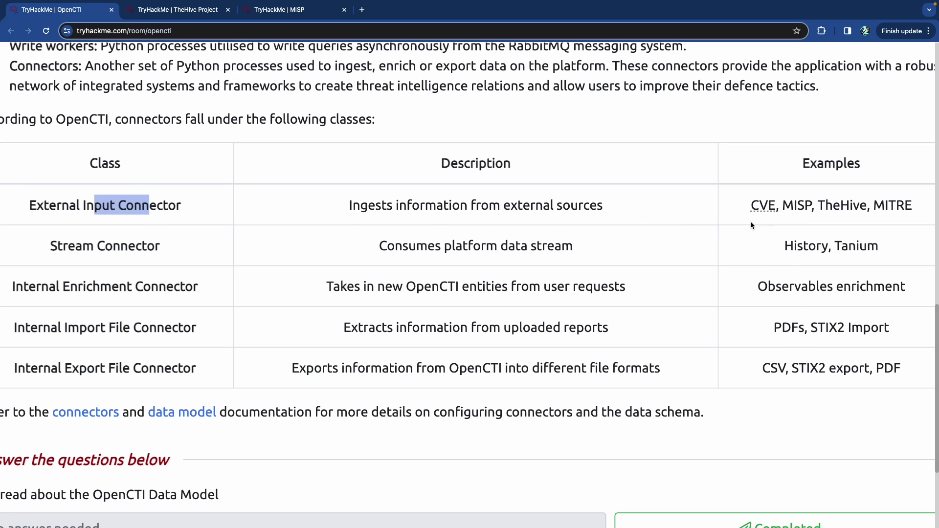
{"action": "left_click_drag", "start_coordinate": [867, 205], "coordinate": [793, 206]}
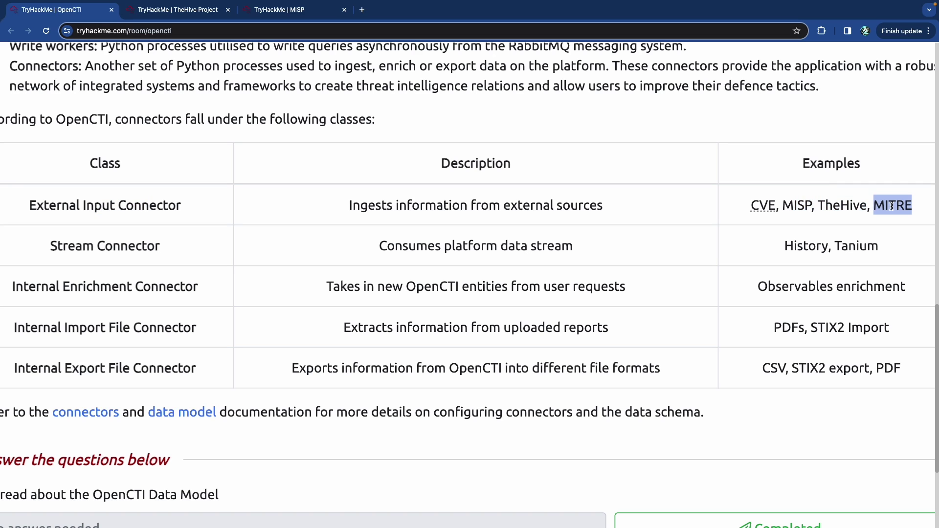
{"action": "triple_click", "coordinate": [889, 206]}
{"action": "left_click", "coordinate": [779, 206]}
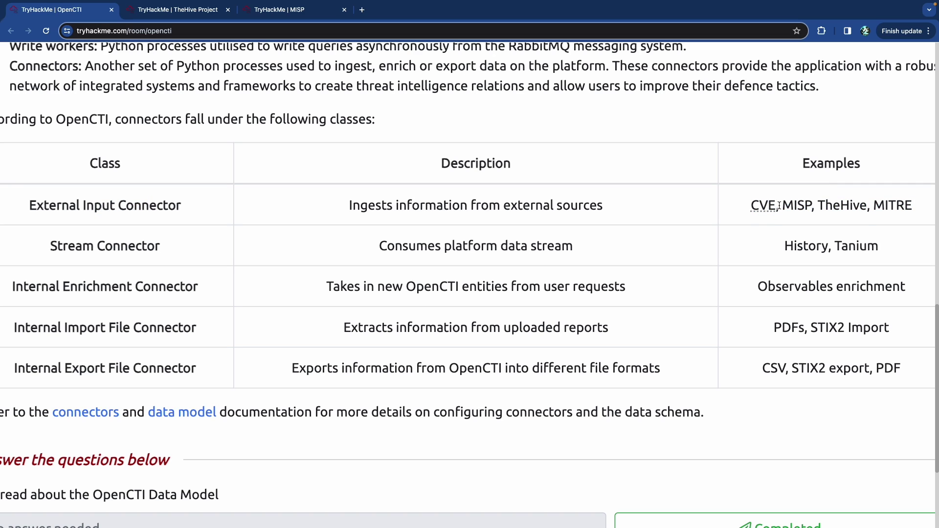
- Mark the Task 3 question about having read the OpenCTI Data Model as completed
{"action": "scroll", "coordinate": [586, 236], "scroll_direction": "down", "scroll_amount": 1}
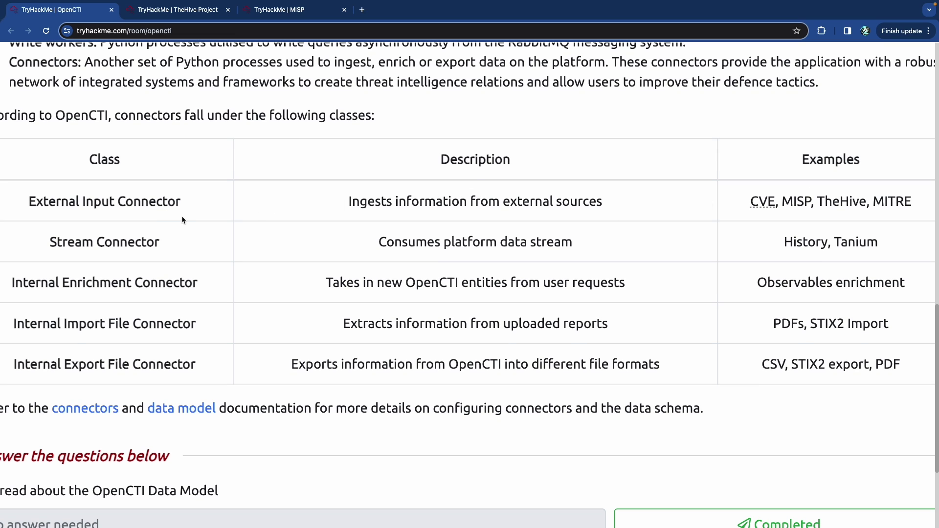
{"action": "scroll", "coordinate": [181, 216], "scroll_direction": "down", "scroll_amount": 3}
{"action": "scroll", "coordinate": [215, 218], "scroll_direction": "down", "scroll_amount": 1}
{"action": "scroll", "coordinate": [215, 218], "scroll_direction": "left", "scroll_amount": 1}
{"action": "left_click", "coordinate": [738, 446]}
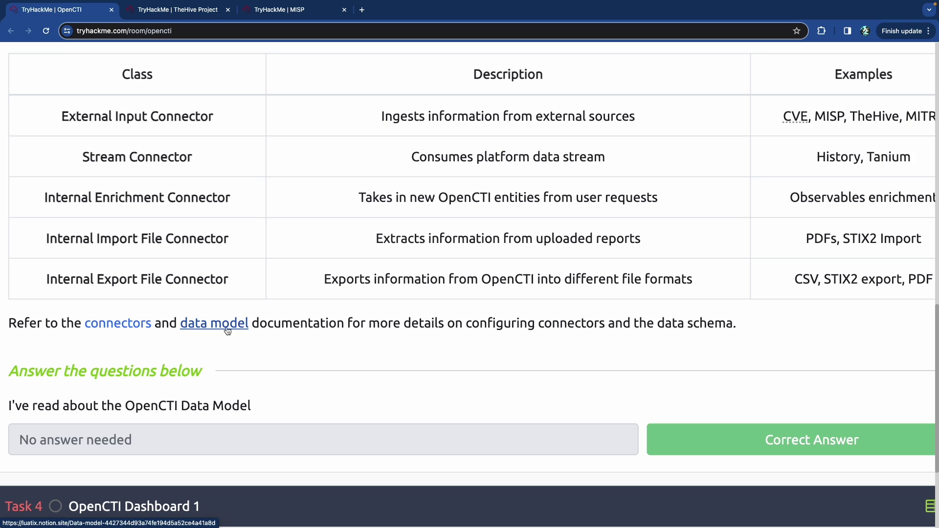
- Expand Task 4, OpenCTI Dashboard 1, and start its attached machine
{"action": "scroll", "coordinate": [372, 327], "scroll_direction": "down", "scroll_amount": 2}
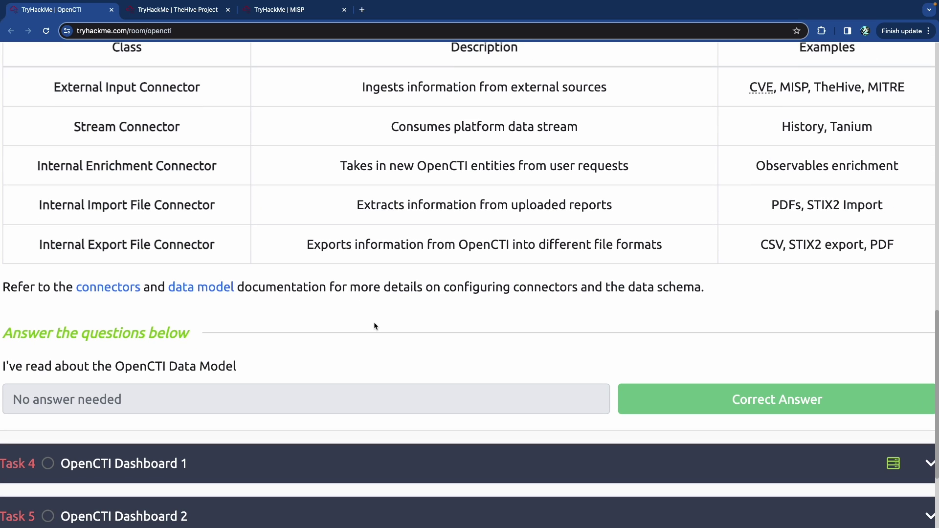
{"action": "scroll", "coordinate": [373, 323], "scroll_direction": "down", "scroll_amount": 3}
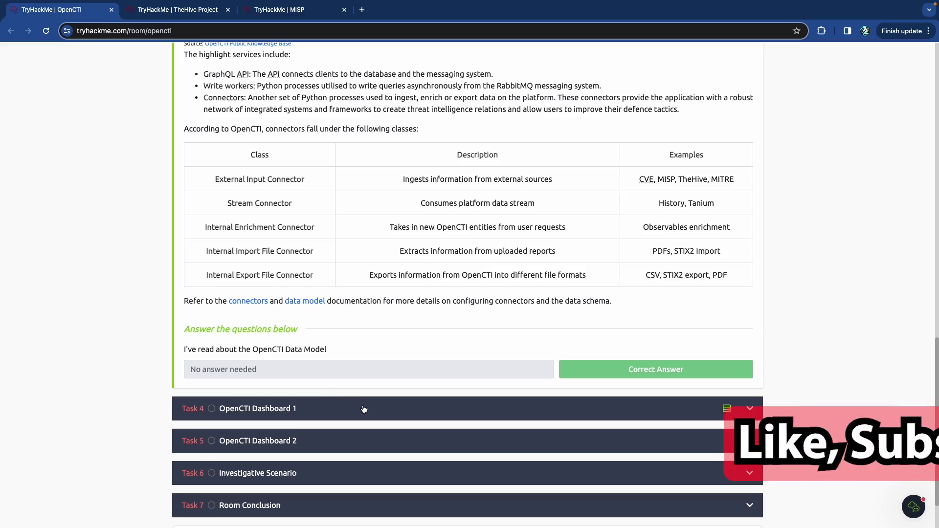
{"action": "left_click", "coordinate": [348, 406]}
{"action": "scroll", "coordinate": [350, 397], "scroll_direction": "up", "scroll_amount": 15}
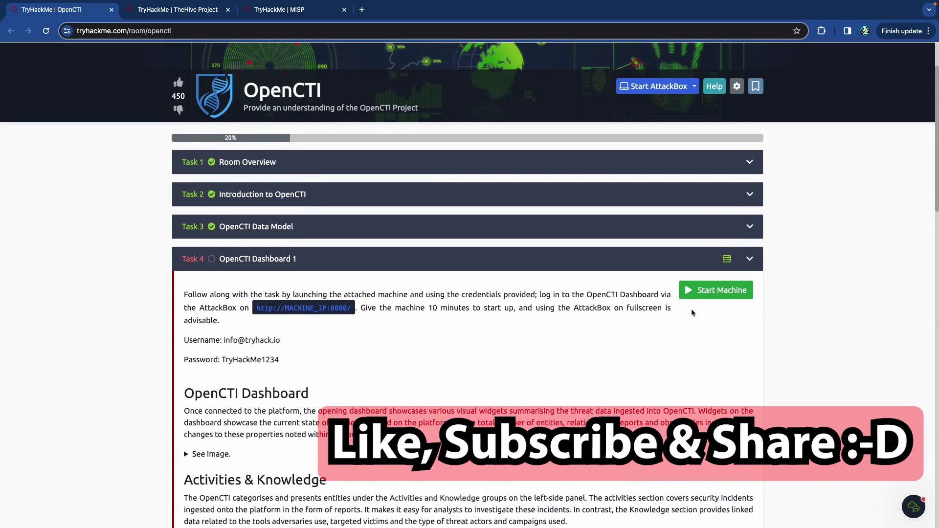
{"action": "left_click", "coordinate": [709, 290]}
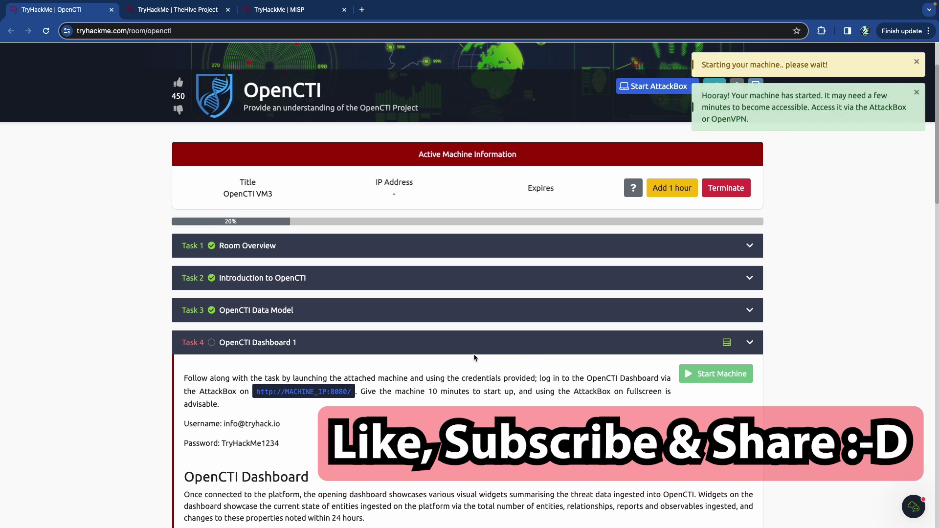
- Launch the AttackBox for the room and exit its split view
{"action": "scroll", "coordinate": [478, 355], "scroll_direction": "up", "scroll_amount": 2}
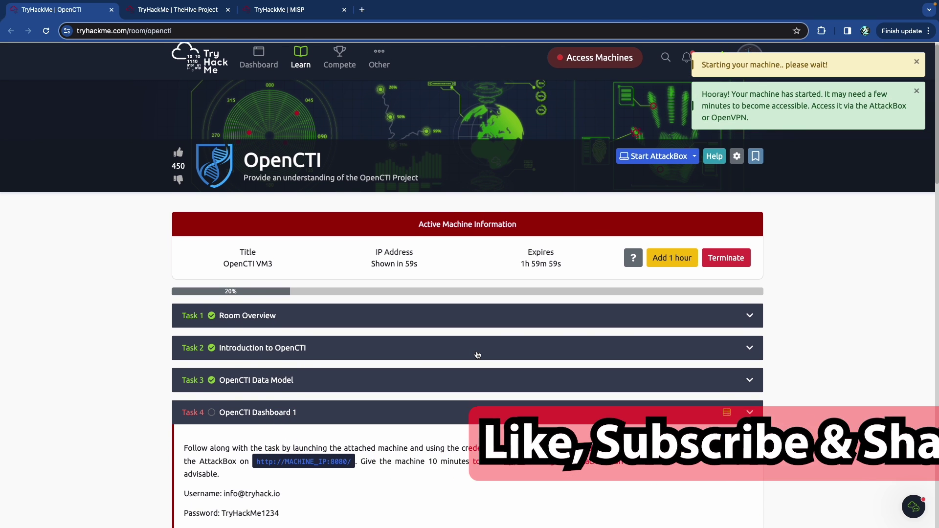
{"action": "scroll", "coordinate": [478, 354], "scroll_direction": "down", "scroll_amount": 3}
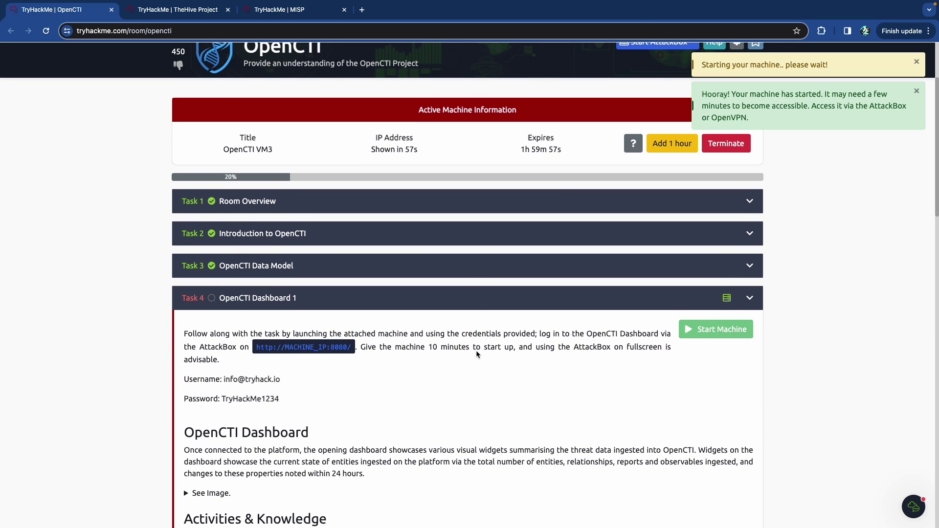
{"action": "scroll", "coordinate": [562, 244], "scroll_direction": "up", "scroll_amount": 1}
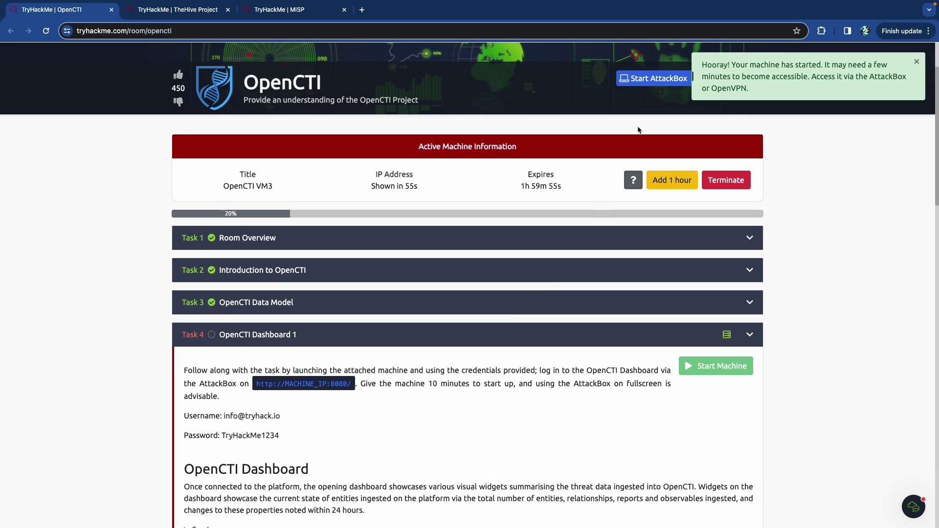
{"action": "left_click", "coordinate": [654, 78]}
{"action": "scroll", "coordinate": [508, 242], "scroll_direction": "down", "scroll_amount": 1}
{"action": "scroll", "coordinate": [507, 242], "scroll_direction": "down", "scroll_amount": 1}
{"action": "scroll", "coordinate": [357, 290], "scroll_direction": "up", "scroll_amount": 5, "text": "ctrl"}
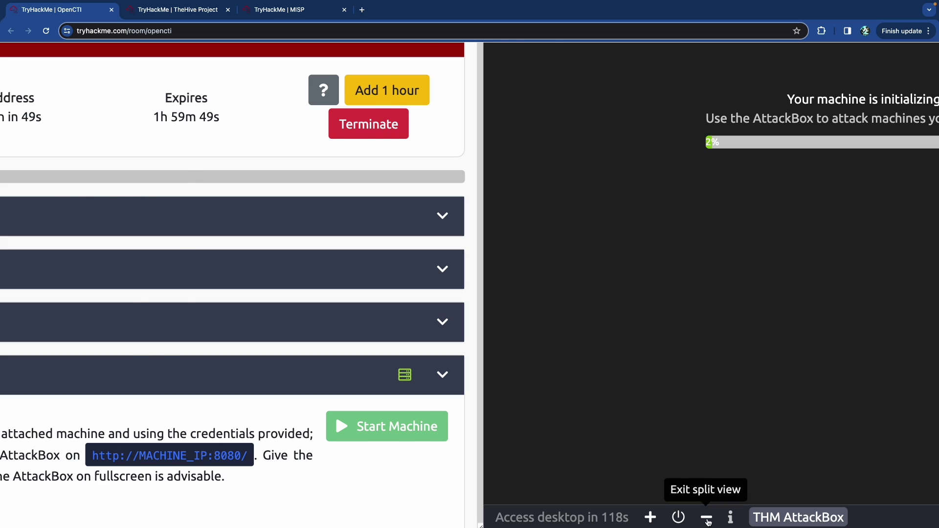
{"action": "left_click", "coordinate": [706, 518]}
- Read the Task 4 instructions on the dashboard address, startup time and login credentials, and the OpenCTI Dashboard introduction
{"action": "scroll", "coordinate": [425, 446], "scroll_direction": "down", "scroll_amount": 2}
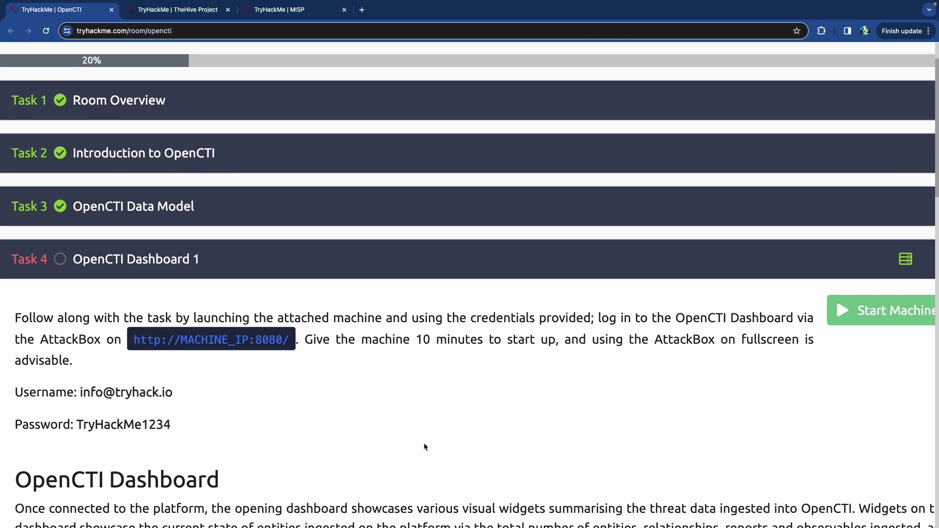
{"action": "scroll", "coordinate": [424, 447], "scroll_direction": "down", "scroll_amount": 1}
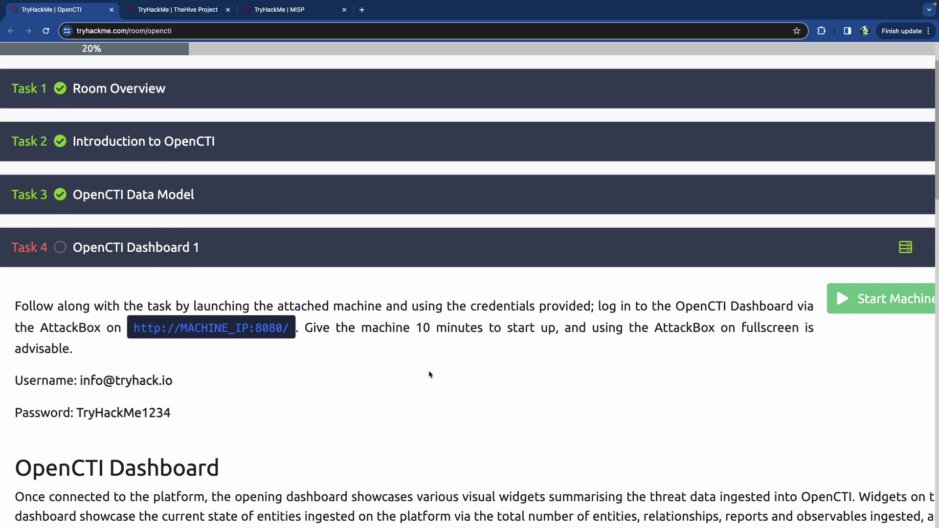
{"action": "scroll", "coordinate": [429, 371], "scroll_direction": "down", "scroll_amount": 3}
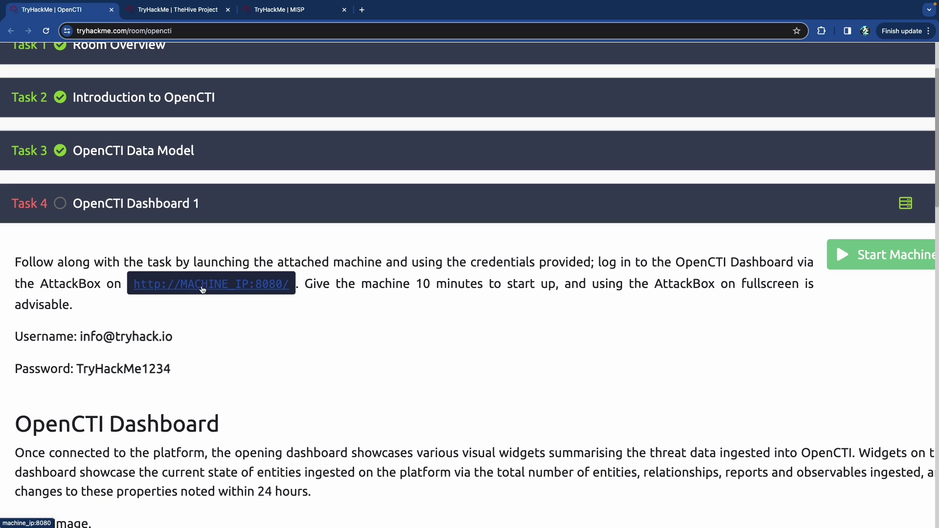
{"action": "scroll", "coordinate": [317, 308], "scroll_direction": "down", "scroll_amount": 1}
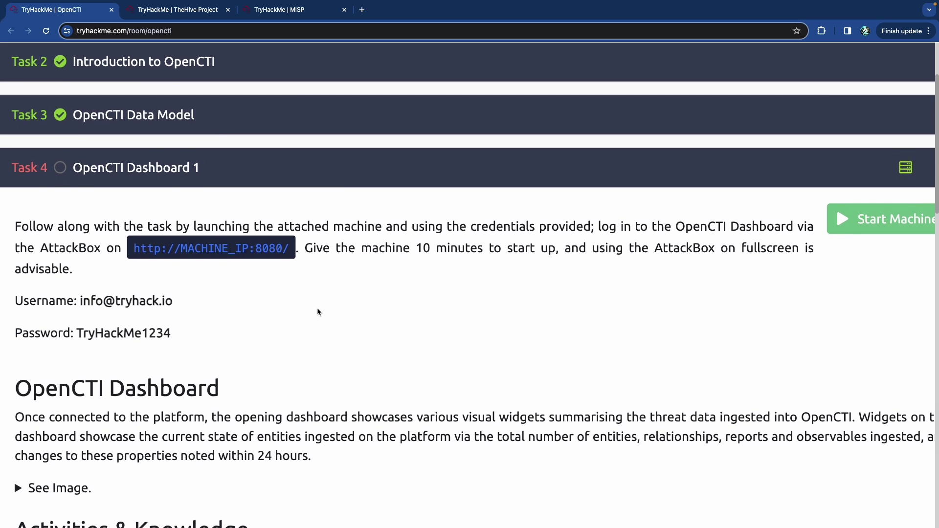
{"action": "scroll", "coordinate": [317, 312], "scroll_direction": "down", "scroll_amount": 1}
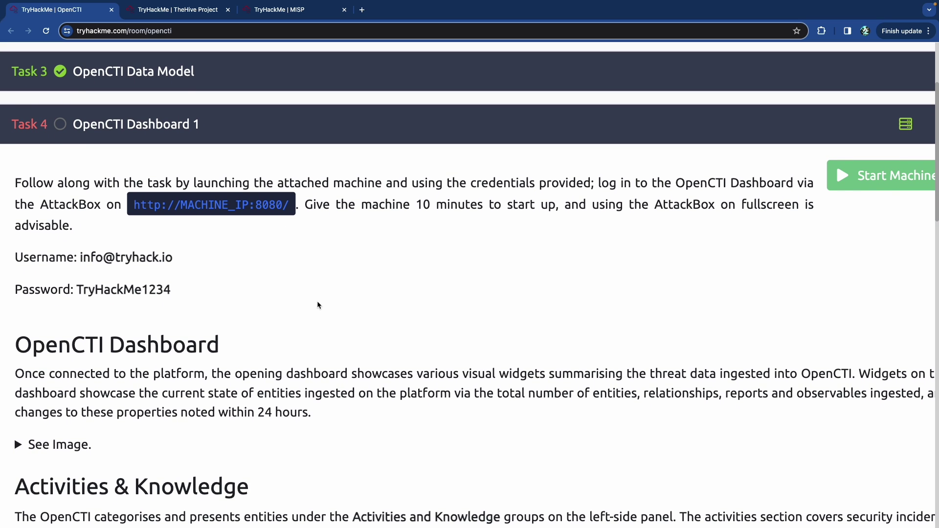
{"action": "scroll", "coordinate": [323, 291], "scroll_direction": "down", "scroll_amount": 2}
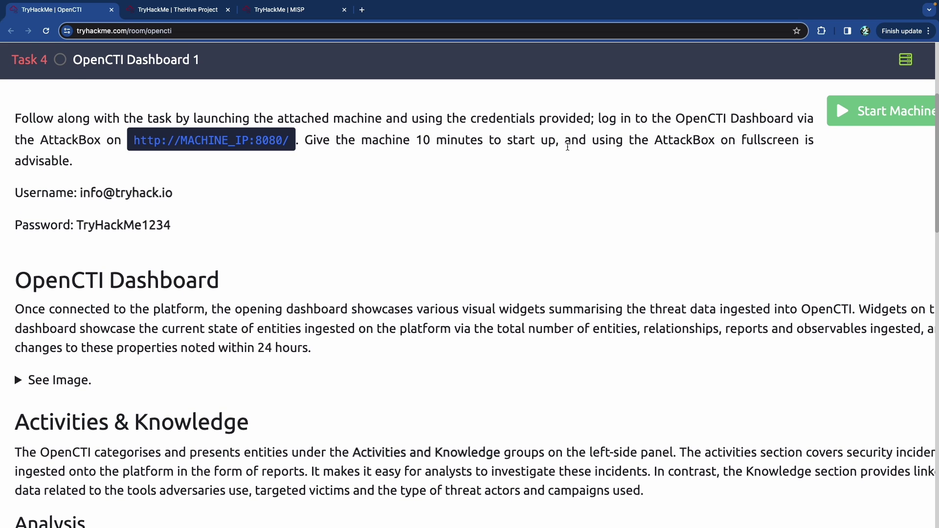
{"action": "scroll", "coordinate": [406, 179], "scroll_direction": "down", "scroll_amount": 1}
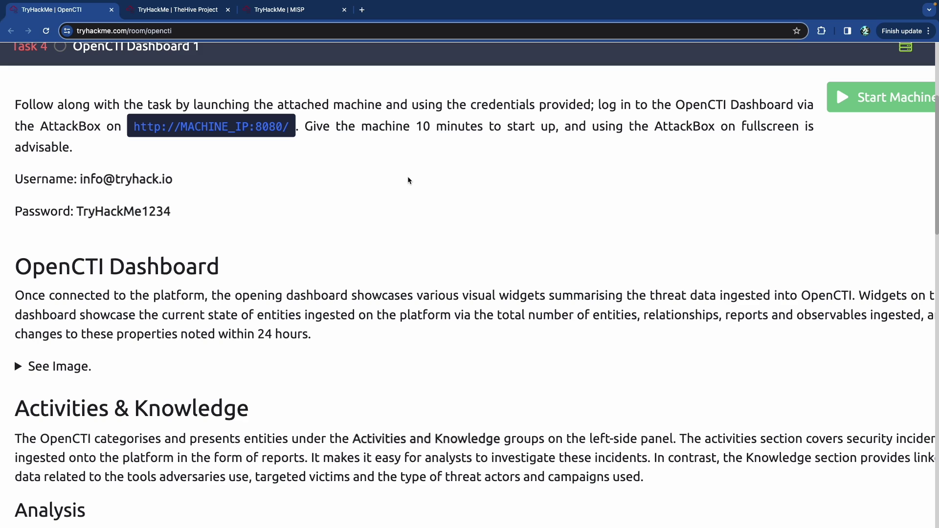
- Expand the image under the OpenCTI Dashboard section and examine its summary widgets for entities, relationships, reports and observables
{"action": "scroll", "coordinate": [408, 180], "scroll_direction": "up", "scroll_amount": 1}
{"action": "scroll", "coordinate": [408, 181], "scroll_direction": "down", "scroll_amount": 2}
{"action": "scroll", "coordinate": [408, 181], "scroll_direction": "down", "scroll_amount": 1}
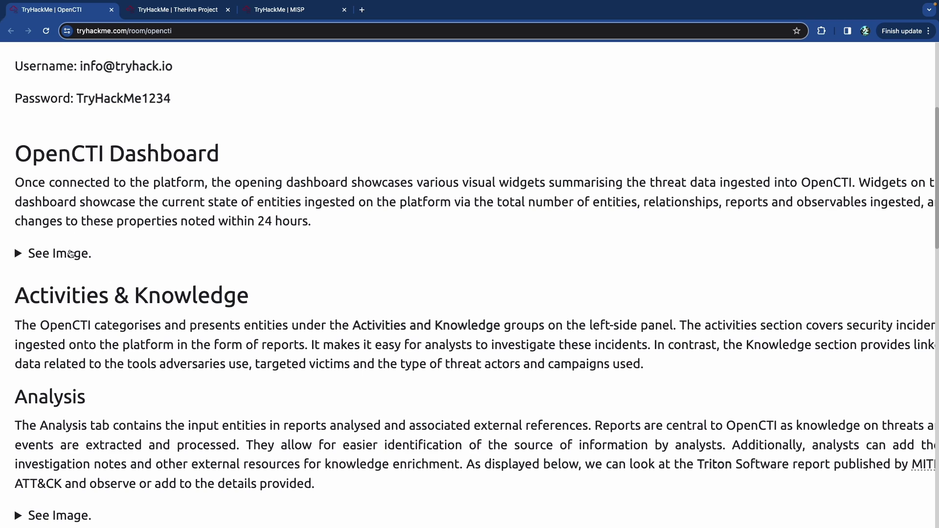
{"action": "left_click", "coordinate": [71, 256]}
{"action": "scroll", "coordinate": [189, 222], "scroll_direction": "down", "scroll_amount": 3}
{"action": "scroll", "coordinate": [189, 224], "scroll_direction": "down", "scroll_amount": 3}
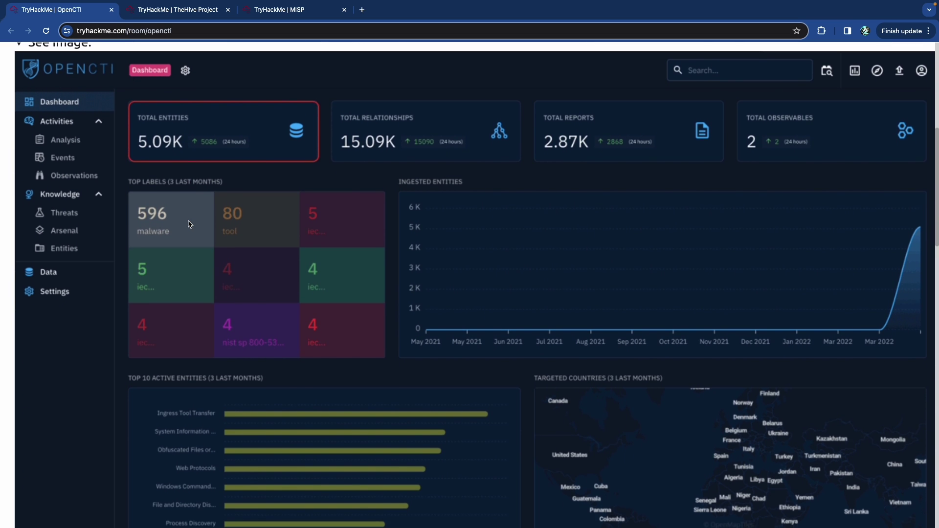
{"action": "scroll", "coordinate": [190, 224], "scroll_direction": "up", "scroll_amount": 4}
{"action": "scroll", "coordinate": [189, 224], "scroll_direction": "down", "scroll_amount": 9}
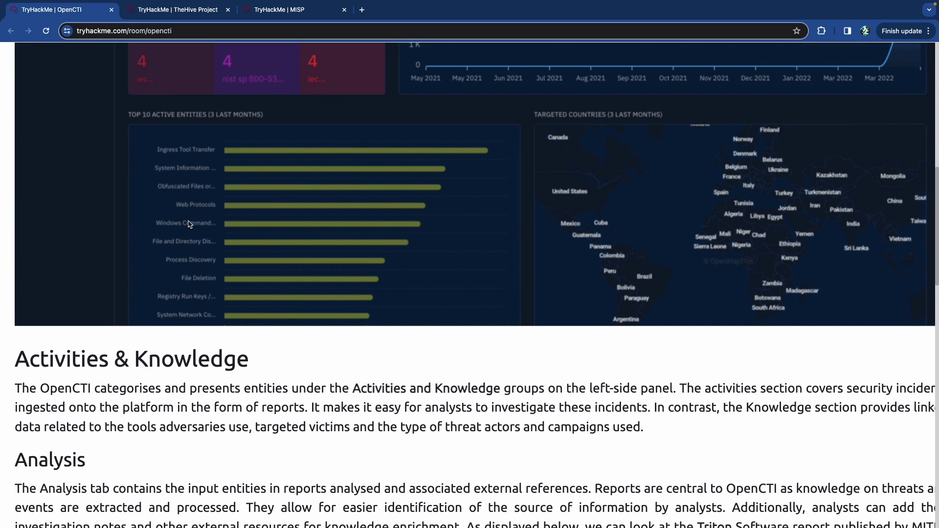
{"action": "scroll", "coordinate": [190, 225], "scroll_direction": "up", "scroll_amount": 3}
{"action": "scroll", "coordinate": [189, 225], "scroll_direction": "up", "scroll_amount": 3}
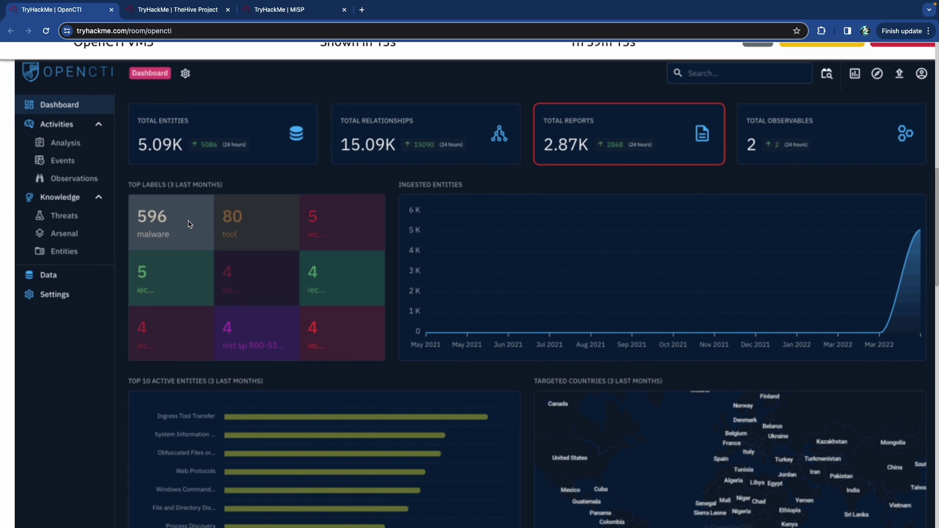
{"action": "scroll", "coordinate": [189, 224], "scroll_direction": "down", "scroll_amount": 1}
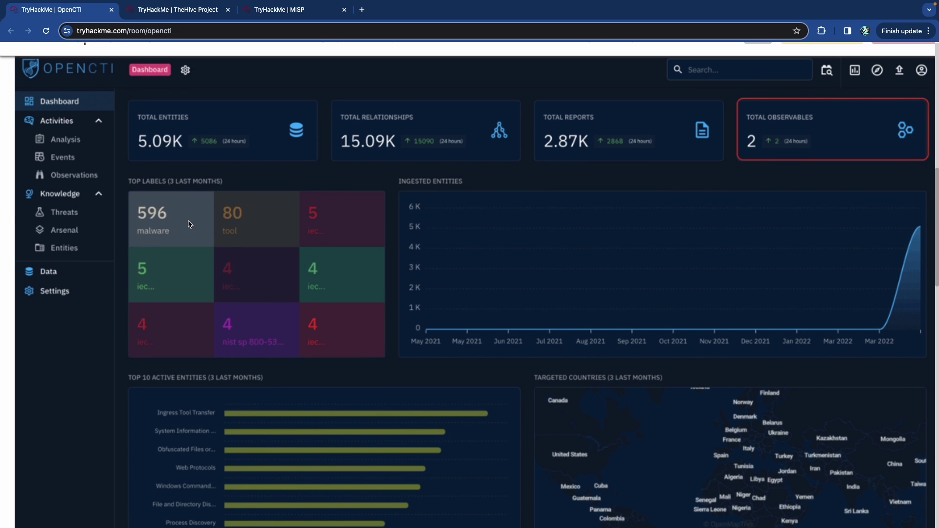
- Skim the remaining Task 4 material and return to the dashboard image to examine its Activities and Knowledge groups
{"action": "scroll", "coordinate": [189, 224], "scroll_direction": "down", "scroll_amount": 7}
{"action": "scroll", "coordinate": [190, 224], "scroll_direction": "down", "scroll_amount": 8}
{"action": "scroll", "coordinate": [190, 224], "scroll_direction": "down", "scroll_amount": 12}
{"action": "scroll", "coordinate": [188, 222], "scroll_direction": "down", "scroll_amount": 7}
{"action": "scroll", "coordinate": [187, 222], "scroll_direction": "up", "scroll_amount": 16}
{"action": "scroll", "coordinate": [188, 222], "scroll_direction": "up", "scroll_amount": 20}
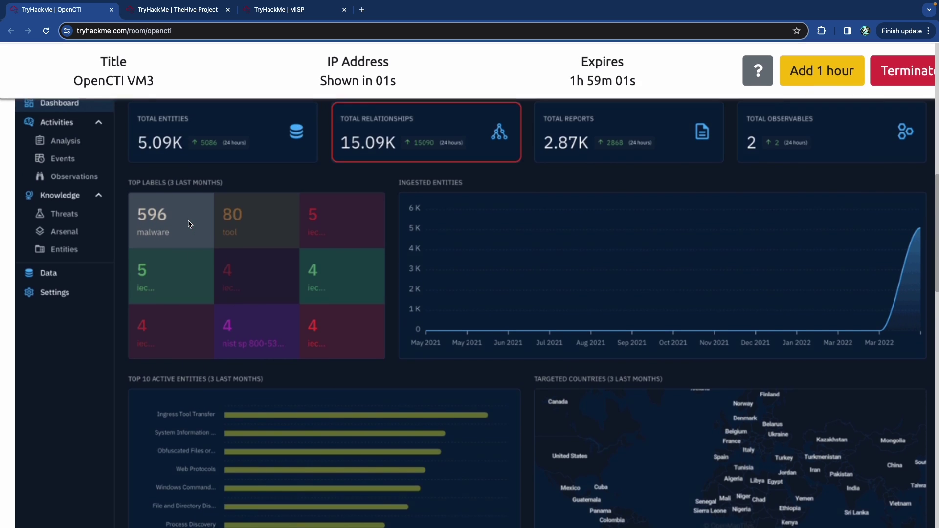
{"action": "scroll", "coordinate": [189, 224], "scroll_direction": "up", "scroll_amount": 1}
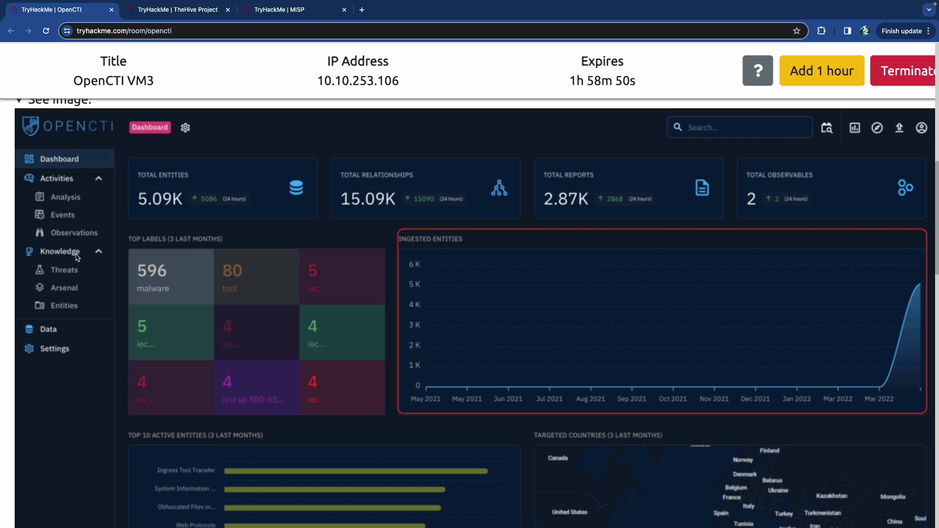
- Read the Activities & Knowledge section on how OpenCTI categorises and presents entities
{"action": "scroll", "coordinate": [77, 255], "scroll_direction": "down", "scroll_amount": 10}
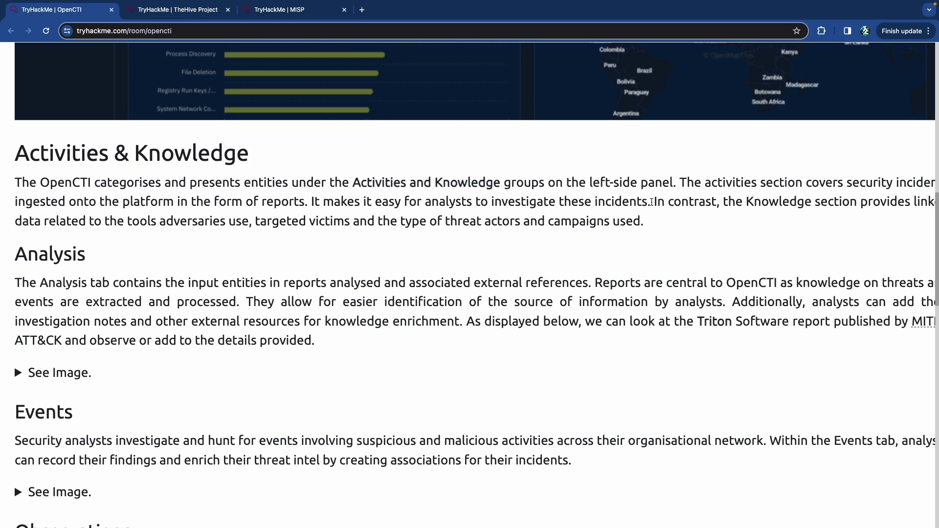
{"action": "scroll", "coordinate": [617, 200], "scroll_direction": "right", "scroll_amount": 1}
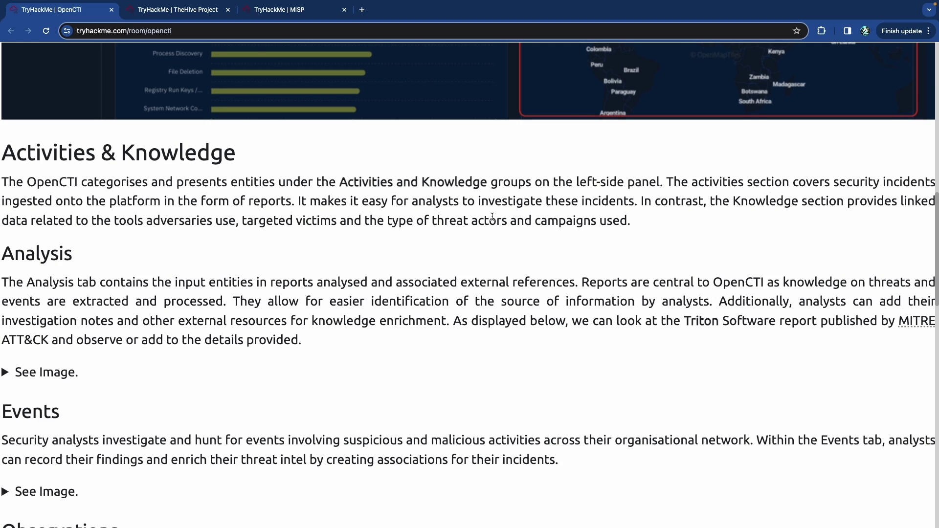
{"action": "scroll", "coordinate": [538, 214], "scroll_direction": "down", "scroll_amount": 1}
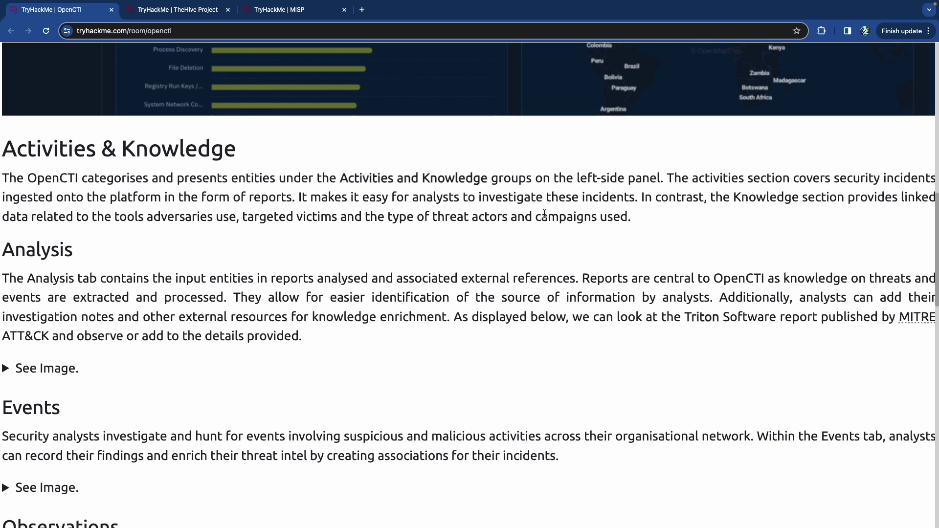
{"action": "scroll", "coordinate": [545, 214], "scroll_direction": "right", "scroll_amount": 2}
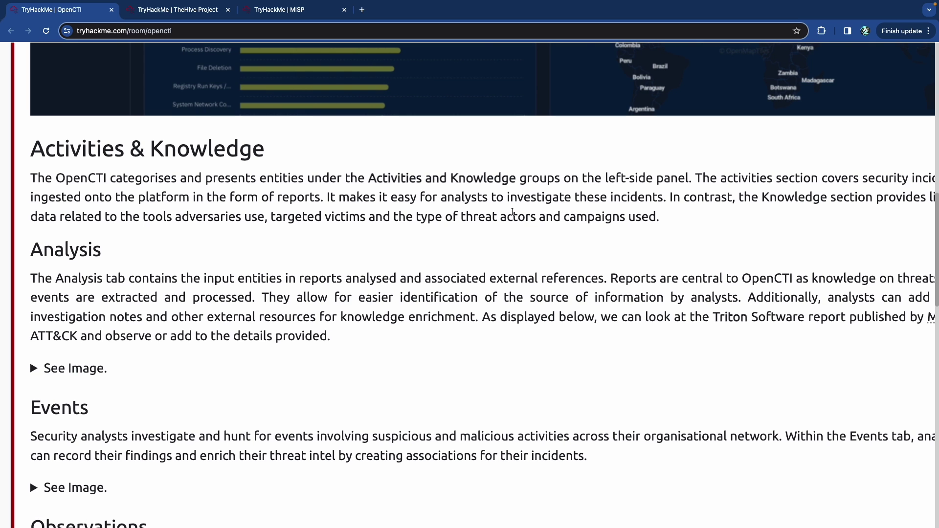
{"action": "scroll", "coordinate": [513, 214], "scroll_direction": "down", "scroll_amount": 2}
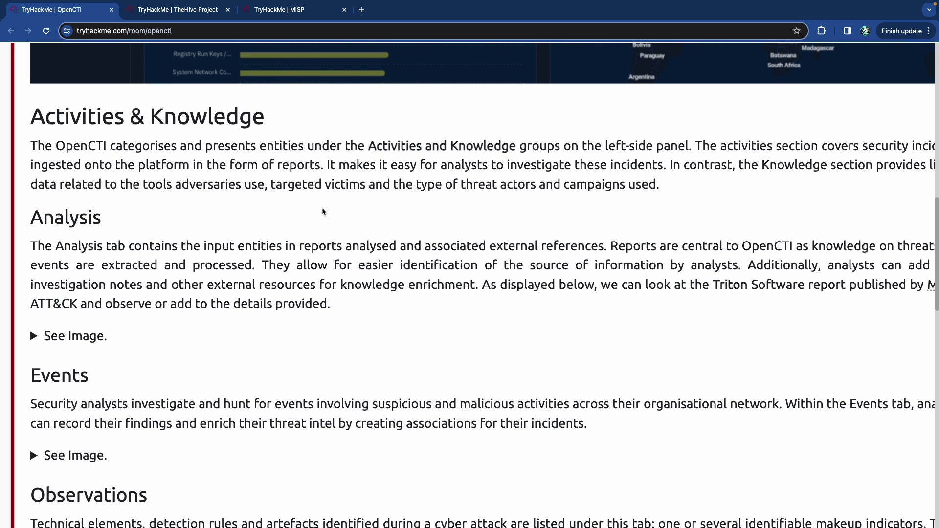
{"action": "scroll", "coordinate": [318, 214], "scroll_direction": "down", "scroll_amount": 1}
{"action": "scroll", "coordinate": [311, 214], "scroll_direction": "down", "scroll_amount": 2}
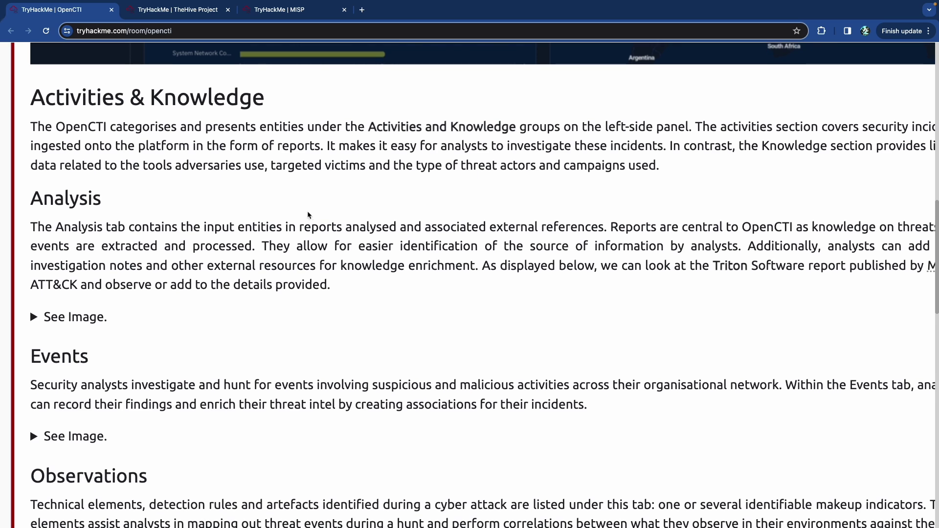
{"action": "scroll", "coordinate": [158, 215], "scroll_direction": "down", "scroll_amount": 1}
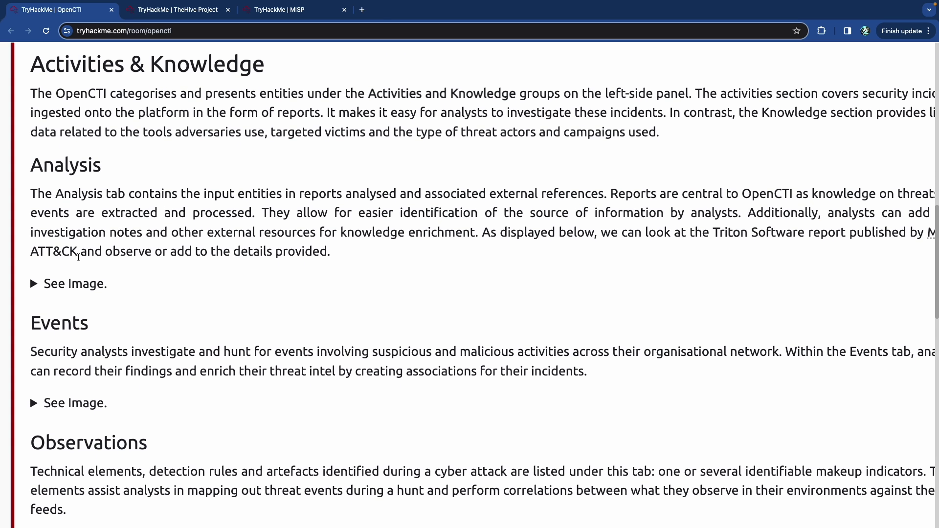
- Expand the image under the Analysis section and examine the reports list and the MITRE ATT&CK Triton report details
{"action": "left_click", "coordinate": [74, 282]}
{"action": "scroll", "coordinate": [111, 271], "scroll_direction": "down", "scroll_amount": 5}
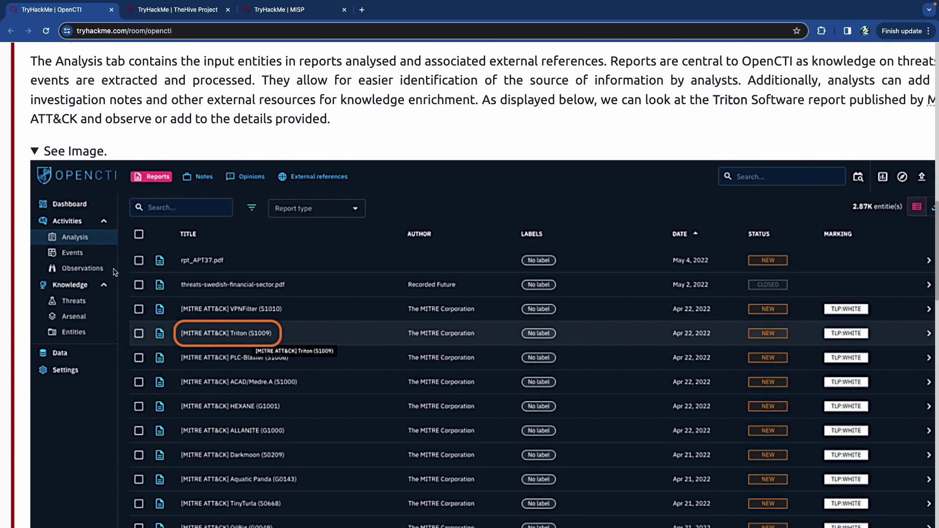
{"action": "scroll", "coordinate": [115, 273], "scroll_direction": "down", "scroll_amount": 1}
{"action": "scroll", "coordinate": [115, 273], "scroll_direction": "up", "scroll_amount": 1}
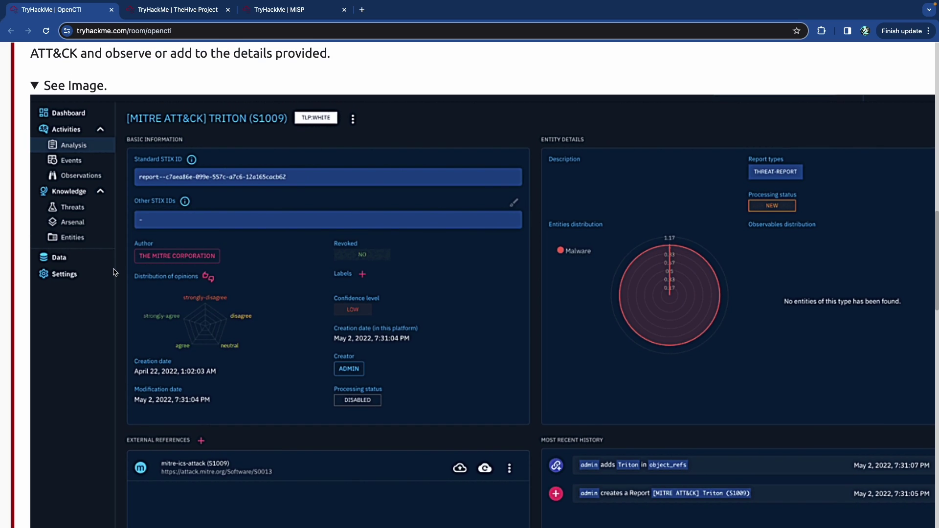
{"action": "scroll", "coordinate": [113, 272], "scroll_direction": "down", "scroll_amount": 1}
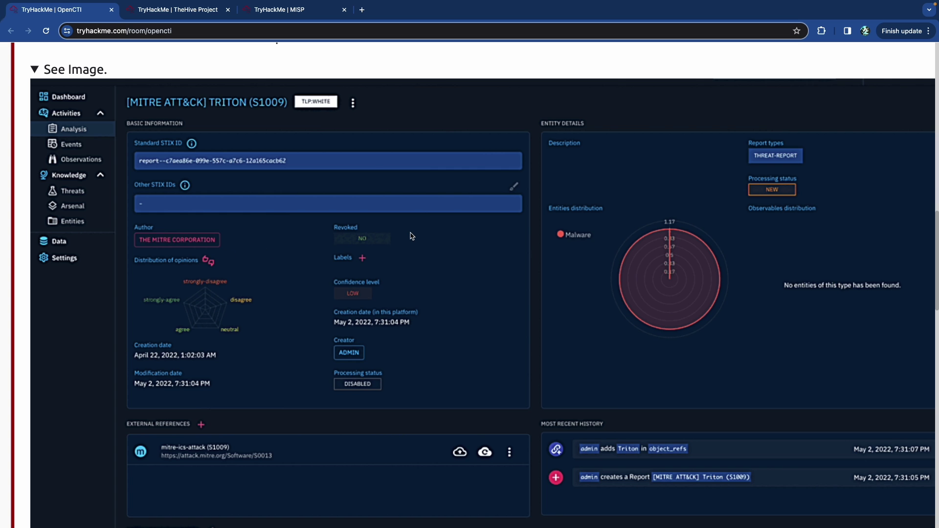
{"action": "scroll", "coordinate": [412, 236], "scroll_direction": "down", "scroll_amount": 1}
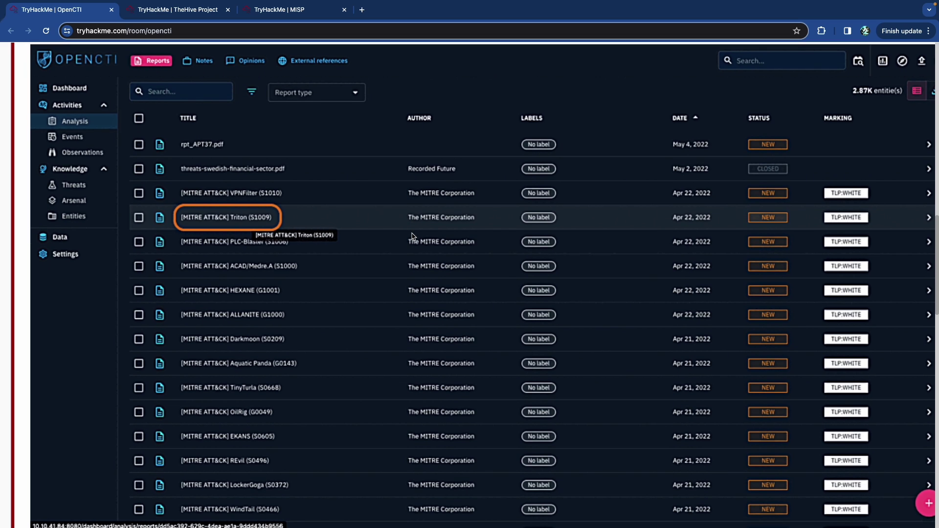
{"action": "scroll", "coordinate": [411, 236], "scroll_direction": "down", "scroll_amount": 10}
{"action": "scroll", "coordinate": [412, 235], "scroll_direction": "up", "scroll_amount": 15}
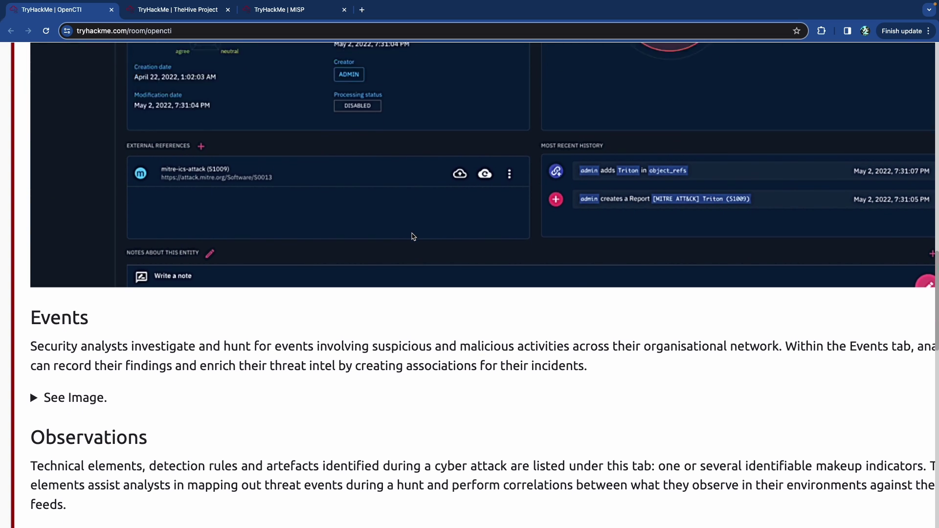
- Read the Analysis section on reports, external references and investigation notes, comparing it with the Triton report image
{"action": "scroll", "coordinate": [413, 236], "scroll_direction": "up", "scroll_amount": 3}
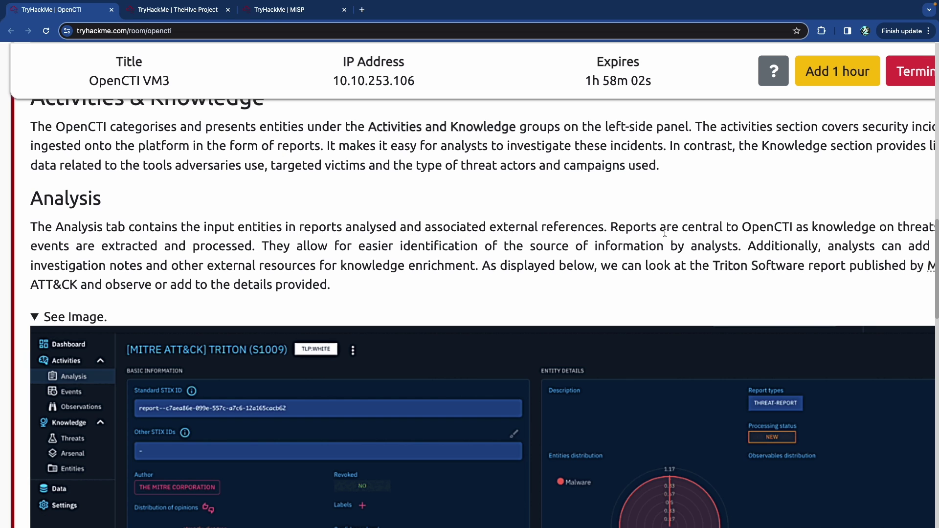
{"action": "scroll", "coordinate": [667, 232], "scroll_direction": "right", "scroll_amount": 1}
{"action": "scroll", "coordinate": [725, 233], "scroll_direction": "right", "scroll_amount": 2}
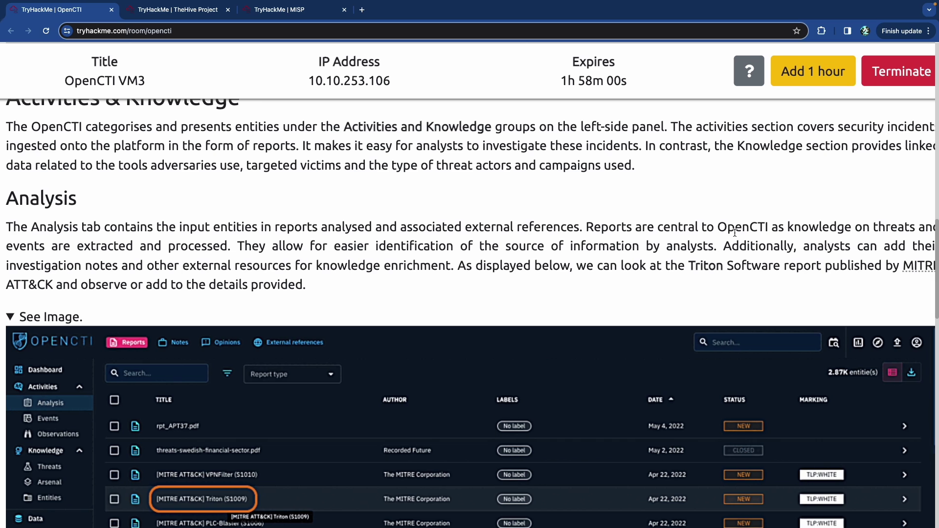
{"action": "scroll", "coordinate": [780, 239], "scroll_direction": "left", "scroll_amount": 2}
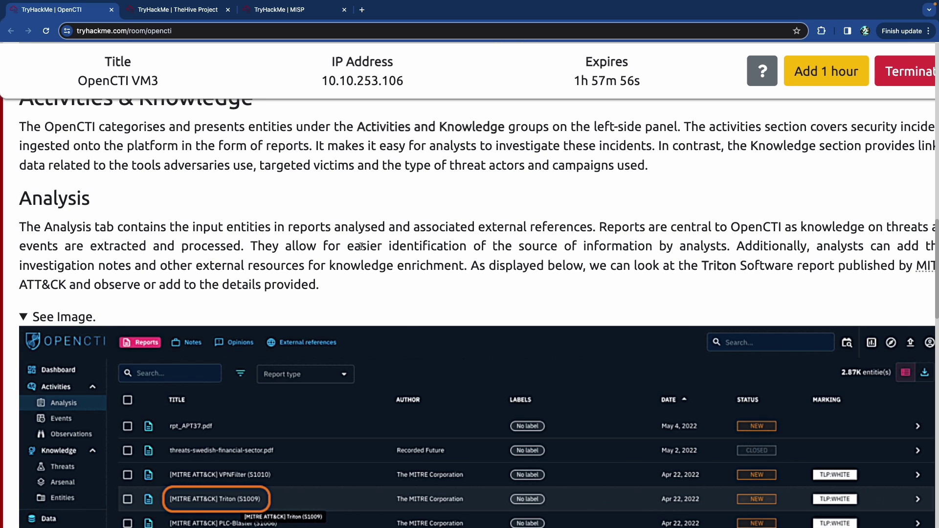
{"action": "scroll", "coordinate": [359, 247], "scroll_direction": "right", "scroll_amount": 3}
{"action": "scroll", "coordinate": [365, 247], "scroll_direction": "right", "scroll_amount": 2}
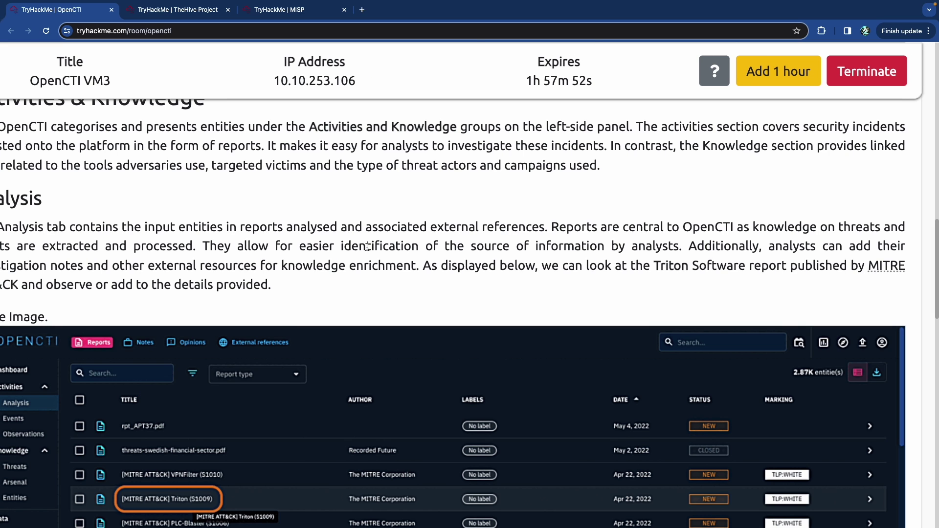
{"action": "scroll", "coordinate": [367, 247], "scroll_direction": "down", "scroll_amount": 1}
{"action": "scroll", "coordinate": [366, 248], "scroll_direction": "left", "scroll_amount": 2}
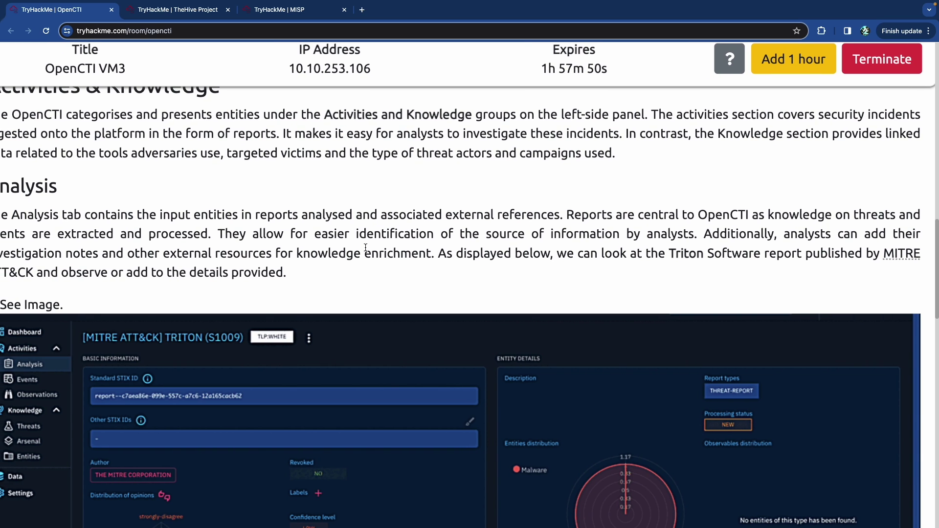
{"action": "scroll", "coordinate": [366, 248], "scroll_direction": "left", "scroll_amount": 2}
{"action": "scroll", "coordinate": [366, 247], "scroll_direction": "down", "scroll_amount": 2}
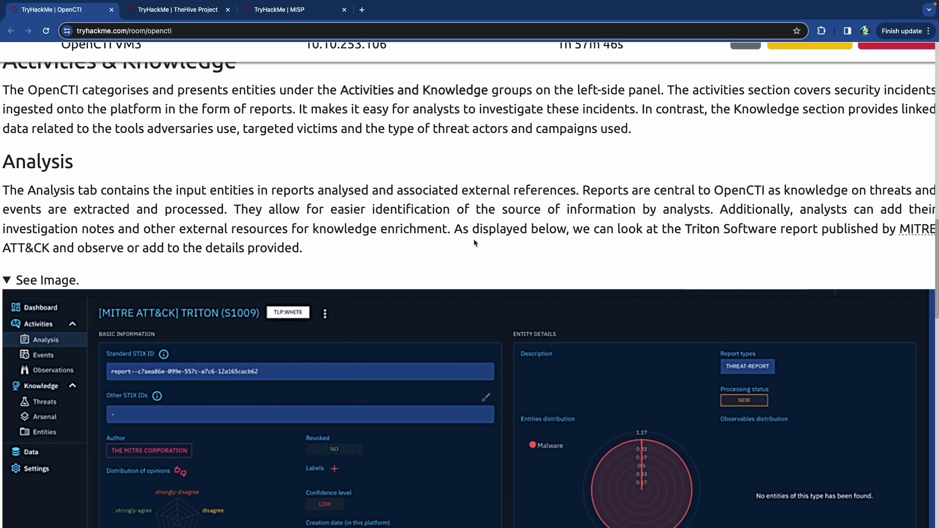
{"action": "scroll", "coordinate": [573, 237], "scroll_direction": "down", "scroll_amount": 1}
{"action": "scroll", "coordinate": [573, 238], "scroll_direction": "right", "scroll_amount": 1}
{"action": "scroll", "coordinate": [573, 239], "scroll_direction": "left", "scroll_amount": 1}
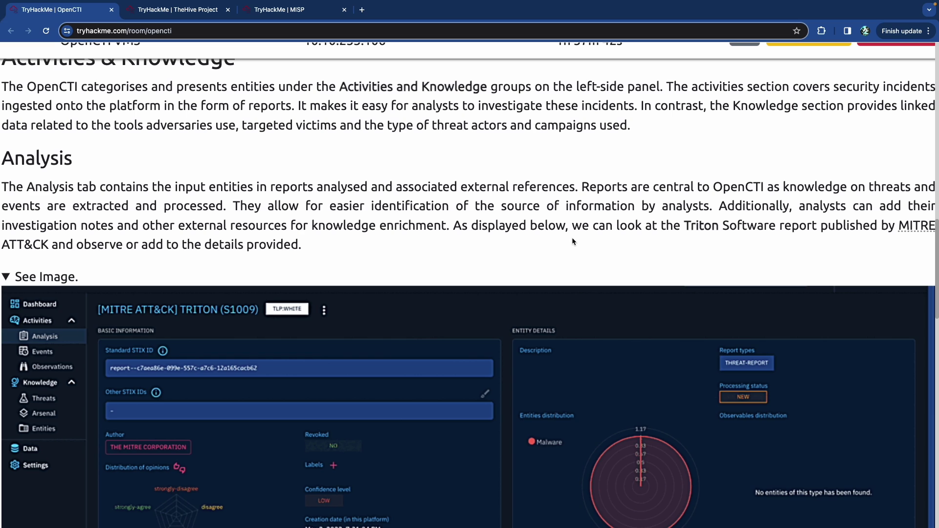
{"action": "scroll", "coordinate": [573, 241], "scroll_direction": "down", "scroll_amount": 2}
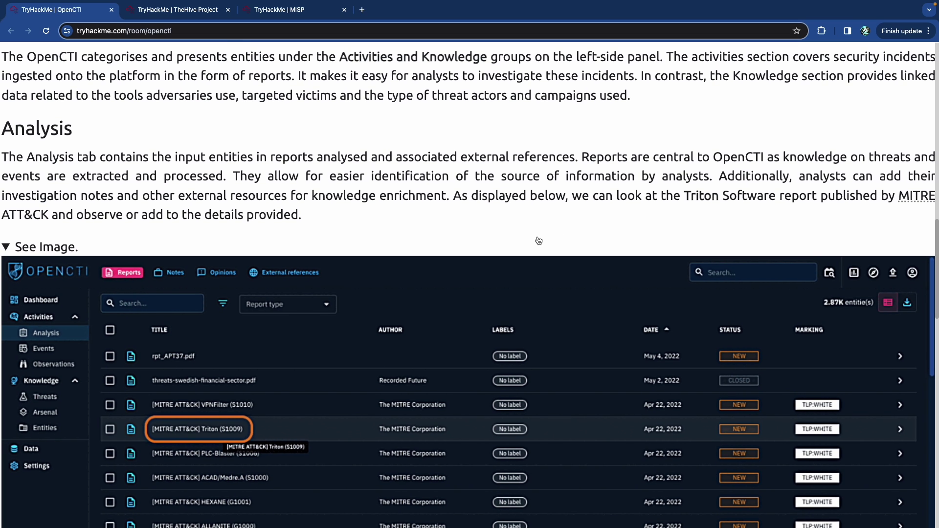
{"action": "scroll", "coordinate": [419, 229], "scroll_direction": "down", "scroll_amount": 5}
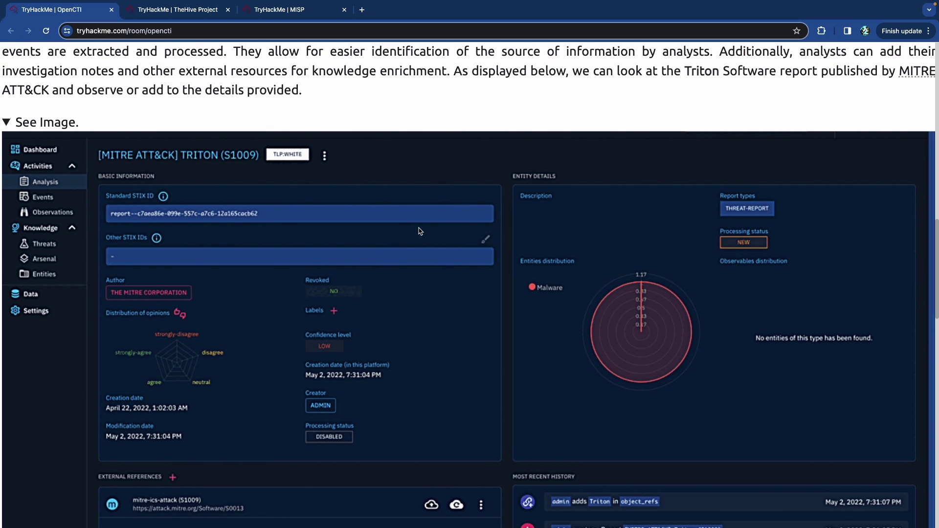
- Read the Events section and expand its image to examine the Incidents, Sightings and Observed data views
{"action": "scroll", "coordinate": [419, 231], "scroll_direction": "down", "scroll_amount": 15}
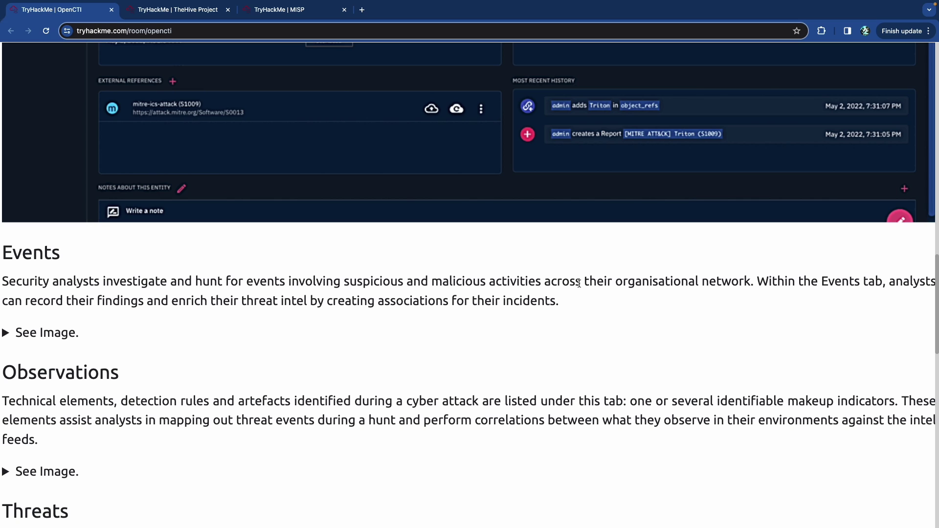
{"action": "scroll", "coordinate": [587, 283], "scroll_direction": "right", "scroll_amount": 2}
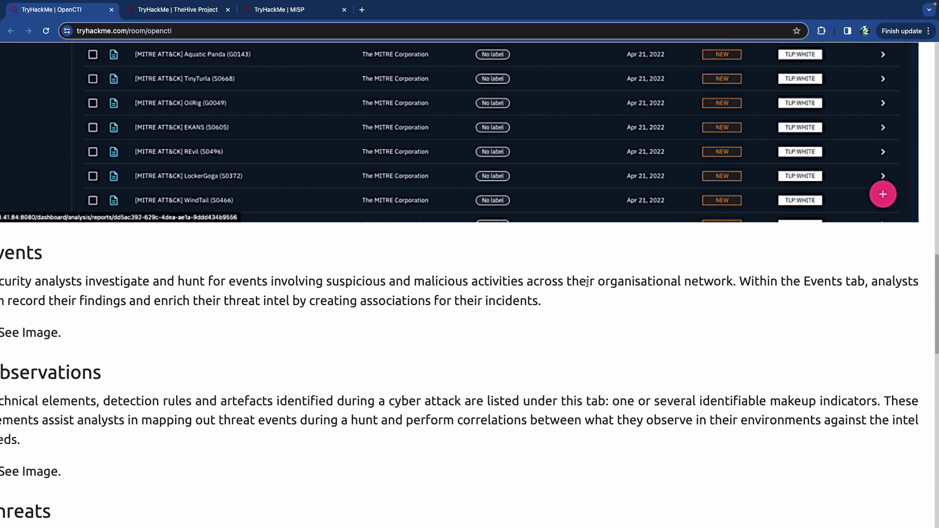
{"action": "scroll", "coordinate": [587, 283], "scroll_direction": "left", "scroll_amount": 4}
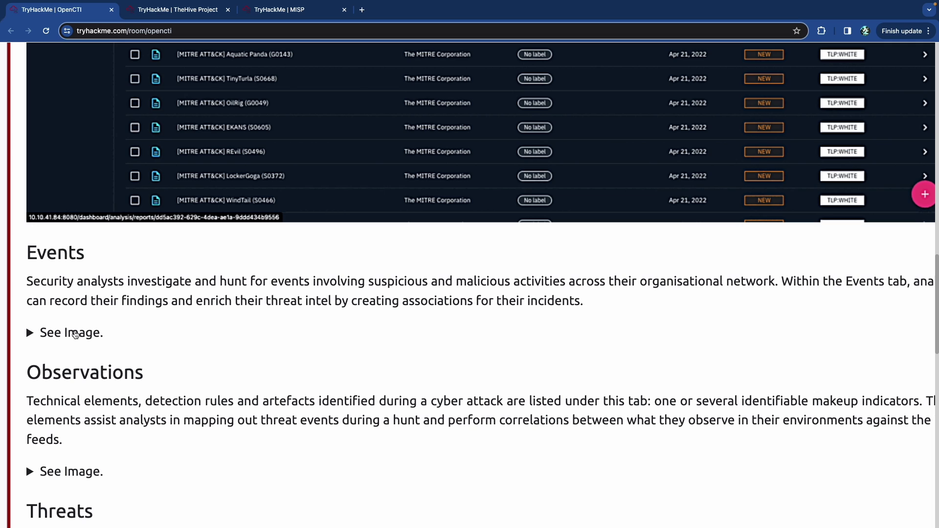
{"action": "left_click", "coordinate": [75, 335]}
{"action": "scroll", "coordinate": [221, 308], "scroll_direction": "down", "scroll_amount": 5}
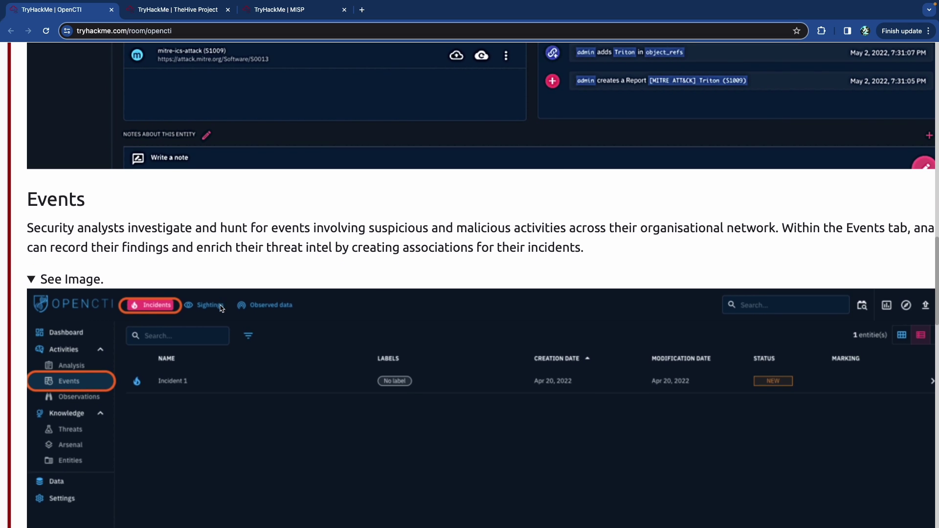
{"action": "scroll", "coordinate": [221, 308], "scroll_direction": "down", "scroll_amount": 2}
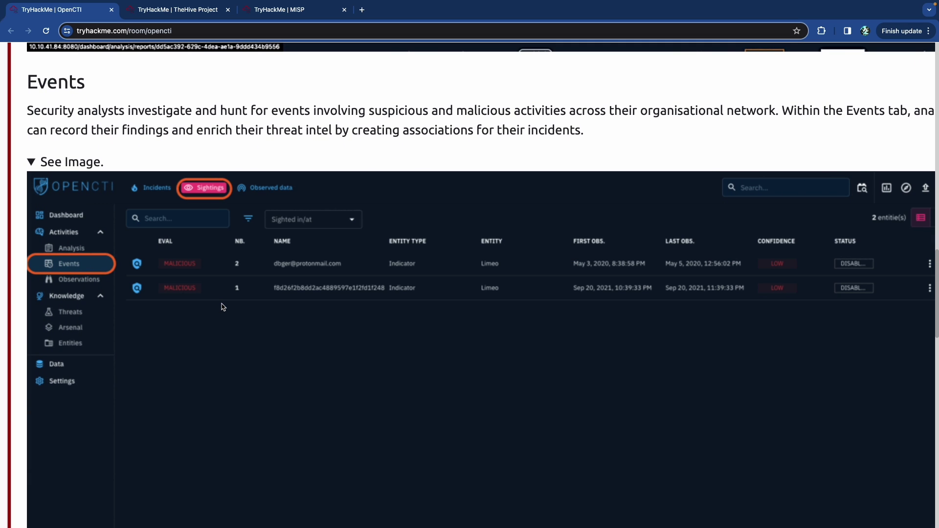
{"action": "scroll", "coordinate": [222, 308], "scroll_direction": "up", "scroll_amount": 1}
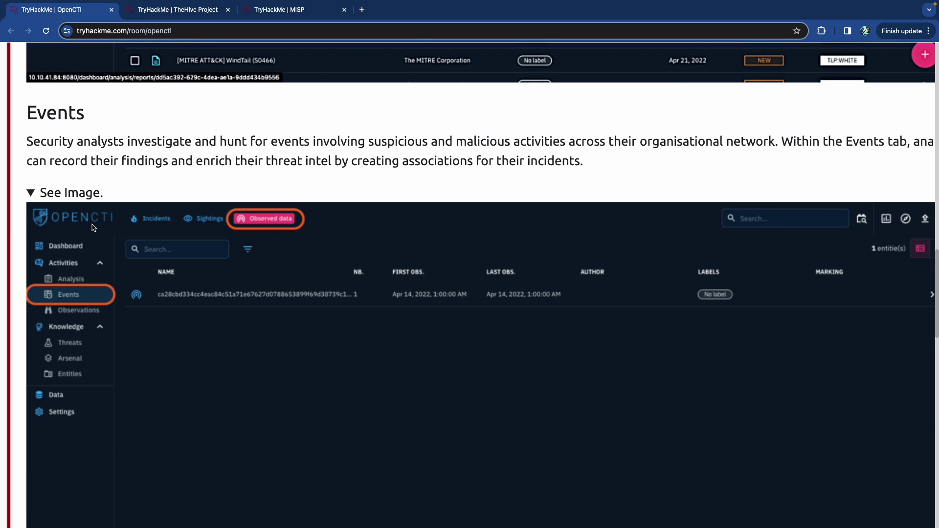
{"action": "scroll", "coordinate": [93, 228], "scroll_direction": "down", "scroll_amount": 1}
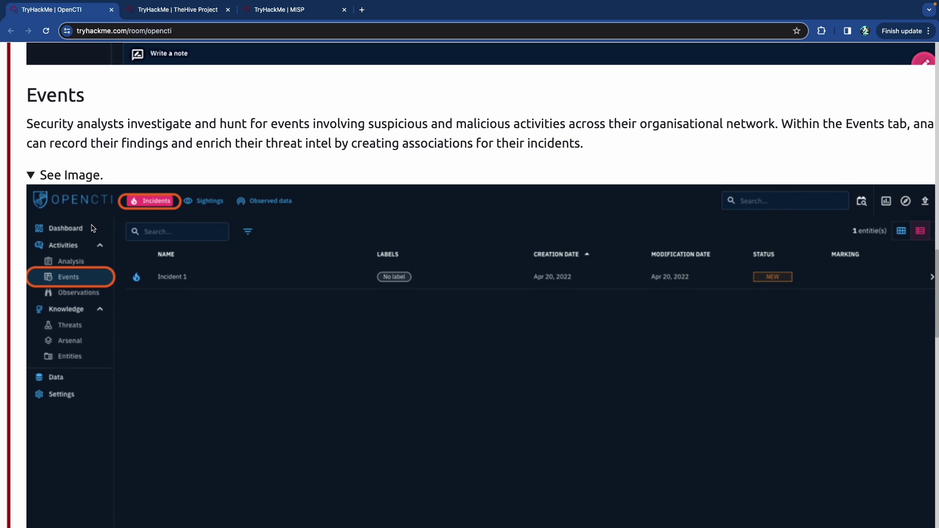
- Examine the Events image's Incident 1 overview, sightings list and observed data details alongside the section's description
{"action": "scroll", "coordinate": [93, 227], "scroll_direction": "down", "scroll_amount": 1}
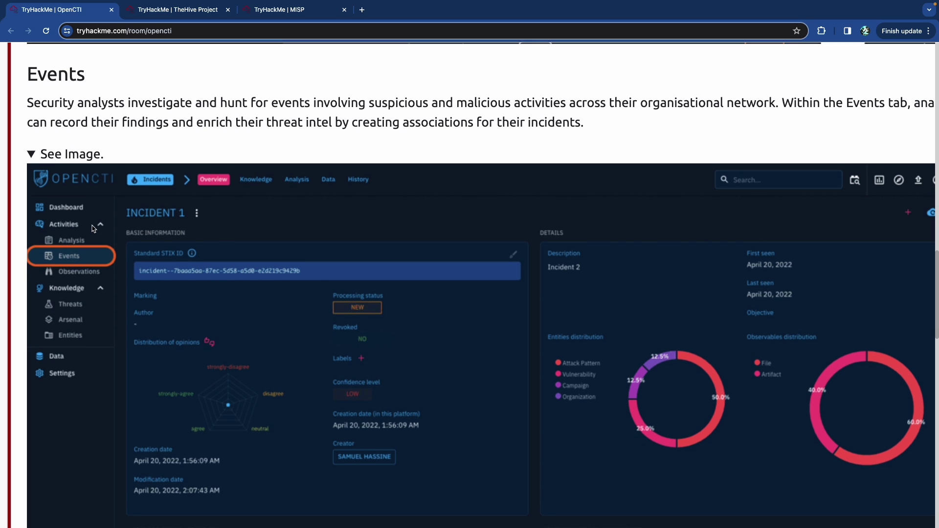
{"action": "scroll", "coordinate": [94, 228], "scroll_direction": "down", "scroll_amount": 1}
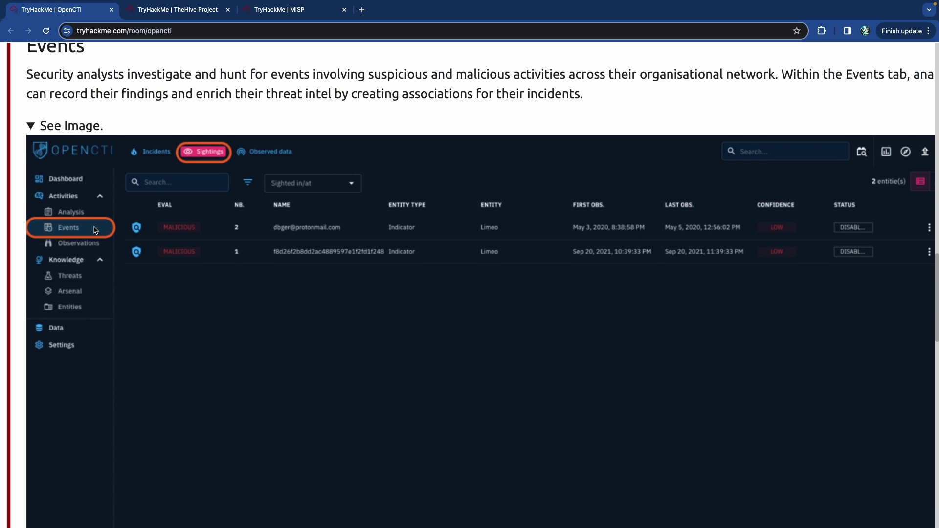
{"action": "scroll", "coordinate": [100, 231], "scroll_direction": "up", "scroll_amount": 1}
{"action": "scroll", "coordinate": [103, 232], "scroll_direction": "up", "scroll_amount": 1}
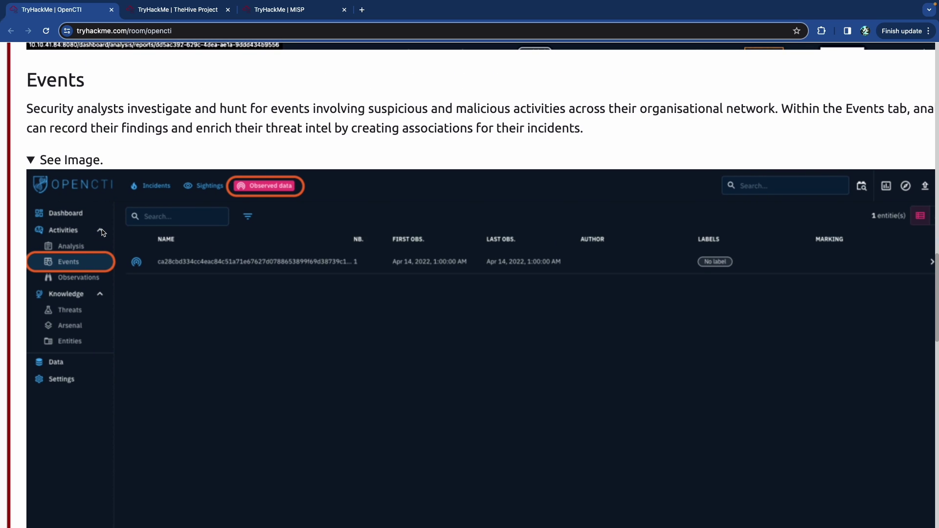
{"action": "scroll", "coordinate": [104, 233], "scroll_direction": "up", "scroll_amount": 1}
{"action": "scroll", "coordinate": [105, 234], "scroll_direction": "up", "scroll_amount": 1}
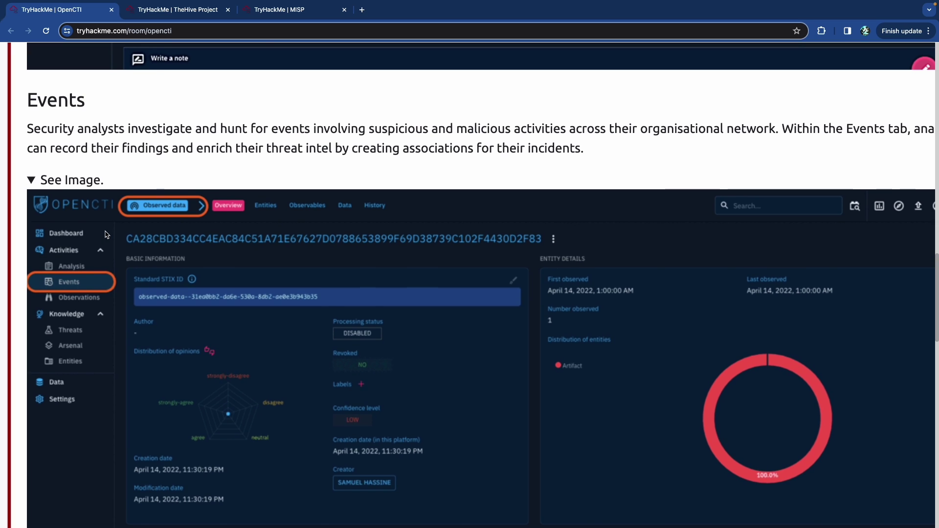
{"action": "scroll", "coordinate": [121, 239], "scroll_direction": "down", "scroll_amount": 10}
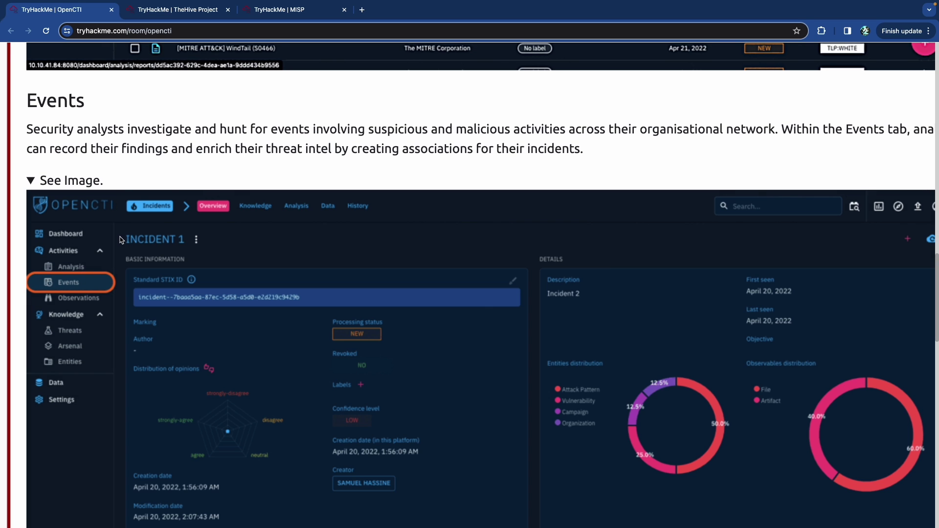
{"action": "scroll", "coordinate": [122, 239], "scroll_direction": "down", "scroll_amount": 10}
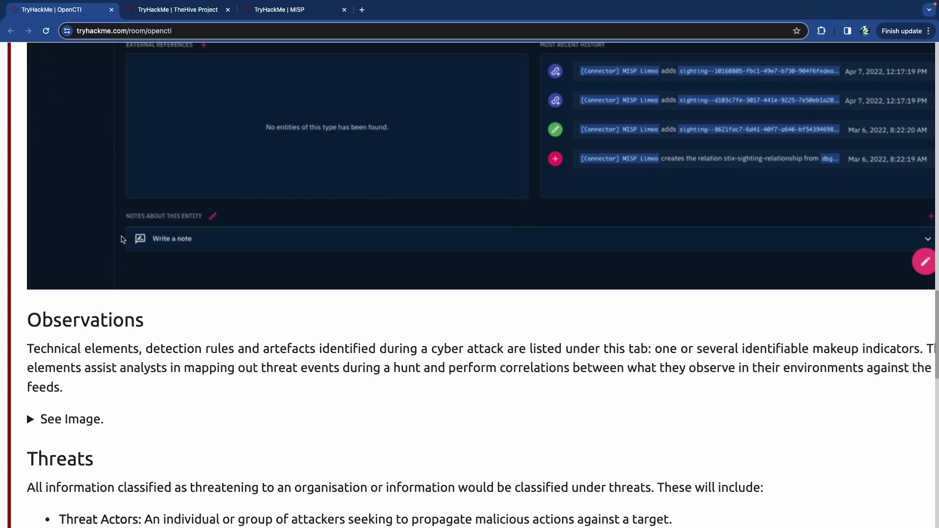
{"action": "scroll", "coordinate": [122, 239], "scroll_direction": "up", "scroll_amount": 11}
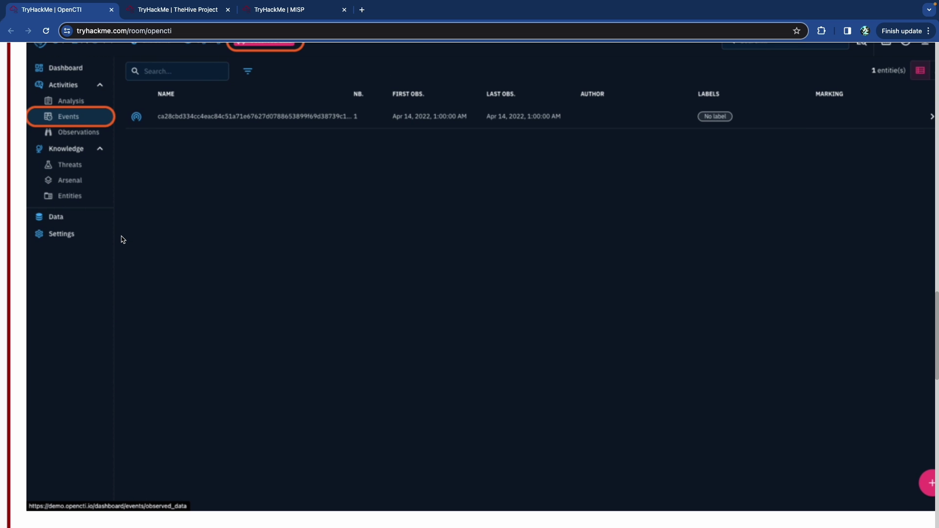
{"action": "scroll", "coordinate": [122, 239], "scroll_direction": "down", "scroll_amount": 6}
{"action": "scroll", "coordinate": [121, 239], "scroll_direction": "up", "scroll_amount": 3}
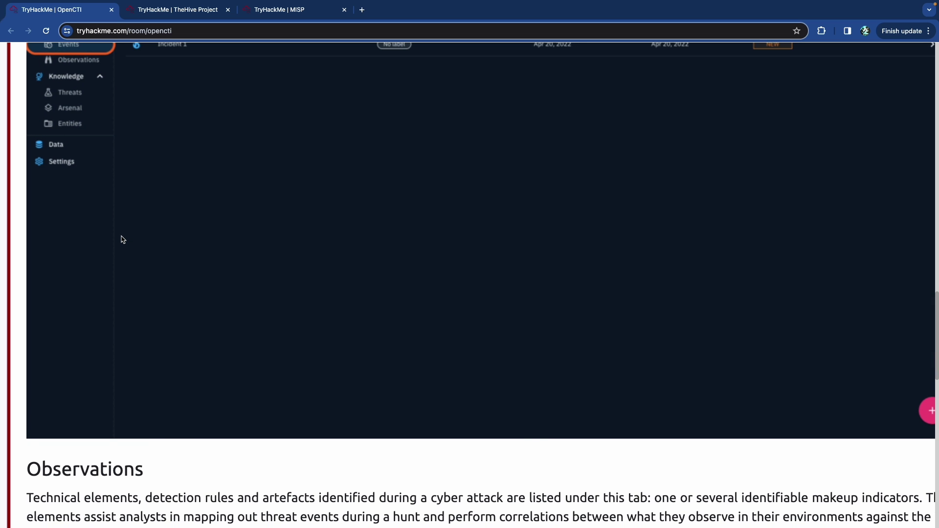
- Go to the Observations section and expand its image
{"action": "scroll", "coordinate": [122, 239], "scroll_direction": "down", "scroll_amount": 10}
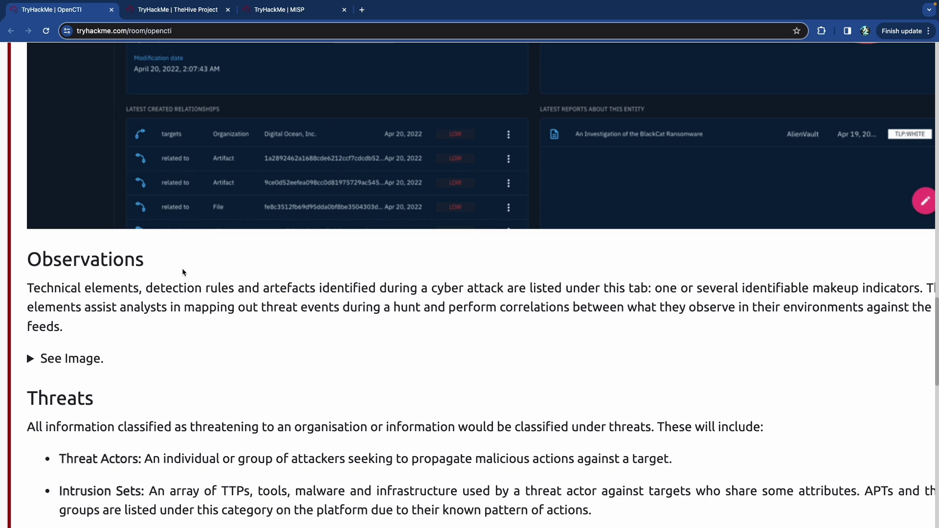
{"action": "scroll", "coordinate": [162, 270], "scroll_direction": "right", "scroll_amount": 1}
{"action": "scroll", "coordinate": [162, 266], "scroll_direction": "right", "scroll_amount": 1}
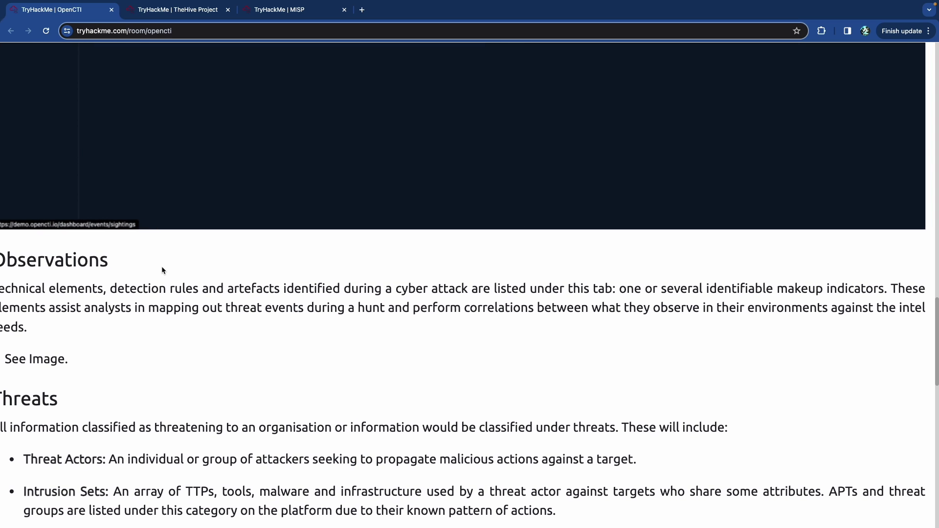
{"action": "scroll", "coordinate": [162, 266], "scroll_direction": "left", "scroll_amount": 2}
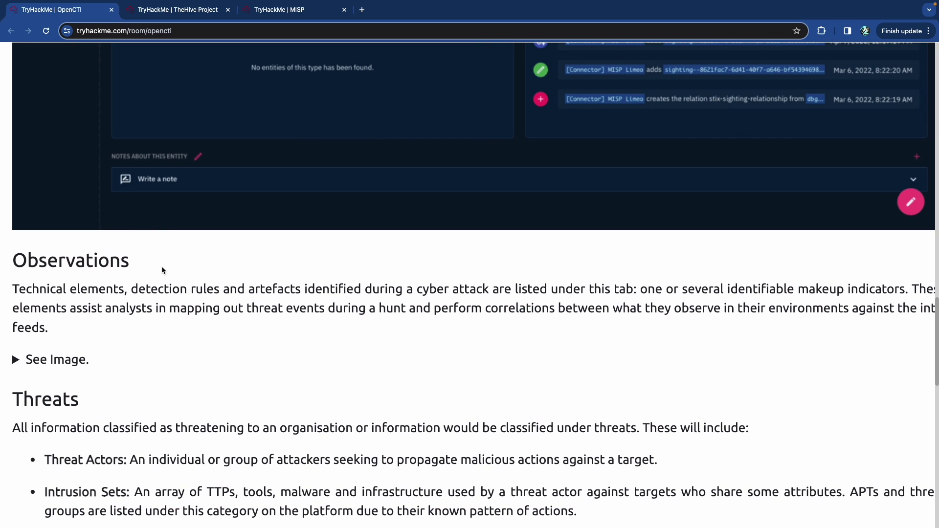
{"action": "left_click", "coordinate": [66, 358]}
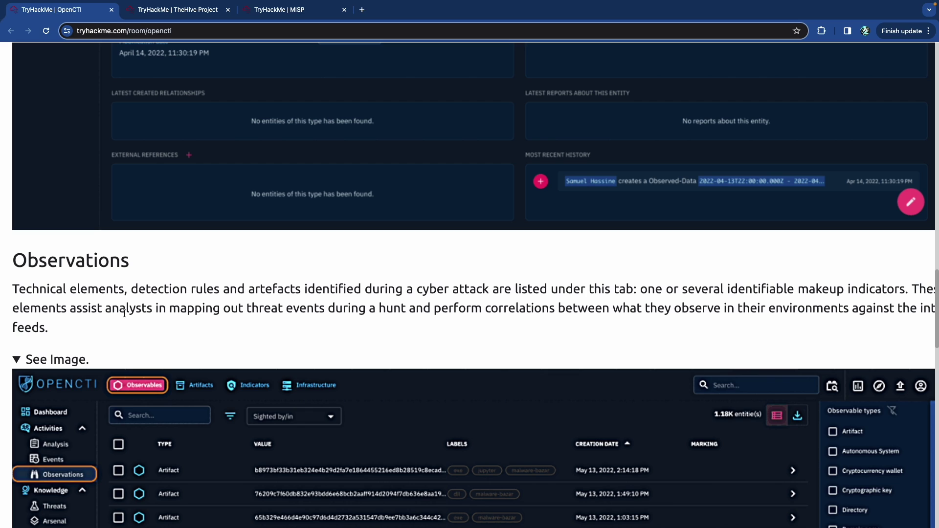
- Read the Observations section on technical elements, detection rules and artefacts, and how they help analysts map and correlate threat events
{"action": "scroll", "coordinate": [115, 302], "scroll_direction": "down", "scroll_amount": 1}
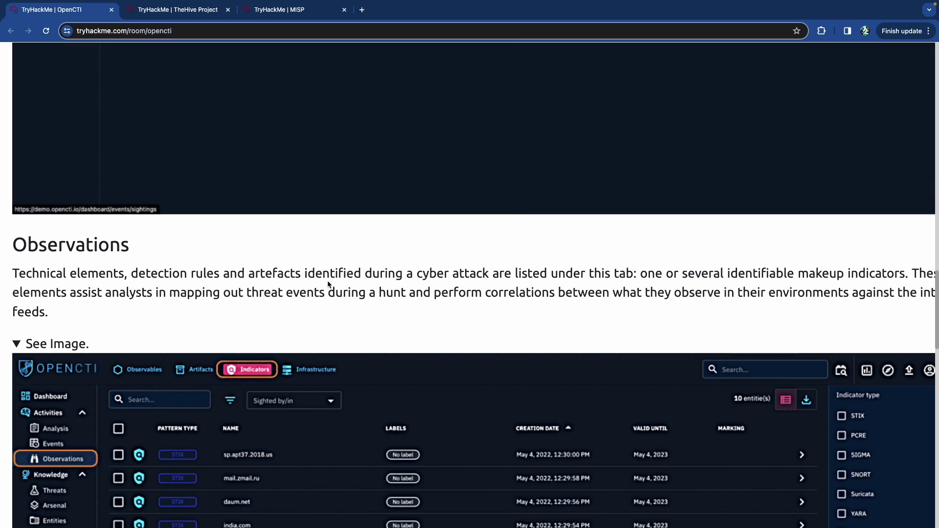
{"action": "scroll", "coordinate": [430, 278], "scroll_direction": "right", "scroll_amount": 2}
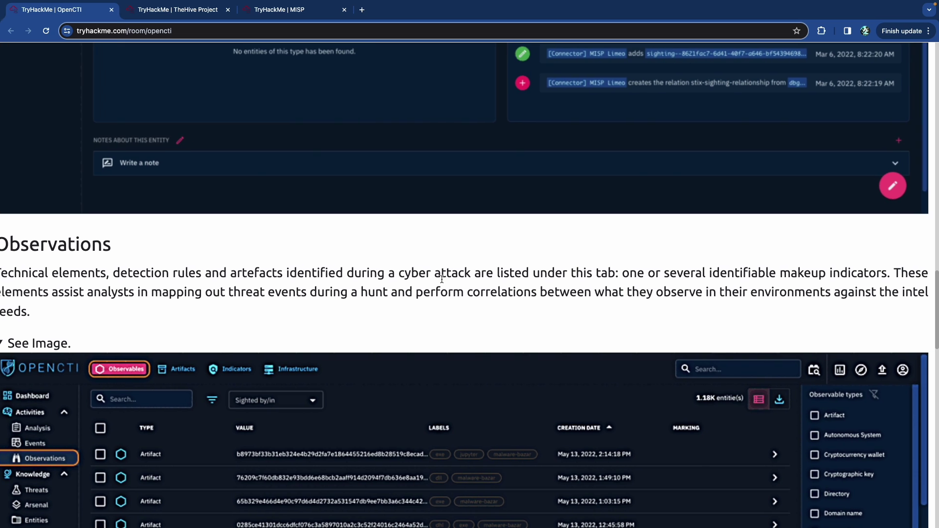
{"action": "scroll", "coordinate": [441, 279], "scroll_direction": "left", "scroll_amount": 3}
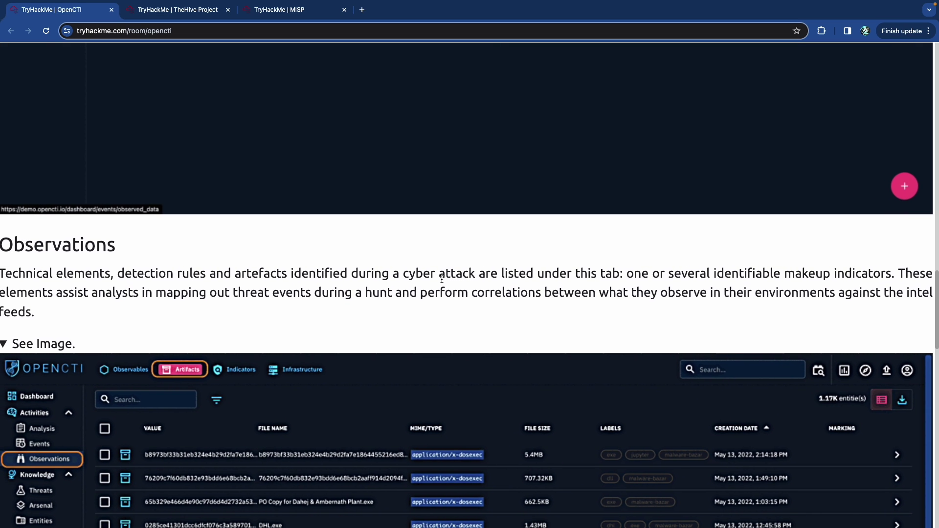
{"action": "scroll", "coordinate": [442, 279], "scroll_direction": "right", "scroll_amount": 3}
{"action": "scroll", "coordinate": [442, 278], "scroll_direction": "left", "scroll_amount": 3}
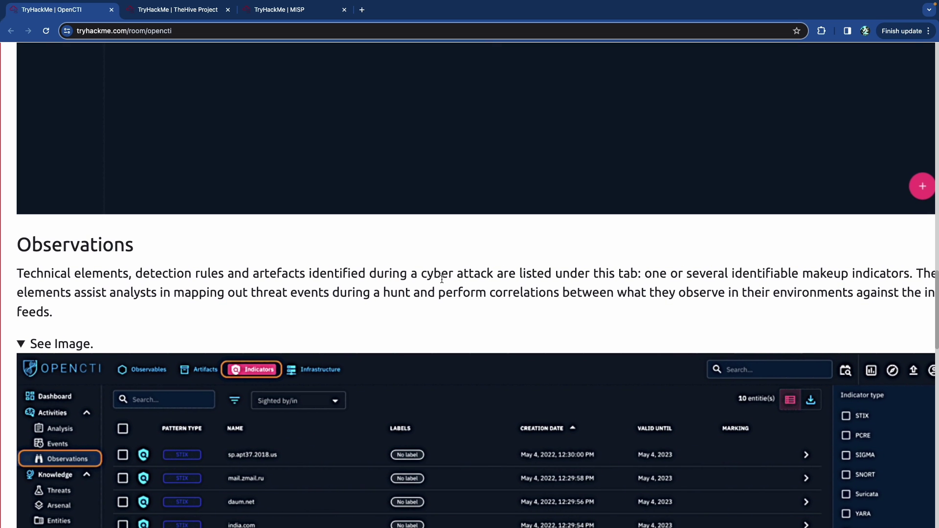
{"action": "scroll", "coordinate": [442, 279], "scroll_direction": "down", "scroll_amount": 3}
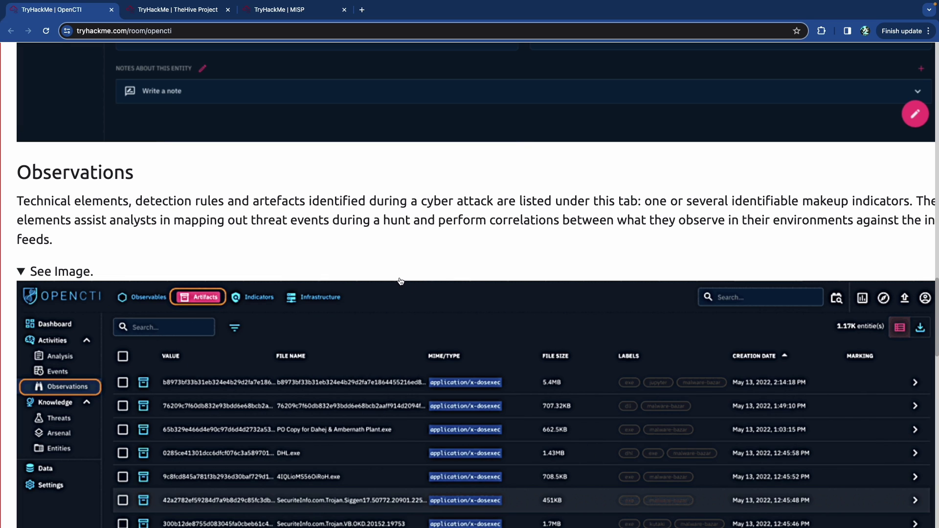
{"action": "scroll", "coordinate": [386, 262], "scroll_direction": "right", "scroll_amount": 2}
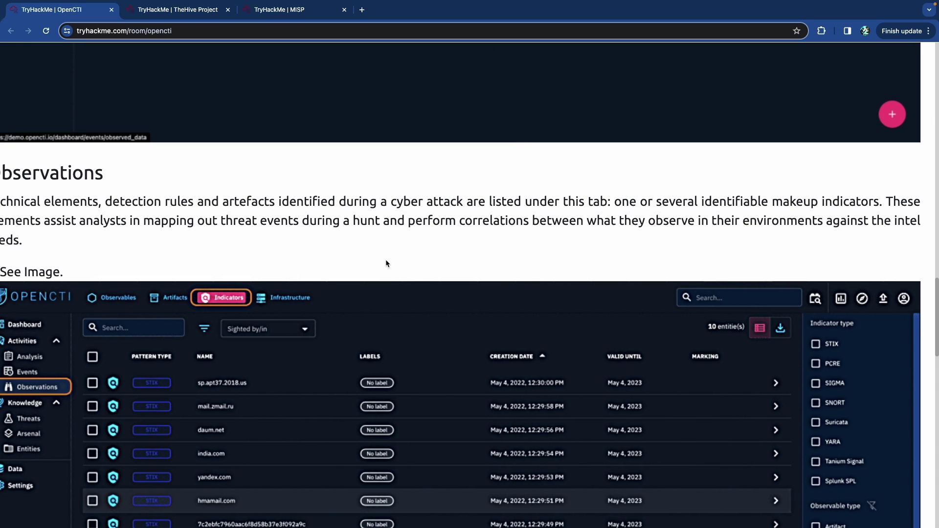
{"action": "scroll", "coordinate": [385, 263], "scroll_direction": "right", "scroll_amount": 1}
{"action": "scroll", "coordinate": [385, 263], "scroll_direction": "left", "scroll_amount": 3}
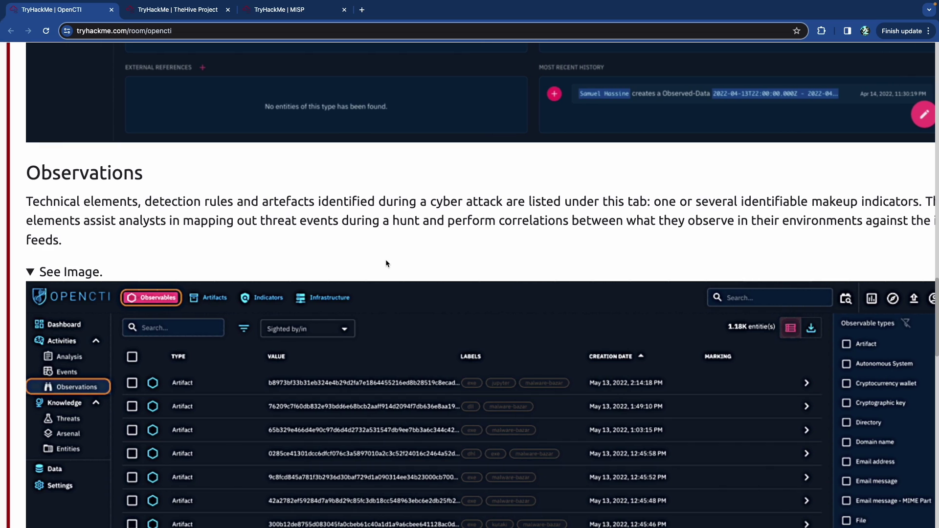
- Examine the Artifacts and Indicators lists in the Observations image
{"action": "scroll", "coordinate": [385, 259], "scroll_direction": "down", "scroll_amount": 3}
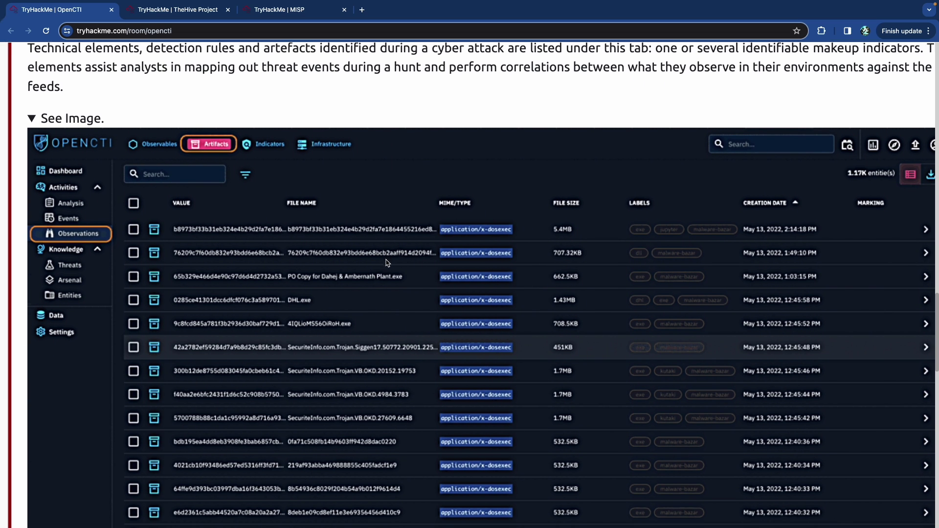
{"action": "scroll", "coordinate": [386, 263], "scroll_direction": "down", "scroll_amount": 1}
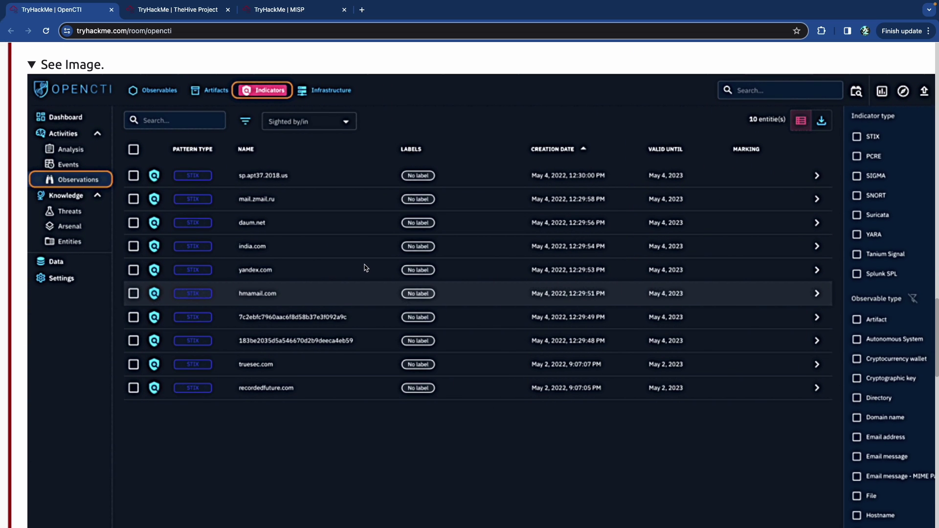
{"action": "scroll", "coordinate": [322, 268], "scroll_direction": "down", "scroll_amount": 1}
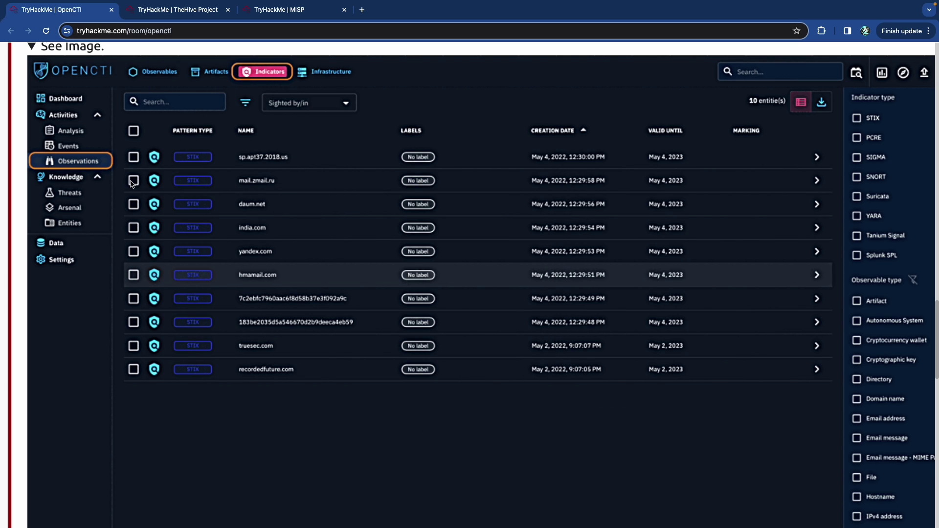
- Read the Threats section's three categories, highlighting their names and the Threat Actors definition
{"action": "scroll", "coordinate": [469, 284], "scroll_direction": "down", "scroll_amount": 2}
{"action": "scroll", "coordinate": [239, 195], "scroll_direction": "down", "scroll_amount": 7}
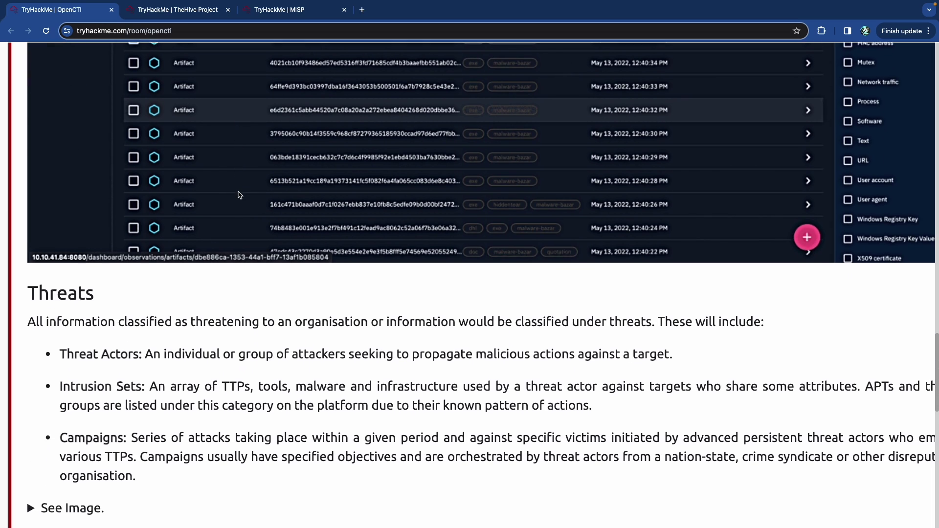
{"action": "scroll", "coordinate": [125, 209], "scroll_direction": "down", "scroll_amount": 1}
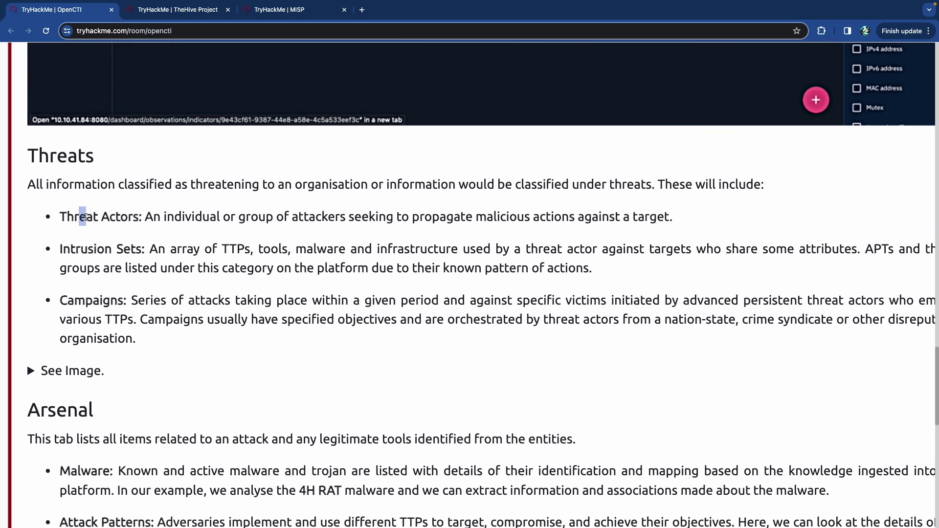
{"action": "left_click_drag", "start_coordinate": [82, 217], "coordinate": [126, 218]}
{"action": "left_click_drag", "start_coordinate": [92, 249], "coordinate": [141, 250]}
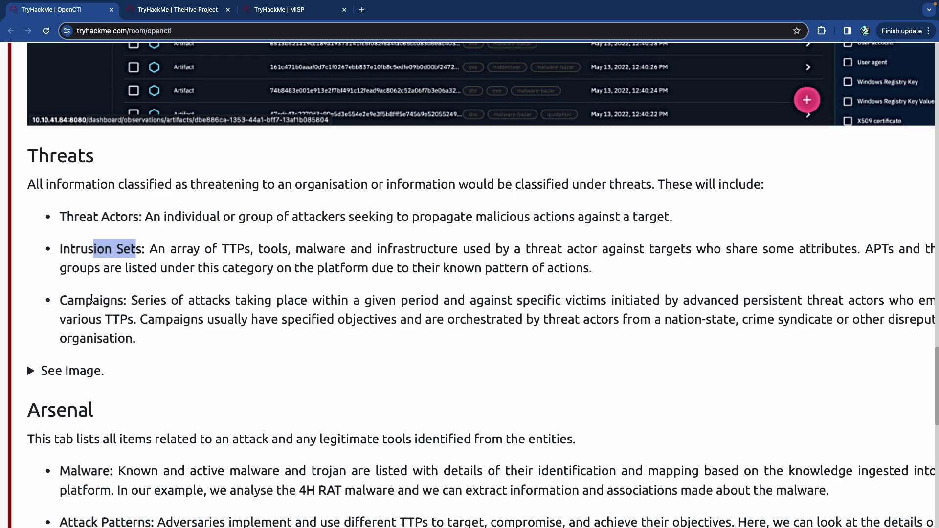
{"action": "left_click_drag", "start_coordinate": [92, 299], "coordinate": [111, 300]}
{"action": "left_click_drag", "start_coordinate": [194, 216], "coordinate": [488, 219]}
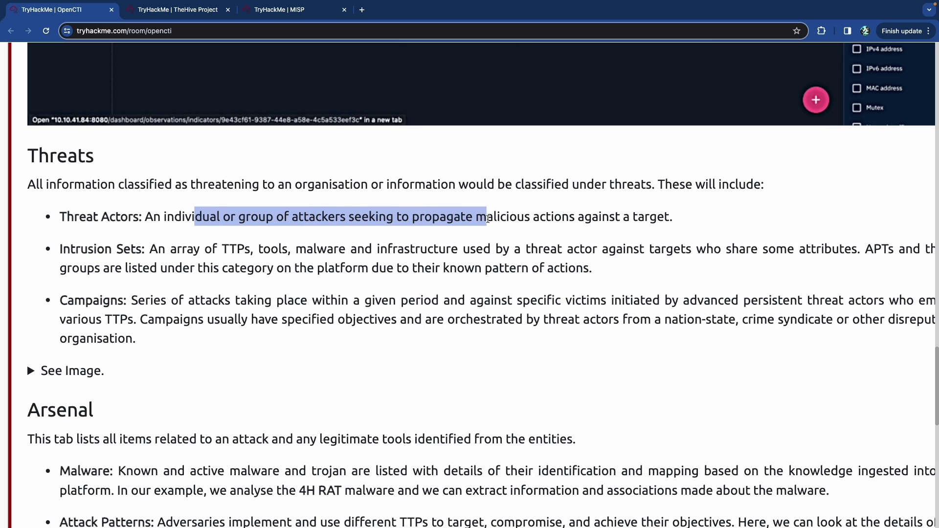
{"action": "left_click", "coordinate": [197, 214]}
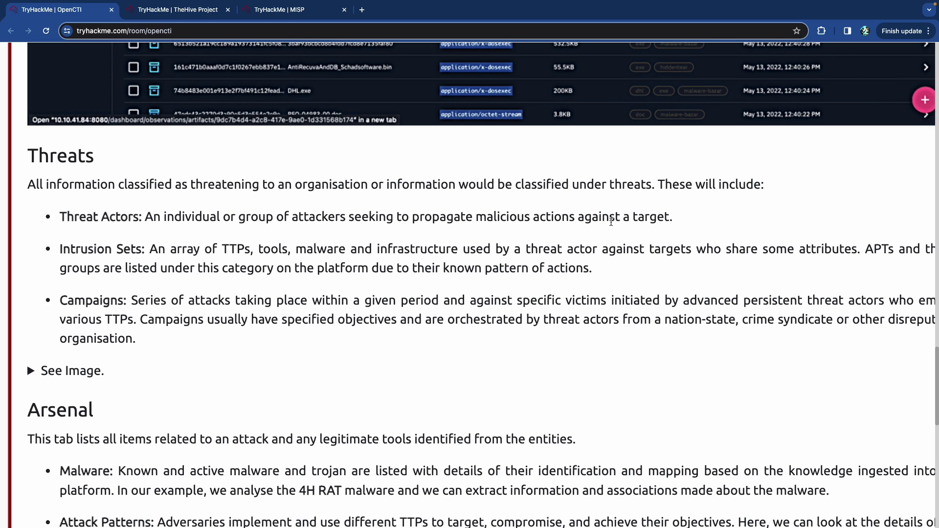
{"action": "left_click_drag", "start_coordinate": [120, 217], "coordinate": [91, 217]}
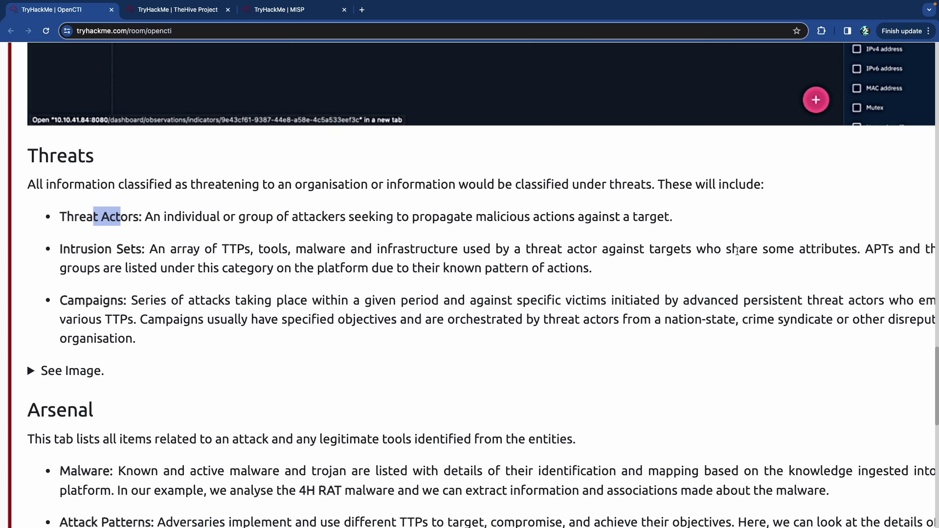
- Read the Intrusion Sets definition in the Threats section, including how APTs and threat groups are categorised
{"action": "scroll", "coordinate": [782, 245], "scroll_direction": "right", "scroll_amount": 2}
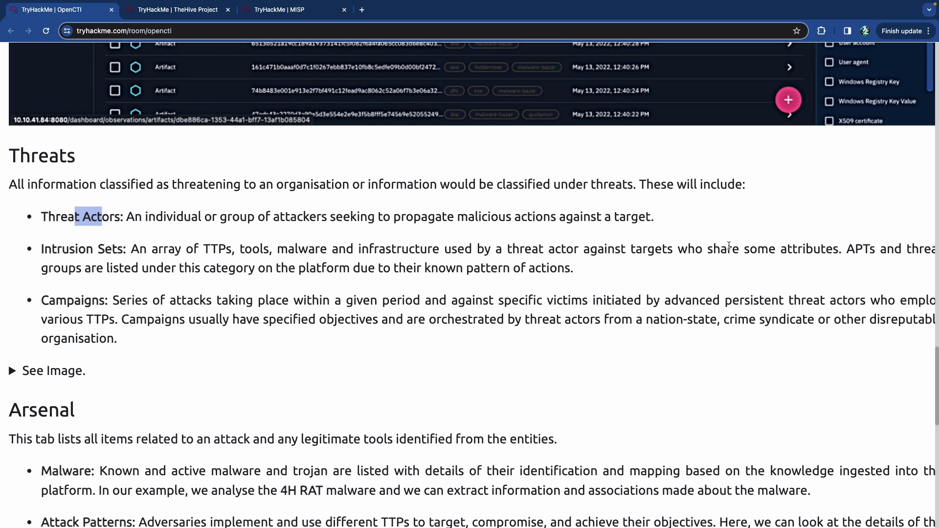
{"action": "scroll", "coordinate": [723, 245], "scroll_direction": "right", "scroll_amount": 2}
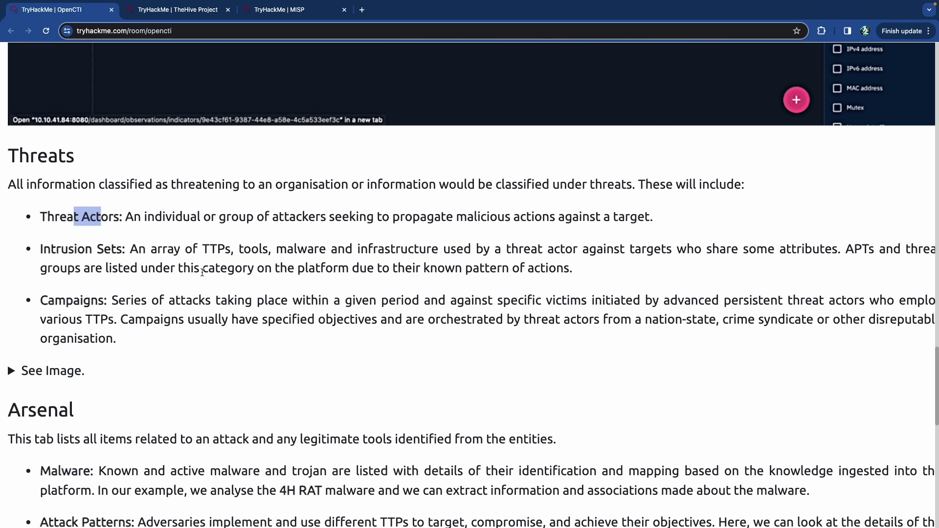
{"action": "scroll", "coordinate": [211, 269], "scroll_direction": "down", "scroll_amount": 1}
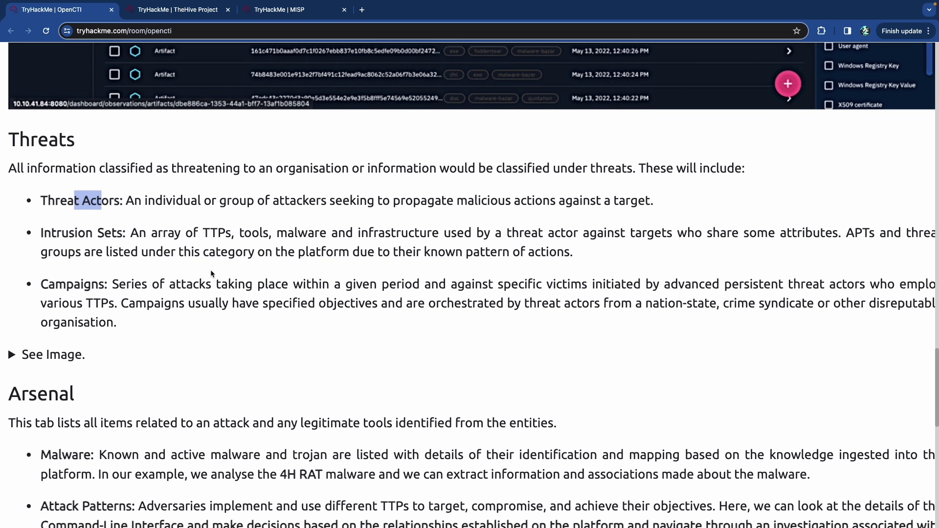
{"action": "scroll", "coordinate": [119, 278], "scroll_direction": "down", "scroll_amount": 1}
- Read the Campaigns definition in the Threats section, including the targeted victims, objectives and the threat actors behind them
{"action": "left_click", "coordinate": [156, 264]}
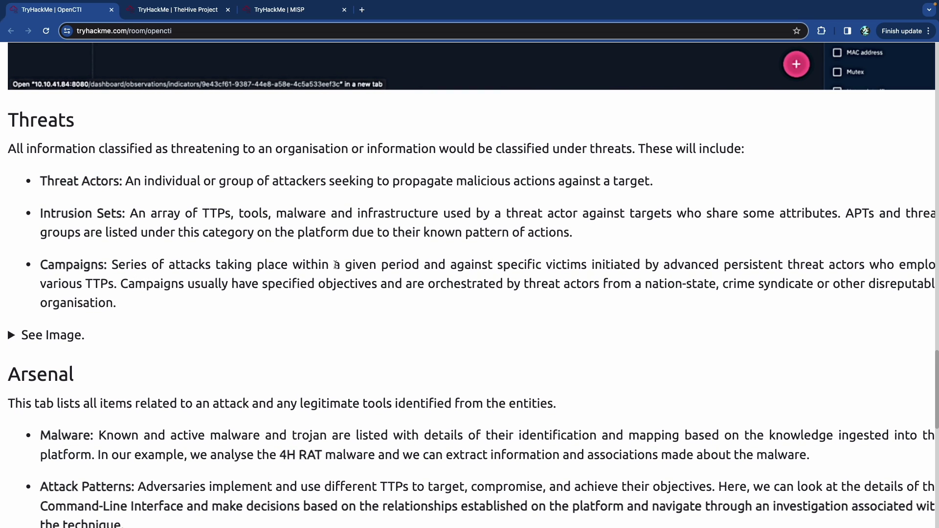
{"action": "left_click_drag", "start_coordinate": [403, 266], "coordinate": [552, 271]}
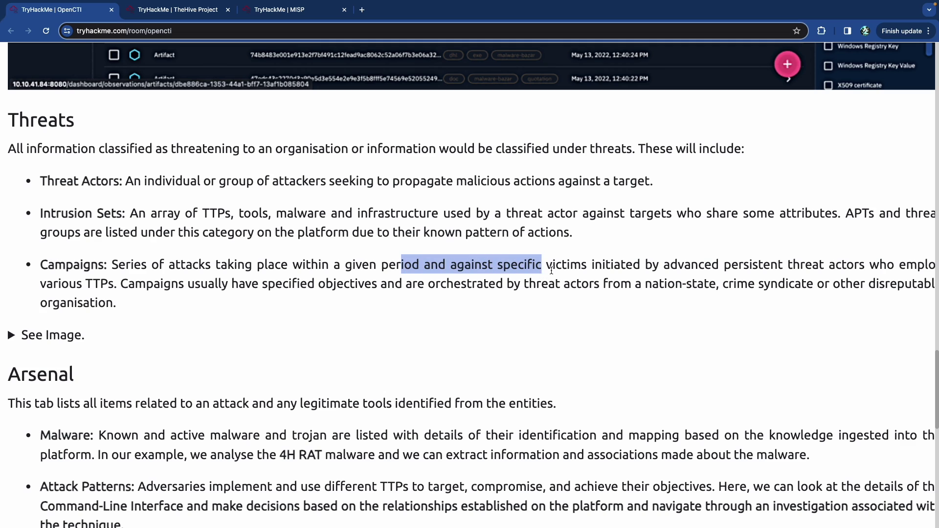
{"action": "scroll", "coordinate": [513, 266], "scroll_direction": "right", "scroll_amount": 3}
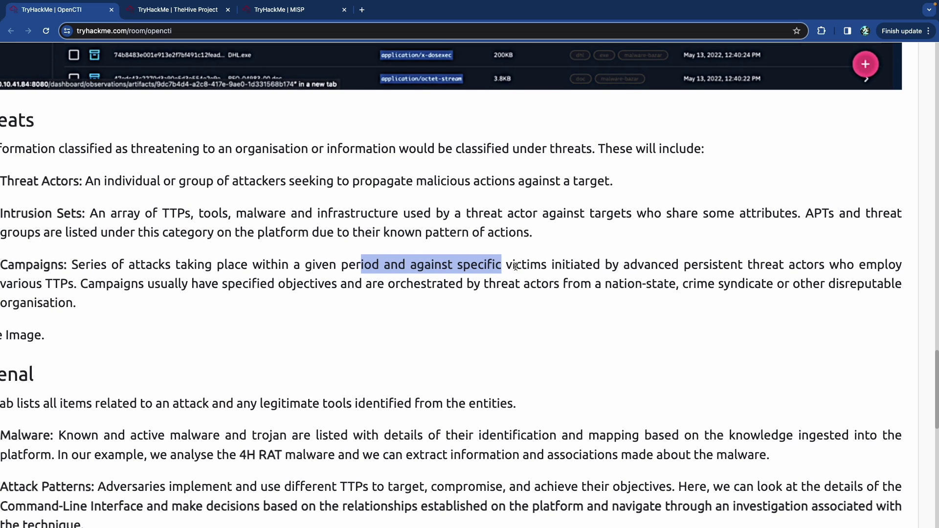
{"action": "scroll", "coordinate": [515, 266], "scroll_direction": "left", "scroll_amount": 2}
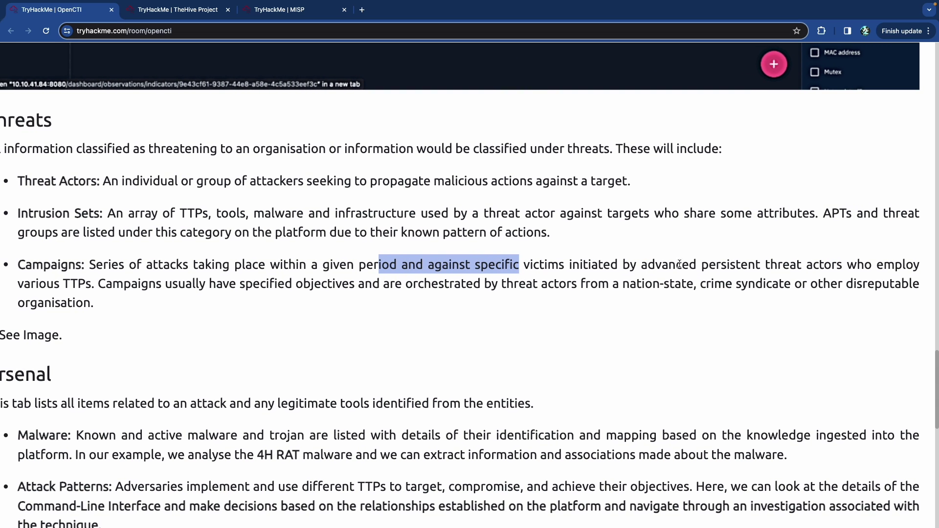
{"action": "scroll", "coordinate": [346, 260], "scroll_direction": "down", "scroll_amount": 1}
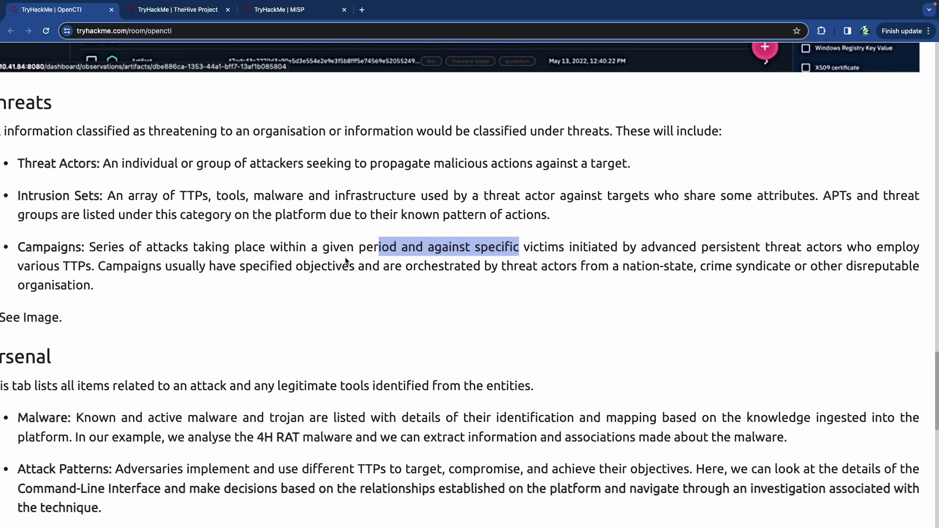
{"action": "scroll", "coordinate": [159, 259], "scroll_direction": "down", "scroll_amount": 1}
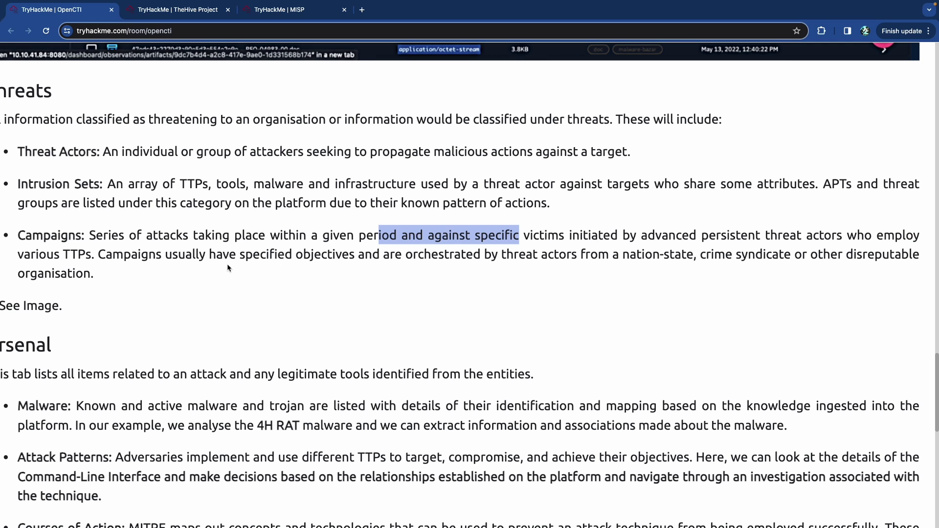
{"action": "scroll", "coordinate": [243, 261], "scroll_direction": "left", "scroll_amount": 2}
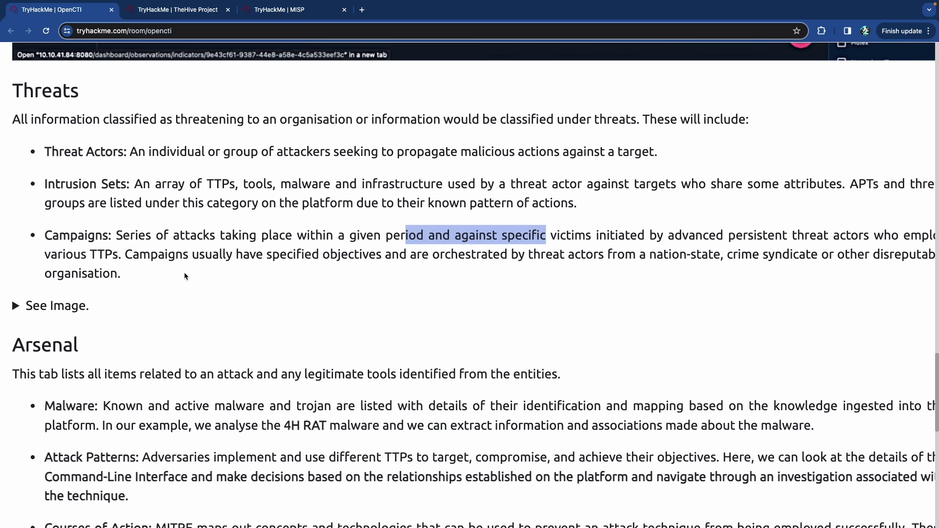
- Expand the Threats section's image and examine the intrusion sets listed in it
{"action": "left_click", "coordinate": [54, 307]}
{"action": "scroll", "coordinate": [68, 298], "scroll_direction": "down", "scroll_amount": 3}
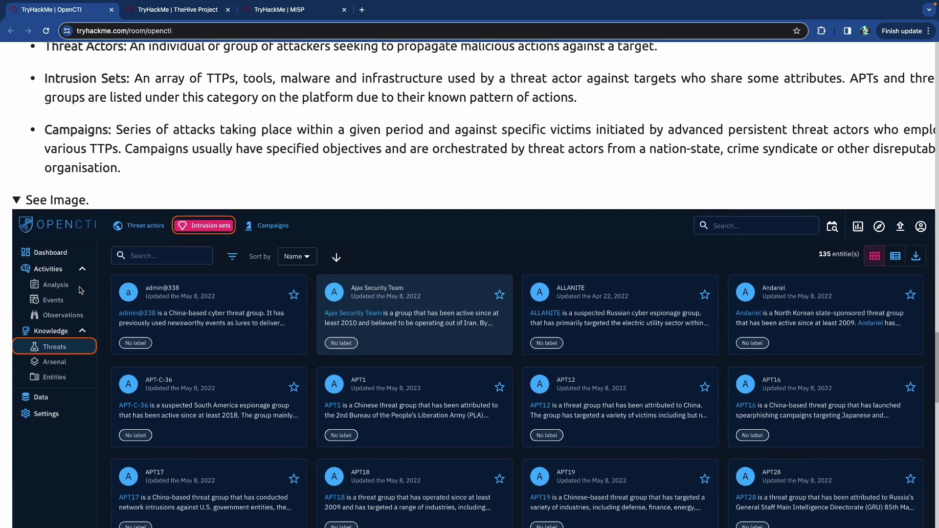
{"action": "scroll", "coordinate": [82, 290], "scroll_direction": "down", "scroll_amount": 2}
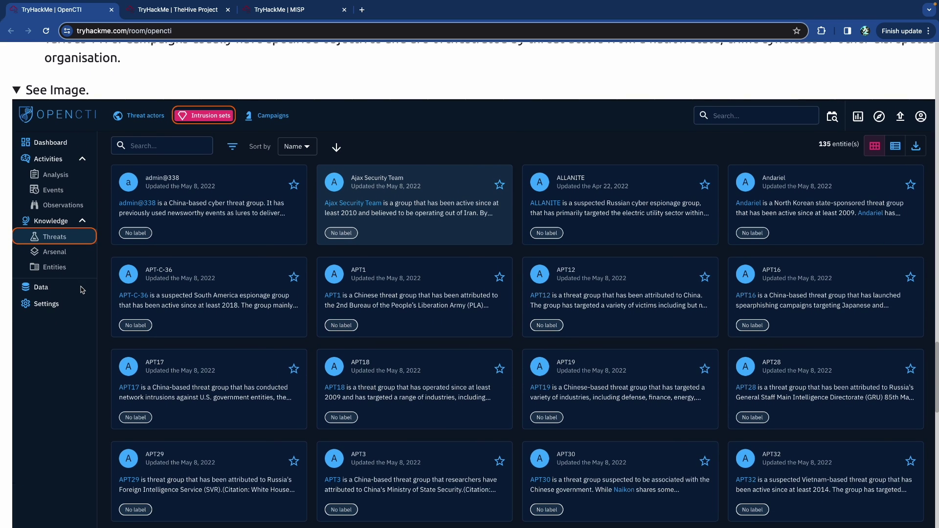
{"action": "scroll", "coordinate": [82, 289], "scroll_direction": "down", "scroll_amount": 1}
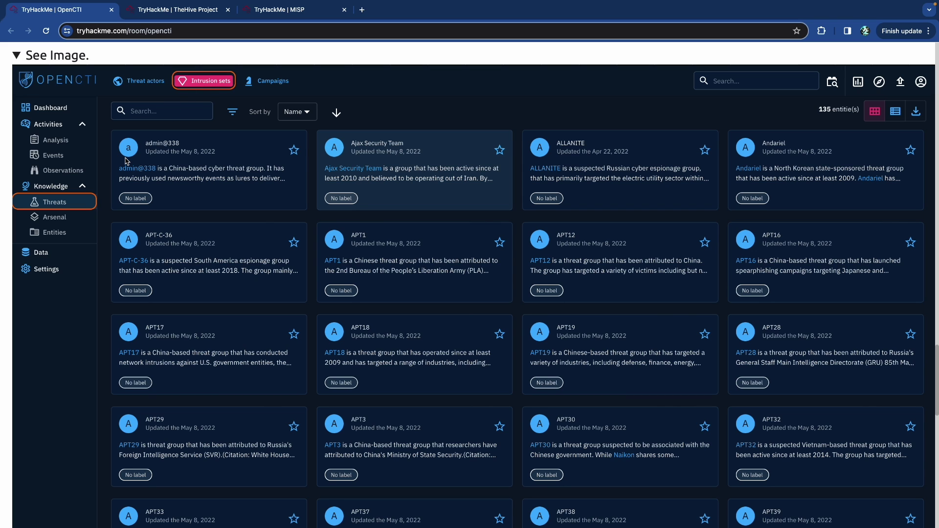
{"action": "scroll", "coordinate": [131, 161], "scroll_direction": "down", "scroll_amount": 1}
{"action": "scroll", "coordinate": [131, 162], "scroll_direction": "down", "scroll_amount": 1}
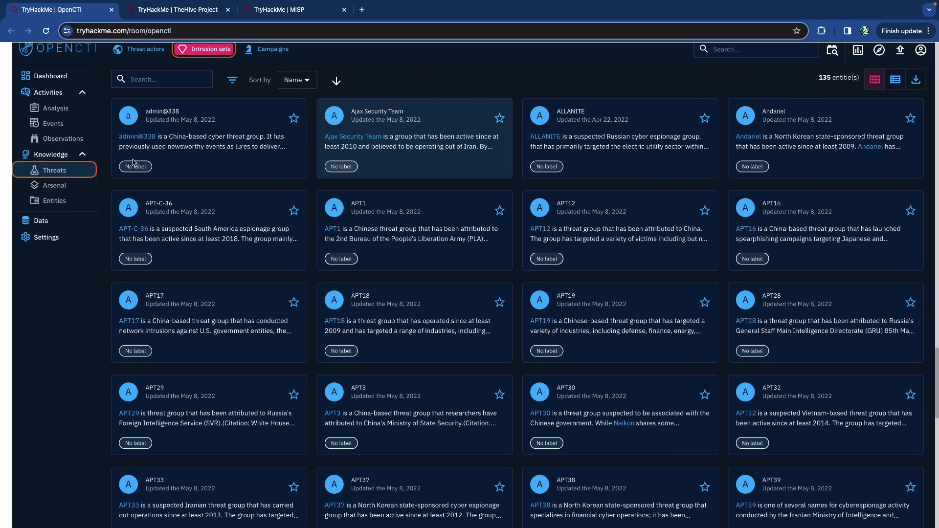
{"action": "scroll", "coordinate": [135, 164], "scroll_direction": "up", "scroll_amount": 1}
{"action": "scroll", "coordinate": [137, 163], "scroll_direction": "down", "scroll_amount": 1}
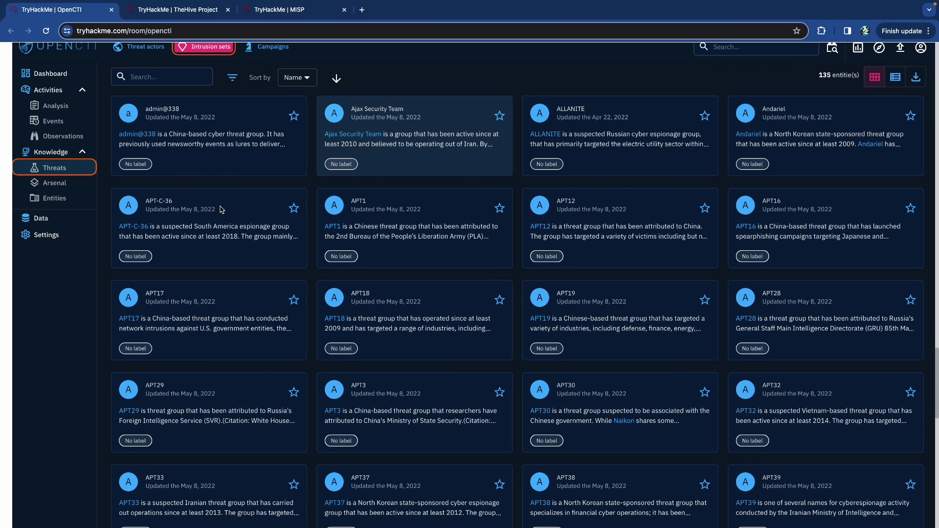
{"action": "scroll", "coordinate": [171, 206], "scroll_direction": "down", "scroll_amount": 5}
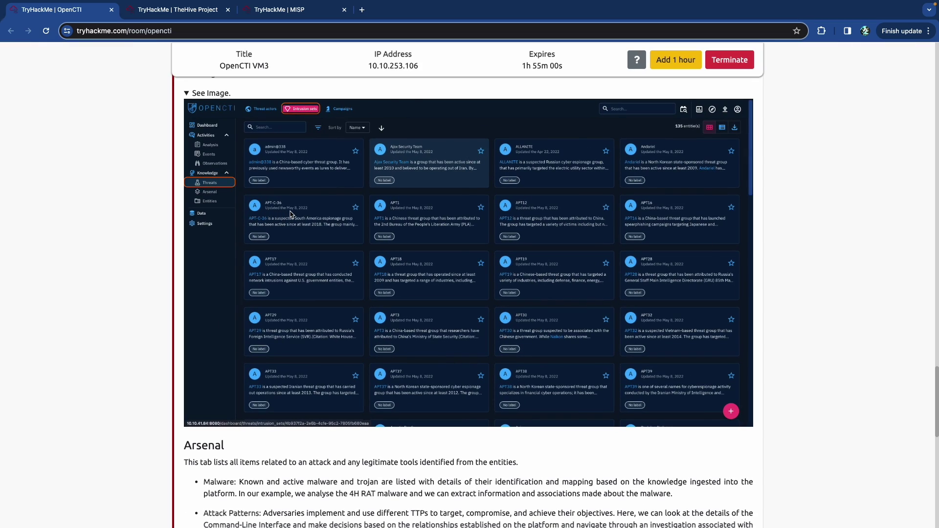
{"action": "scroll", "coordinate": [322, 217], "scroll_direction": "up", "scroll_amount": 5}
{"action": "scroll", "coordinate": [586, 232], "scroll_direction": "down", "scroll_amount": 2}
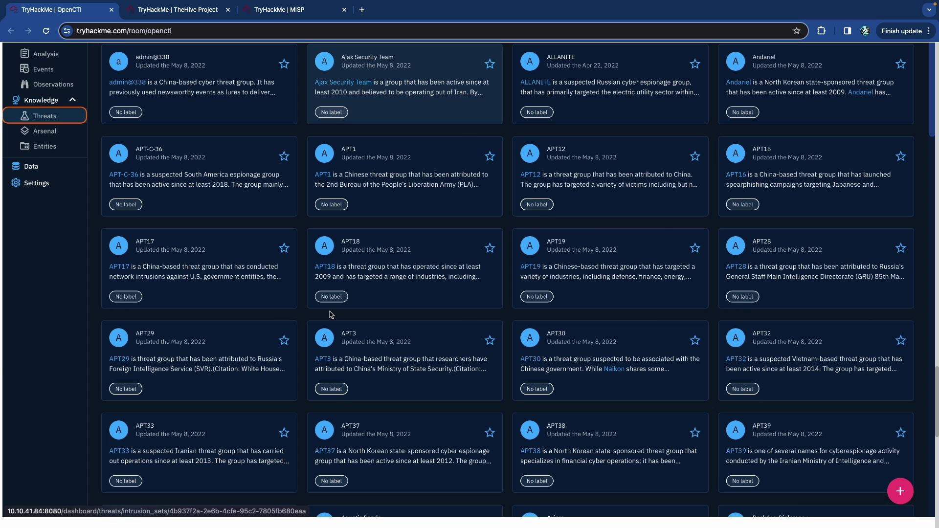
- Go through the Arsenal section's categories, highlighting names such as Malware, Attack Patterns, Courses of Action and Tools
{"action": "scroll", "coordinate": [331, 315], "scroll_direction": "down", "scroll_amount": 1}
{"action": "scroll", "coordinate": [325, 315], "scroll_direction": "down", "scroll_amount": 5}
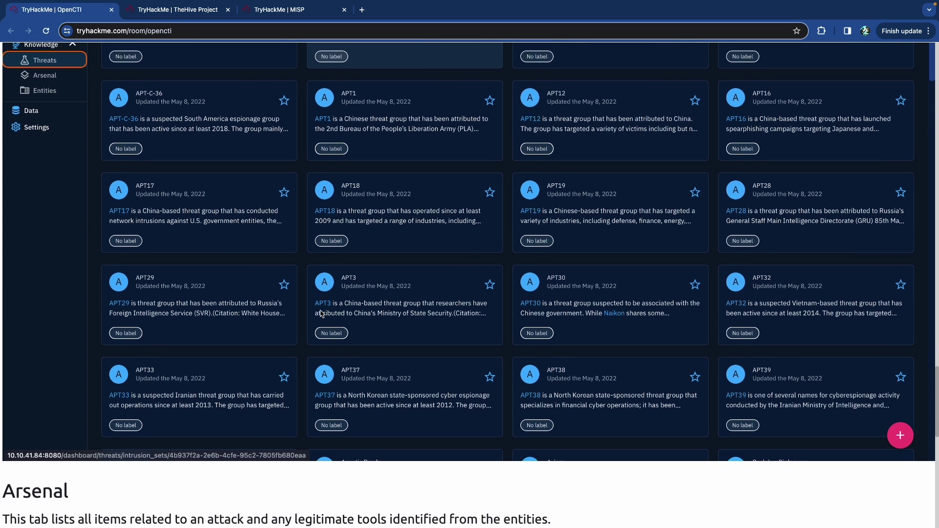
{"action": "scroll", "coordinate": [320, 313], "scroll_direction": "down", "scroll_amount": 7}
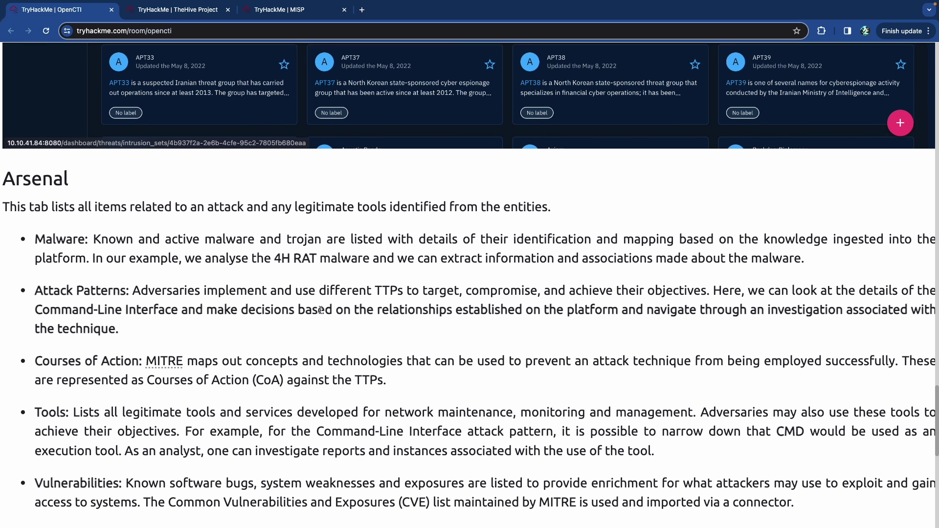
{"action": "scroll", "coordinate": [321, 309], "scroll_direction": "down", "scroll_amount": 2}
{"action": "scroll", "coordinate": [289, 297], "scroll_direction": "left", "scroll_amount": 1}
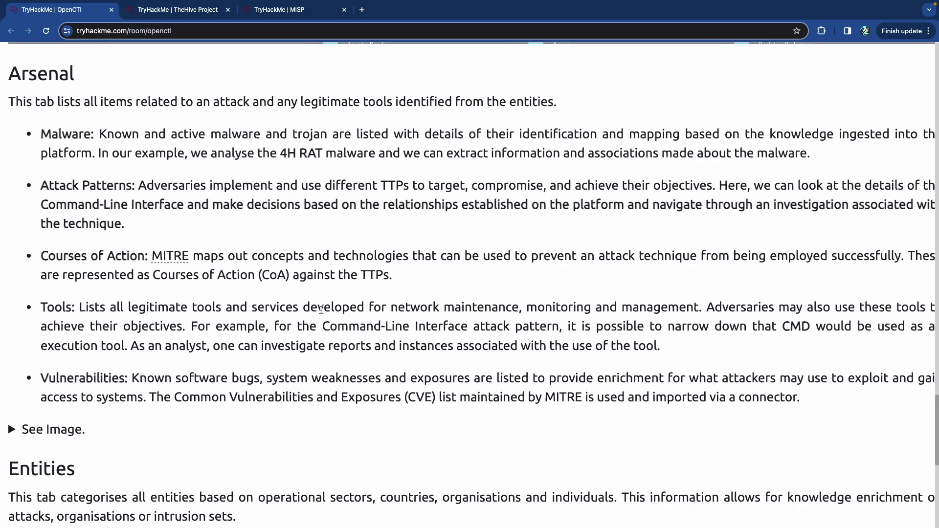
{"action": "double_click", "coordinate": [74, 135]}
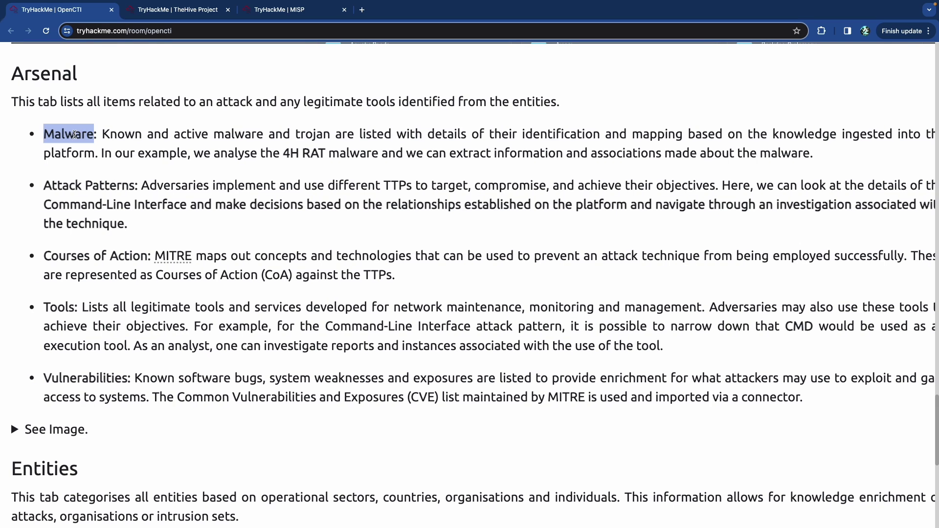
{"action": "triple_click", "coordinate": [97, 184]}
{"action": "double_click", "coordinate": [100, 255]}
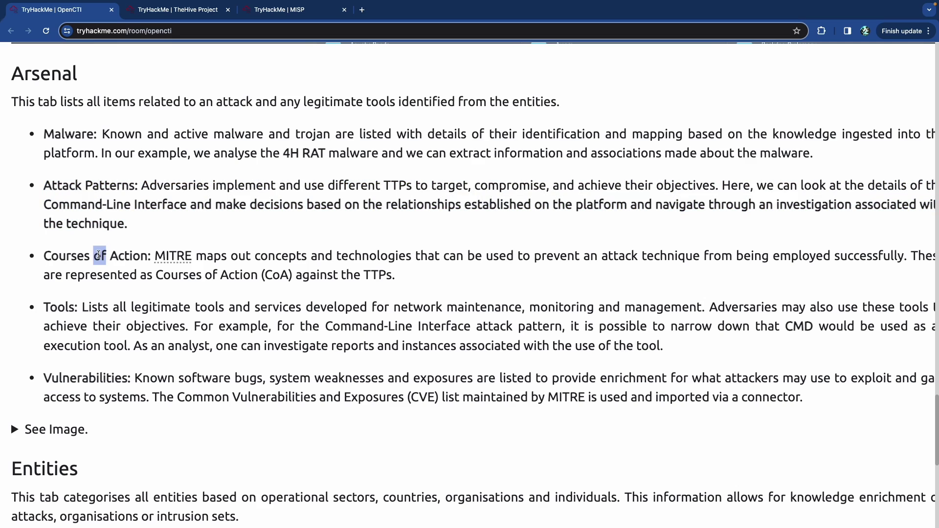
{"action": "double_click", "coordinate": [56, 306]}
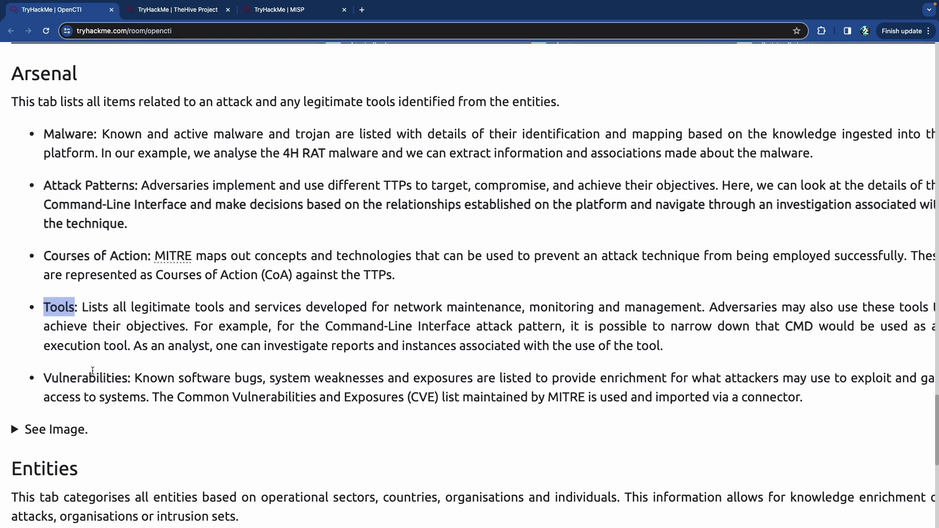
- Read the Malware definition in the Arsenal section, highlighting the listed details and the 4H RAT example
{"action": "left_click_drag", "start_coordinate": [180, 133], "coordinate": [566, 134]}
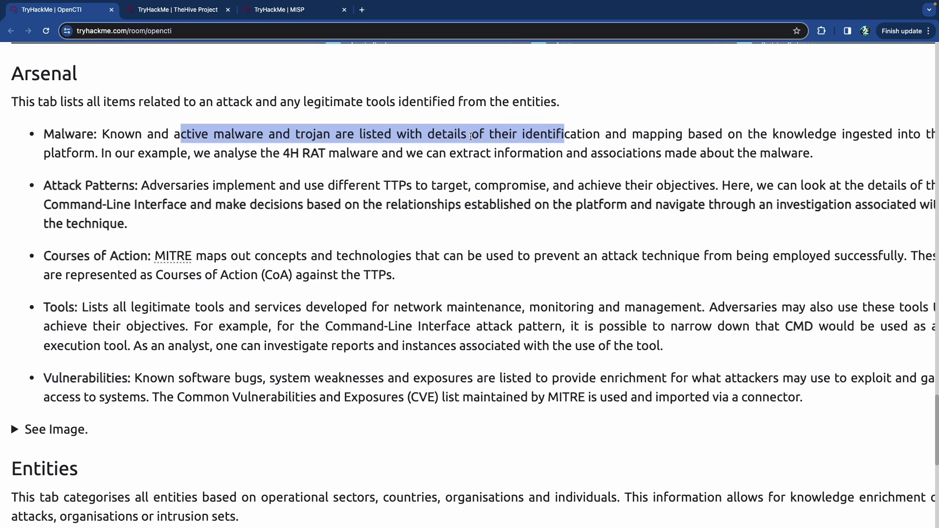
{"action": "scroll", "coordinate": [291, 147], "scroll_direction": "right", "scroll_amount": 2}
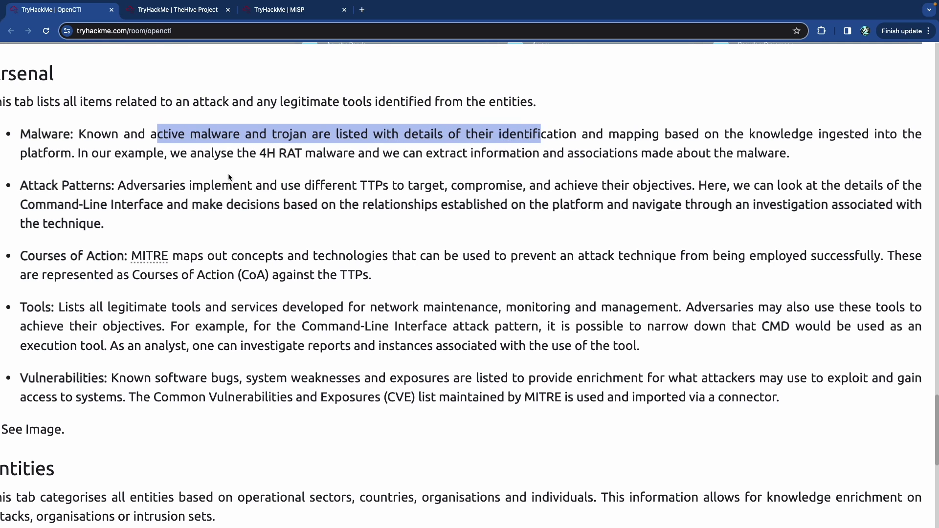
{"action": "left_click_drag", "start_coordinate": [165, 154], "coordinate": [314, 157]}
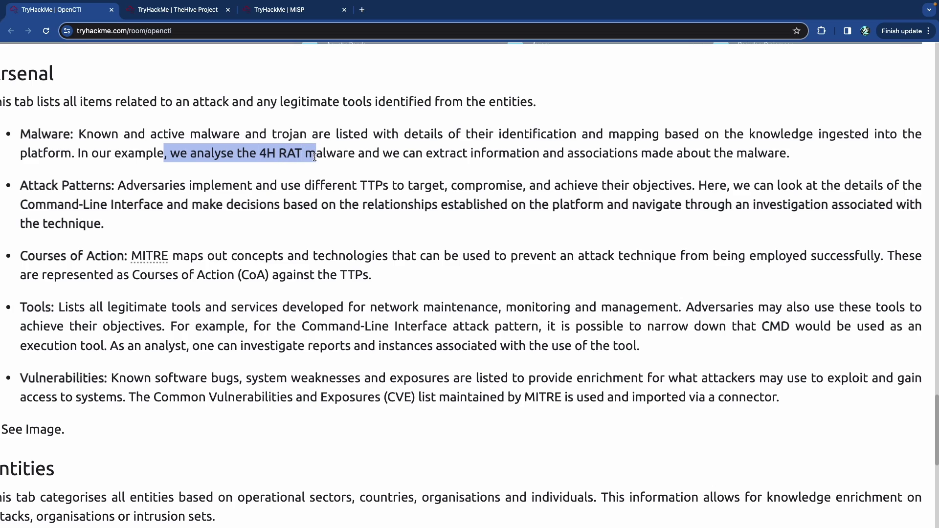
{"action": "left_click", "coordinate": [359, 156]}
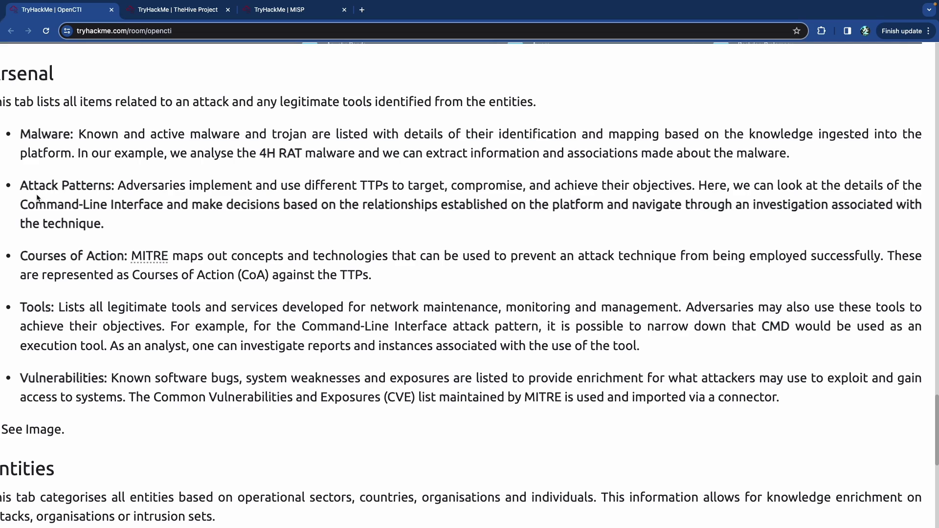
- Read the Attack Patterns definition, highlighting how adversaries use TTPs, and the Command-Line Interface example
{"action": "left_click_drag", "start_coordinate": [161, 185], "coordinate": [580, 187]}
{"action": "left_click", "coordinate": [414, 187]}
{"action": "left_click", "coordinate": [691, 190]}
{"action": "left_click_drag", "start_coordinate": [357, 185], "coordinate": [694, 192]}
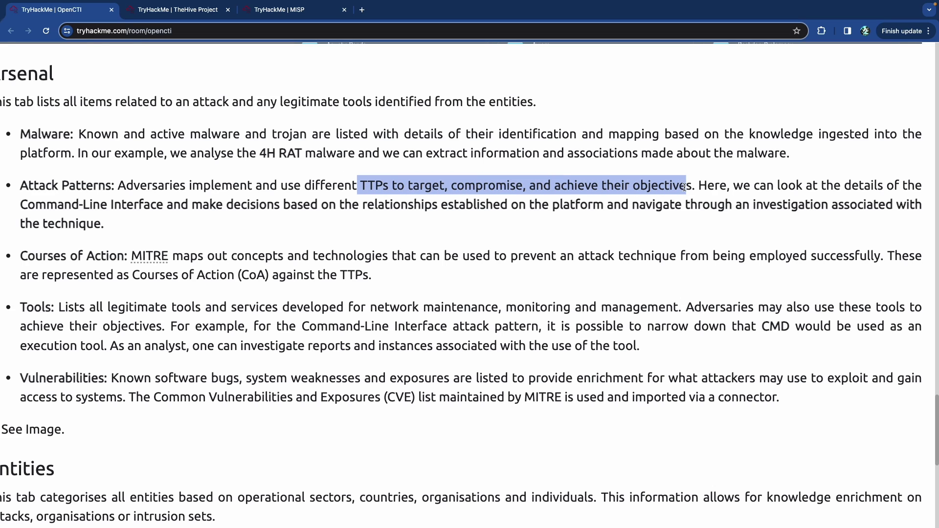
{"action": "left_click", "coordinate": [41, 209]}
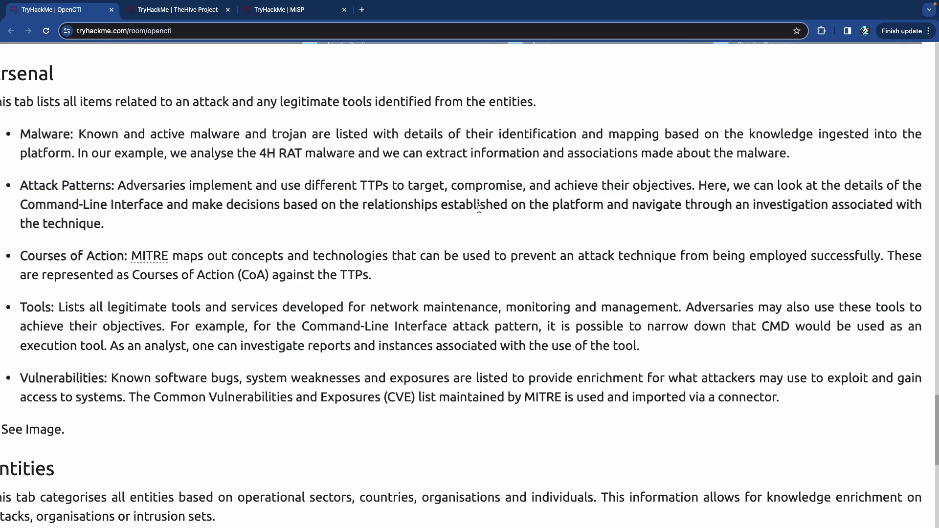
{"action": "scroll", "coordinate": [512, 208], "scroll_direction": "down", "scroll_amount": 1}
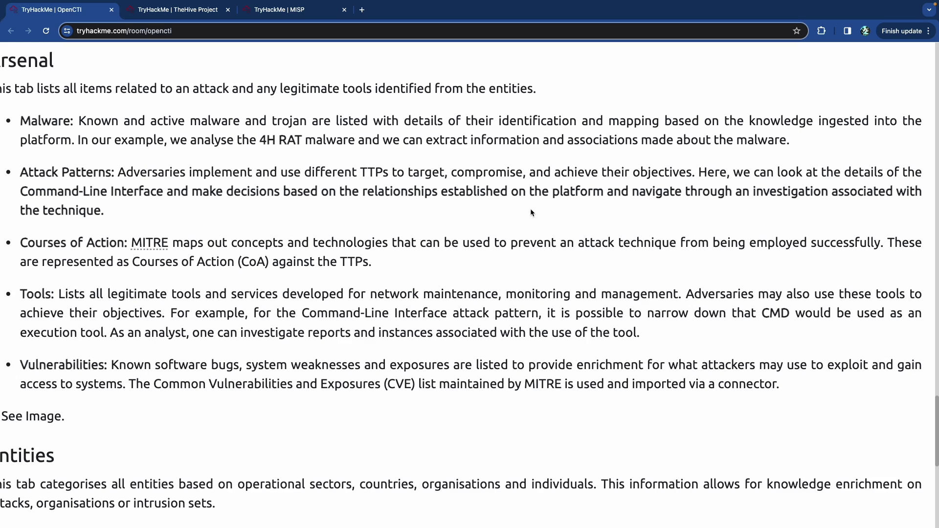
- Read the Courses of Action definition, highlighting the part on MITRE mapping concepts and technologies against attack techniques
{"action": "scroll", "coordinate": [546, 211], "scroll_direction": "down", "scroll_amount": 2}
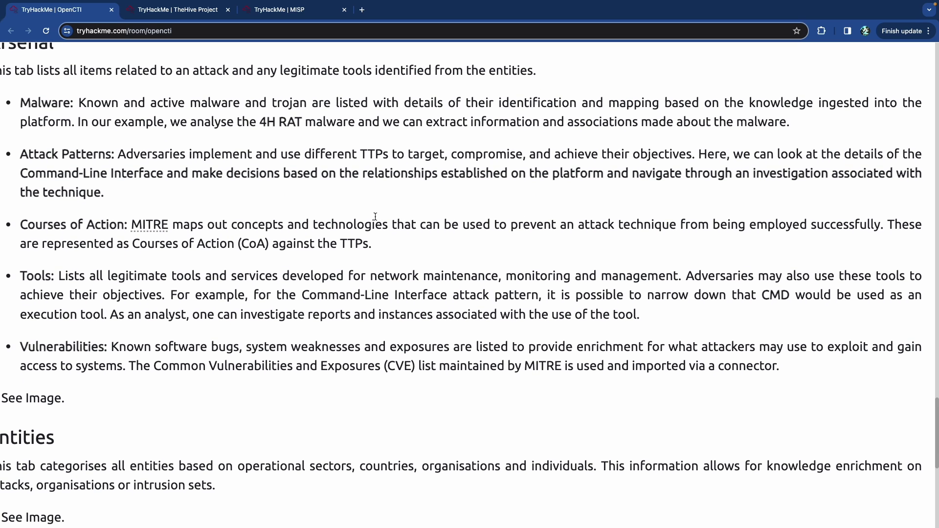
{"action": "scroll", "coordinate": [261, 217], "scroll_direction": "down", "scroll_amount": 1}
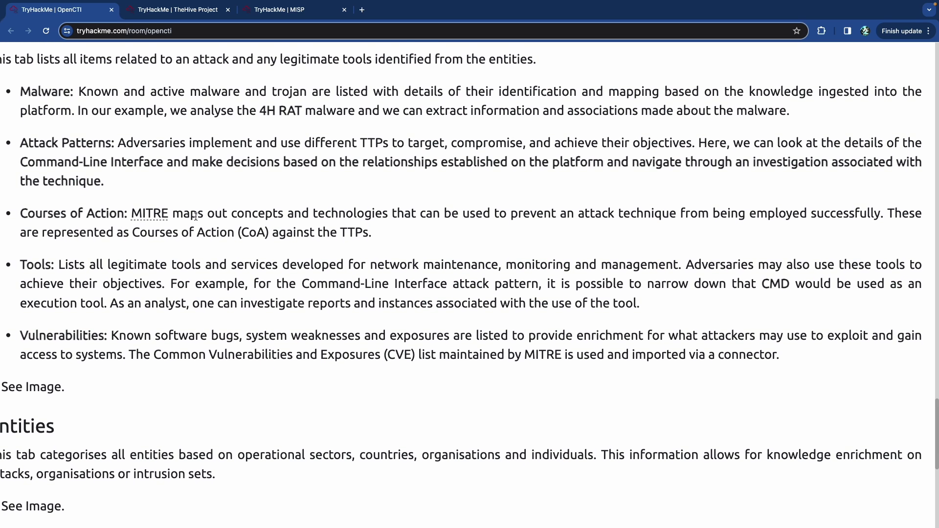
{"action": "left_click_drag", "start_coordinate": [189, 215], "coordinate": [455, 224]}
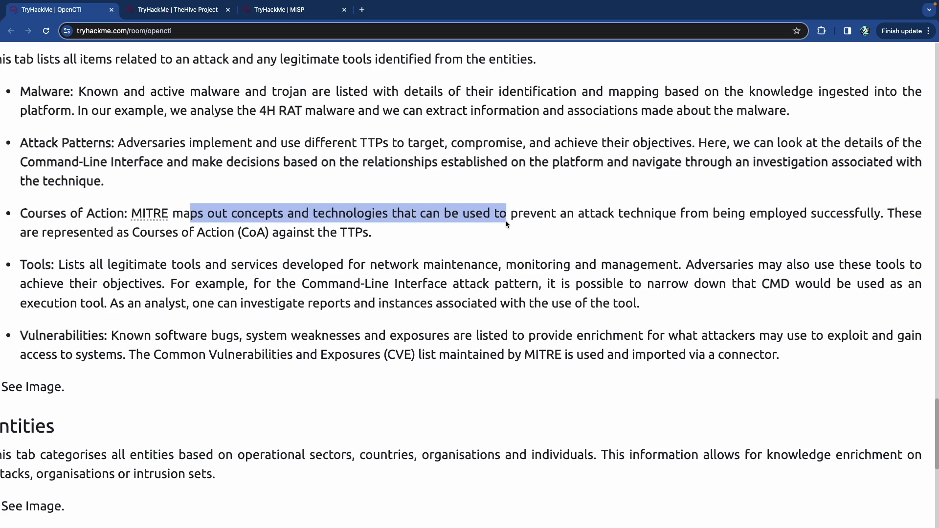
{"action": "left_click", "coordinate": [589, 219]}
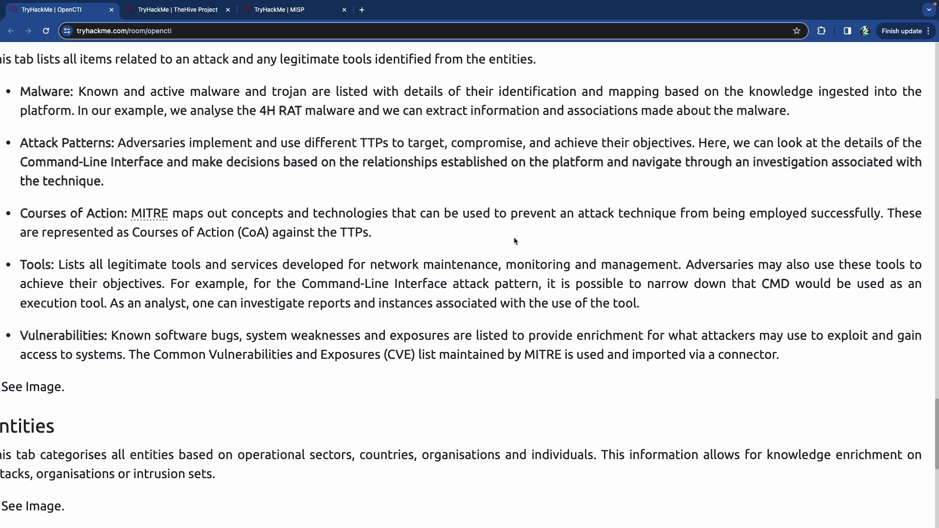
{"action": "scroll", "coordinate": [181, 238], "scroll_direction": "down", "scroll_amount": 1}
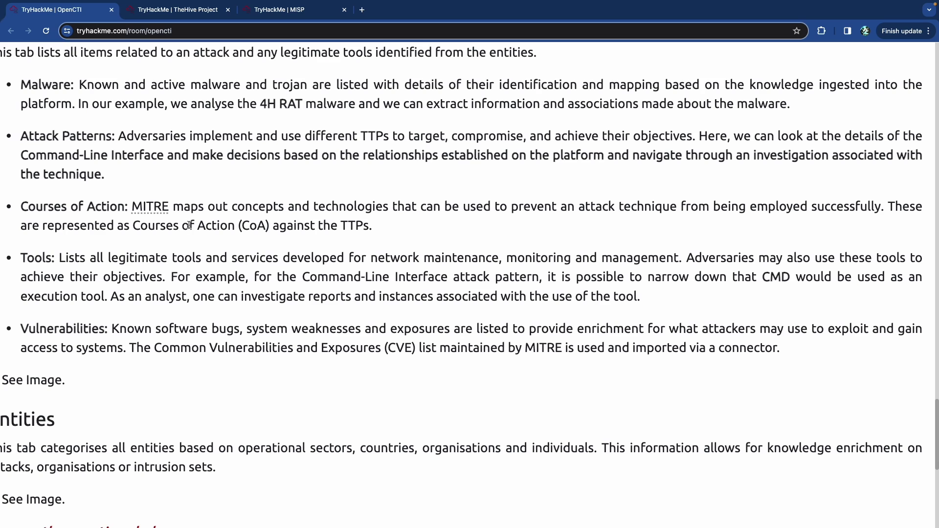
- Read the Tools definition in the Arsenal section, including the CMD execution tool example
{"action": "scroll", "coordinate": [201, 225], "scroll_direction": "down", "scroll_amount": 2}
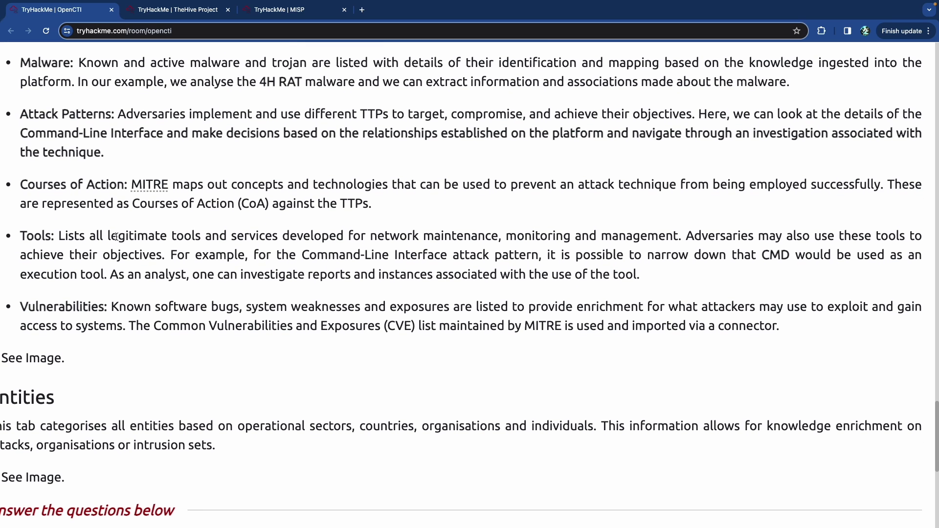
{"action": "scroll", "coordinate": [105, 230], "scroll_direction": "down", "scroll_amount": 1}
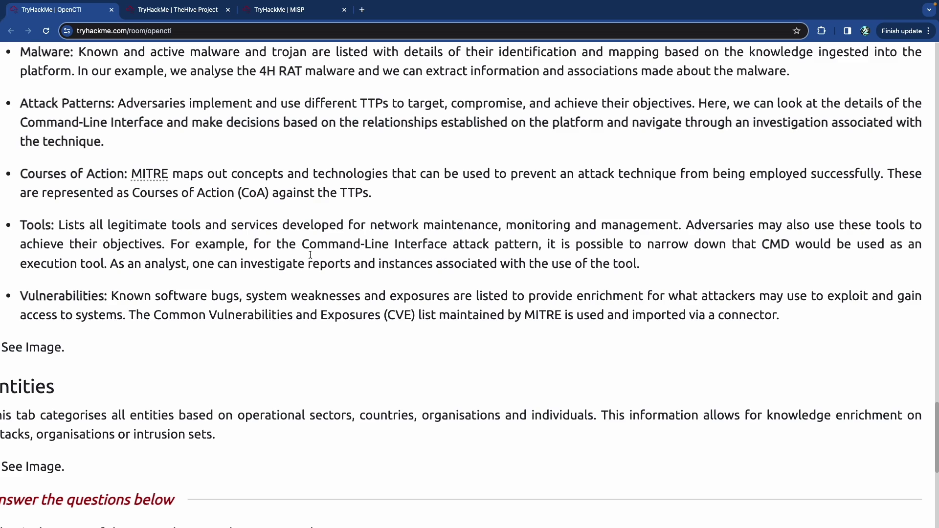
{"action": "scroll", "coordinate": [234, 250], "scroll_direction": "down", "scroll_amount": 2}
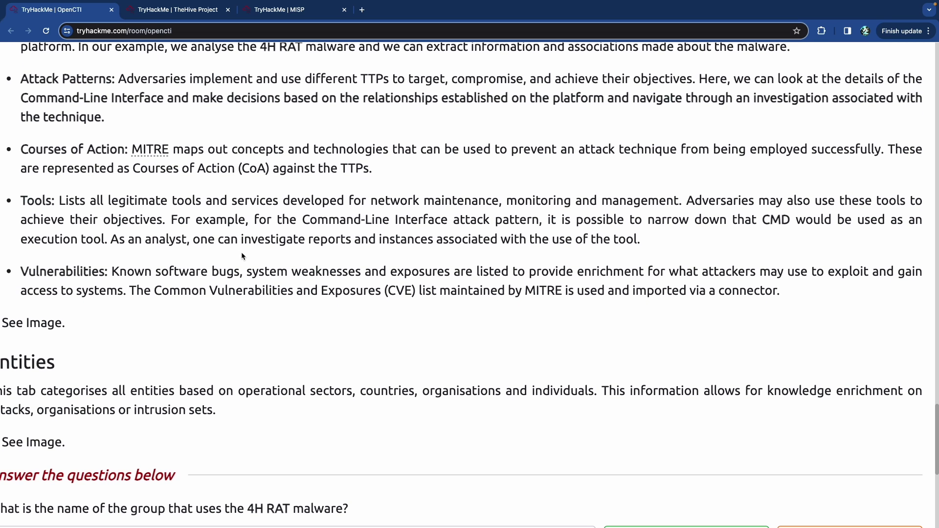
- Read the Vulnerabilities definition in the Arsenal section, including the part on MITRE's CVE list
{"action": "scroll", "coordinate": [242, 256], "scroll_direction": "down", "scroll_amount": 2}
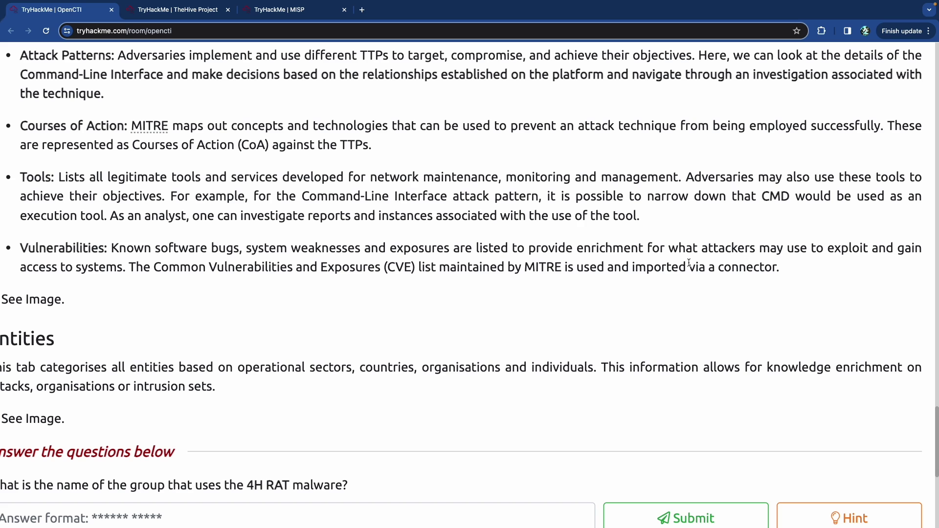
{"action": "scroll", "coordinate": [286, 250], "scroll_direction": "down", "scroll_amount": 1}
{"action": "scroll", "coordinate": [286, 250], "scroll_direction": "left", "scroll_amount": 1}
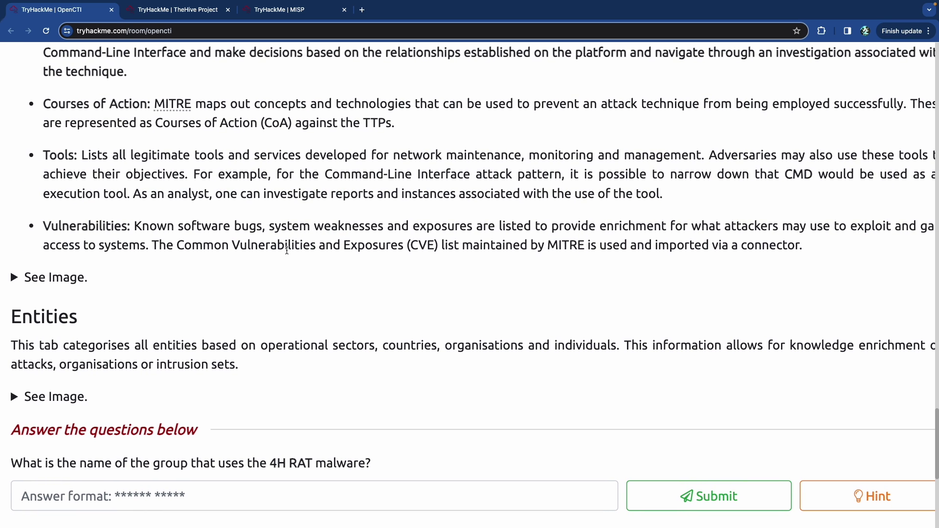
- Expand the Arsenal section's image and examine its Malware, Attack patterns, Courses of action and Tools pages
{"action": "left_click", "coordinate": [115, 272]}
{"action": "scroll", "coordinate": [115, 272], "scroll_direction": "down", "scroll_amount": 3}
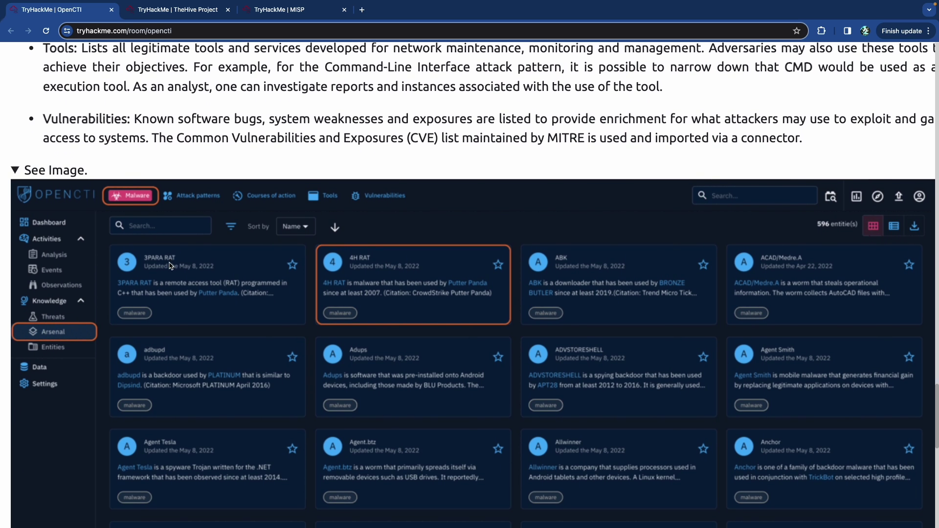
{"action": "scroll", "coordinate": [142, 209], "scroll_direction": "down", "scroll_amount": 2}
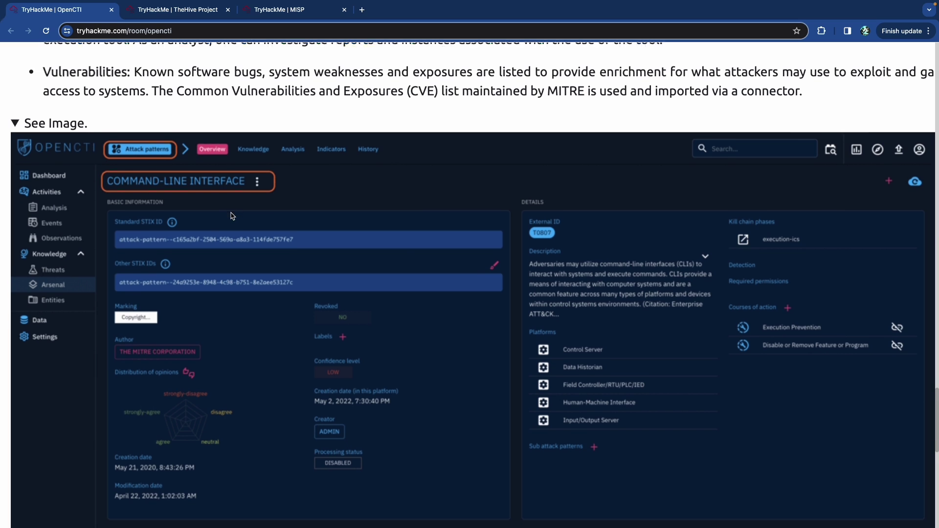
{"action": "scroll", "coordinate": [232, 216], "scroll_direction": "down", "scroll_amount": 1}
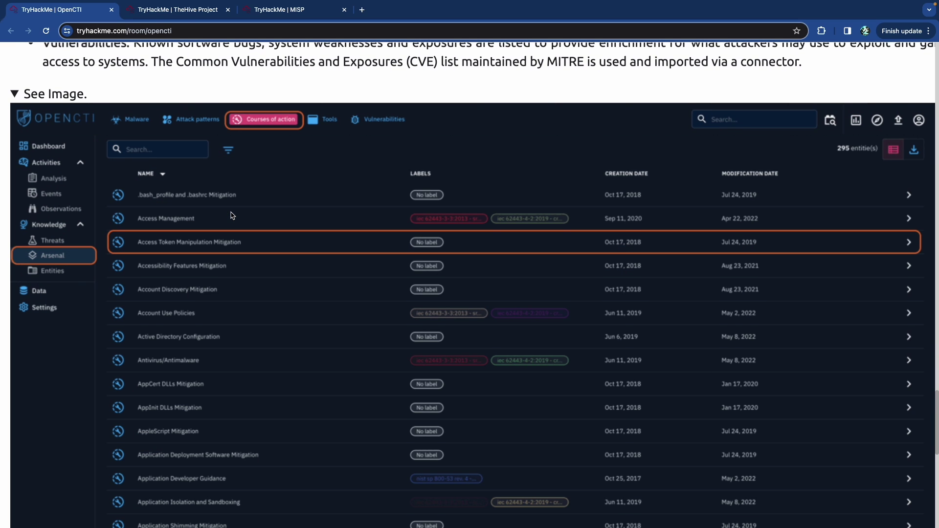
{"action": "scroll", "coordinate": [232, 215], "scroll_direction": "down", "scroll_amount": 1}
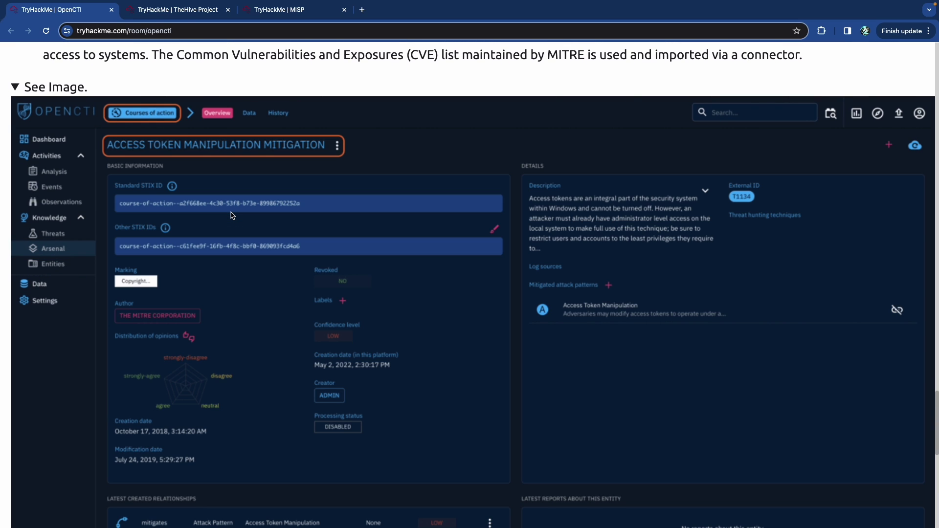
{"action": "scroll", "coordinate": [232, 215], "scroll_direction": "down", "scroll_amount": 1}
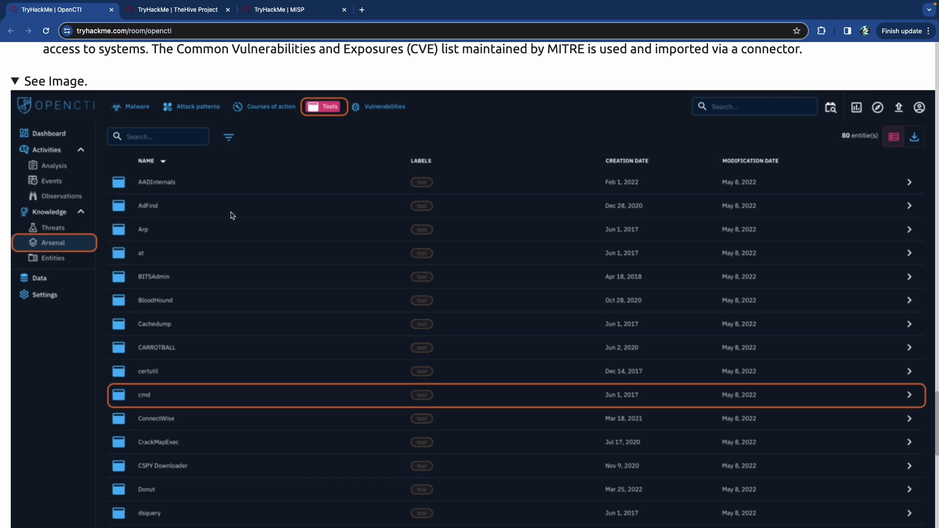
{"action": "scroll", "coordinate": [232, 216], "scroll_direction": "down", "scroll_amount": 1}
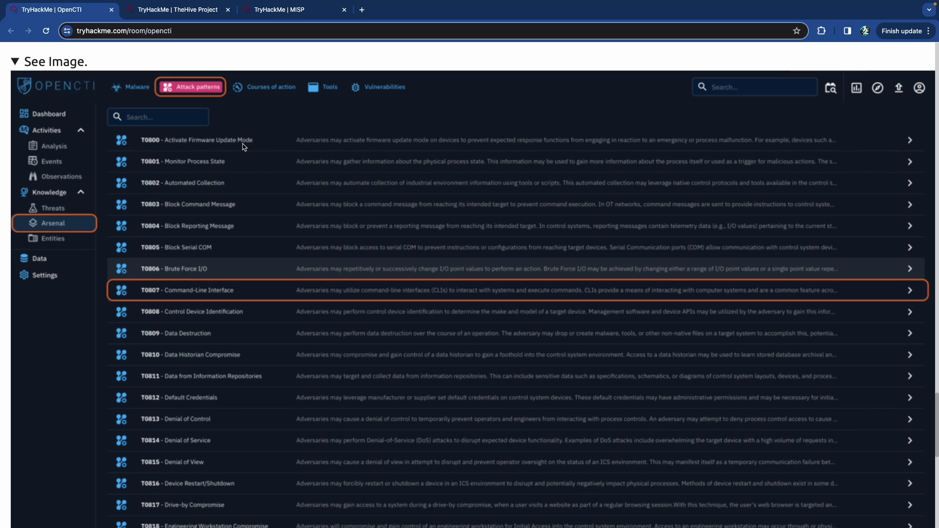
{"action": "scroll", "coordinate": [243, 147], "scroll_direction": "down", "scroll_amount": 4}
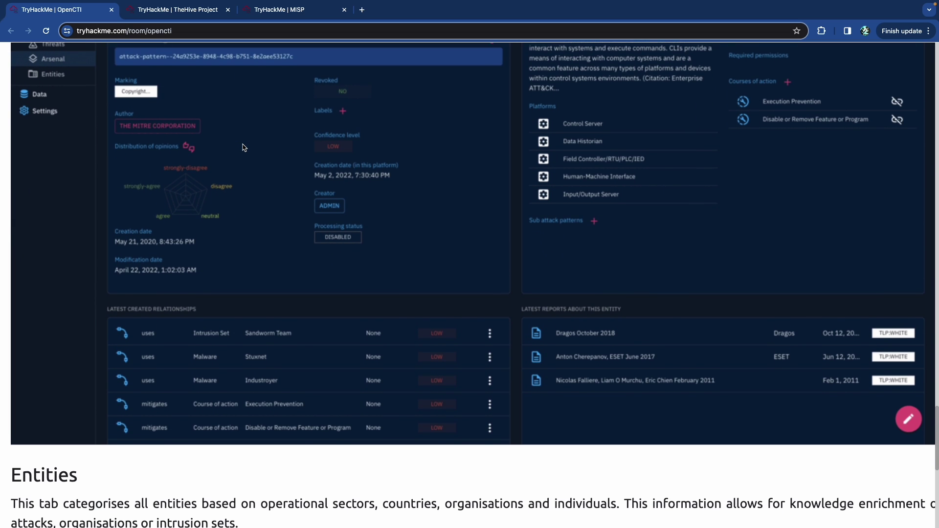
{"action": "scroll", "coordinate": [243, 147], "scroll_direction": "down", "scroll_amount": 6}
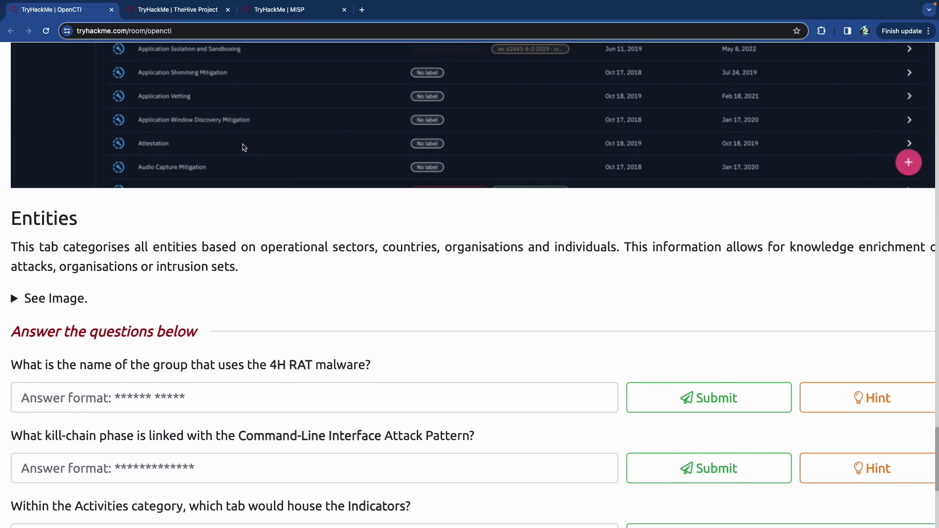
- Read the Entities section and expand its image to examine the Sectors, Countries and Organizations pages
{"action": "scroll", "coordinate": [243, 147], "scroll_direction": "down", "scroll_amount": 2}
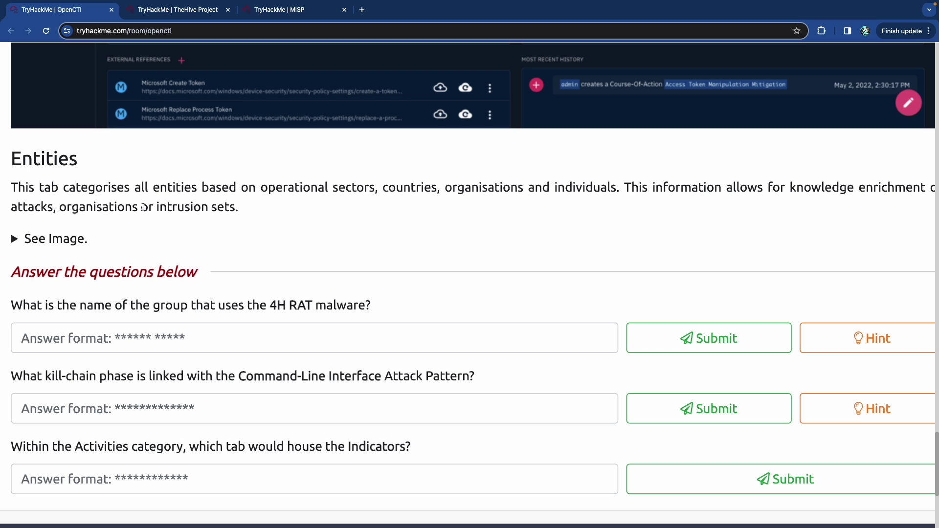
{"action": "left_click", "coordinate": [62, 241]}
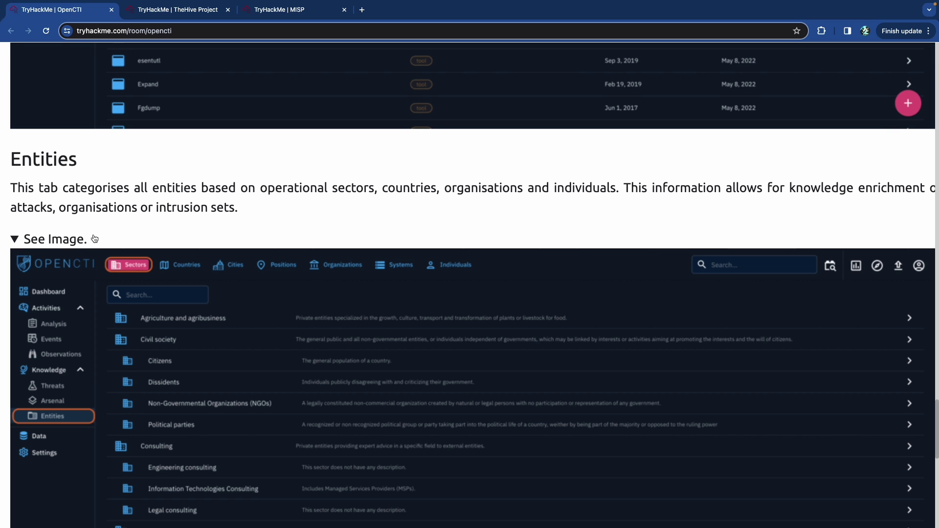
{"action": "scroll", "coordinate": [117, 239], "scroll_direction": "down", "scroll_amount": 1}
{"action": "scroll", "coordinate": [117, 238], "scroll_direction": "right", "scroll_amount": 1}
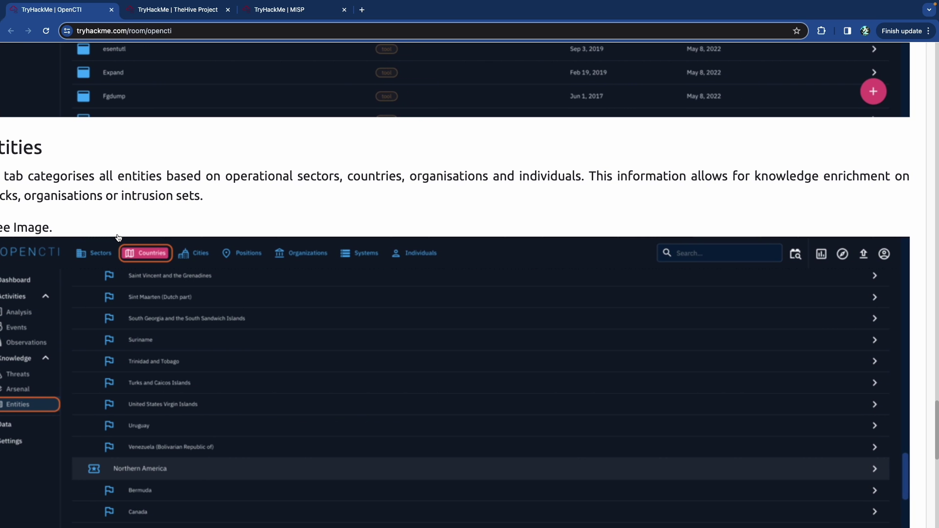
{"action": "scroll", "coordinate": [118, 237], "scroll_direction": "left", "scroll_amount": 1}
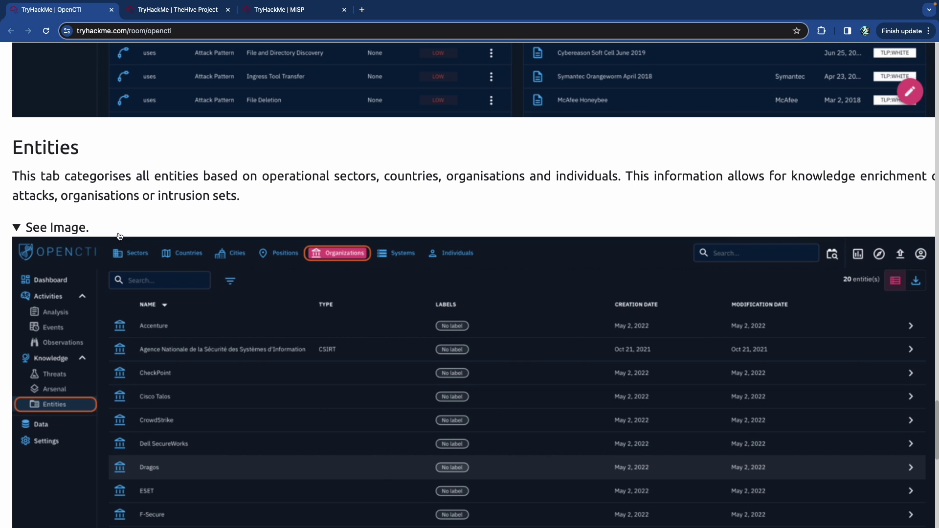
{"action": "scroll", "coordinate": [119, 235], "scroll_direction": "down", "scroll_amount": 1}
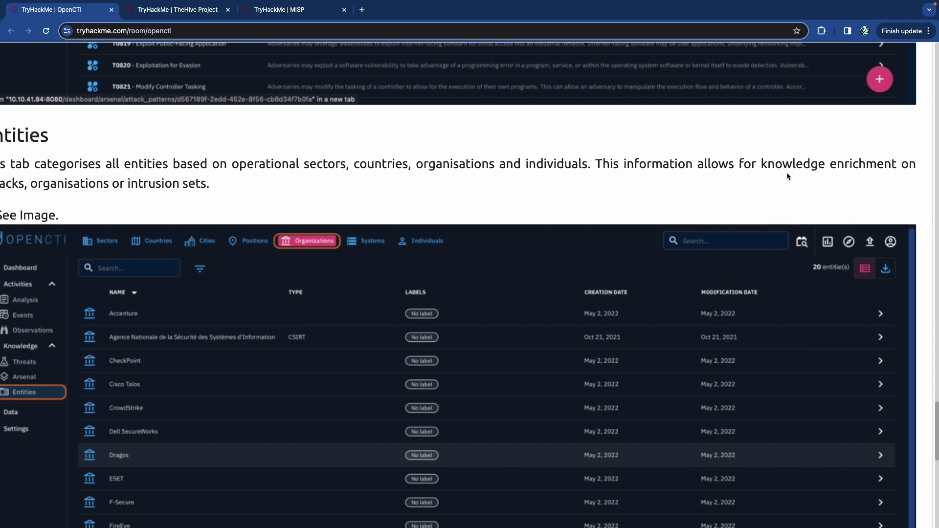
{"action": "scroll", "coordinate": [624, 166], "scroll_direction": "down", "scroll_amount": 2}
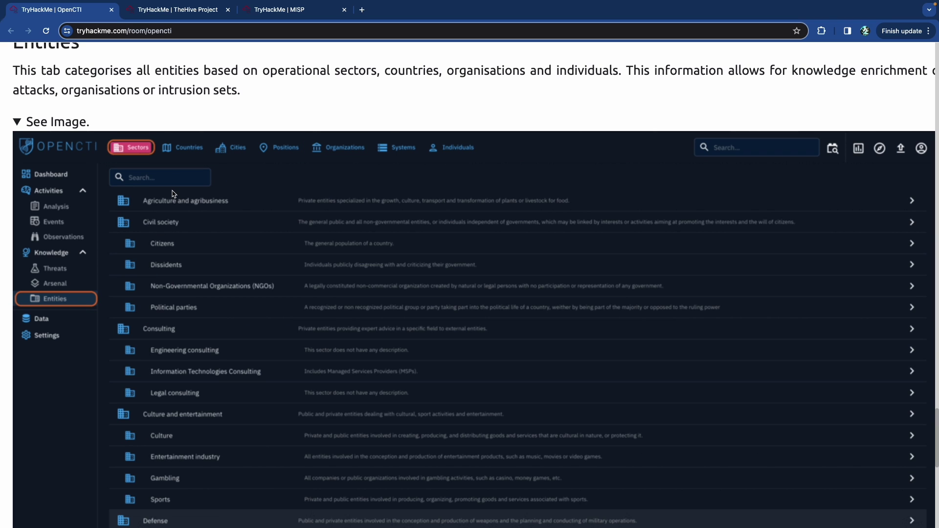
{"action": "scroll", "coordinate": [469, 294], "scroll_direction": "down", "scroll_amount": 1}
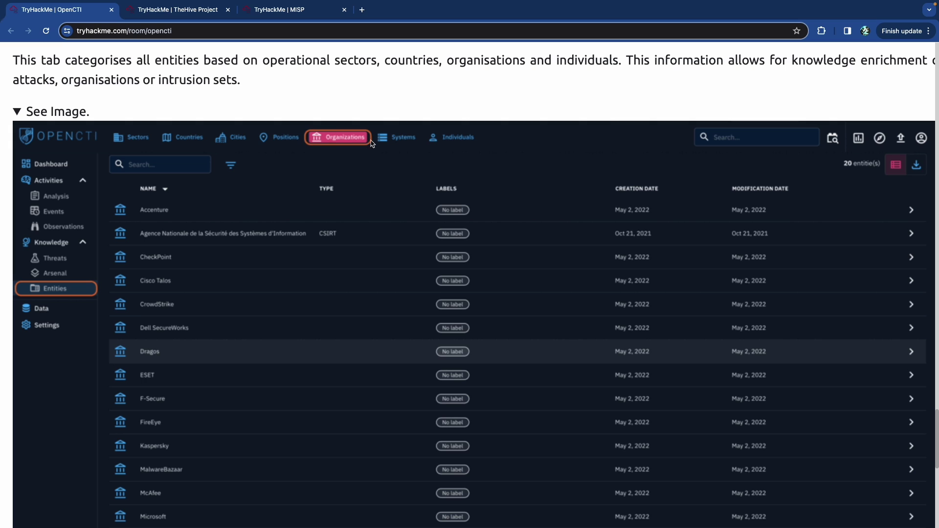
{"action": "scroll", "coordinate": [469, 294], "scroll_direction": "down", "scroll_amount": 1}
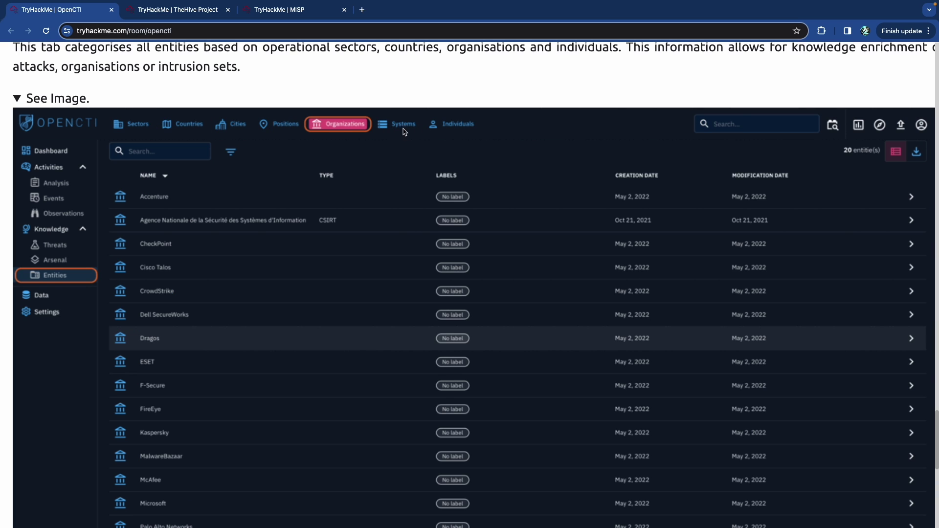
{"action": "scroll", "coordinate": [470, 293], "scroll_direction": "down", "scroll_amount": 1}
{"action": "scroll", "coordinate": [239, 144], "scroll_direction": "down", "scroll_amount": 2}
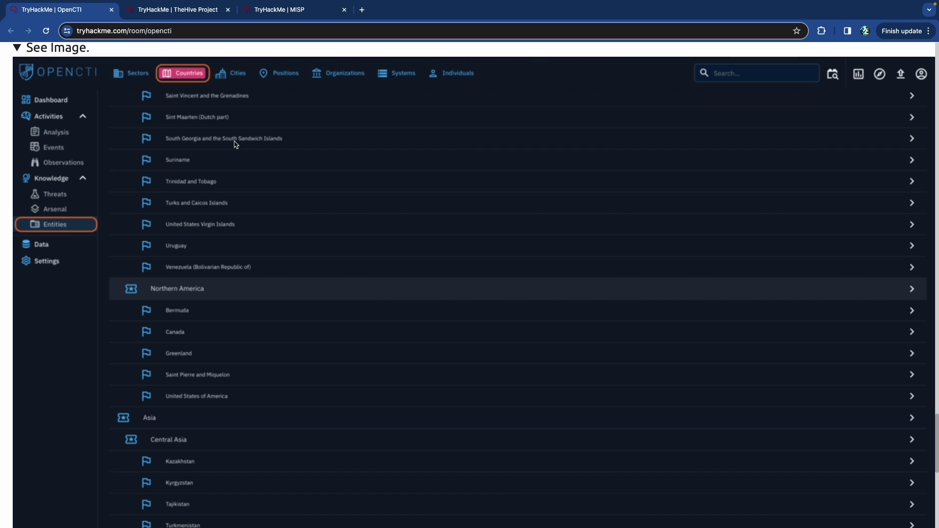
- Review the OpenCTI Dashboard 1 questions and select the answer field for the group using the 4H RAT malware
{"action": "scroll", "coordinate": [236, 145], "scroll_direction": "down", "scroll_amount": 1}
{"action": "scroll", "coordinate": [235, 146], "scroll_direction": "down", "scroll_amount": 3}
{"action": "scroll", "coordinate": [237, 146], "scroll_direction": "down", "scroll_amount": 10}
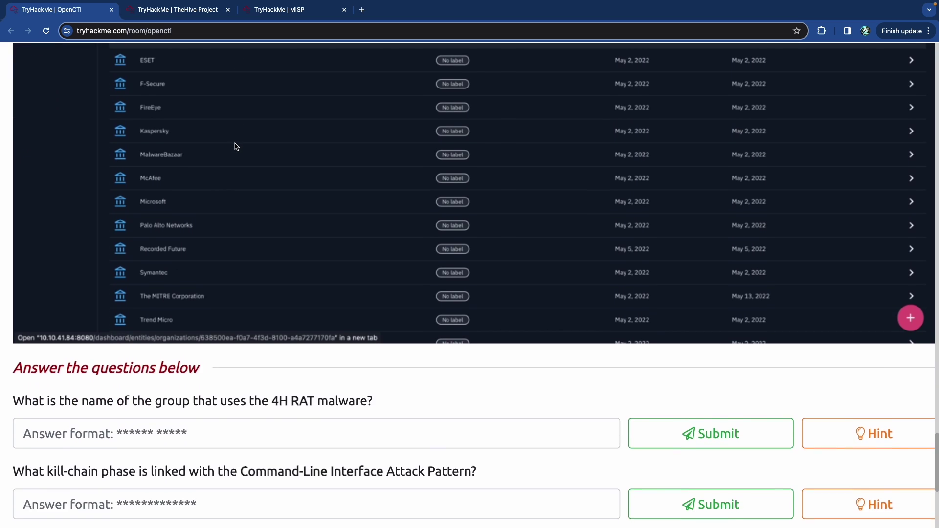
{"action": "scroll", "coordinate": [236, 145], "scroll_direction": "down", "scroll_amount": 10}
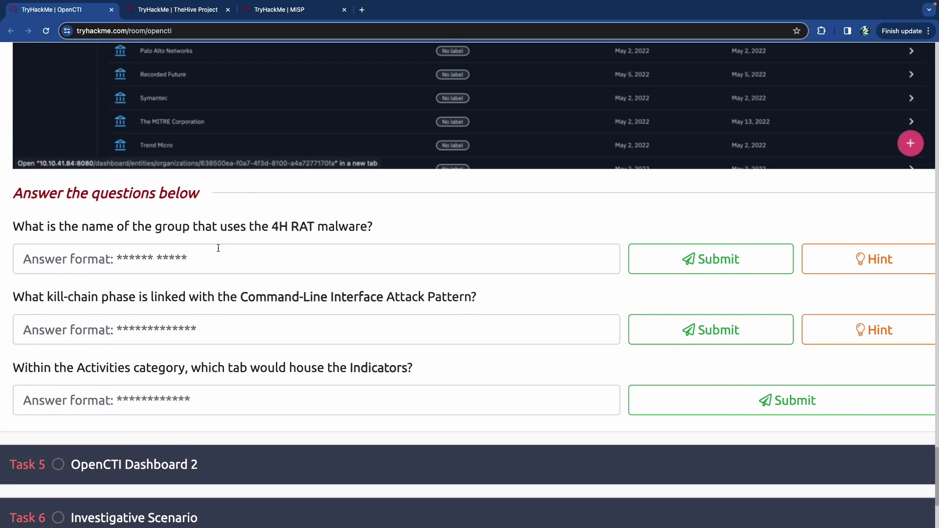
{"action": "left_click", "coordinate": [242, 262]}
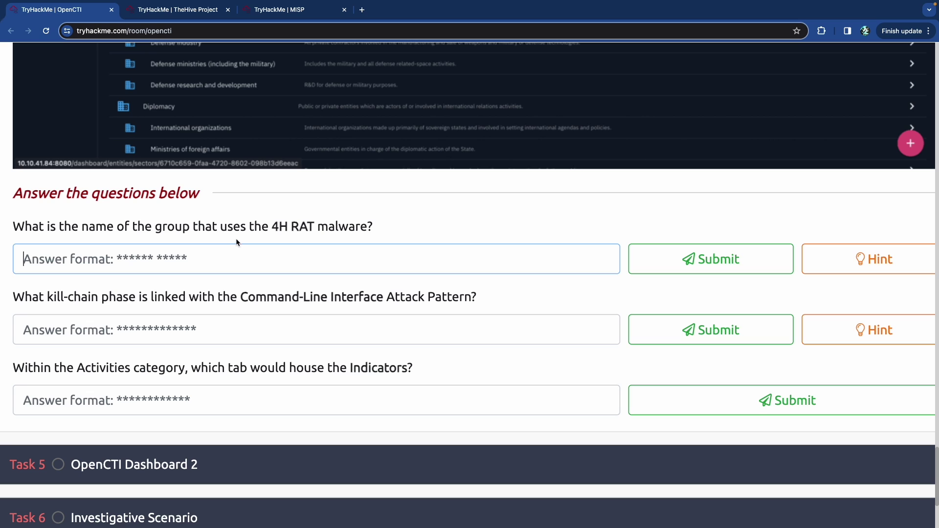
- Close the browser tabs for the TheHive Project and MISP rooms, keeping the OpenCTI room open
{"action": "scroll", "coordinate": [238, 241], "scroll_direction": "up", "scroll_amount": 15}
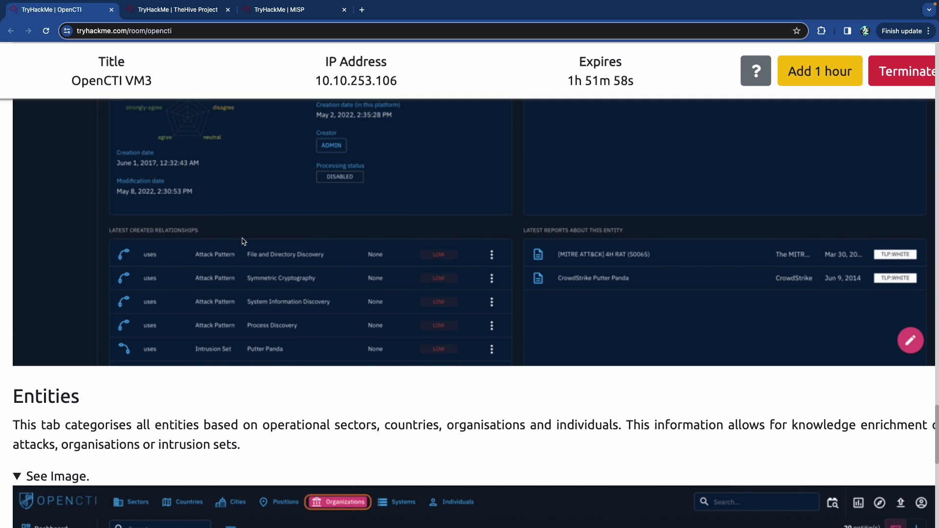
{"action": "scroll", "coordinate": [243, 242], "scroll_direction": "up", "scroll_amount": 10}
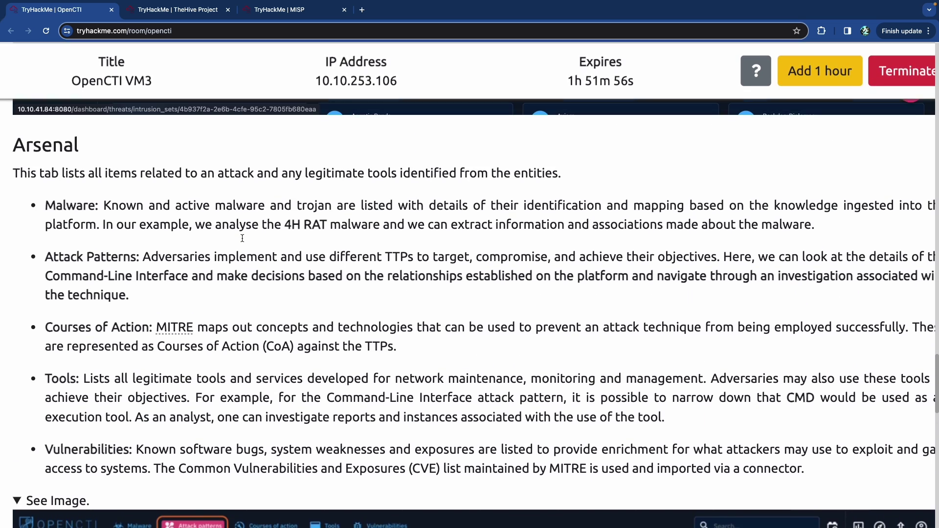
{"action": "scroll", "coordinate": [242, 236], "scroll_direction": "up", "scroll_amount": 5}
{"action": "scroll", "coordinate": [289, 235], "scroll_direction": "down", "scroll_amount": 3}
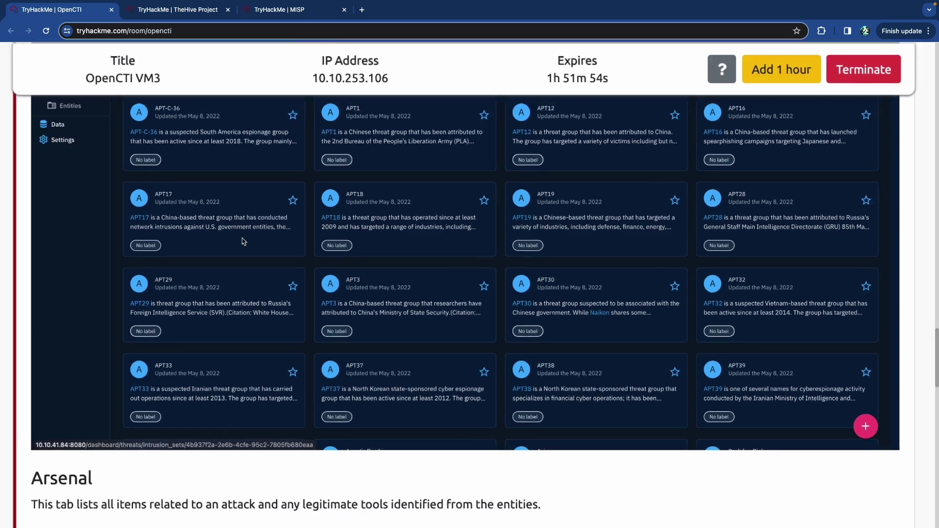
{"action": "scroll", "coordinate": [533, 149], "scroll_direction": "up", "scroll_amount": 15}
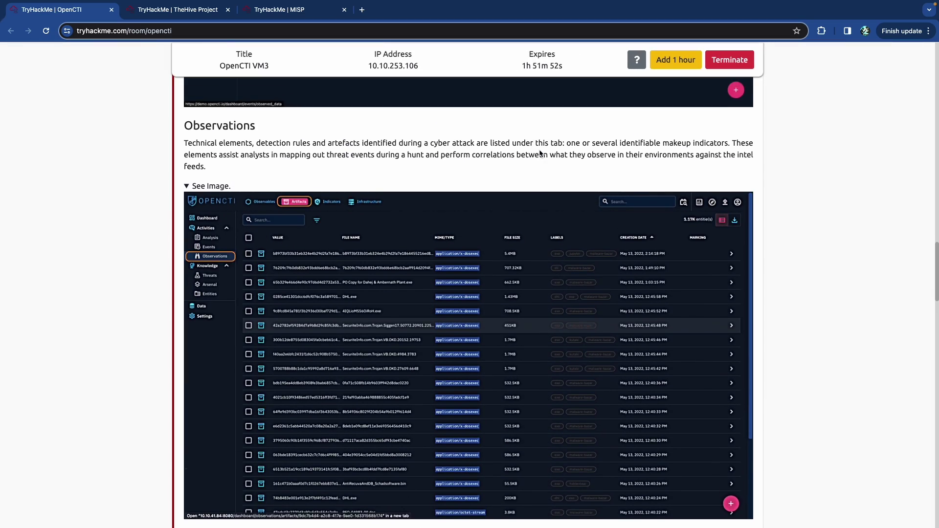
{"action": "scroll", "coordinate": [540, 153], "scroll_direction": "up", "scroll_amount": 10}
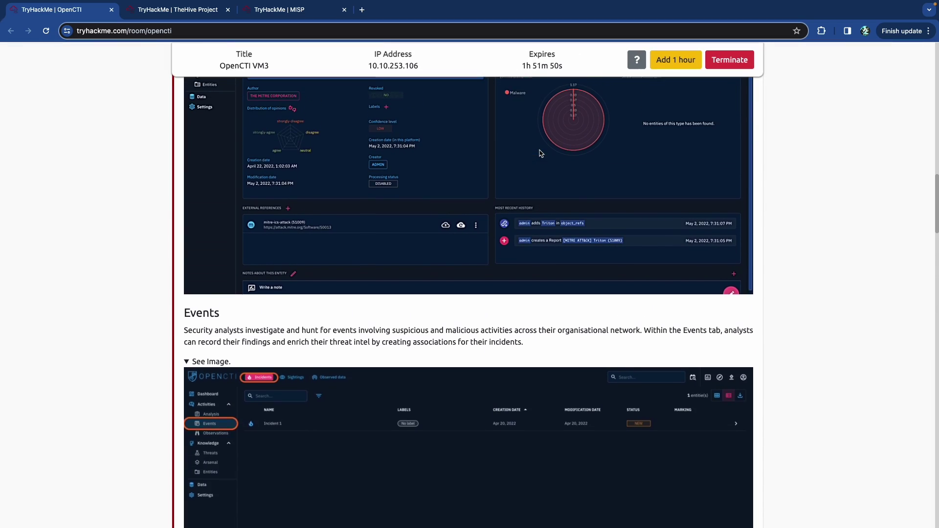
{"action": "scroll", "coordinate": [540, 153], "scroll_direction": "up", "scroll_amount": 3}
{"action": "scroll", "coordinate": [541, 153], "scroll_direction": "up", "scroll_amount": 5}
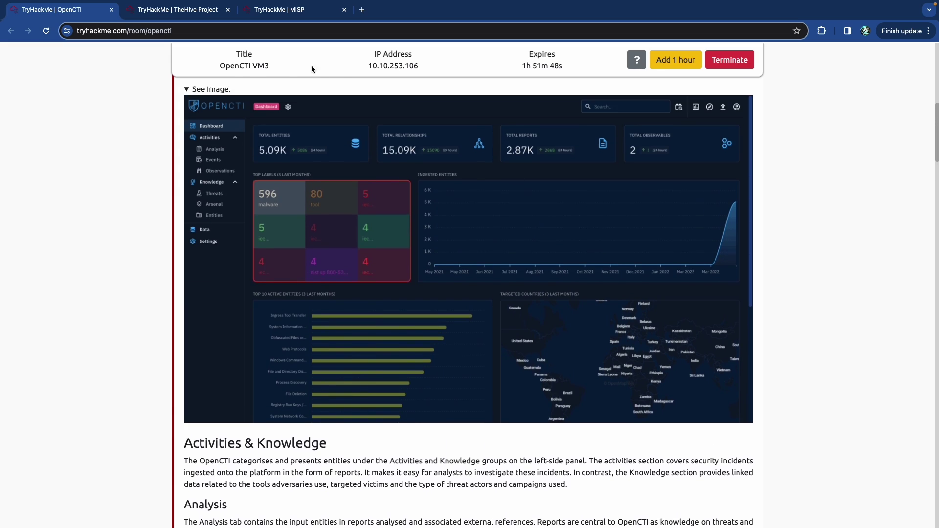
{"action": "left_click", "coordinate": [228, 10]}
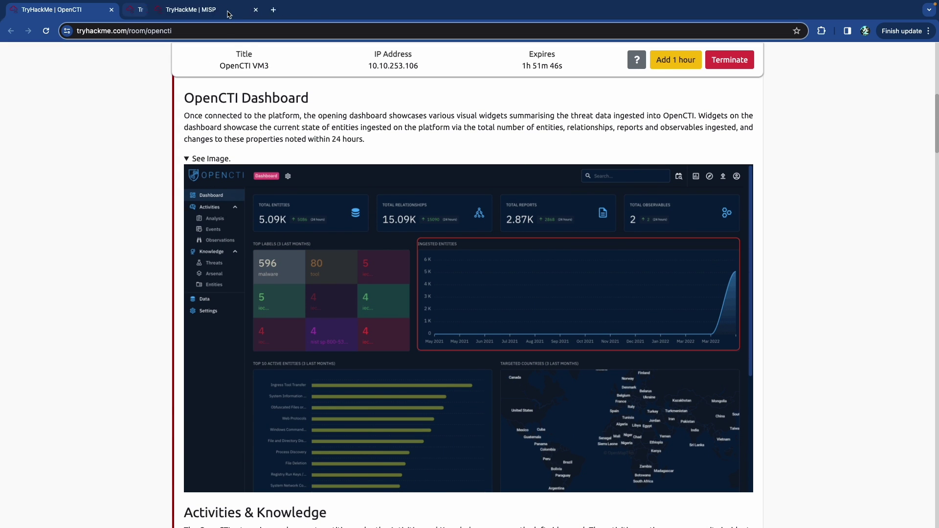
{"action": "left_click", "coordinate": [228, 10]}
- Launch the TryHackMe AttackBox in split view beside the OpenCTI room's tasks
{"action": "scroll", "coordinate": [392, 131], "scroll_direction": "up", "scroll_amount": 8}
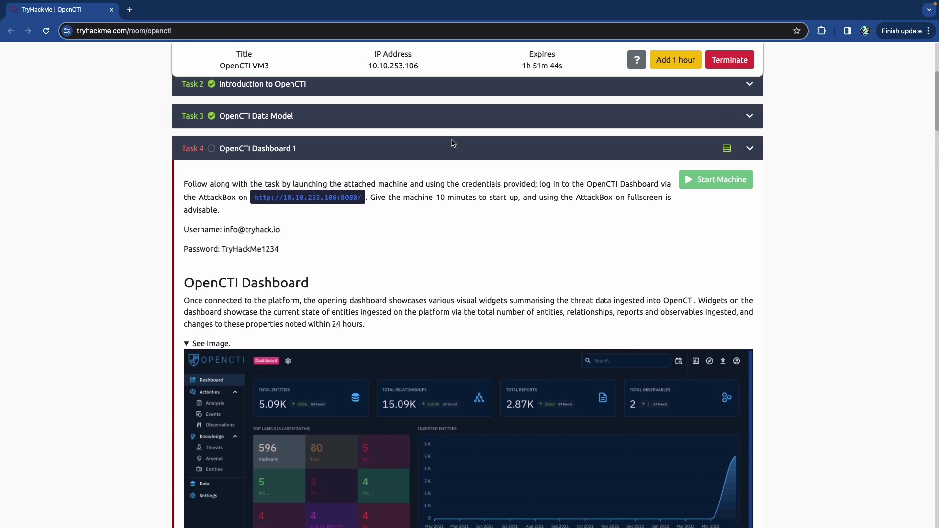
{"action": "left_click", "coordinate": [666, 103]}
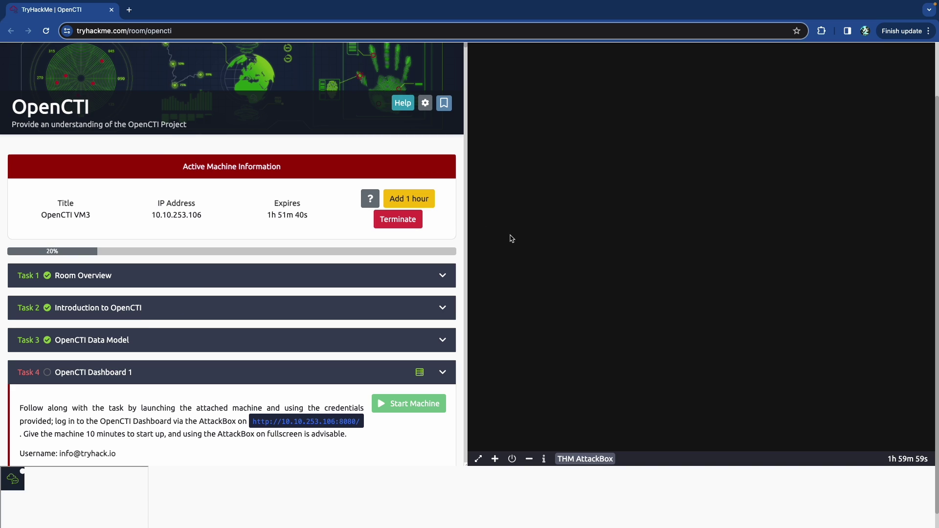
{"action": "scroll", "coordinate": [433, 226], "scroll_direction": "down", "scroll_amount": 10}
{"action": "scroll", "coordinate": [436, 230], "scroll_direction": "down", "scroll_amount": 10}
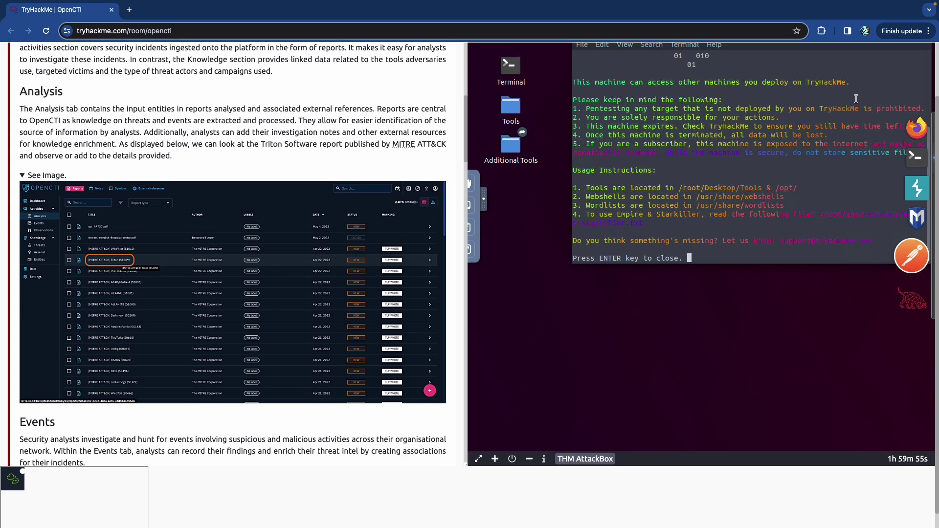
- Open the AttackBox full screen in its own browser tab and return to the OpenCTI room tab
{"action": "scroll", "coordinate": [789, 103], "scroll_direction": "up", "scroll_amount": 4}
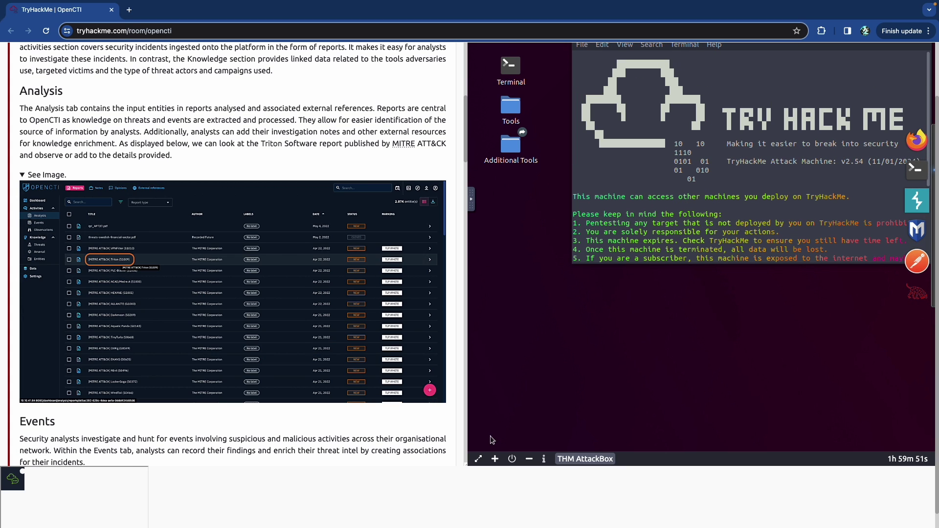
{"action": "left_click", "coordinate": [476, 460]}
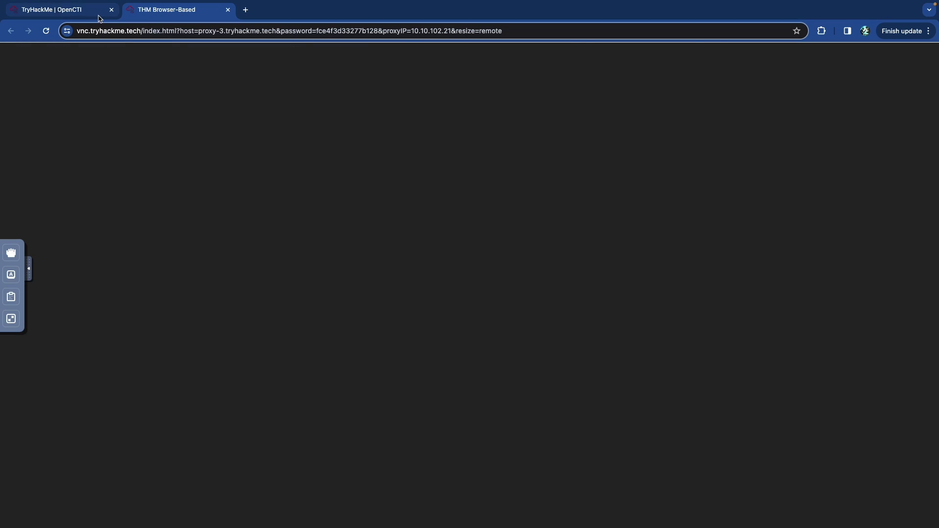
{"action": "left_click", "coordinate": [97, 15]}
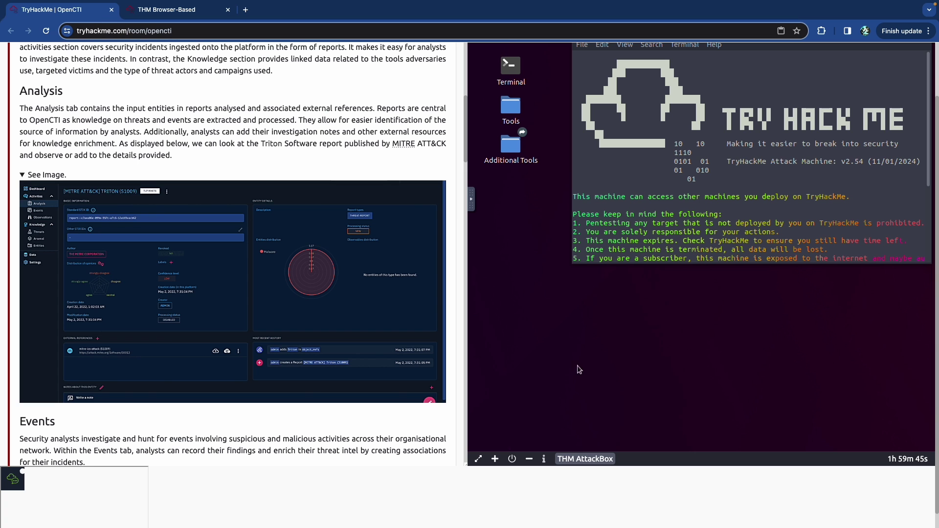
- Hide the AttackBox split view and copy the OpenCTI login password from the Dashboard 1 task
{"action": "left_click", "coordinate": [528, 458]}
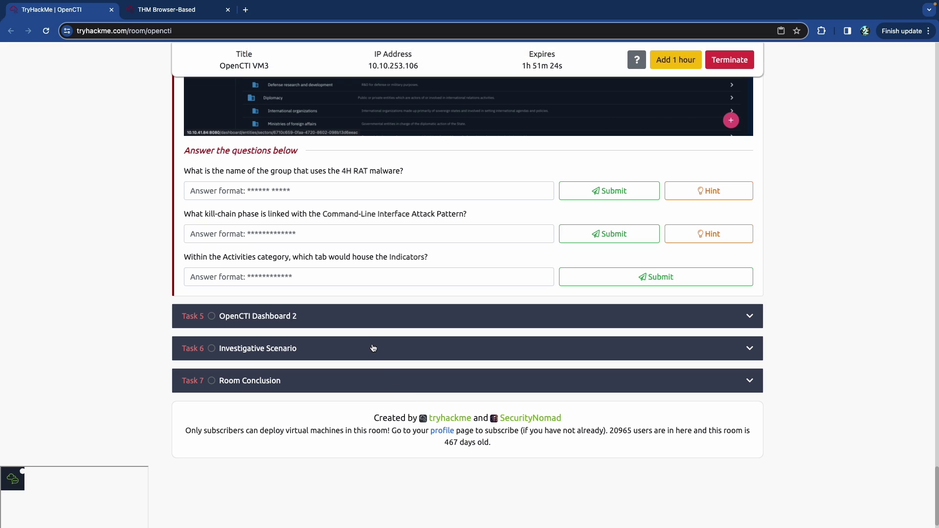
{"action": "scroll", "coordinate": [367, 348], "scroll_direction": "up", "scroll_amount": 15}
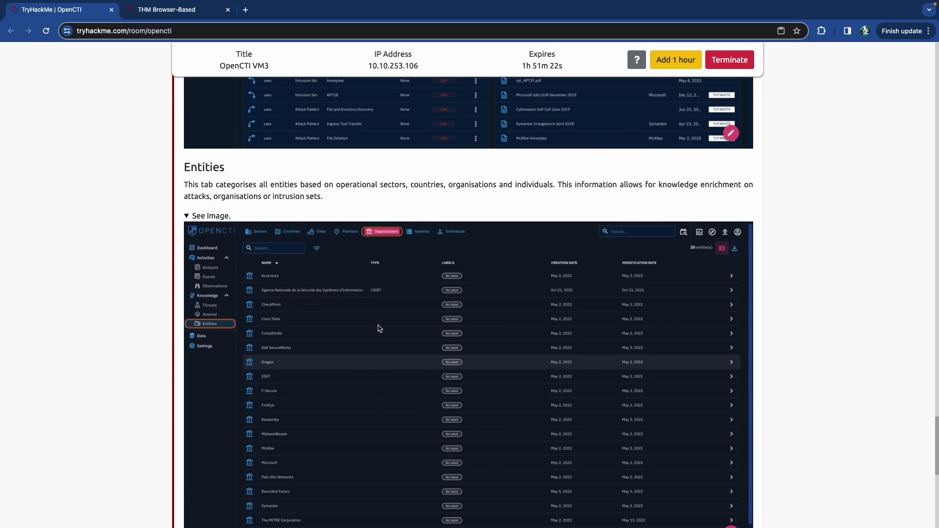
{"action": "scroll", "coordinate": [379, 328], "scroll_direction": "up", "scroll_amount": 12}
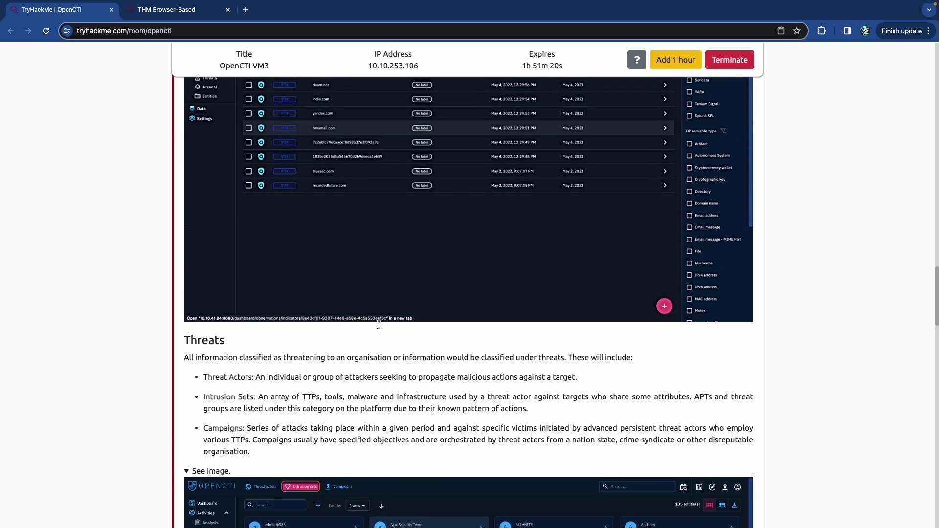
{"action": "scroll", "coordinate": [381, 327], "scroll_direction": "up", "scroll_amount": 15}
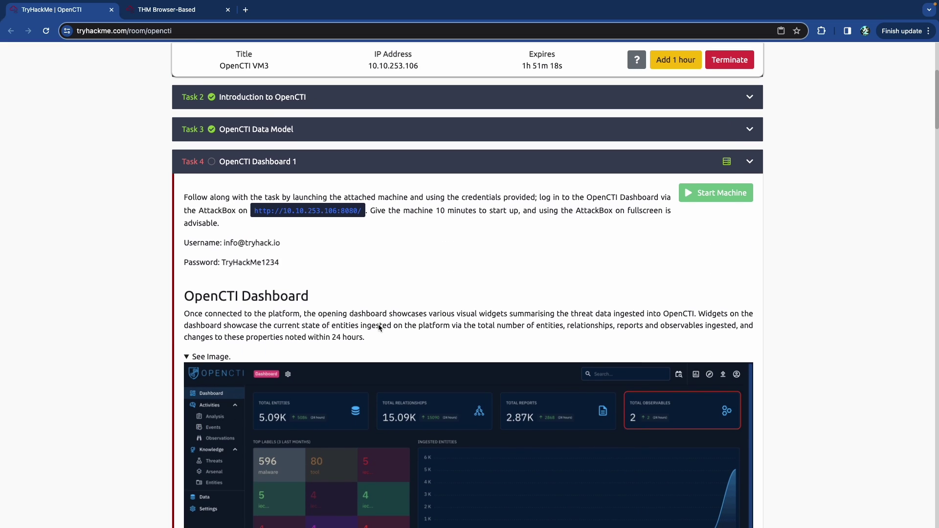
{"action": "double_click", "coordinate": [255, 262]}
{"action": "right_click", "coordinate": [255, 263]}
{"action": "left_click", "coordinate": [264, 280]}
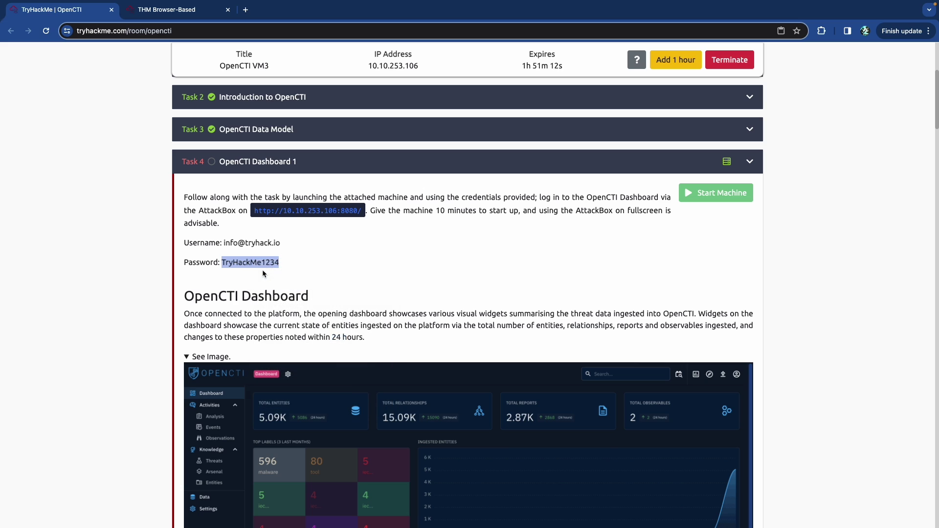
- Close the terminal window on the full-screen AttackBox desktop and launch Firefox there
{"action": "key", "text": "ctrl+Tab"}
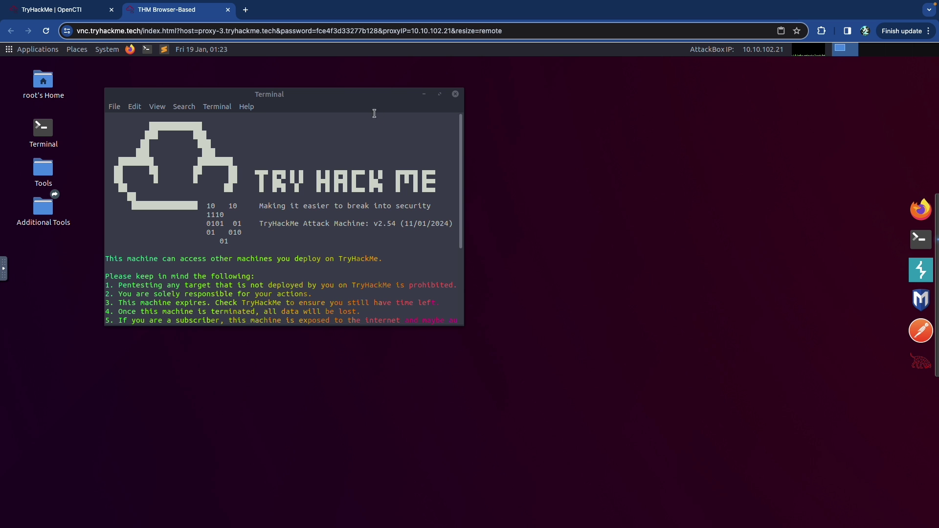
{"action": "left_click", "coordinate": [455, 93]}
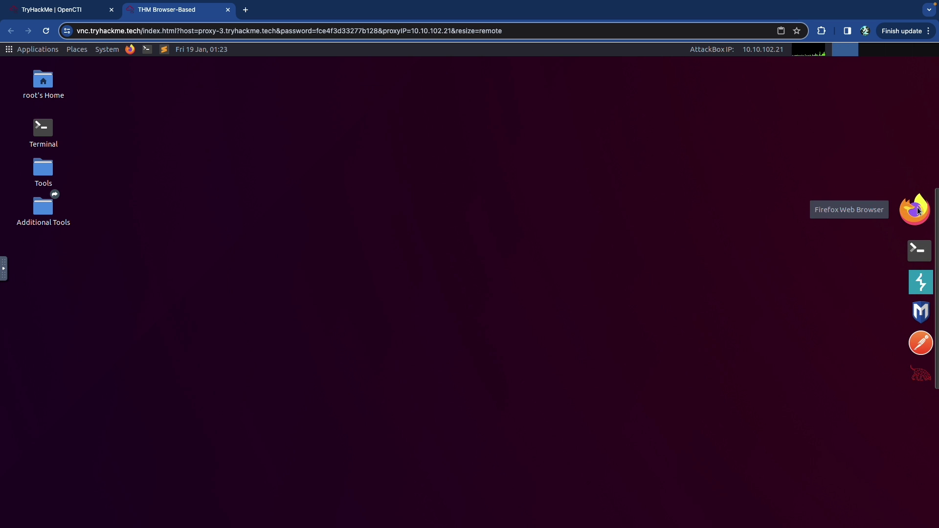
{"action": "left_click", "coordinate": [73, 10]}
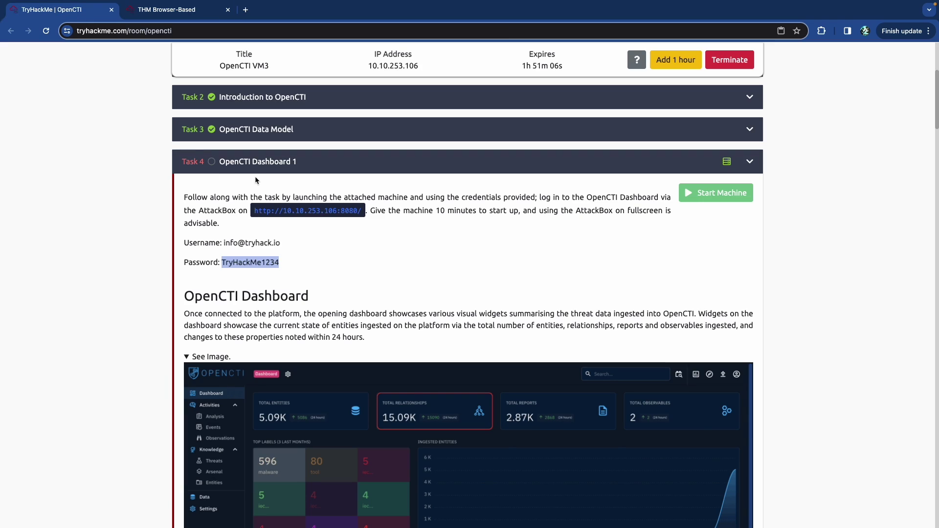
{"action": "left_click_drag", "start_coordinate": [364, 210], "coordinate": [255, 210]}
{"action": "right_click", "coordinate": [271, 213]}
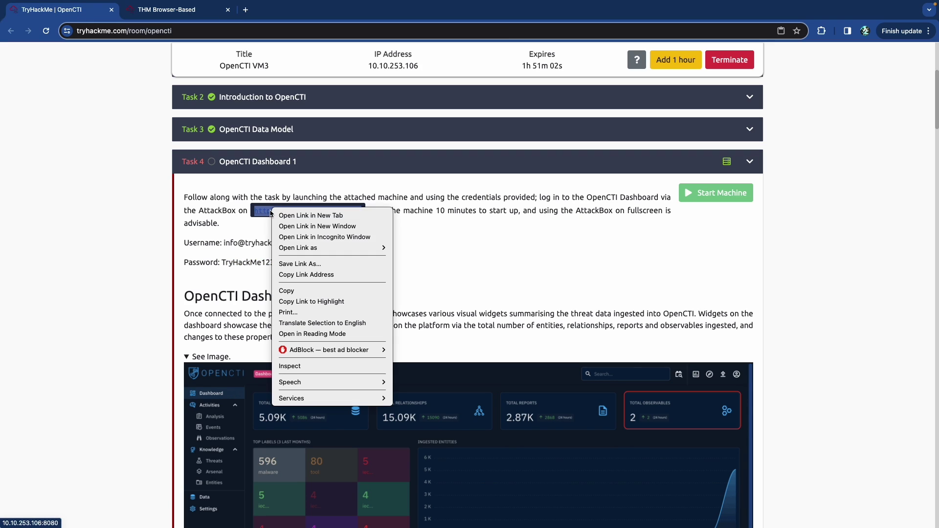
{"action": "left_click", "coordinate": [315, 291]}
{"action": "key", "text": "ctrl+Tab"}
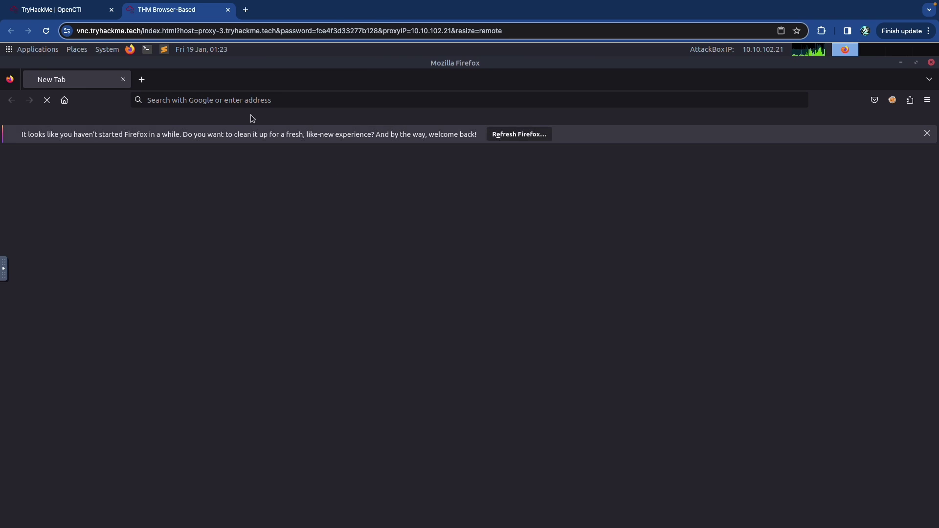
{"action": "left_click", "coordinate": [271, 98]}
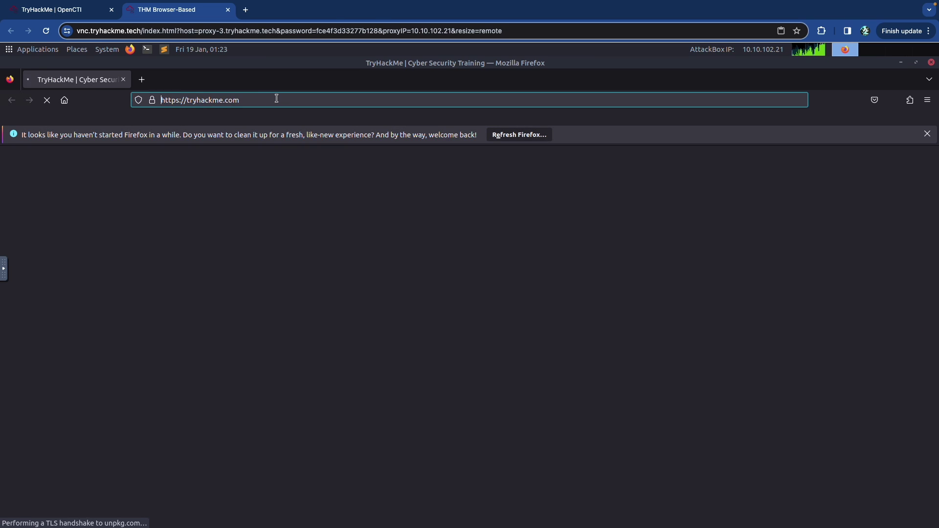
{"action": "left_click", "coordinate": [276, 99]}
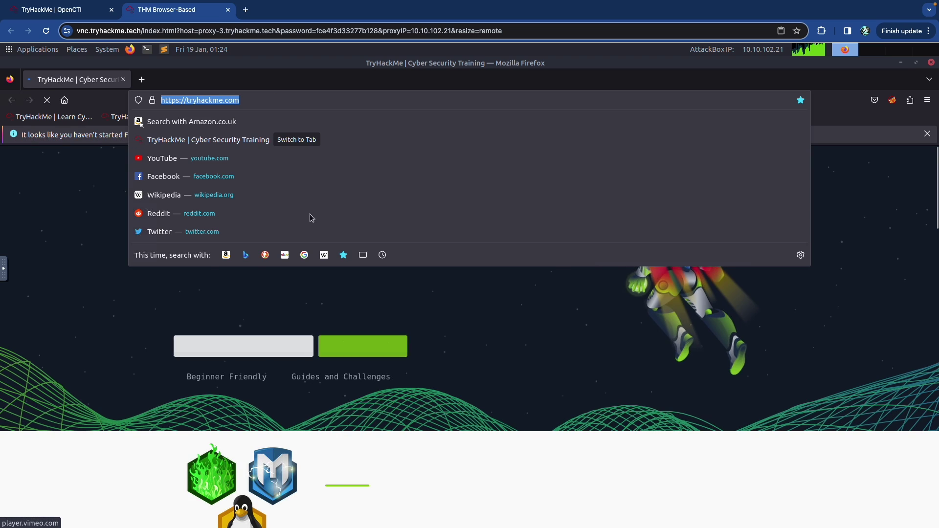
{"action": "right_click", "coordinate": [278, 100]}
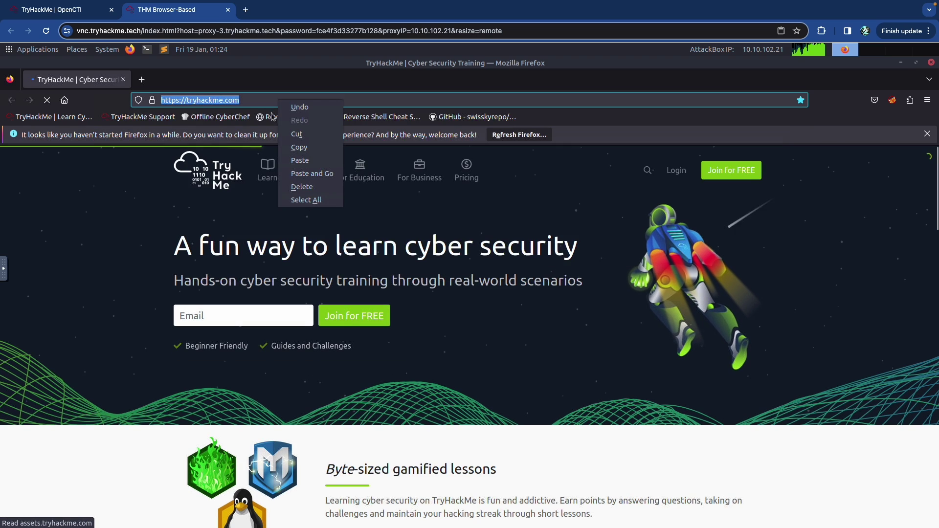
{"action": "left_click", "coordinate": [300, 161]}
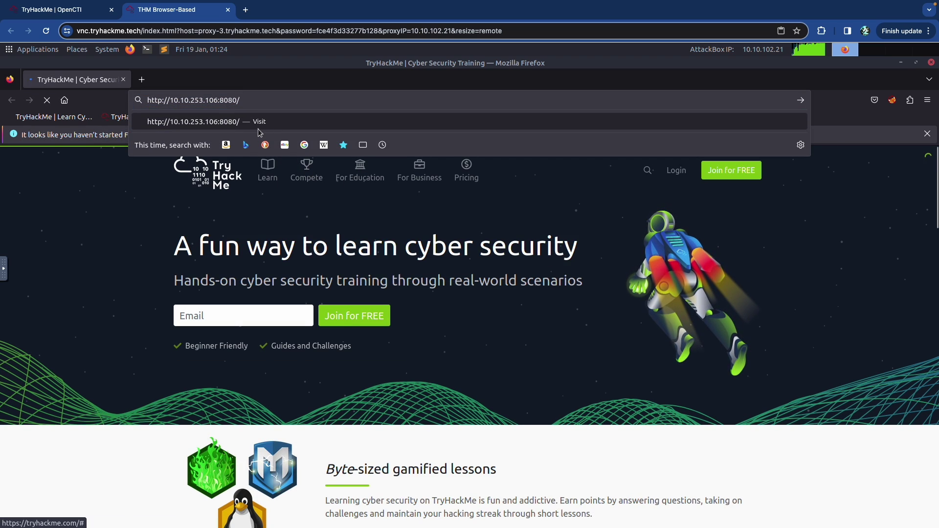
{"action": "key", "text": "Return"}
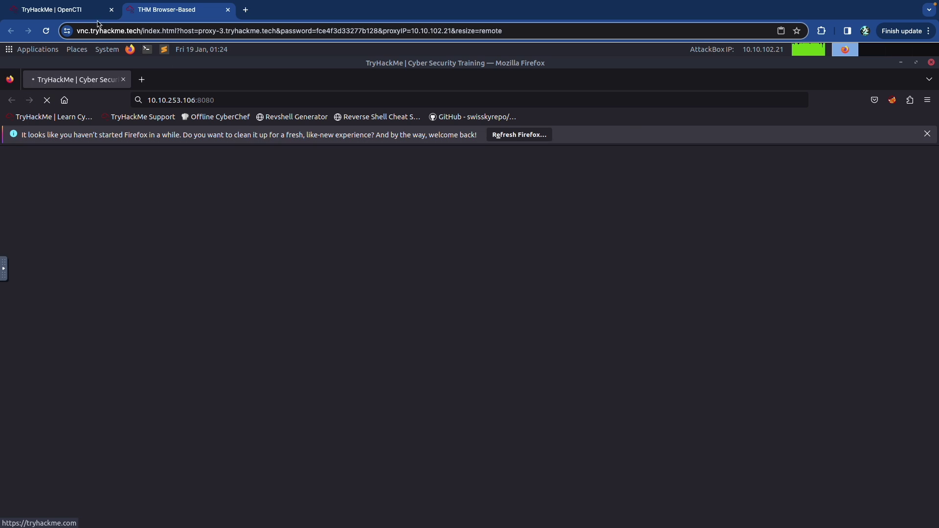
- Copy the OpenCTI login password from the Dashboard 1 task and return to OpenCTI in the AttackBox
{"action": "left_click", "coordinate": [93, 12]}
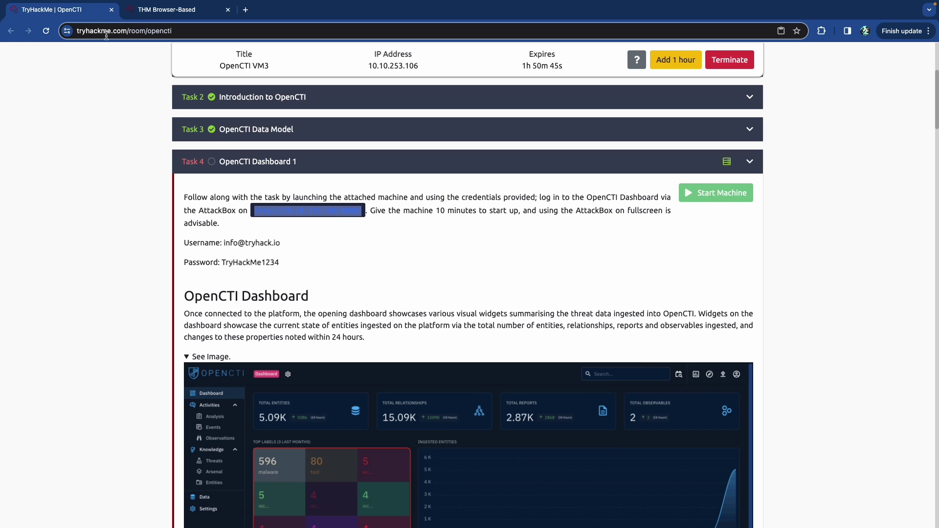
{"action": "double_click", "coordinate": [268, 262]}
{"action": "right_click", "coordinate": [263, 259]}
{"action": "left_click", "coordinate": [263, 278]}
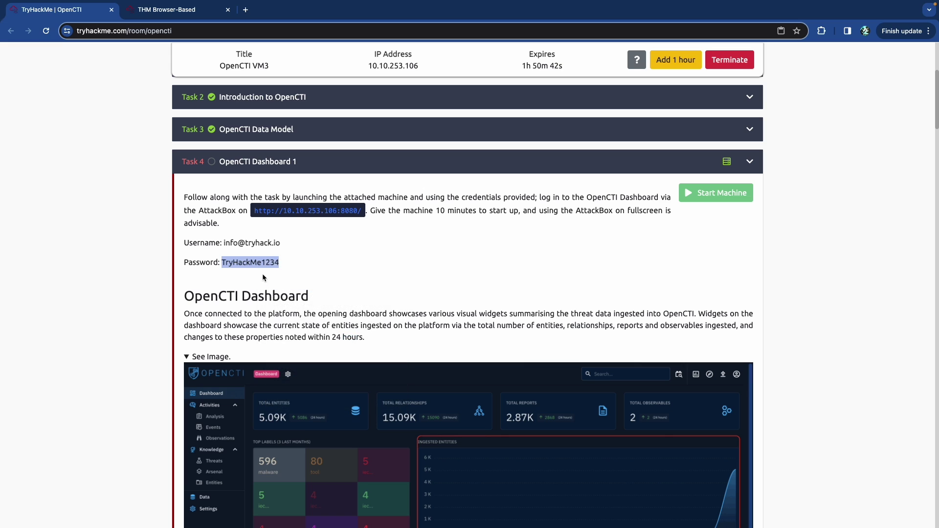
{"action": "key", "text": "ctrl+Tab"}
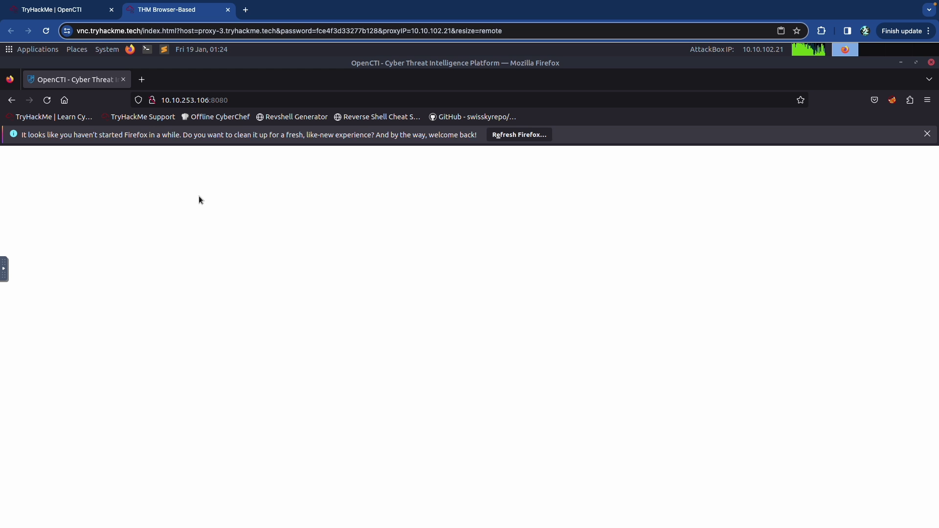
- Review the Dashboard 1 questions and the Threats, Arsenal and Entities material for where the 4H RAT malware is covered
{"action": "key", "text": "ctrl+Tab"}
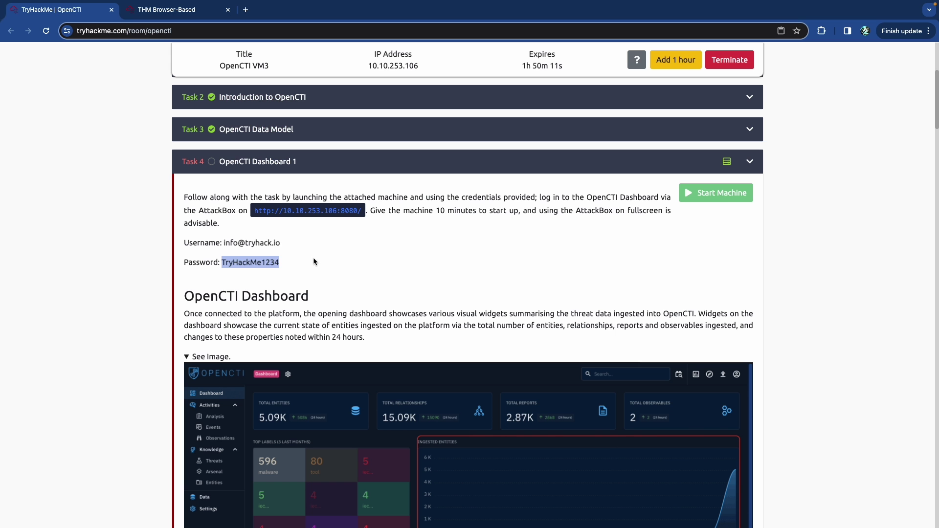
{"action": "scroll", "coordinate": [313, 260], "scroll_direction": "down", "scroll_amount": 6}
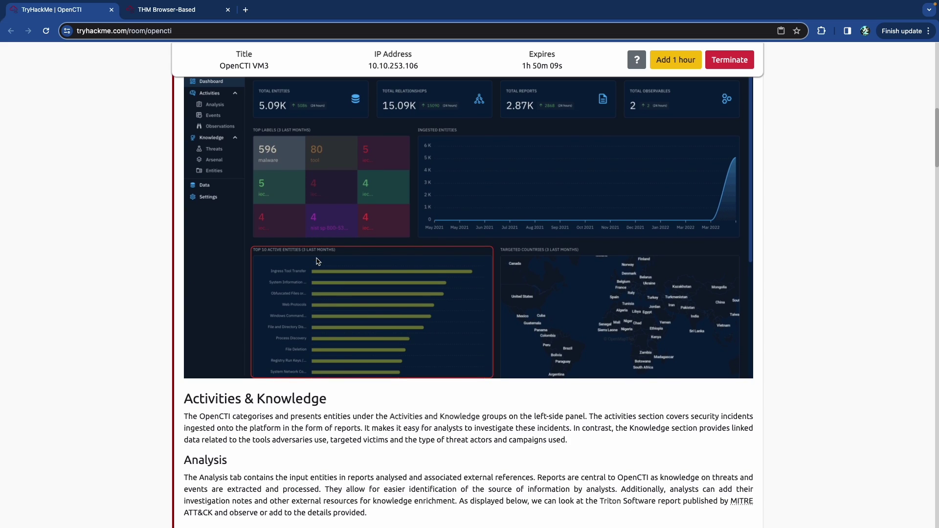
{"action": "scroll", "coordinate": [316, 260], "scroll_direction": "down", "scroll_amount": 20}
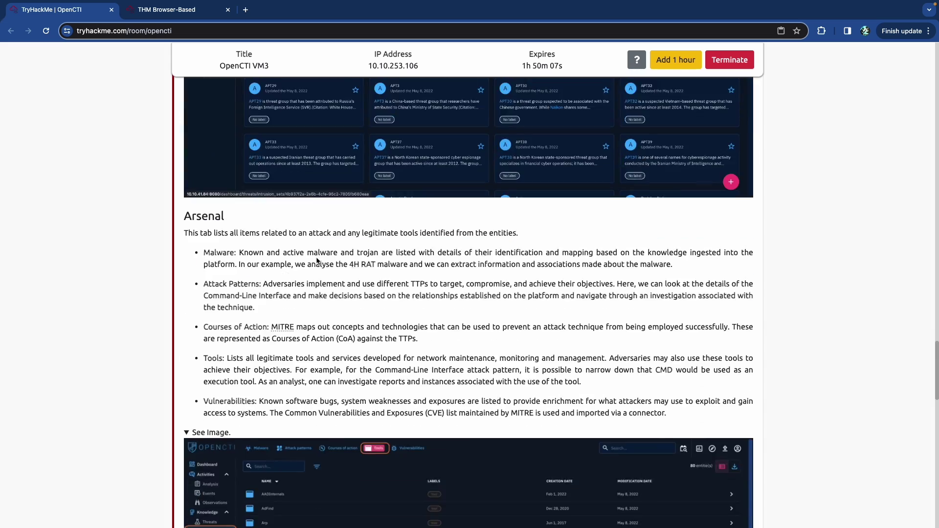
{"action": "scroll", "coordinate": [316, 257], "scroll_direction": "down", "scroll_amount": 15}
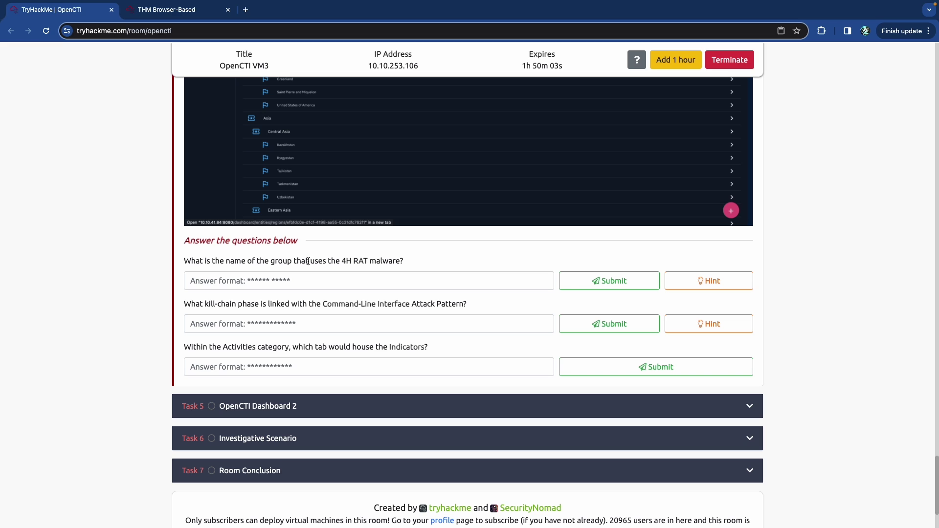
{"action": "scroll", "coordinate": [349, 261], "scroll_direction": "up", "scroll_amount": 15}
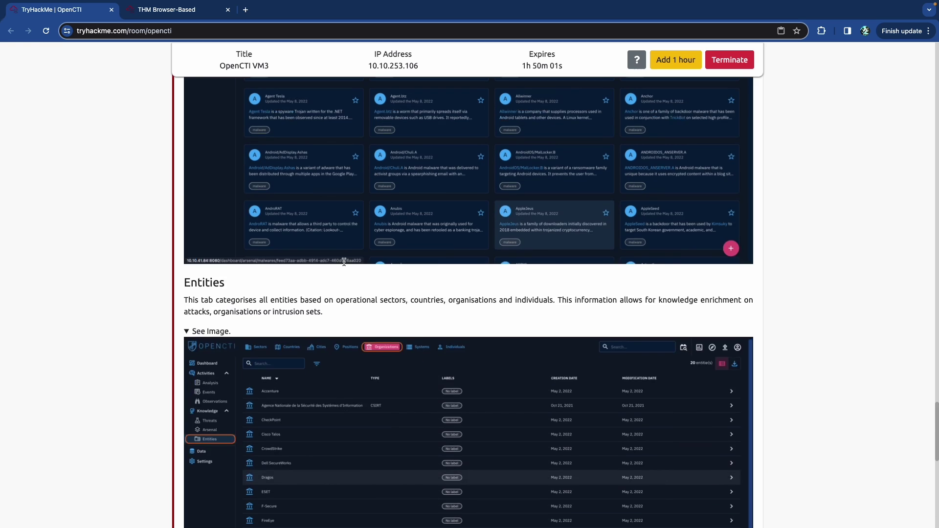
{"action": "scroll", "coordinate": [345, 264], "scroll_direction": "up", "scroll_amount": 8}
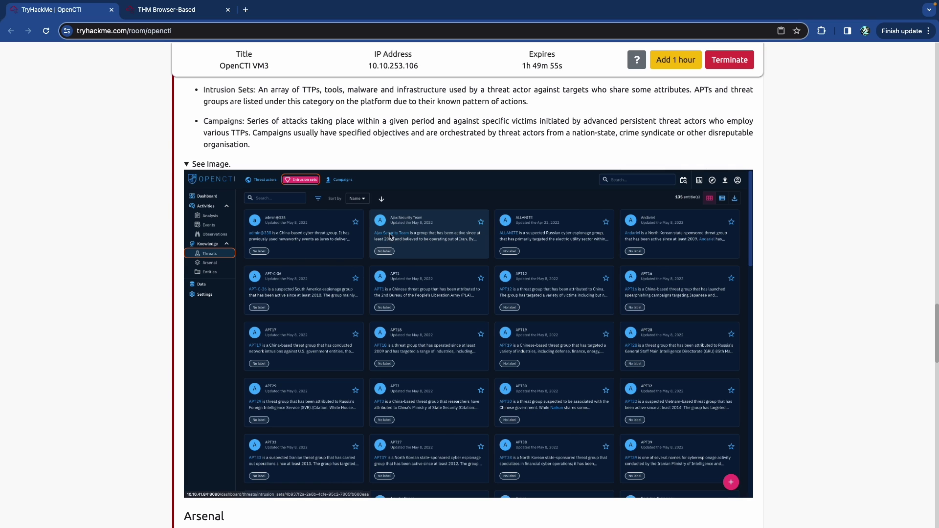
{"action": "scroll", "coordinate": [340, 230], "scroll_direction": "down", "scroll_amount": 12}
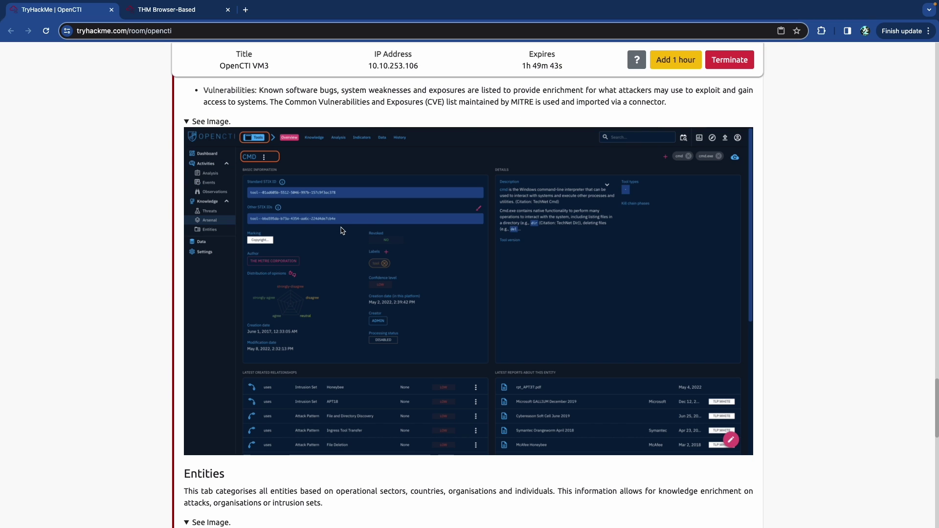
- Open the 4H RAT malware entry from OpenCTI's Arsenal and examine which group uses it
{"action": "key", "text": "ctrl+Tab"}
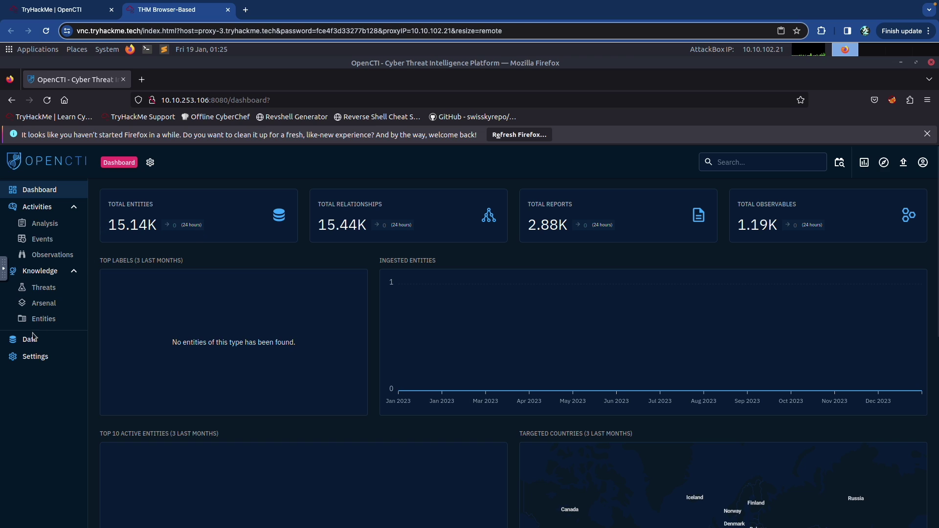
{"action": "left_click", "coordinate": [60, 306]}
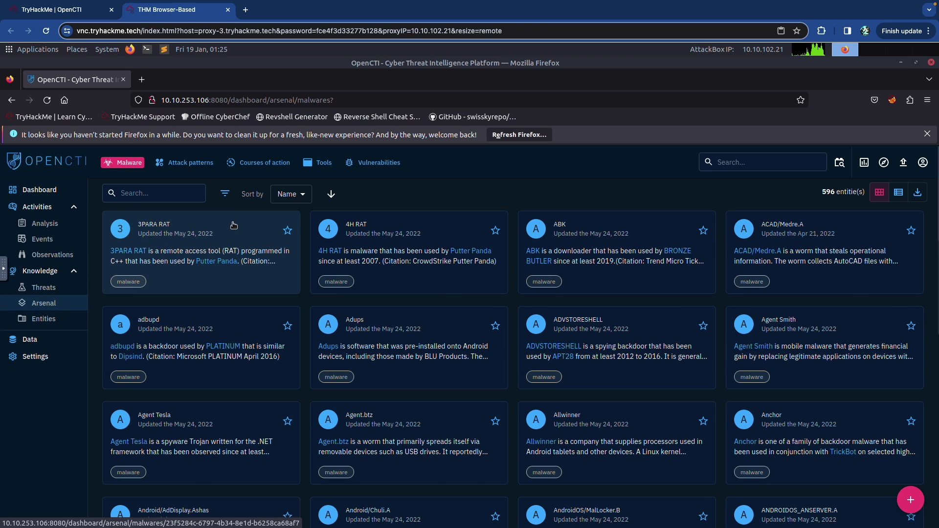
{"action": "left_click", "coordinate": [403, 229]}
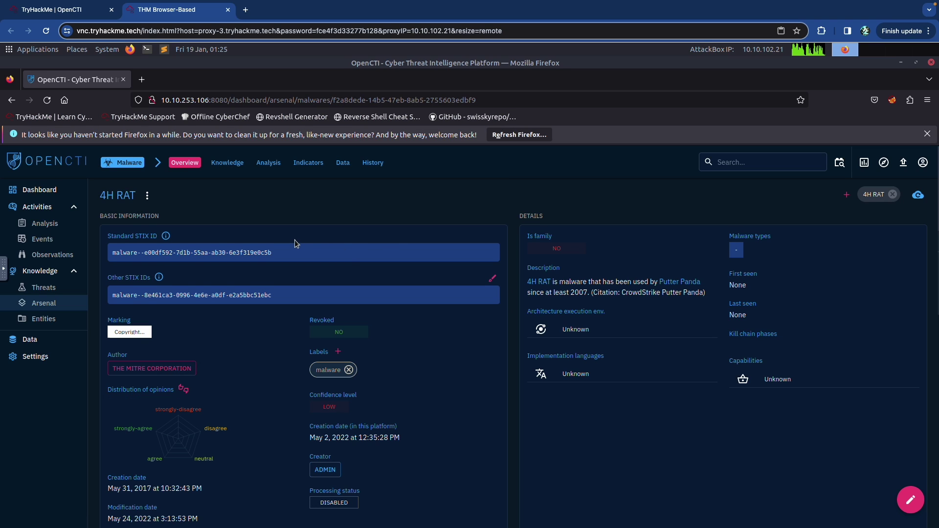
{"action": "scroll", "coordinate": [295, 243], "scroll_direction": "down", "scroll_amount": 1}
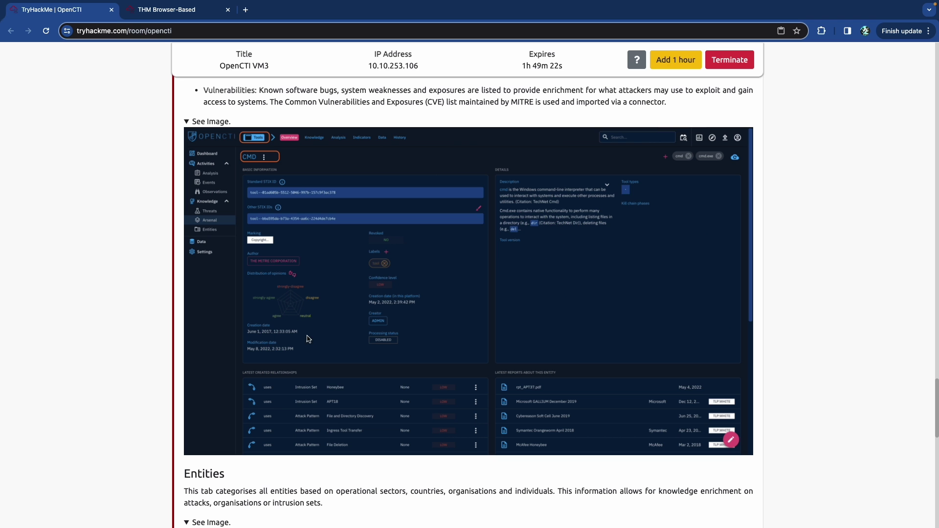
- Submit "putter panda" as the answer for the group that uses the 4H RAT malware
{"action": "scroll", "coordinate": [308, 339], "scroll_direction": "down", "scroll_amount": 14}
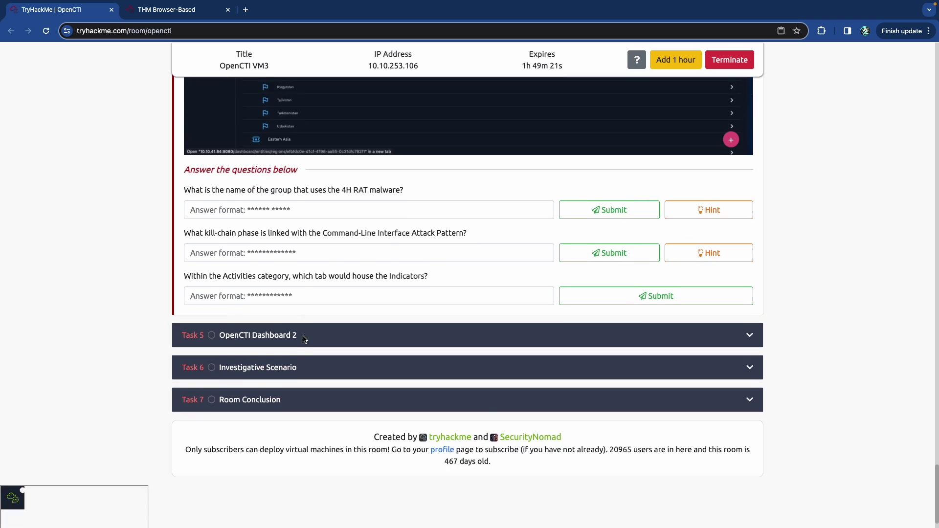
{"action": "scroll", "coordinate": [314, 280], "scroll_direction": "up", "scroll_amount": 1}
{"action": "left_click", "coordinate": [322, 276]}
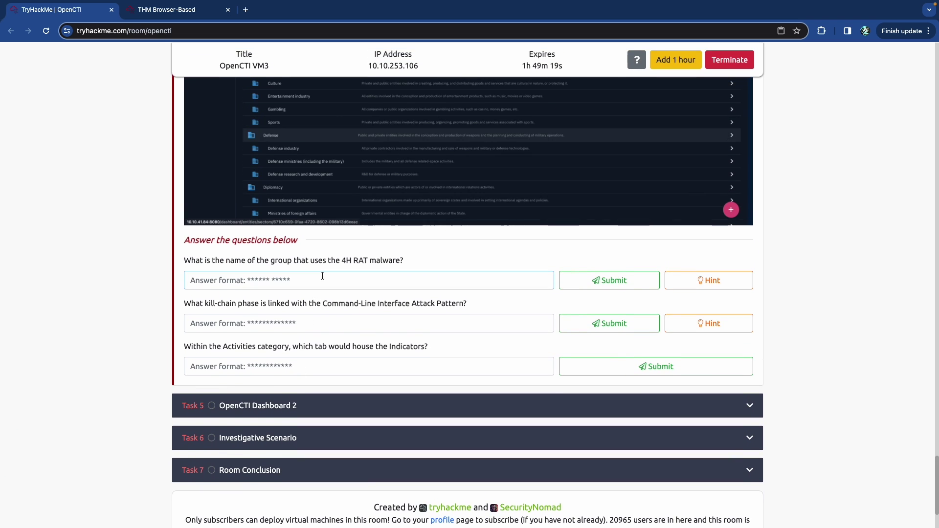
{"action": "type", "text": "putter panda"}
{"action": "key", "text": "Return"}
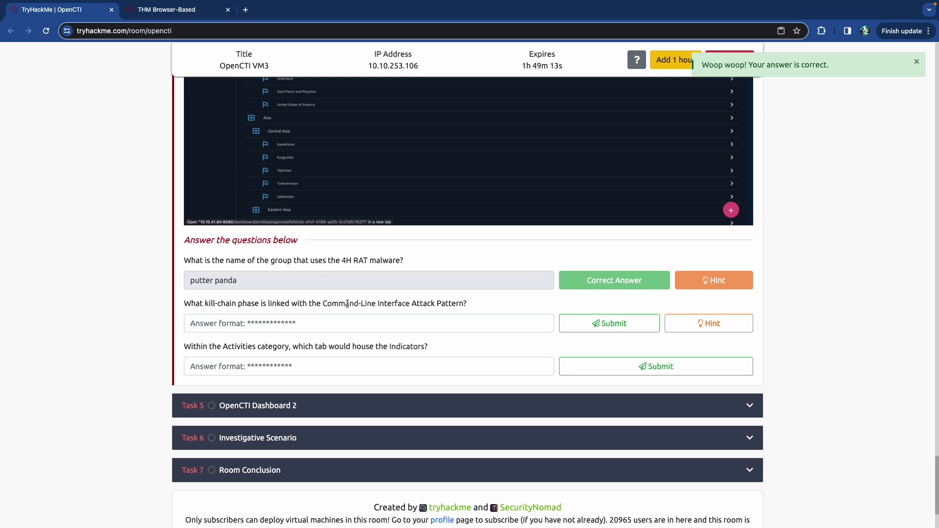
- Look through the Dashboard 1 material for the kill-chain phase linked with the Command-Line Interface attack pattern
{"action": "scroll", "coordinate": [377, 313], "scroll_direction": "up", "scroll_amount": 6}
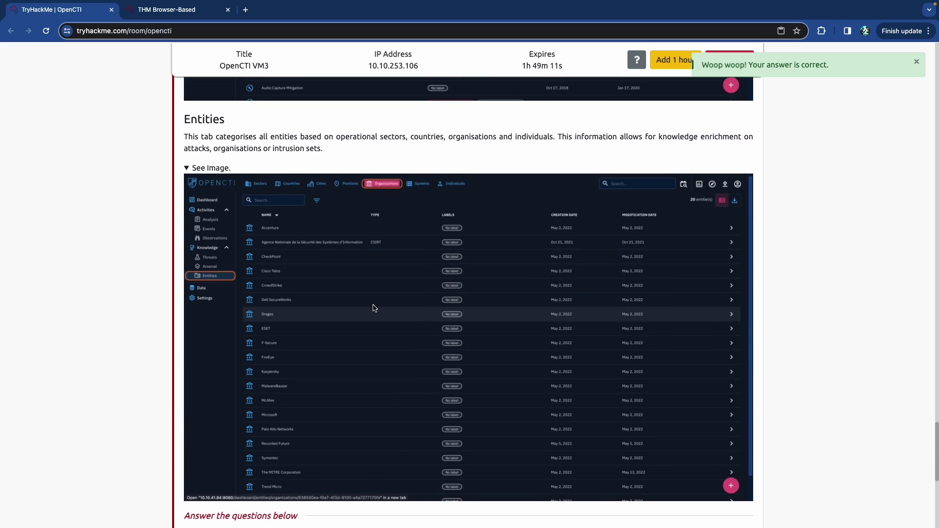
- Switch to OpenCTI, open the Command-Line Interface attack pattern (T0807), and copy its kill chain phase, execution-ics
{"action": "key", "text": "ctrl+Tab"}
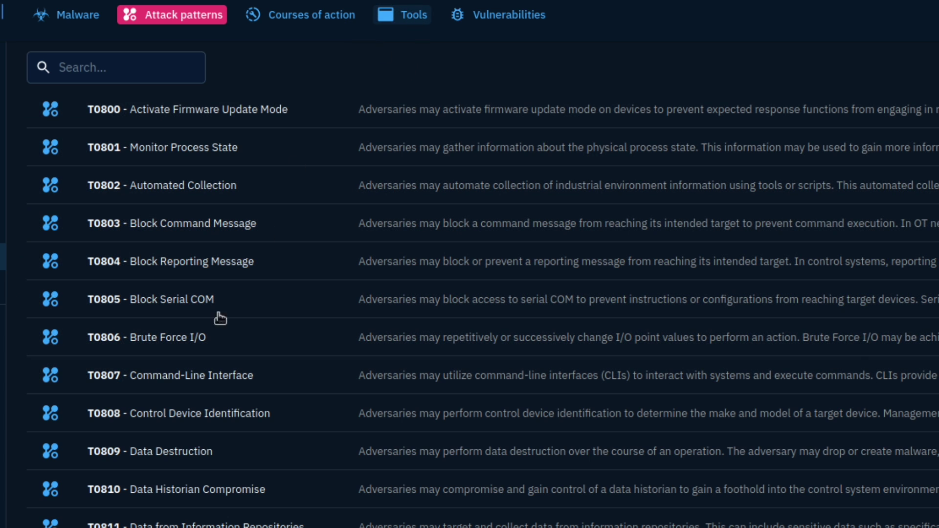
{"action": "left_click", "coordinate": [176, 375]}
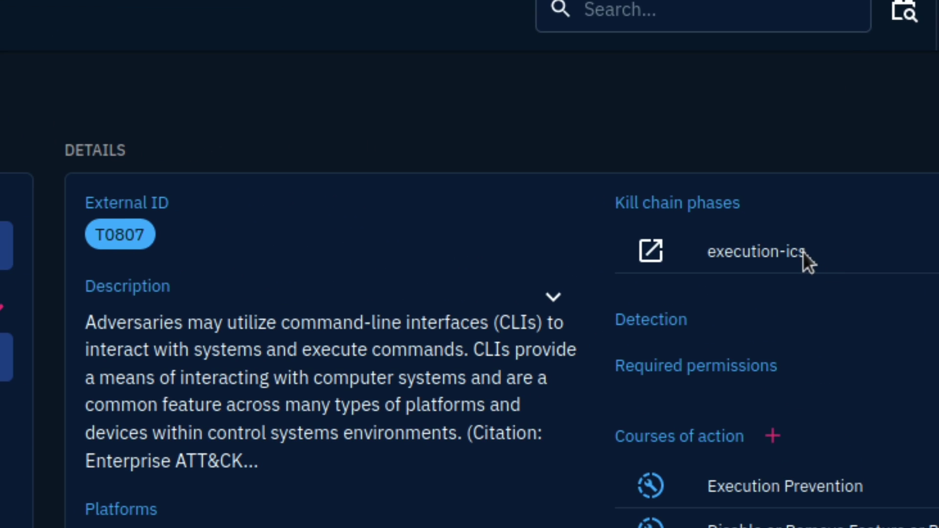
{"action": "left_click_drag", "start_coordinate": [806, 253], "coordinate": [709, 253]}
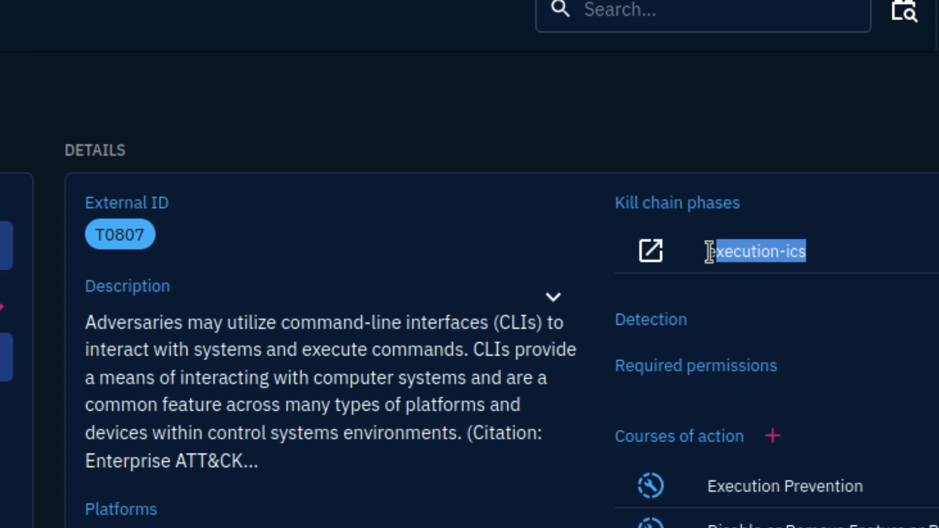
{"action": "right_click", "coordinate": [718, 255]}
{"action": "left_click", "coordinate": [764, 276]}
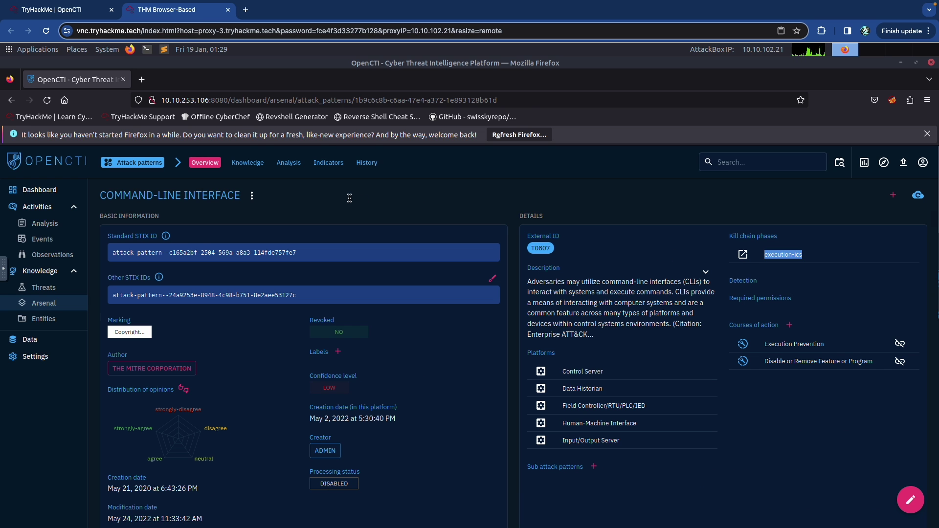
- Return to the TryHackMe room and submit "execution-ics" as the answer to the kill-chain phase question
{"action": "key", "text": "ctrl+shift+Tab"}
{"action": "left_click", "coordinate": [293, 305]}
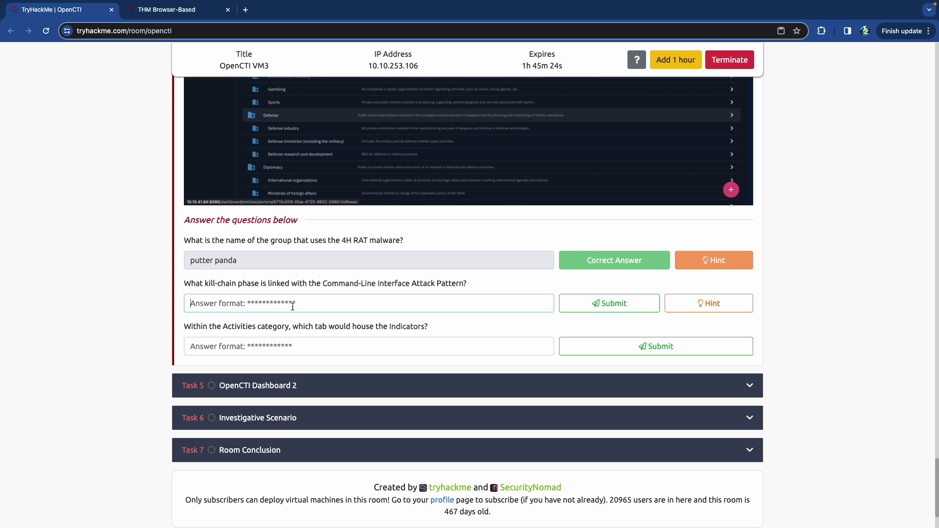
{"action": "left_click", "coordinate": [572, 308]}
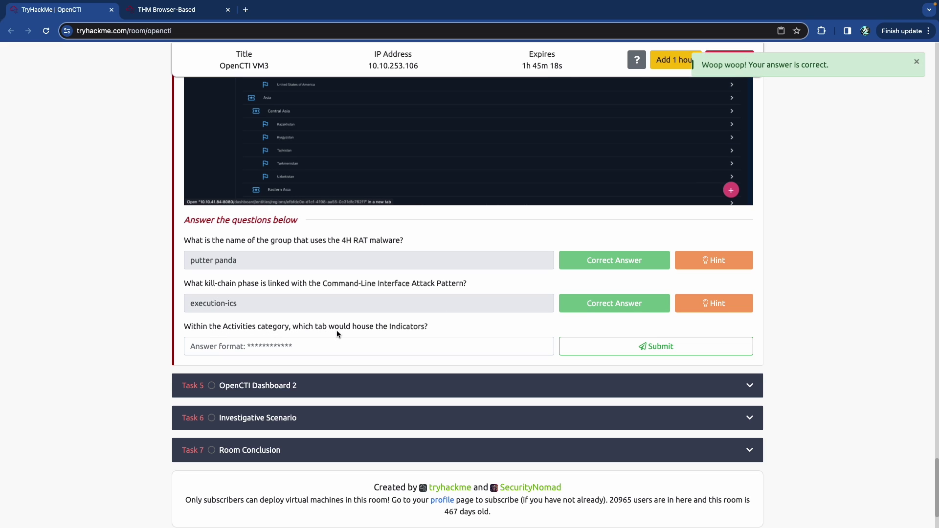
- Check OpenCTI's Observations section for Indicators and submit "observations" as the TryHackMe answer to the Activities category question
{"action": "key", "text": "ctrl+Tab"}
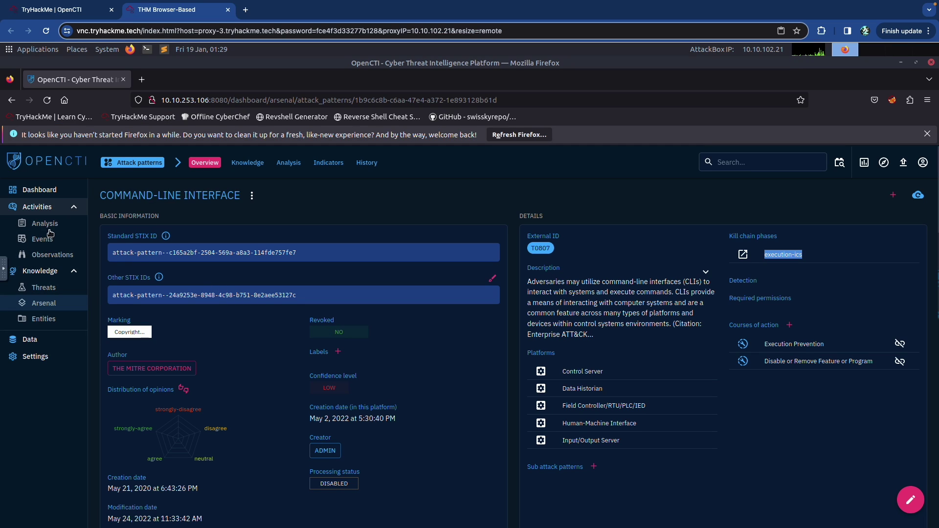
{"action": "left_click", "coordinate": [54, 255]}
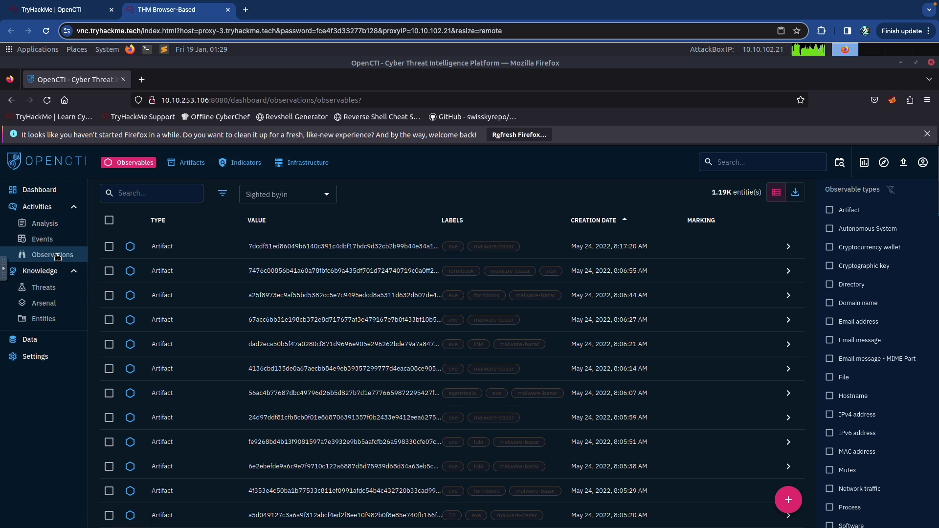
{"action": "key", "text": "ctrl+shift+Tab"}
{"action": "left_click", "coordinate": [267, 349]}
{"action": "type", "text": "observations"}
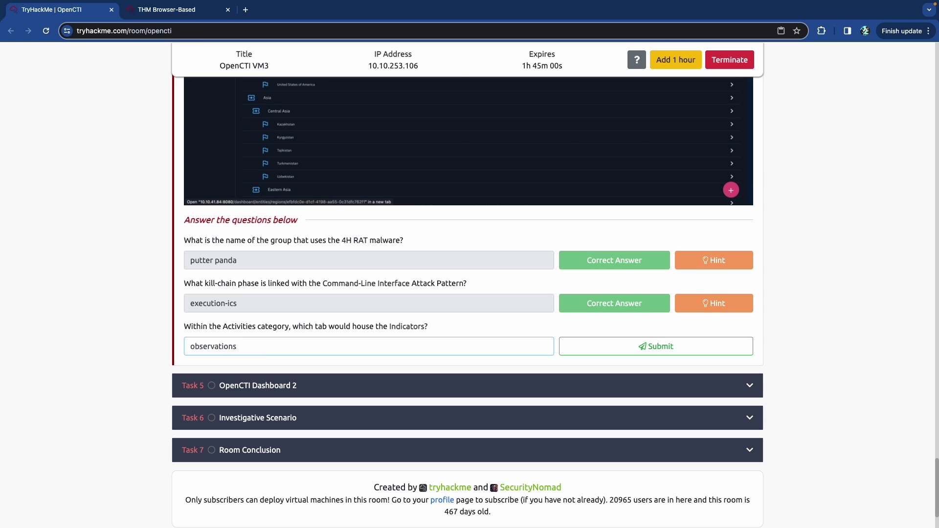
{"action": "key", "text": "Return"}
- Collapse the completed Task 4 and expand Task 5, OpenCTI Dashboard 2
{"action": "scroll", "coordinate": [267, 353], "scroll_direction": "up", "scroll_amount": 20}
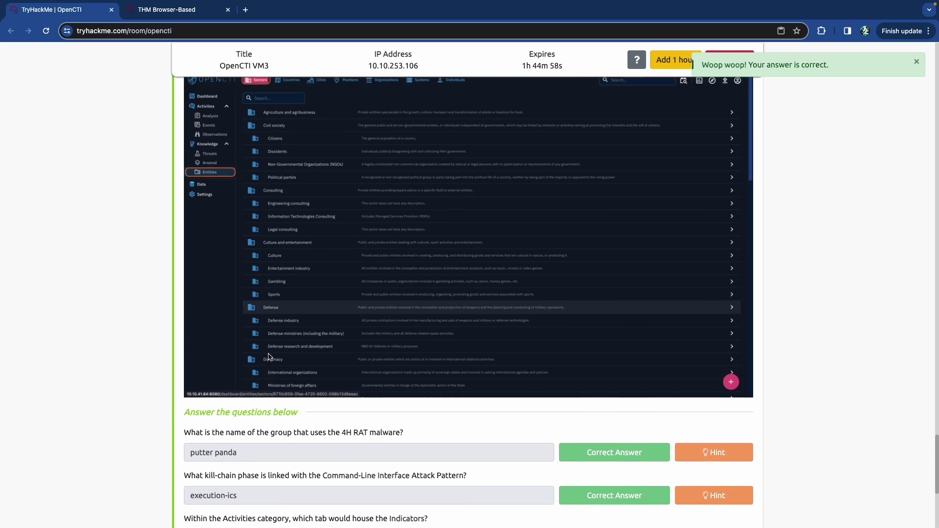
{"action": "scroll", "coordinate": [267, 356], "scroll_direction": "up", "scroll_amount": 20}
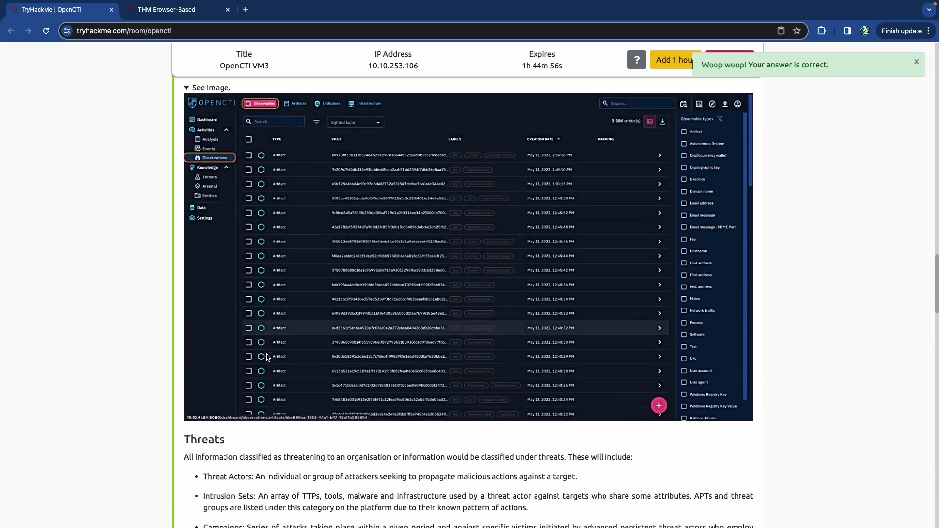
{"action": "scroll", "coordinate": [267, 355], "scroll_direction": "up", "scroll_amount": 15}
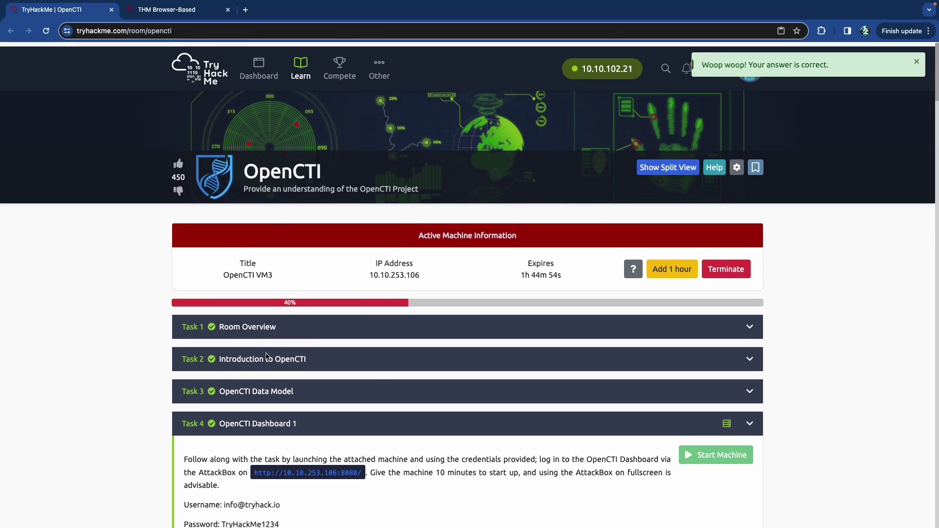
{"action": "left_click", "coordinate": [345, 419]}
{"action": "scroll", "coordinate": [317, 407], "scroll_direction": "down", "scroll_amount": 4}
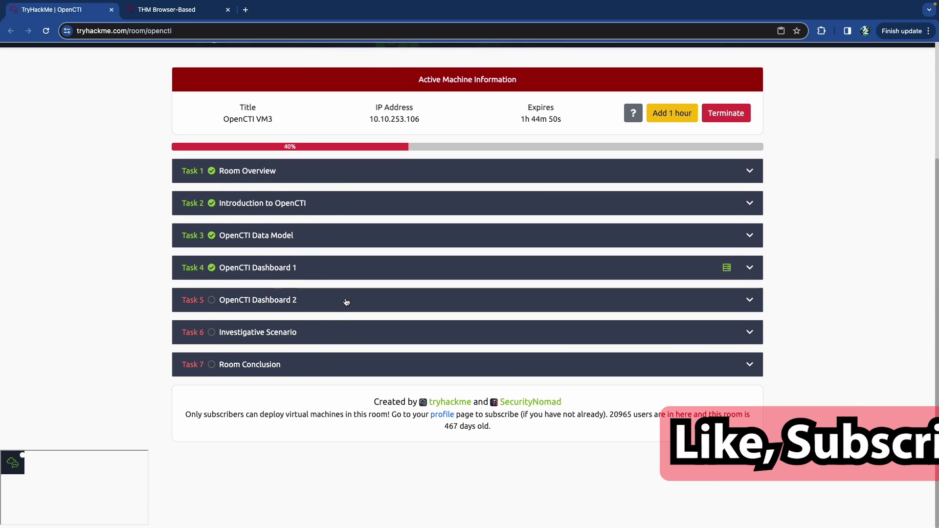
{"action": "left_click", "coordinate": [341, 301]}
{"action": "scroll", "coordinate": [318, 317], "scroll_direction": "down", "scroll_amount": 1}
{"action": "scroll", "coordinate": [317, 317], "scroll_direction": "down", "scroll_amount": 4}
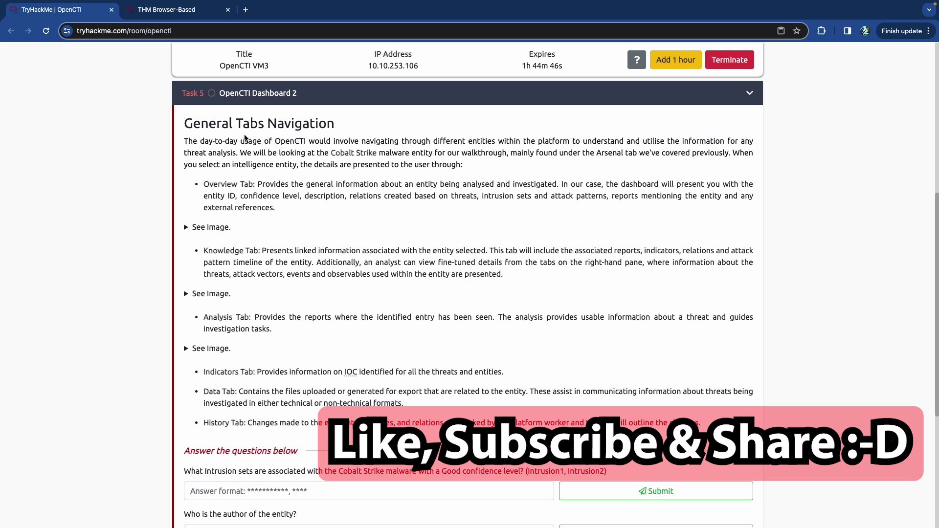
- Read the General Tabs Navigation introduction and the Overview Tab description, and expand the Overview example image
{"action": "scroll", "coordinate": [266, 181], "scroll_direction": "up", "scroll_amount": 1}
{"action": "scroll", "coordinate": [229, 177], "scroll_direction": "left", "scroll_amount": 2}
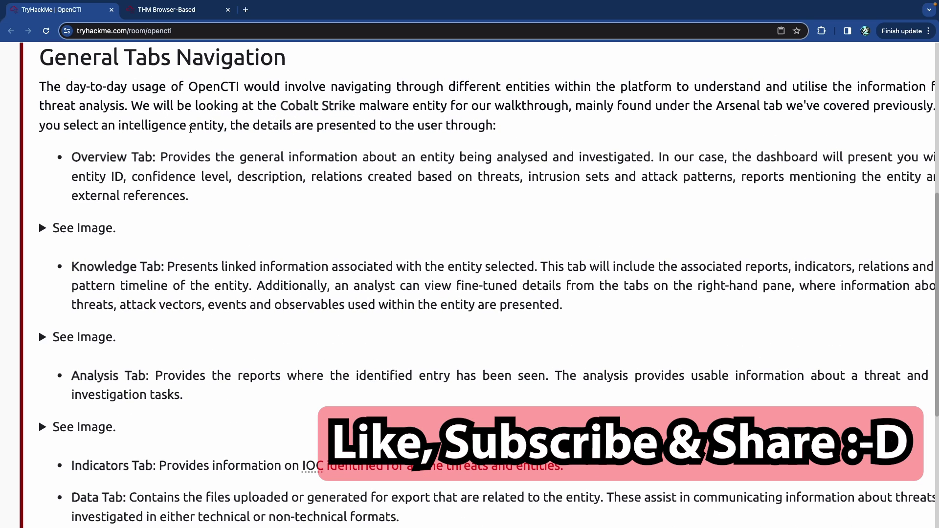
{"action": "scroll", "coordinate": [234, 182], "scroll_direction": "up", "scroll_amount": 1}
{"action": "scroll", "coordinate": [235, 175], "scroll_direction": "right", "scroll_amount": 1}
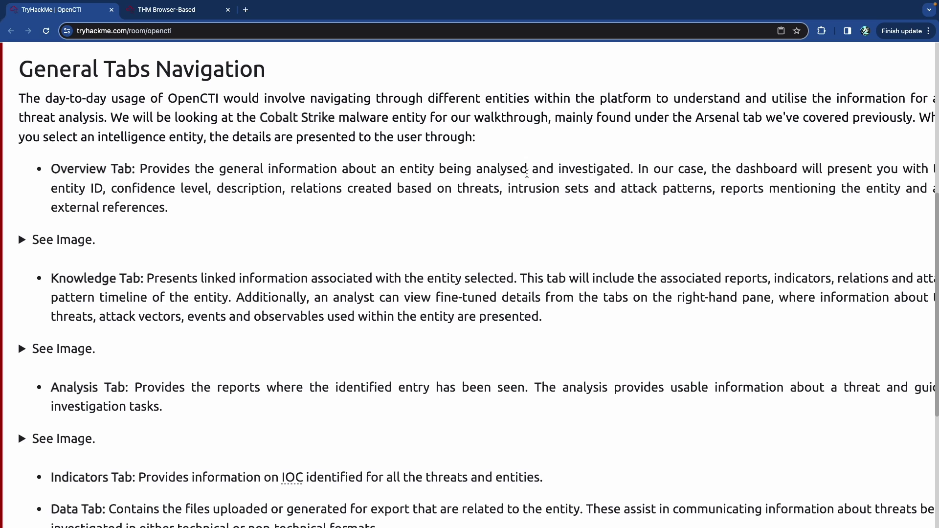
{"action": "scroll", "coordinate": [526, 173], "scroll_direction": "right", "scroll_amount": 3}
{"action": "scroll", "coordinate": [529, 173], "scroll_direction": "left", "scroll_amount": 3}
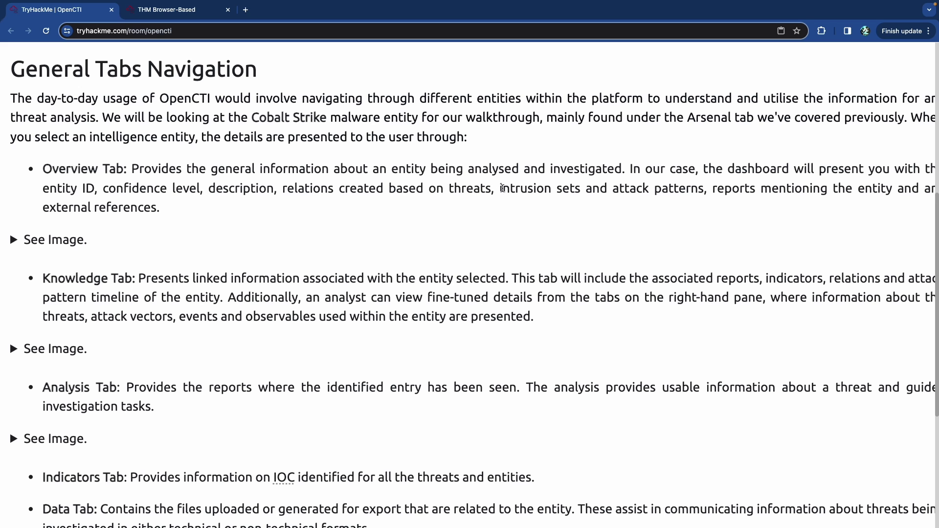
{"action": "scroll", "coordinate": [497, 188], "scroll_direction": "right", "scroll_amount": 2}
{"action": "scroll", "coordinate": [621, 195], "scroll_direction": "right", "scroll_amount": 2}
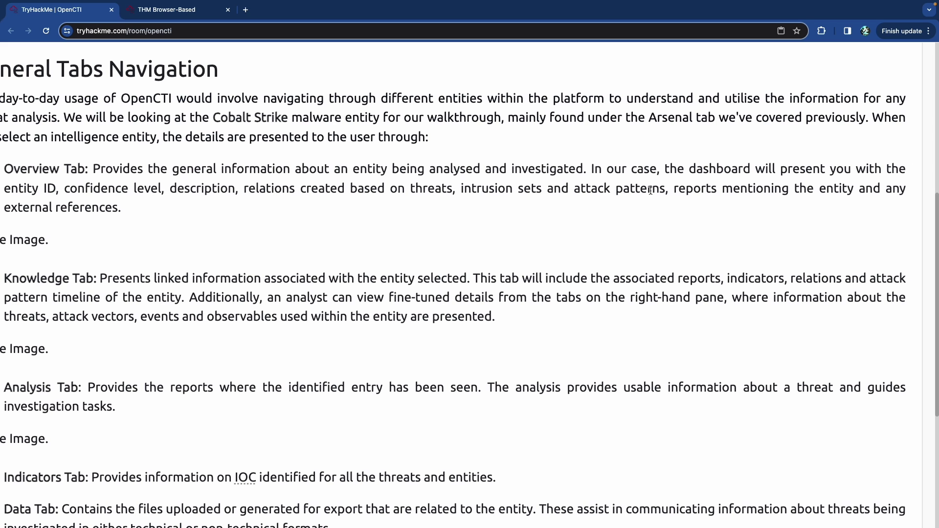
{"action": "scroll", "coordinate": [641, 192], "scroll_direction": "left", "scroll_amount": 2}
{"action": "scroll", "coordinate": [649, 190], "scroll_direction": "left", "scroll_amount": 2}
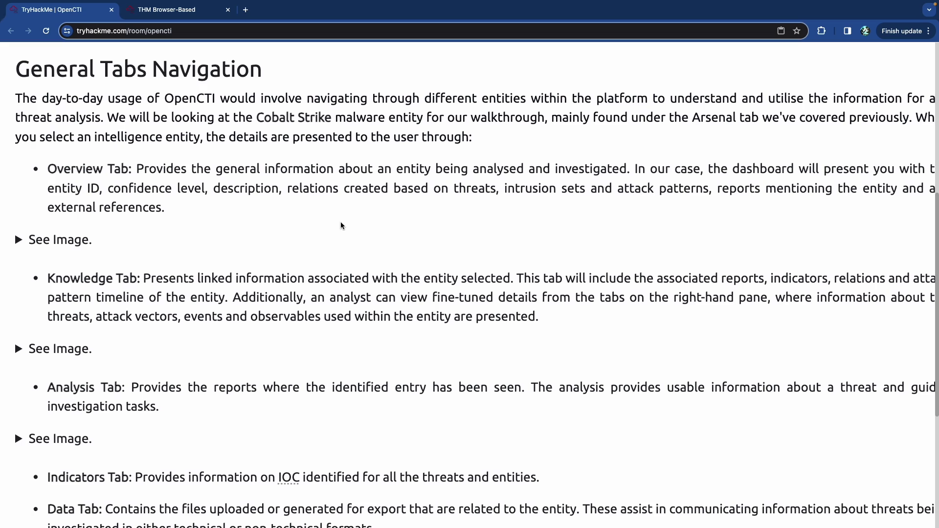
{"action": "left_click", "coordinate": [131, 241]}
{"action": "scroll", "coordinate": [129, 219], "scroll_direction": "down", "scroll_amount": 3}
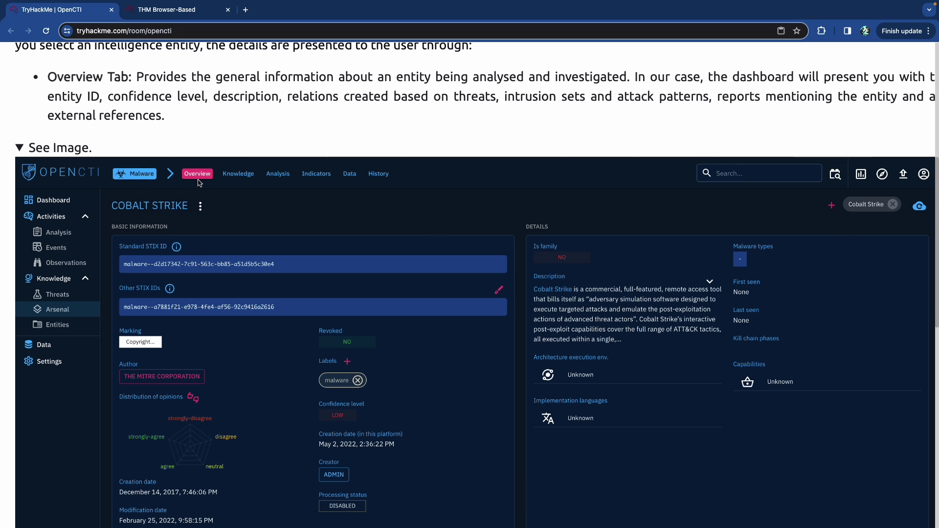
- Switch to OpenCTI and view the overview pages of the AWBDocuments230522.exe artifact and the 3PARA RAT malware
{"action": "key", "text": "ctrl+Tab"}
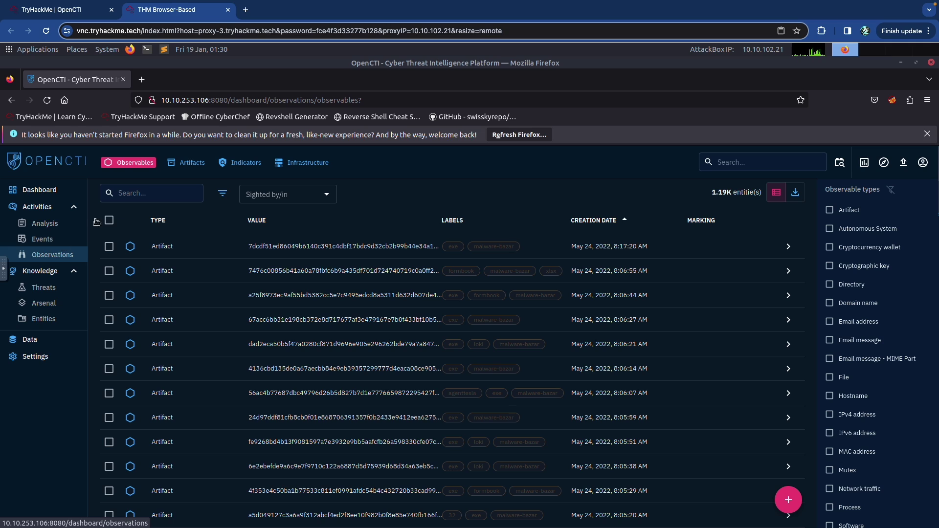
{"action": "left_click", "coordinate": [192, 164]}
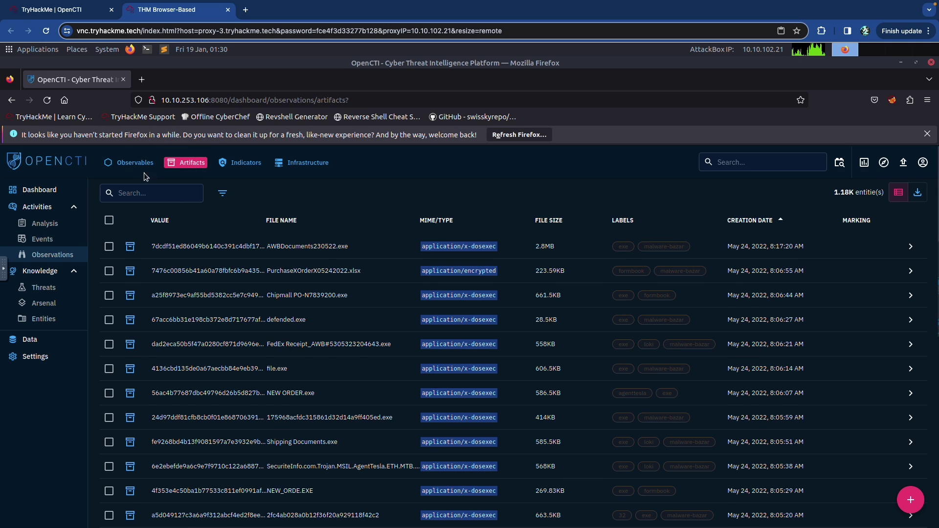
{"action": "left_click", "coordinate": [191, 248]}
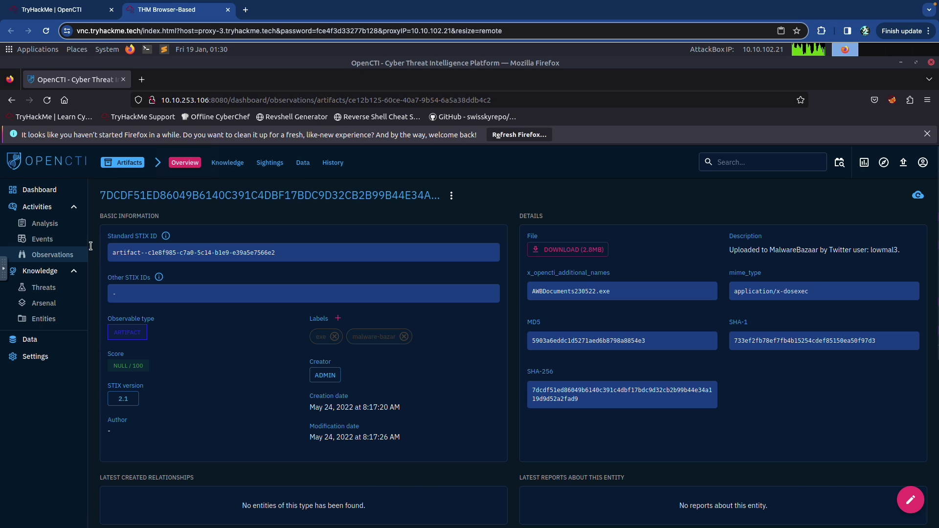
{"action": "left_click", "coordinate": [45, 302]}
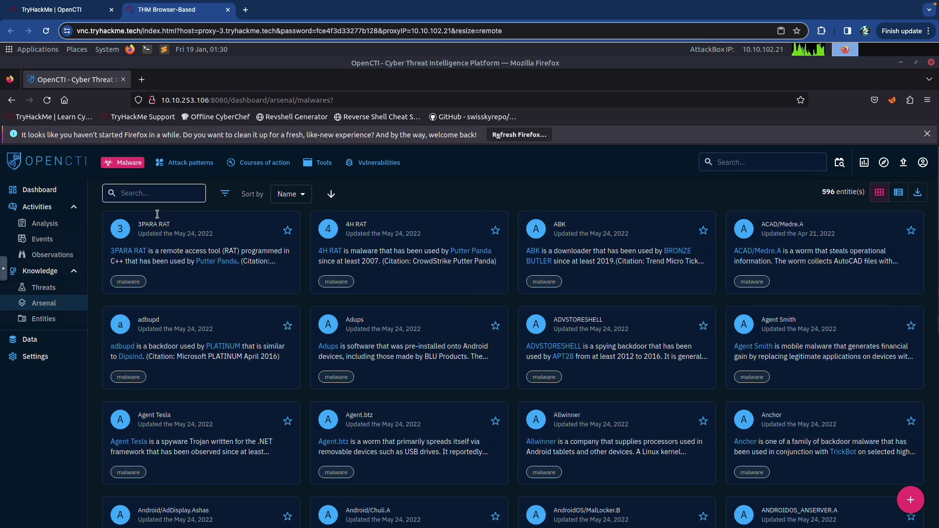
{"action": "left_click", "coordinate": [154, 225]}
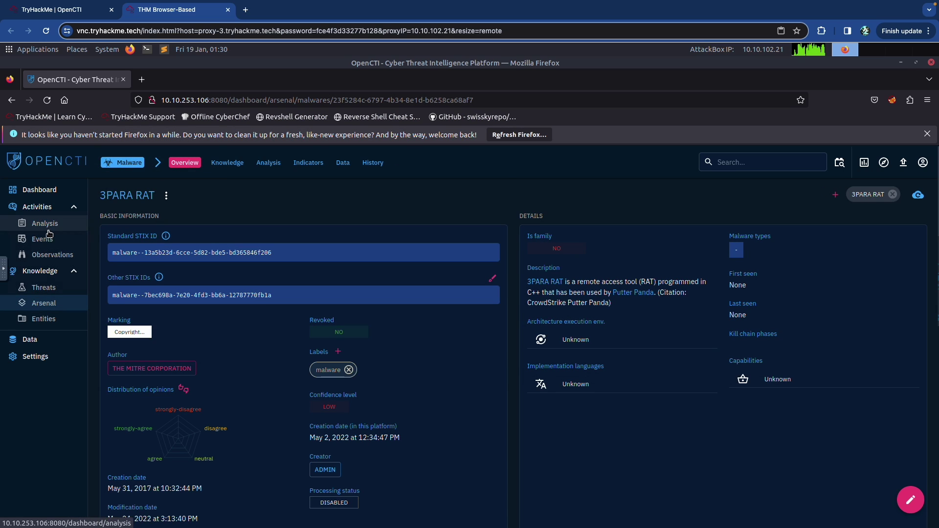
- Return to the TryHackMe room and read the Knowledge Tab description in Task 5
{"action": "key", "text": "ctrl+Tab"}
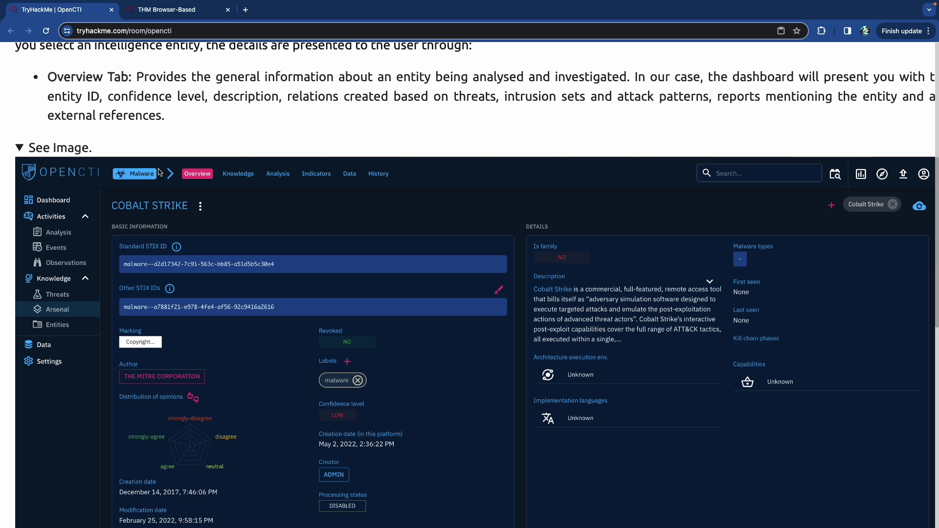
{"action": "scroll", "coordinate": [139, 175], "scroll_direction": "down", "scroll_amount": 12}
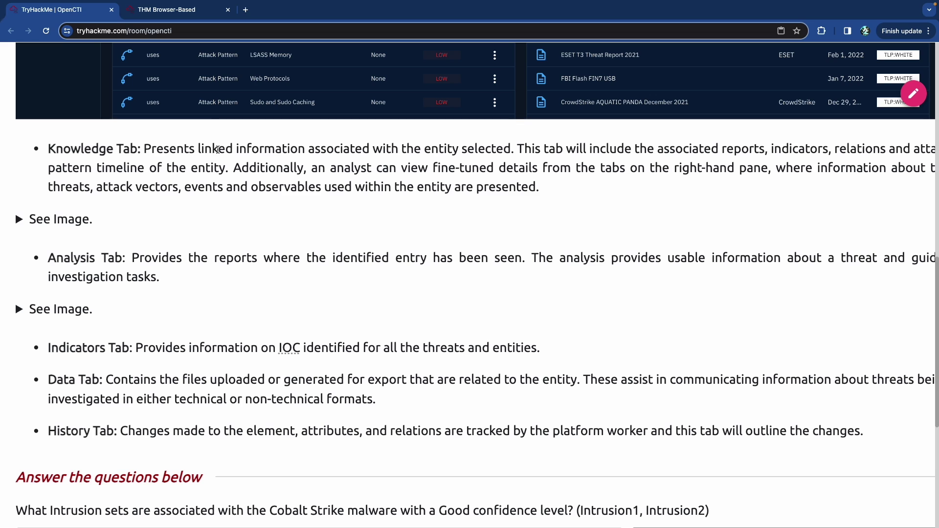
{"action": "left_click_drag", "start_coordinate": [214, 149], "coordinate": [412, 150]}
{"action": "scroll", "coordinate": [381, 149], "scroll_direction": "right", "scroll_amount": 1}
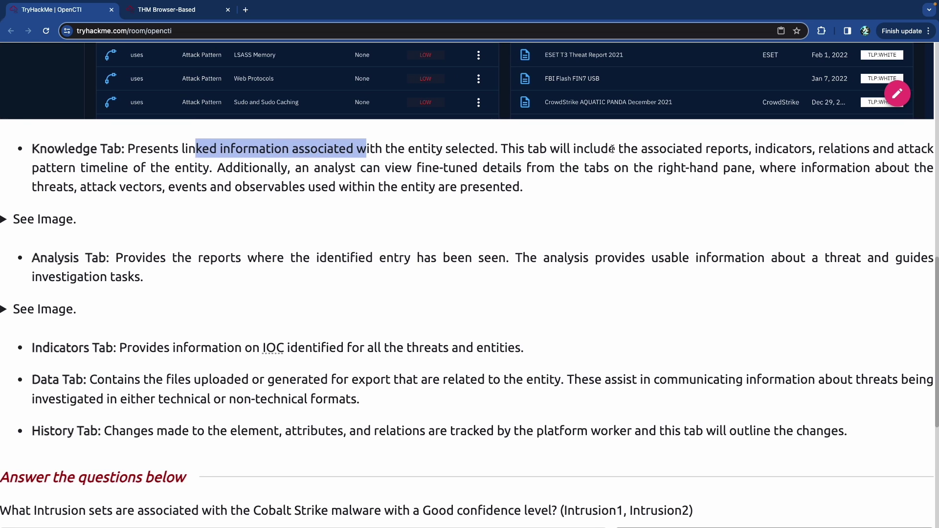
{"action": "scroll", "coordinate": [611, 149], "scroll_direction": "right", "scroll_amount": 1}
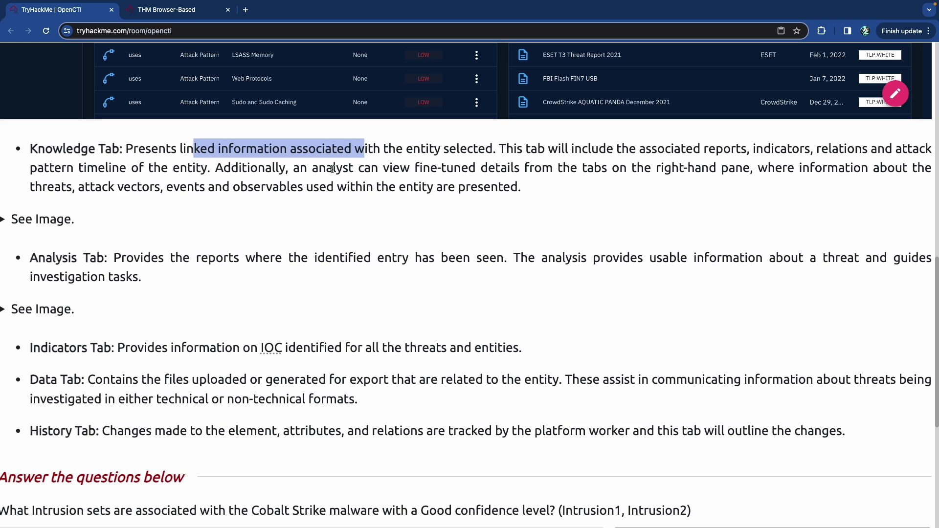
{"action": "scroll", "coordinate": [541, 168], "scroll_direction": "right", "scroll_amount": 1}
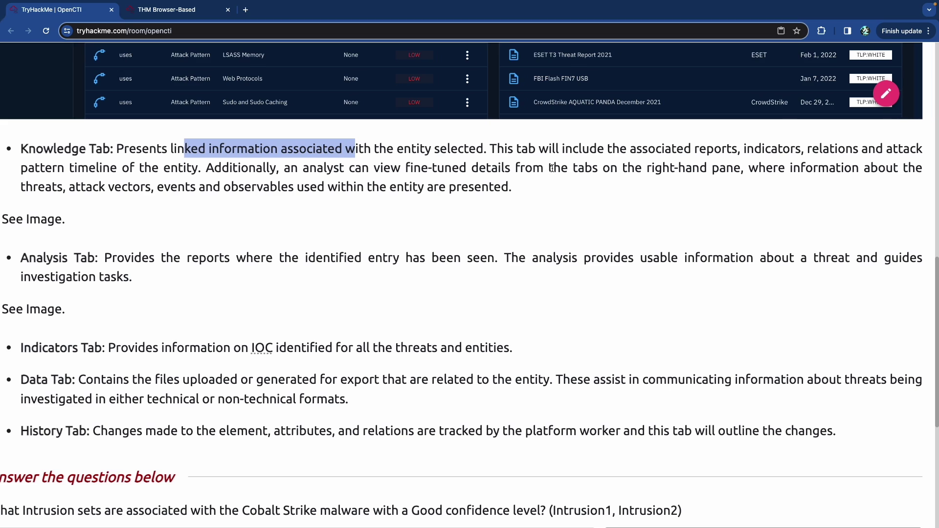
{"action": "scroll", "coordinate": [552, 168], "scroll_direction": "left", "scroll_amount": 1}
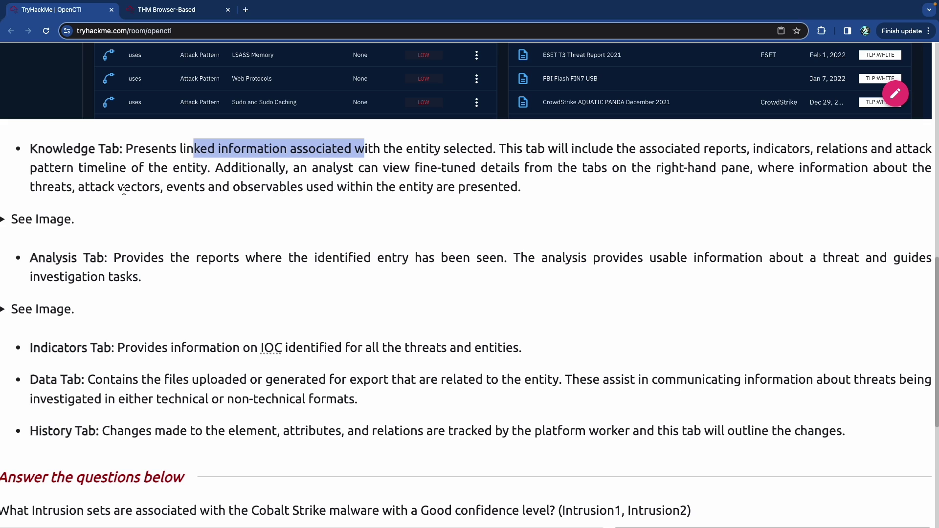
- Switch to OpenCTI and view the Knowledge overview of the 3PARA RAT malware
{"action": "key", "text": "ctrl+Tab"}
{"action": "left_click", "coordinate": [228, 165]}
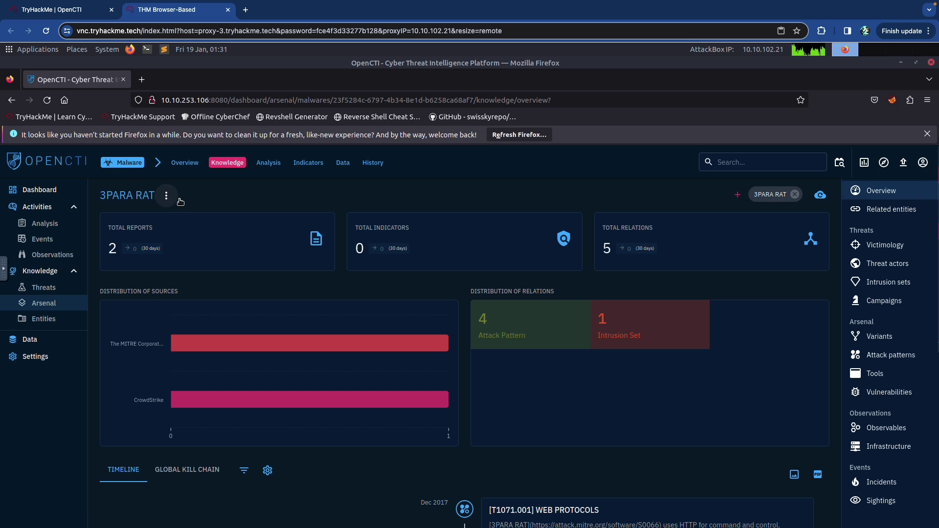
- Return to the TryHackMe room, expand the Knowledge Tab example image, and examine the Cobalt Strike views
{"action": "key", "text": "ctrl+shift+Tab"}
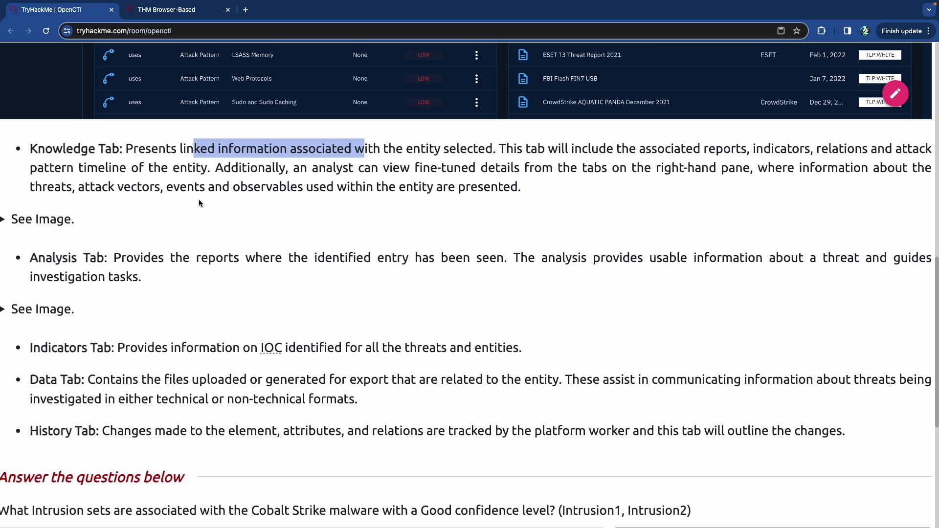
{"action": "left_click", "coordinate": [44, 223]}
{"action": "scroll", "coordinate": [98, 220], "scroll_direction": "down", "scroll_amount": 3}
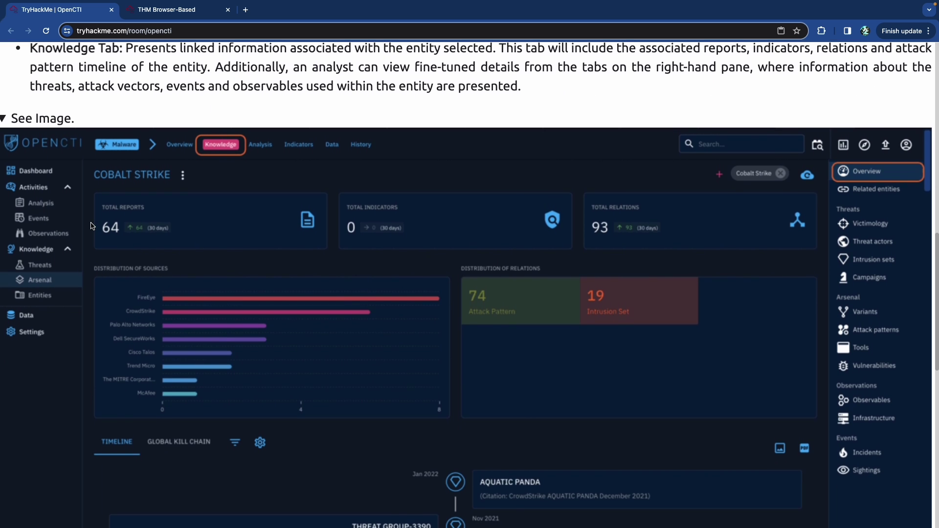
{"action": "scroll", "coordinate": [112, 213], "scroll_direction": "down", "scroll_amount": 1}
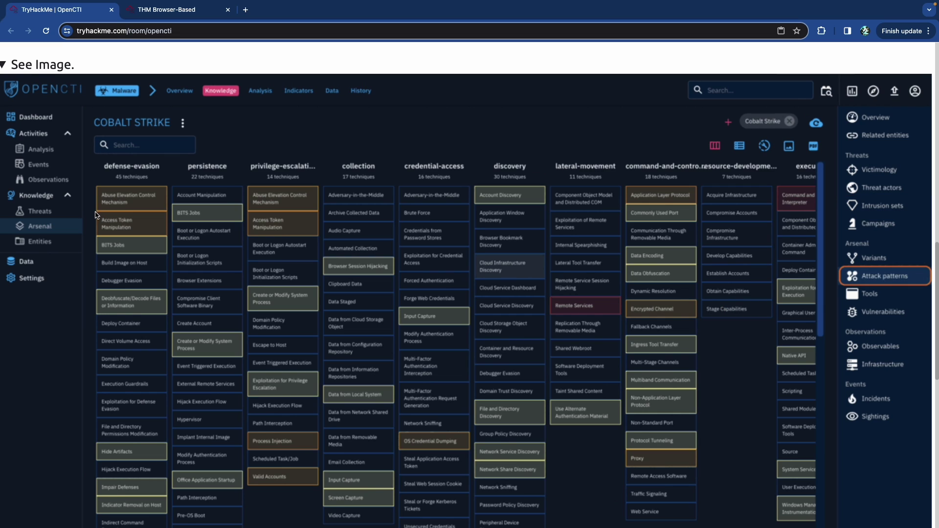
- Read the Analysis Tab description, expand its example image, and examine the Cobalt Strike report list
{"action": "scroll", "coordinate": [97, 215], "scroll_direction": "down", "scroll_amount": 1}
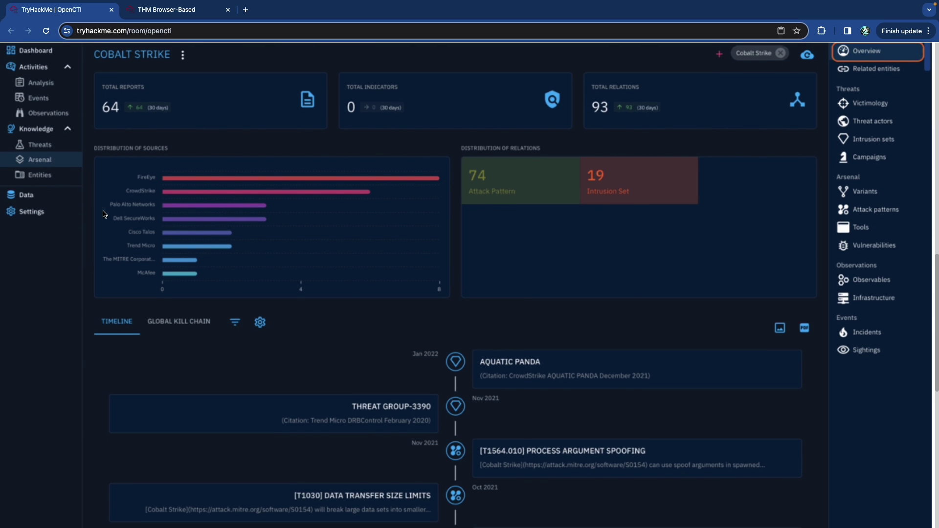
{"action": "scroll", "coordinate": [105, 213], "scroll_direction": "up", "scroll_amount": 1}
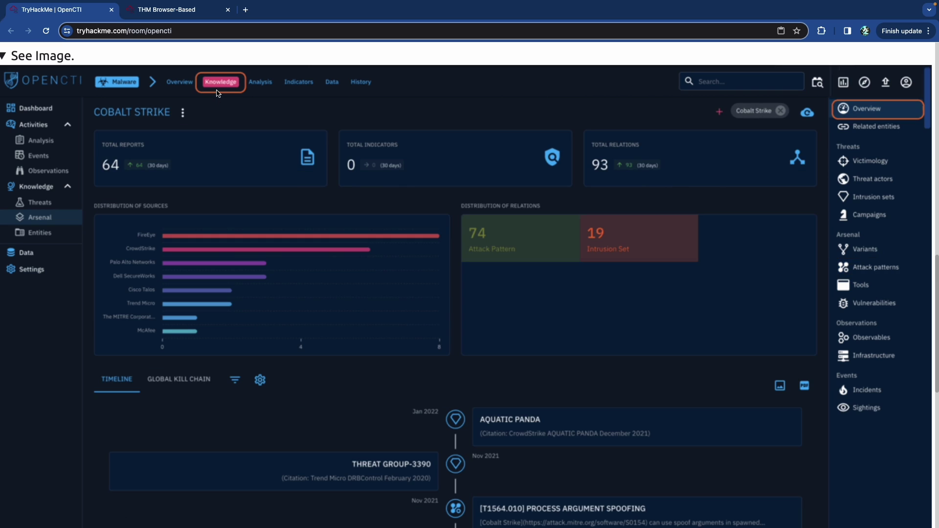
{"action": "scroll", "coordinate": [162, 199], "scroll_direction": "down", "scroll_amount": 10}
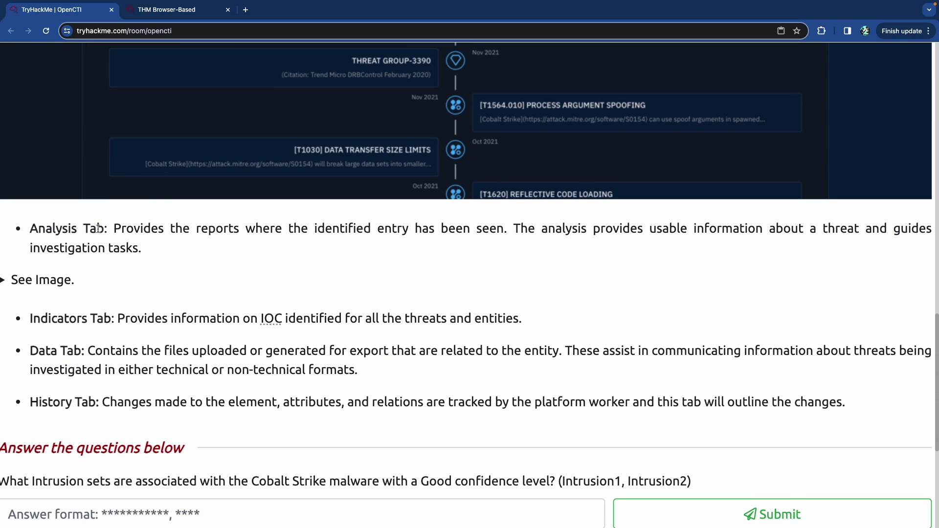
{"action": "left_click", "coordinate": [33, 282]}
{"action": "scroll", "coordinate": [230, 311], "scroll_direction": "down", "scroll_amount": 2}
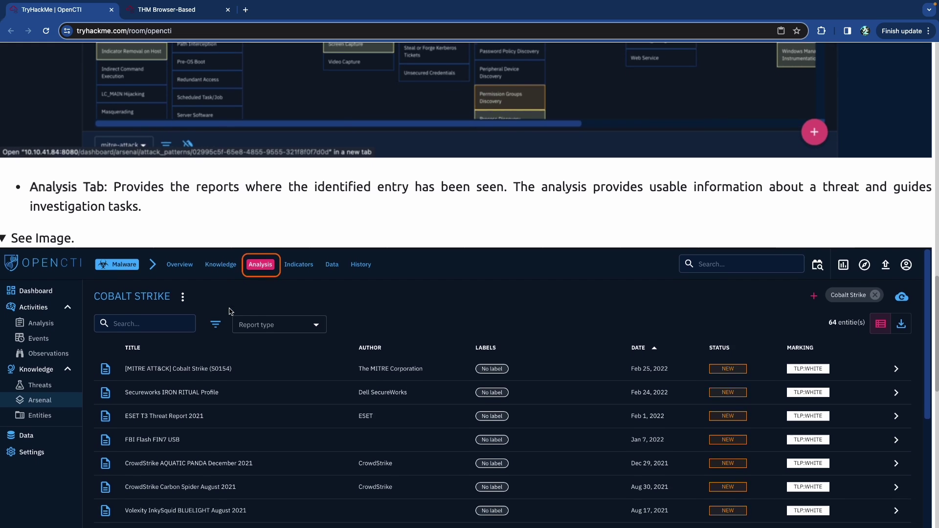
{"action": "scroll", "coordinate": [269, 246], "scroll_direction": "down", "scroll_amount": 1}
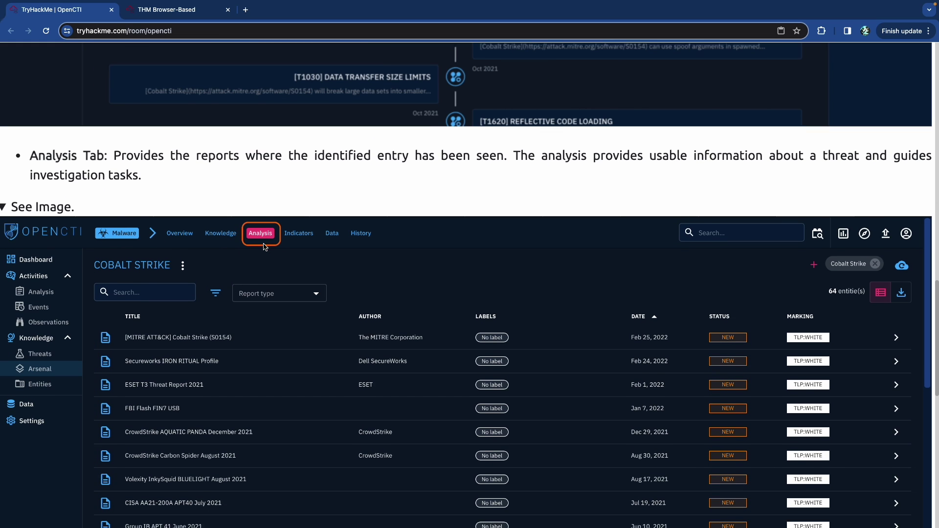
{"action": "scroll", "coordinate": [888, 299], "scroll_direction": "down", "scroll_amount": 3}
{"action": "scroll", "coordinate": [888, 299], "scroll_direction": "down", "scroll_amount": 1}
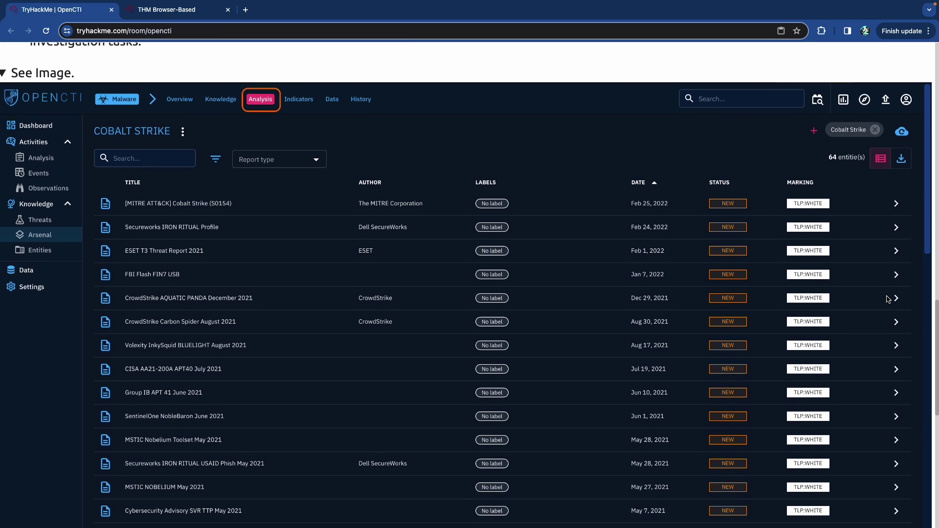
{"action": "scroll", "coordinate": [181, 218], "scroll_direction": "down", "scroll_amount": 1}
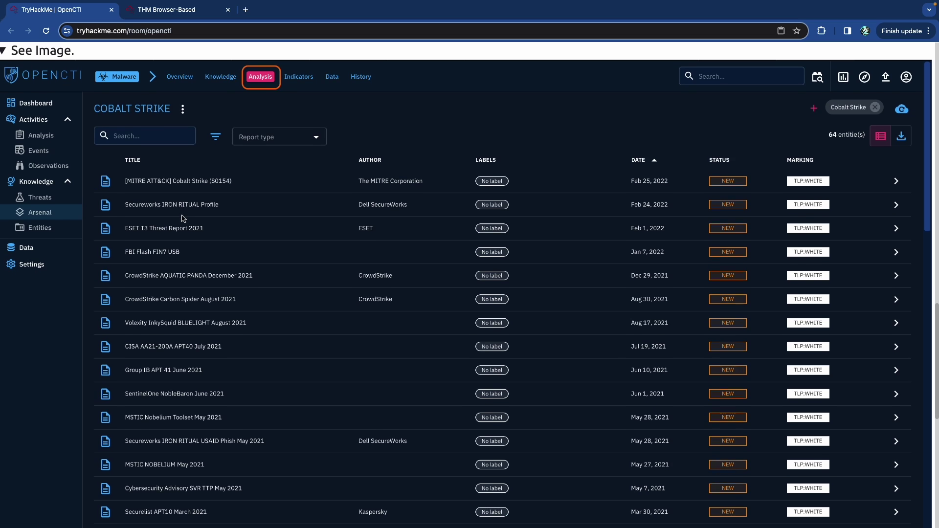
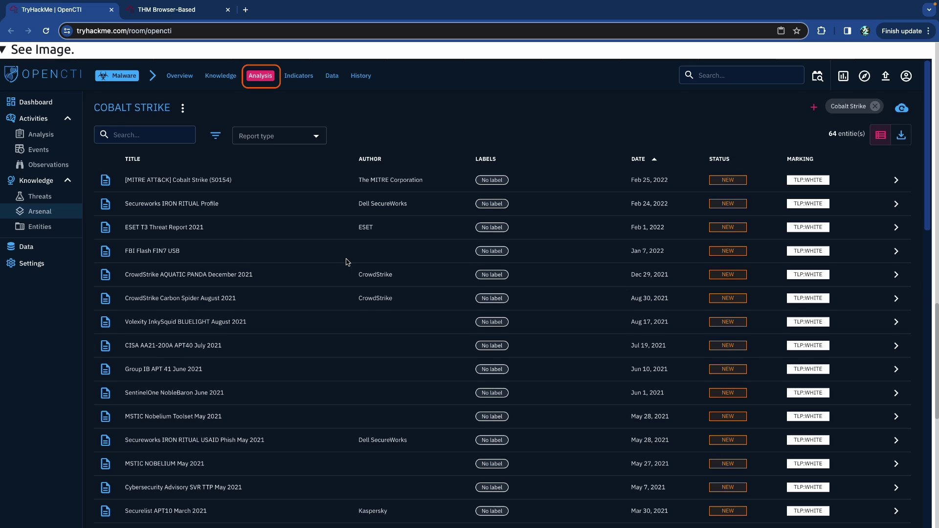
{"action": "scroll", "coordinate": [371, 263], "scroll_direction": "down", "scroll_amount": 5}
{"action": "scroll", "coordinate": [370, 263], "scroll_direction": "down", "scroll_amount": 1}
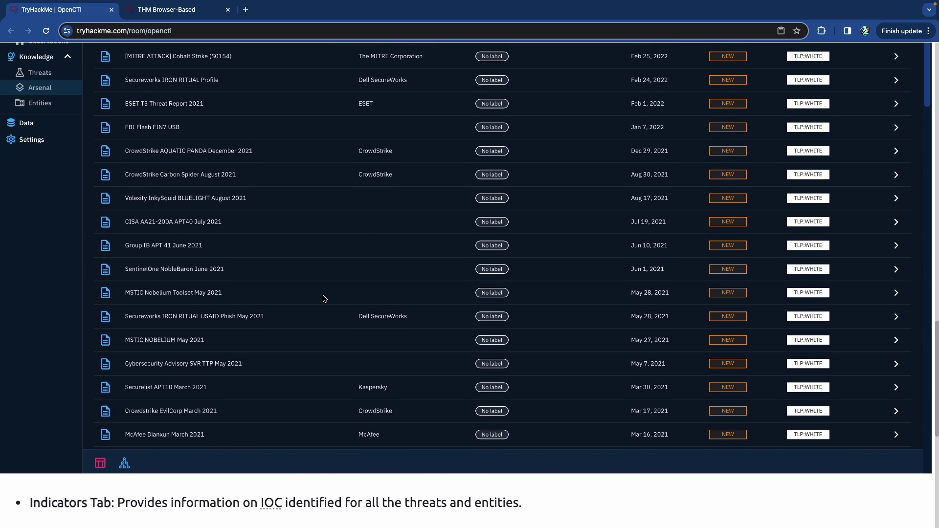
{"action": "scroll", "coordinate": [180, 295], "scroll_direction": "up", "scroll_amount": 13}
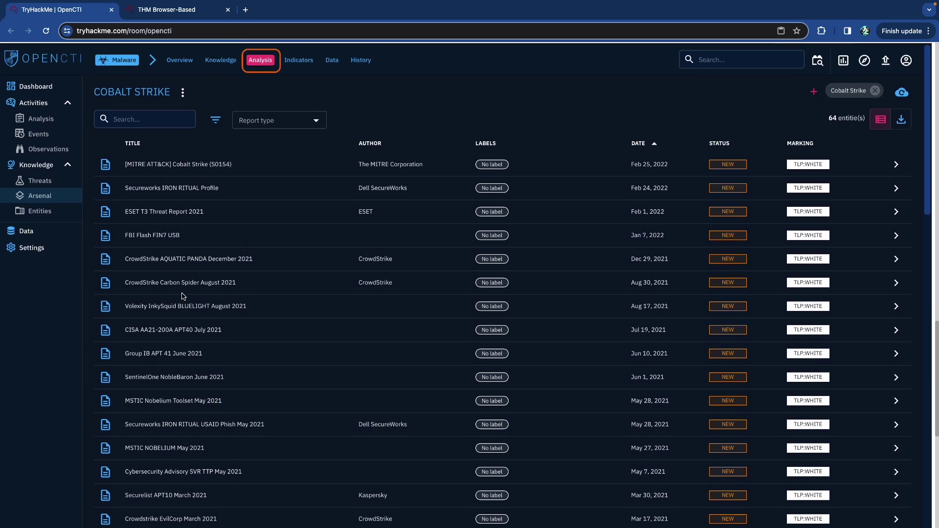
- Switch to OpenCTI and view the Analysis reports and the Knowledge intrusion sets of the 3PARA RAT malware
{"action": "key", "text": "ctrl+Tab"}
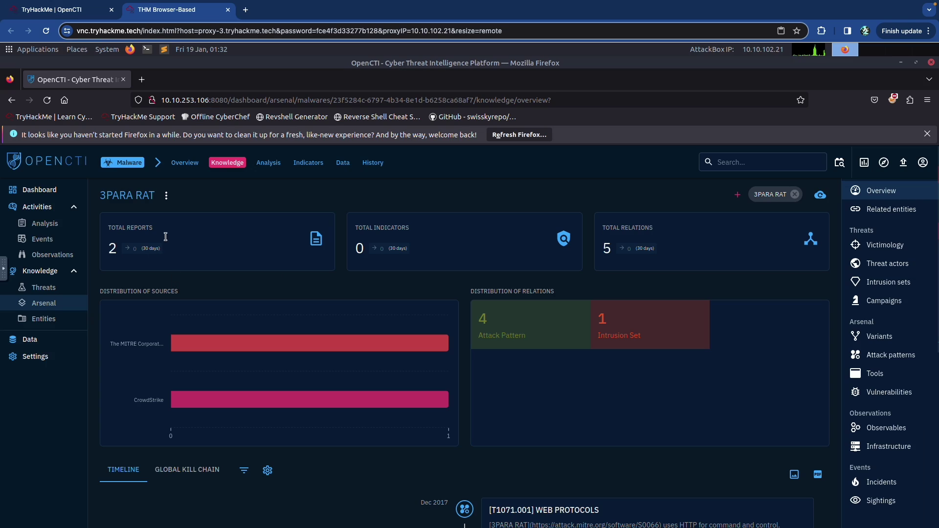
{"action": "left_click", "coordinate": [268, 162]}
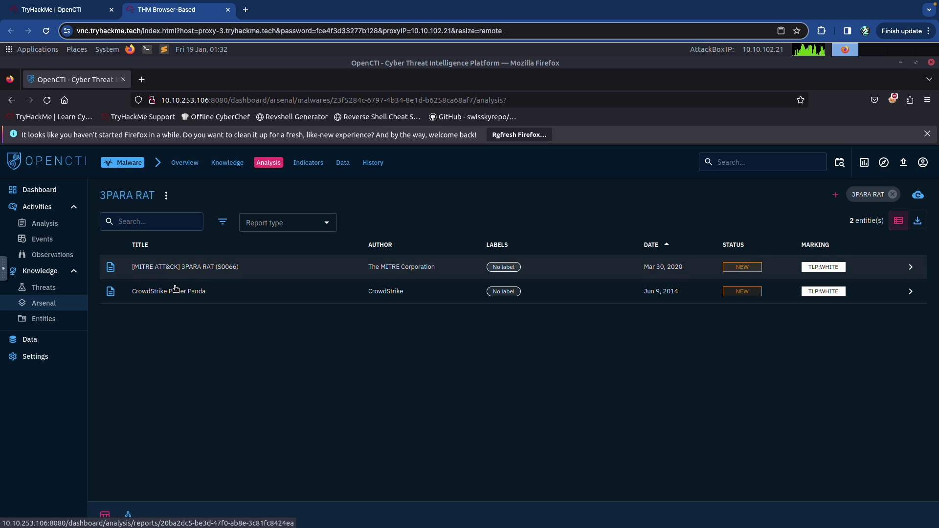
{"action": "left_click", "coordinate": [226, 164]}
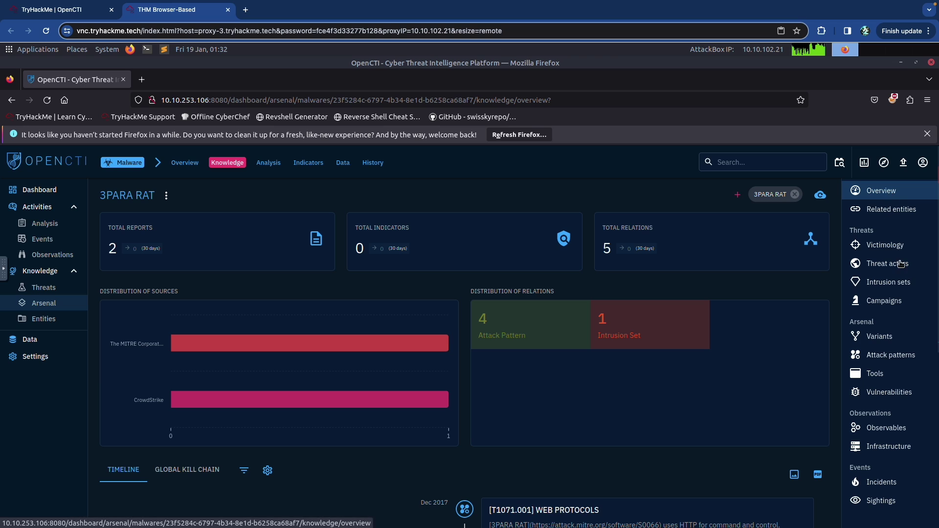
{"action": "left_click", "coordinate": [896, 286]}
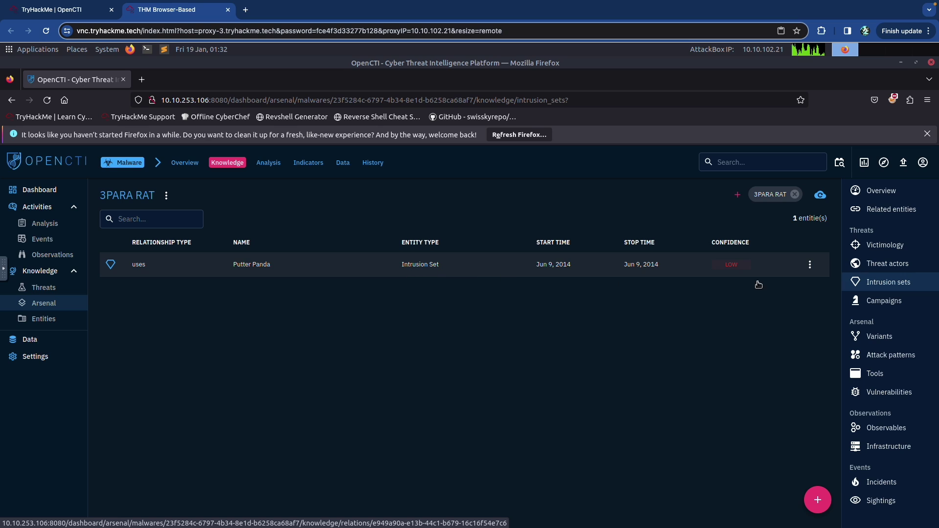
- Examine the attack patterns matrix in the Knowledge section of the 3PARA RAT malware
{"action": "left_click", "coordinate": [895, 358]}
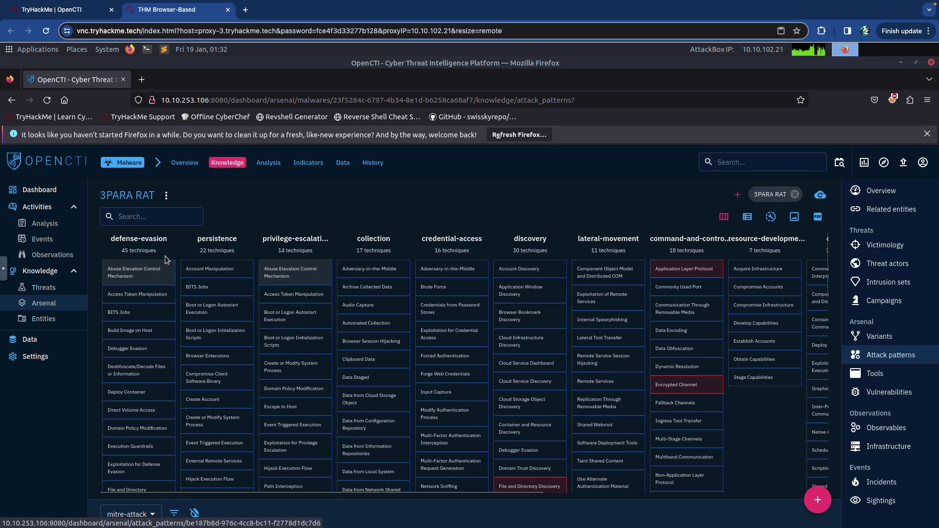
{"action": "scroll", "coordinate": [217, 296], "scroll_direction": "down", "scroll_amount": 5}
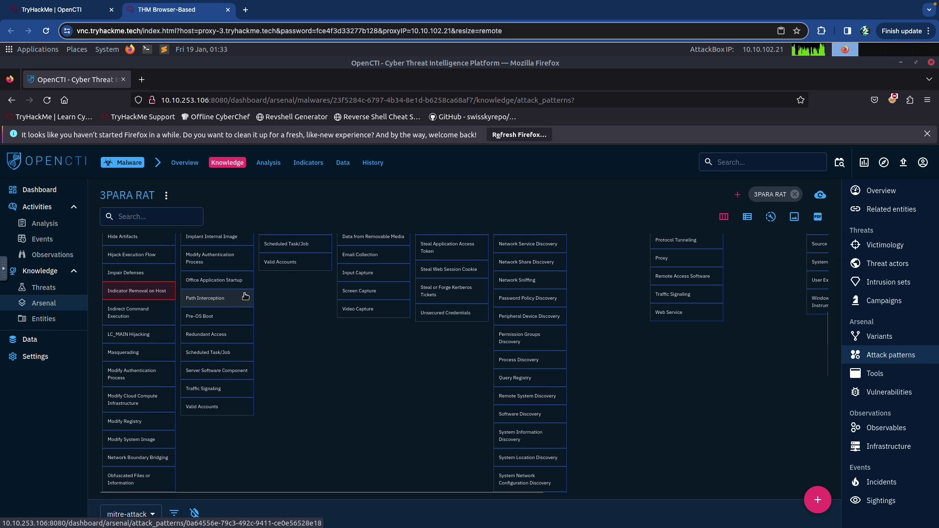
{"action": "scroll", "coordinate": [229, 296], "scroll_direction": "down", "scroll_amount": 1}
{"action": "scroll", "coordinate": [259, 297], "scroll_direction": "up", "scroll_amount": 7}
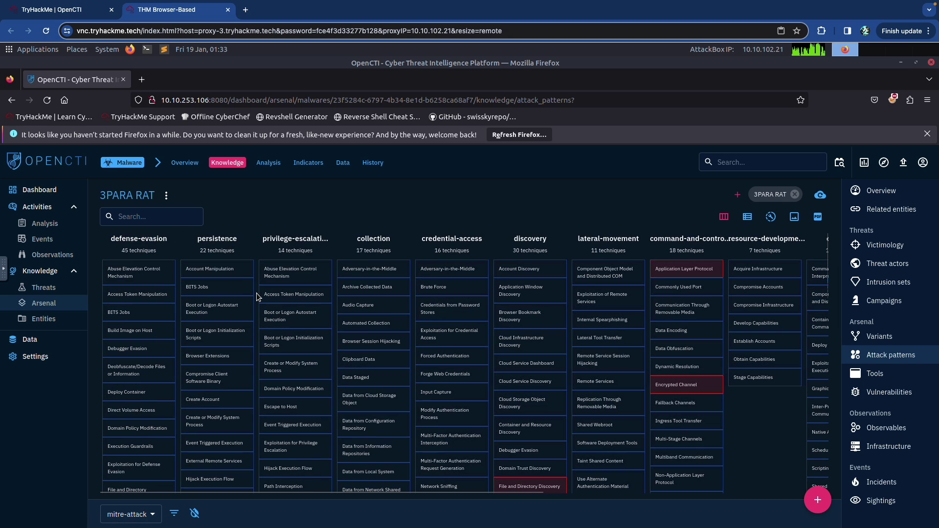
{"action": "scroll", "coordinate": [257, 296], "scroll_direction": "down", "scroll_amount": 3}
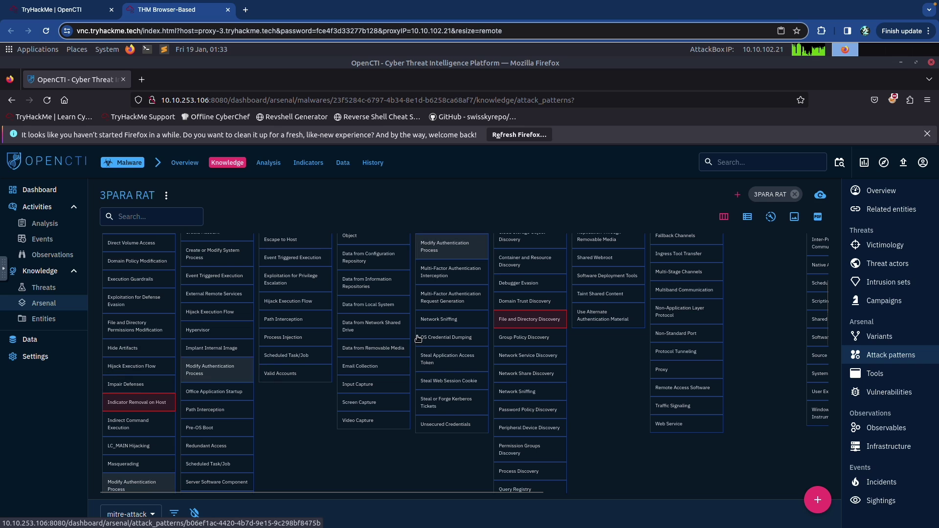
{"action": "scroll", "coordinate": [519, 330], "scroll_direction": "up", "scroll_amount": 3}
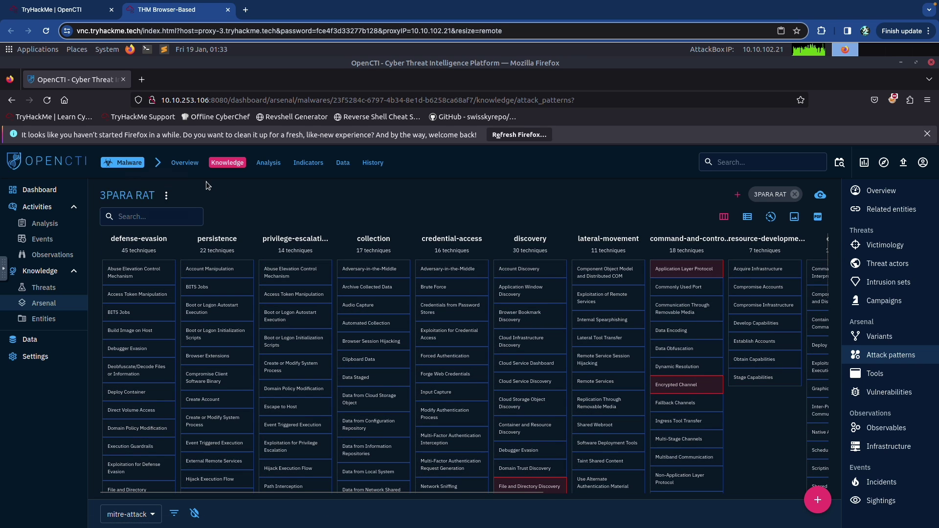
- Return to the TryHackMe room and read the Indicators Tab description in Task 5
{"action": "key", "text": "ctrl+shift+Tab"}
{"action": "scroll", "coordinate": [180, 221], "scroll_direction": "down", "scroll_amount": 12}
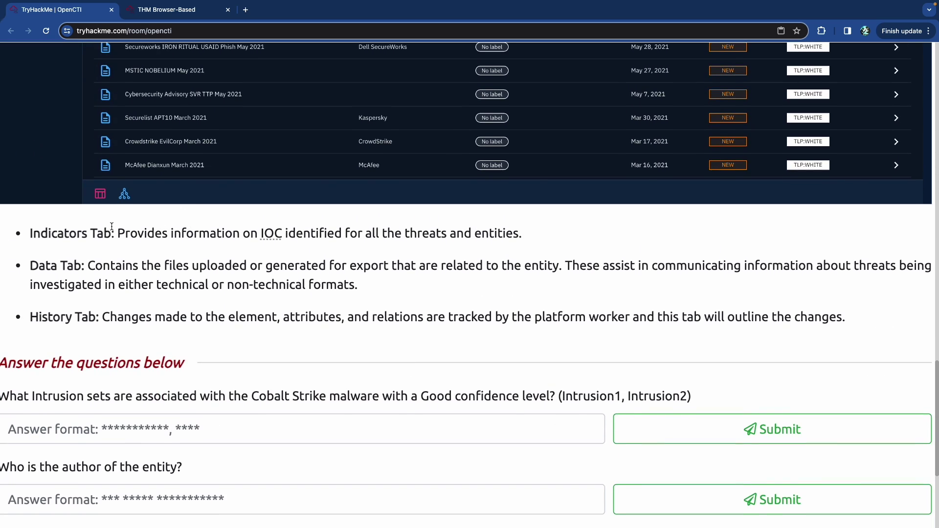
{"action": "scroll", "coordinate": [109, 225], "scroll_direction": "left", "scroll_amount": 1}
{"action": "scroll", "coordinate": [98, 264], "scroll_direction": "up", "scroll_amount": 1}
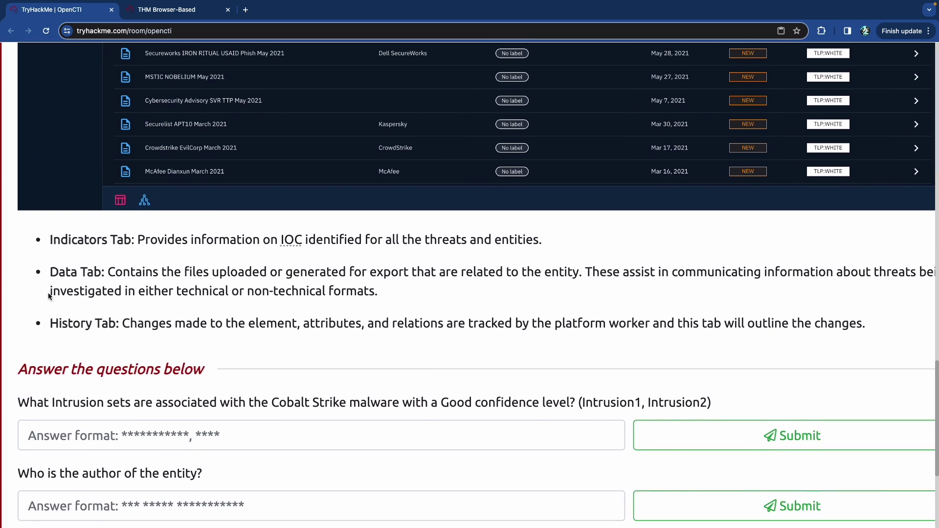
{"action": "scroll", "coordinate": [78, 301], "scroll_direction": "up", "scroll_amount": 12}
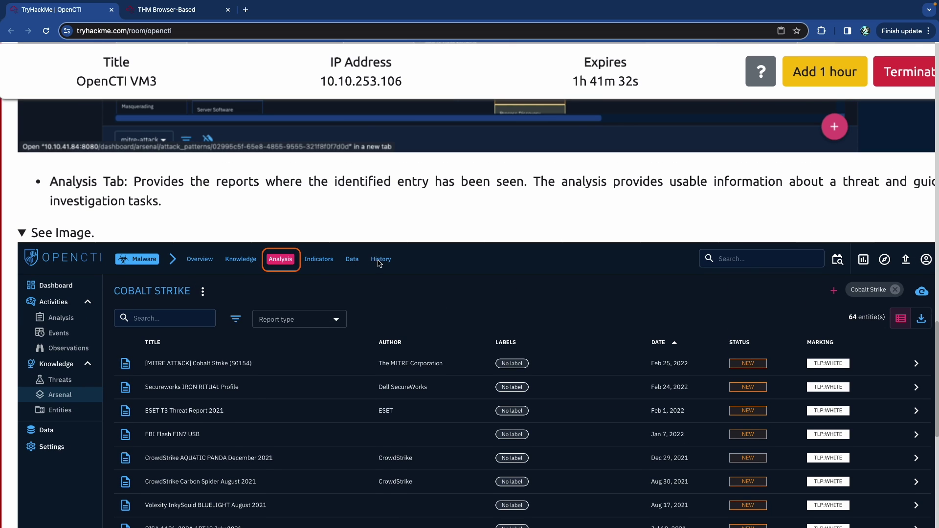
{"action": "scroll", "coordinate": [235, 267], "scroll_direction": "down", "scroll_amount": 10}
{"action": "scroll", "coordinate": [191, 269], "scroll_direction": "down", "scroll_amount": 1}
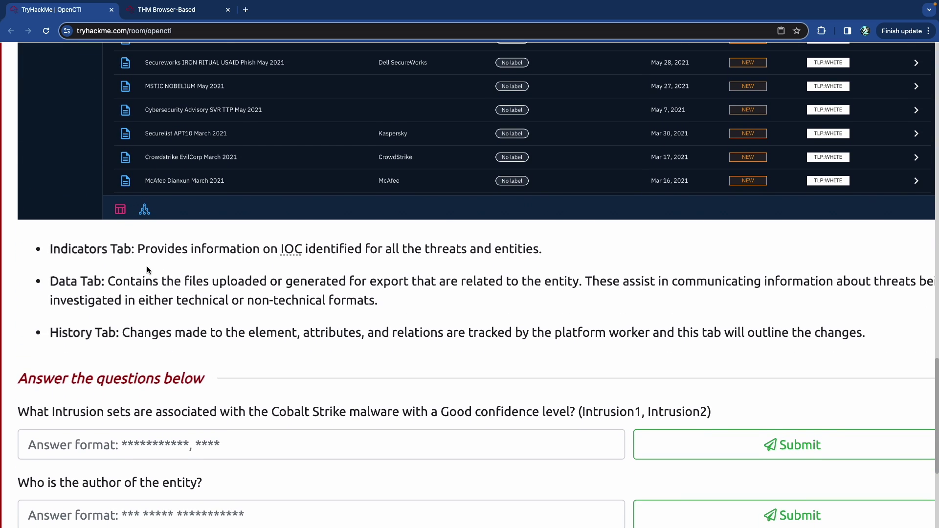
{"action": "left_click_drag", "start_coordinate": [148, 250], "coordinate": [367, 248]}
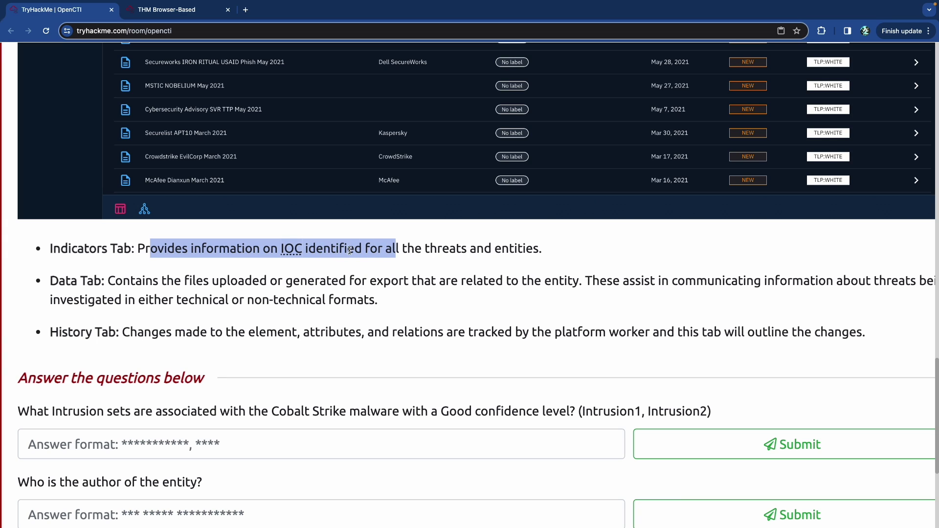
{"action": "left_click", "coordinate": [357, 249]}
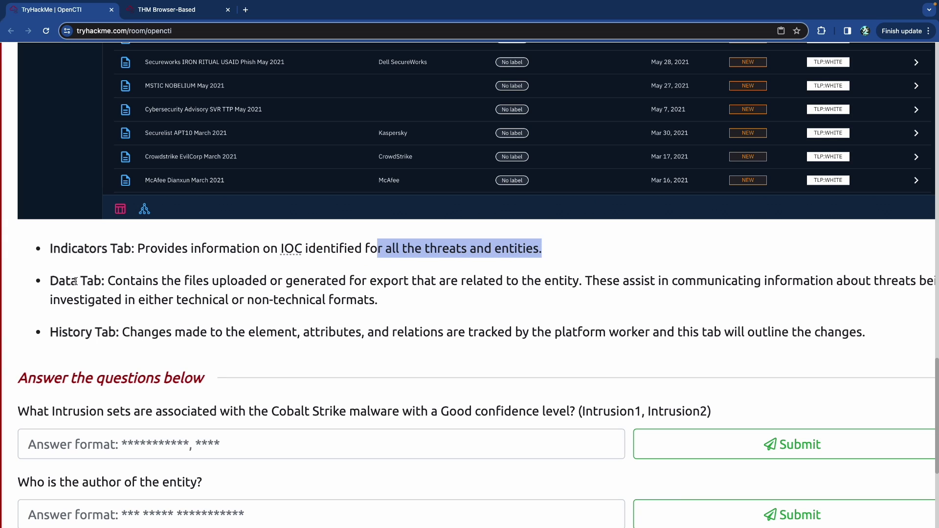
- Read the Data Tab and History Tab descriptions in Task 5
{"action": "left_click_drag", "start_coordinate": [130, 281], "coordinate": [250, 282]}
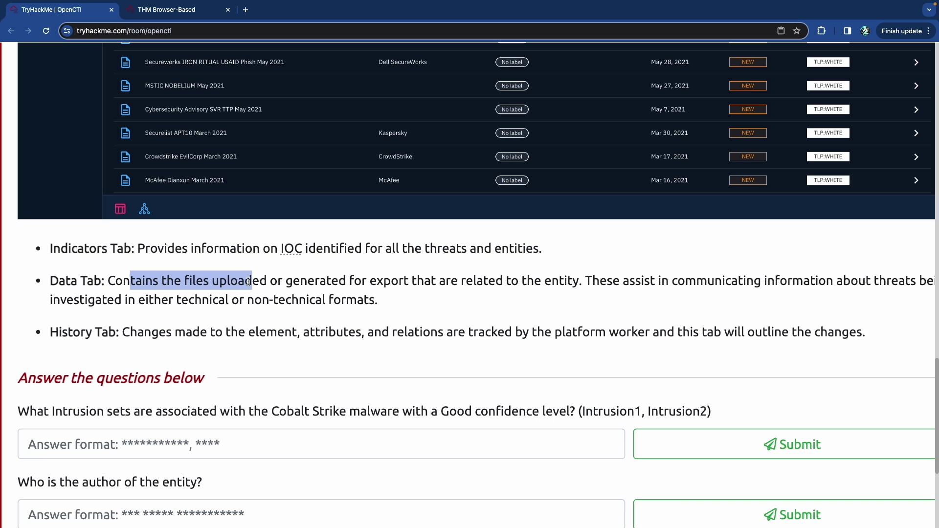
{"action": "left_click_drag", "start_coordinate": [314, 282], "coordinate": [477, 285]}
{"action": "scroll", "coordinate": [518, 284], "scroll_direction": "right", "scroll_amount": 2}
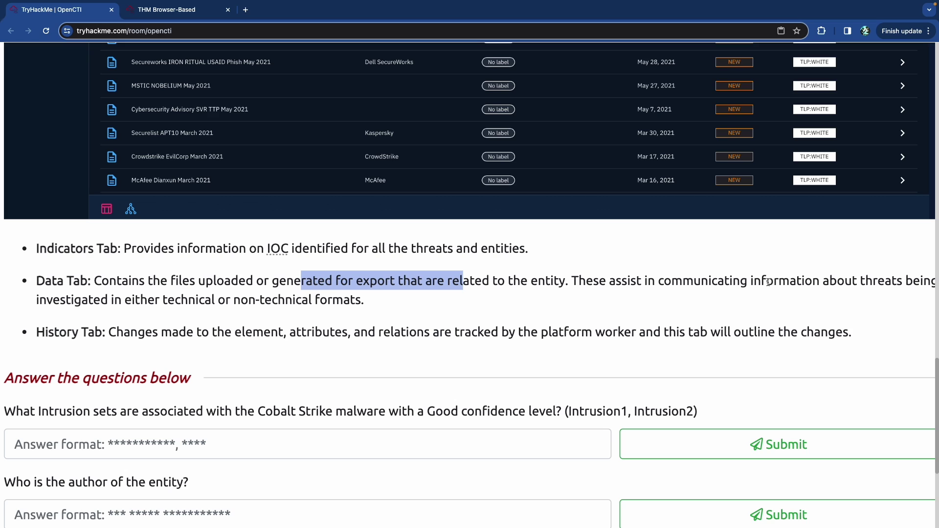
{"action": "scroll", "coordinate": [195, 277], "scroll_direction": "right", "scroll_amount": 1}
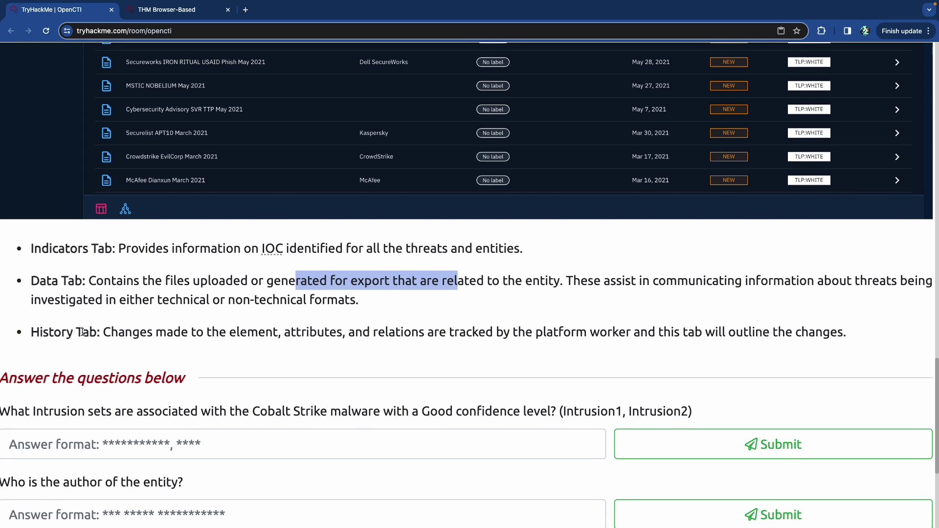
{"action": "left_click_drag", "start_coordinate": [132, 334], "coordinate": [514, 334]}
{"action": "left_click", "coordinate": [418, 334]}
{"action": "left_click", "coordinate": [530, 334]}
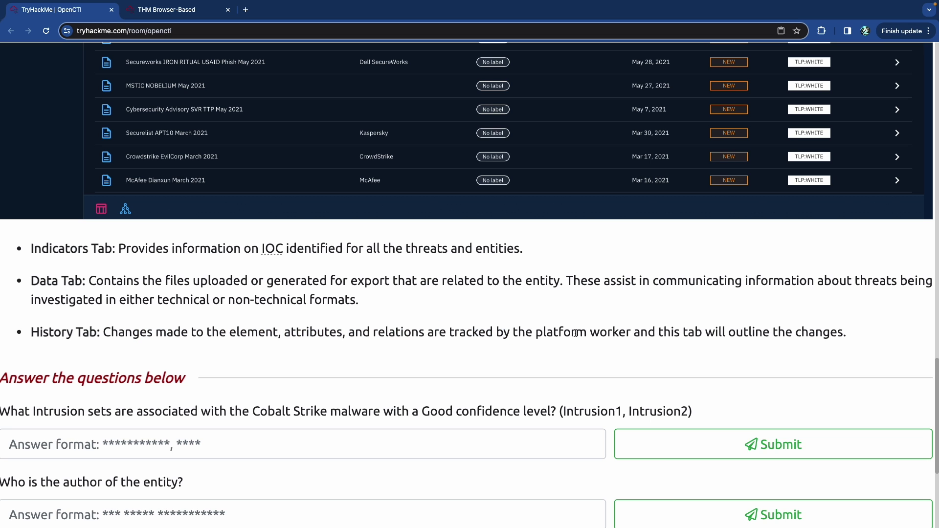
{"action": "scroll", "coordinate": [585, 334], "scroll_direction": "right", "scroll_amount": 2}
{"action": "scroll", "coordinate": [592, 334], "scroll_direction": "left", "scroll_amount": 4}
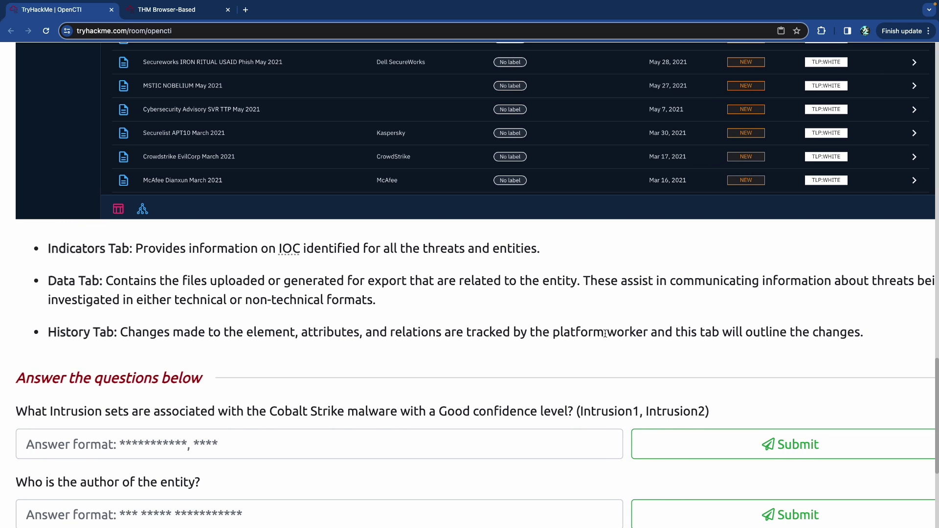
- Read the Task 5 questions, reset the page zoom, and check the Intrusion sets view in the Knowledge Tab example image
{"action": "scroll", "coordinate": [601, 334], "scroll_direction": "down", "scroll_amount": 3}
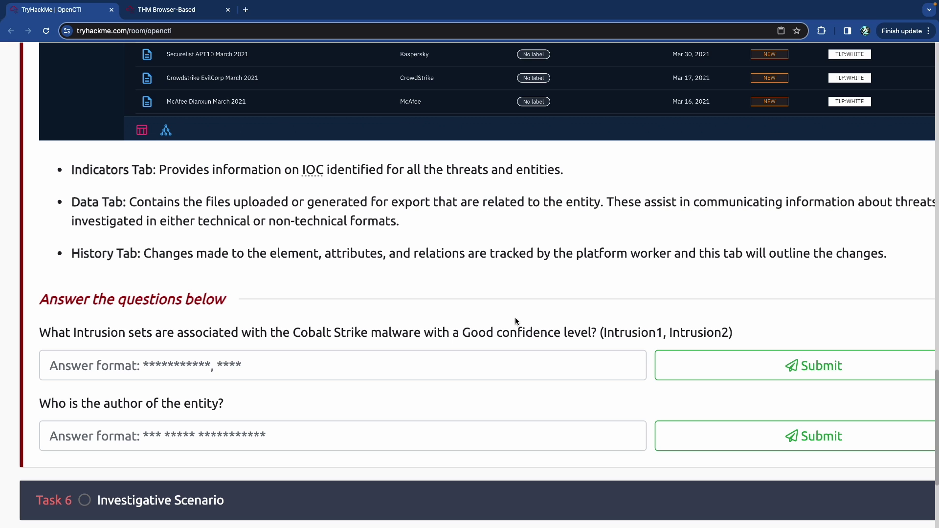
{"action": "key", "text": "super+0"}
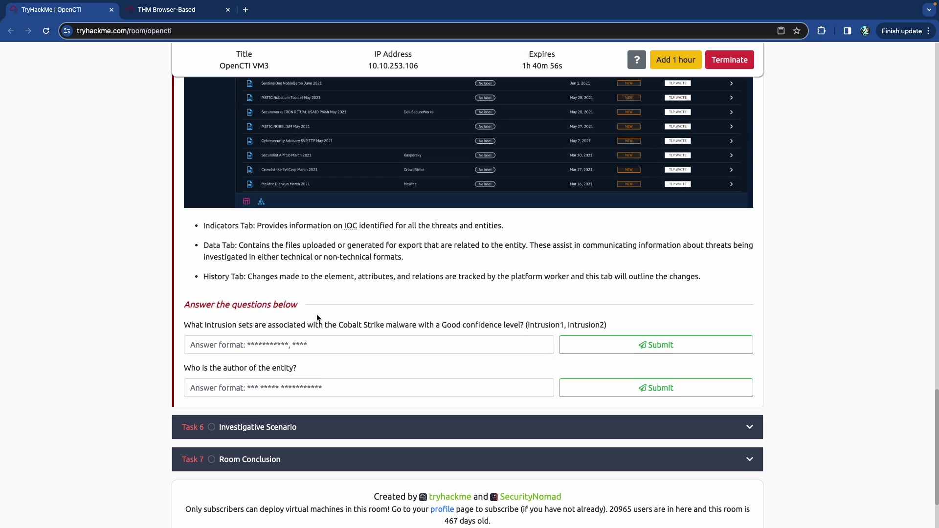
{"action": "scroll", "coordinate": [317, 315], "scroll_direction": "up", "scroll_amount": 7}
{"action": "scroll", "coordinate": [318, 318], "scroll_direction": "up", "scroll_amount": 8}
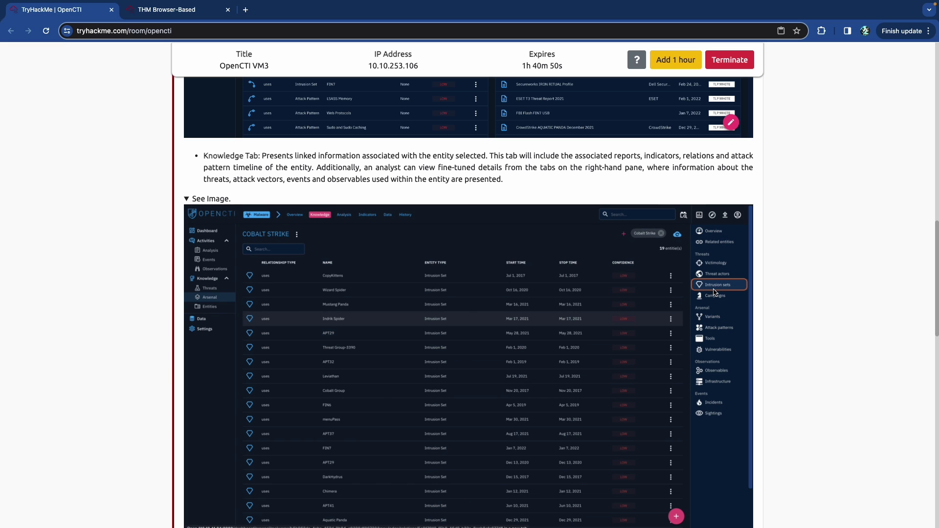
- Switch to OpenCTI and open the Cobalt Strike entry from the Arsenal malware list
{"action": "key", "text": "ctrl+Tab"}
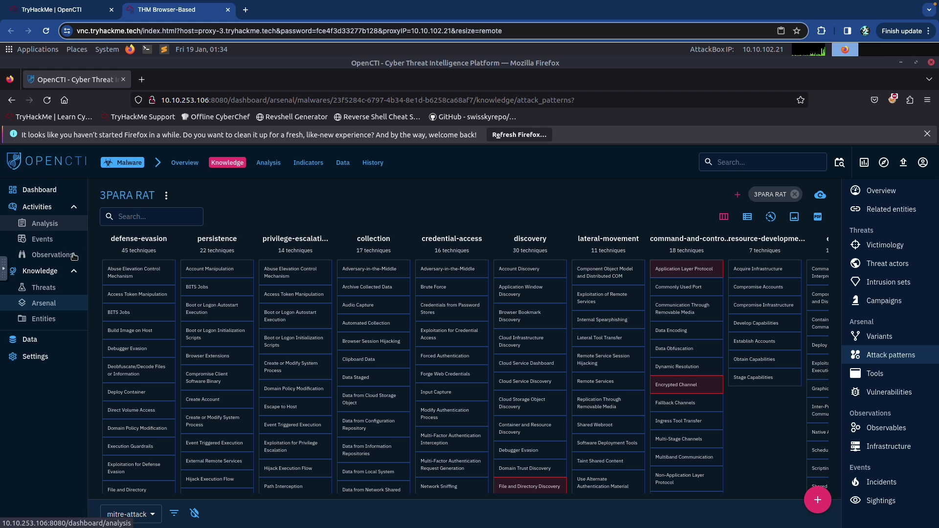
{"action": "left_click", "coordinate": [129, 165]}
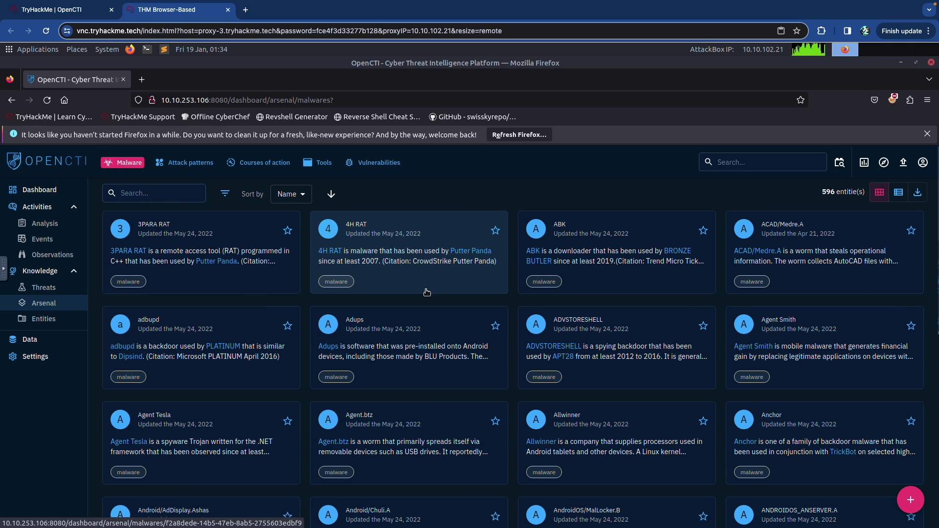
{"action": "scroll", "coordinate": [427, 292], "scroll_direction": "down", "scroll_amount": 5}
{"action": "scroll", "coordinate": [422, 292], "scroll_direction": "down", "scroll_amount": 15}
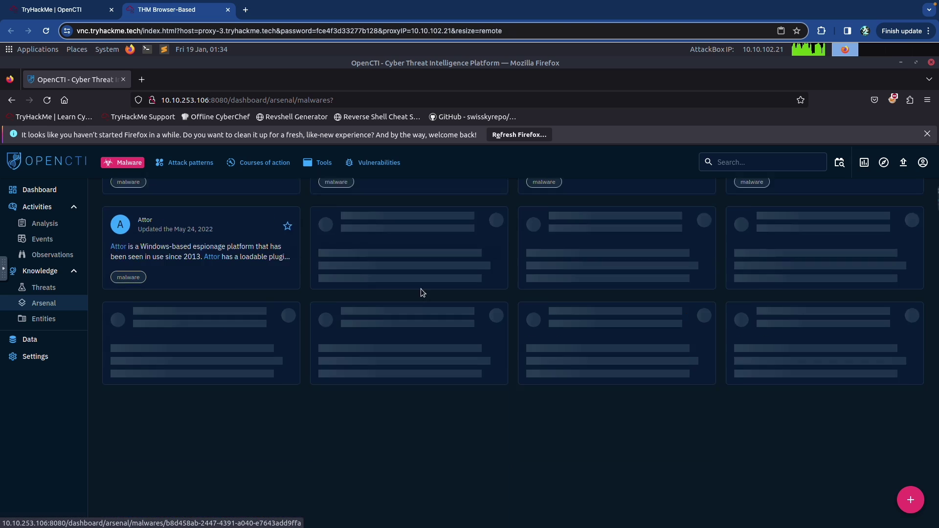
{"action": "scroll", "coordinate": [418, 289], "scroll_direction": "up", "scroll_amount": 2}
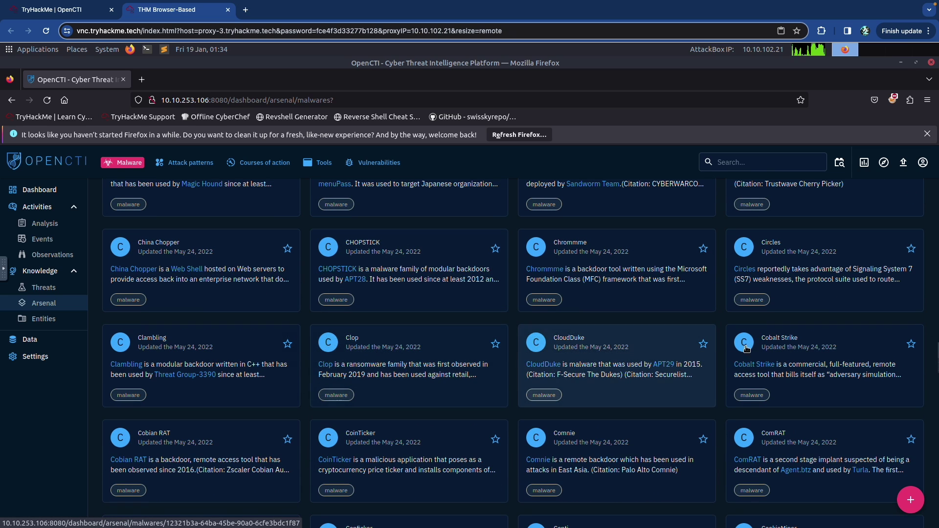
{"action": "left_click", "coordinate": [783, 350]}
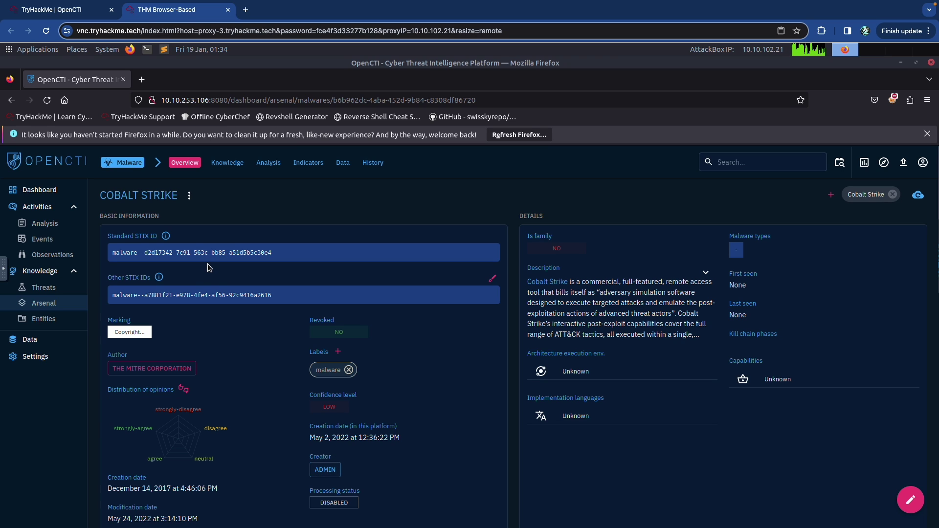
- Examine the confidence levels of the intrusion sets in Cobalt Strike's Knowledge section
{"action": "left_click", "coordinate": [228, 162]}
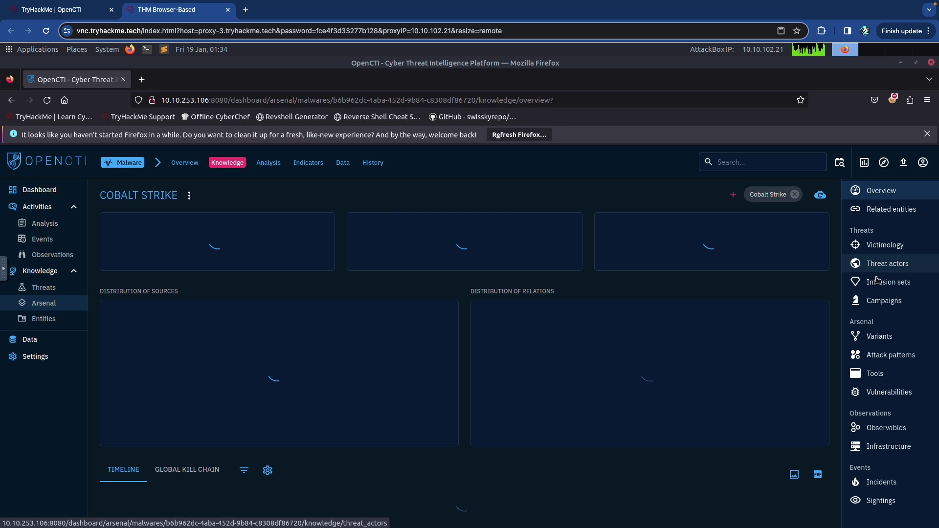
{"action": "left_click", "coordinate": [888, 283]}
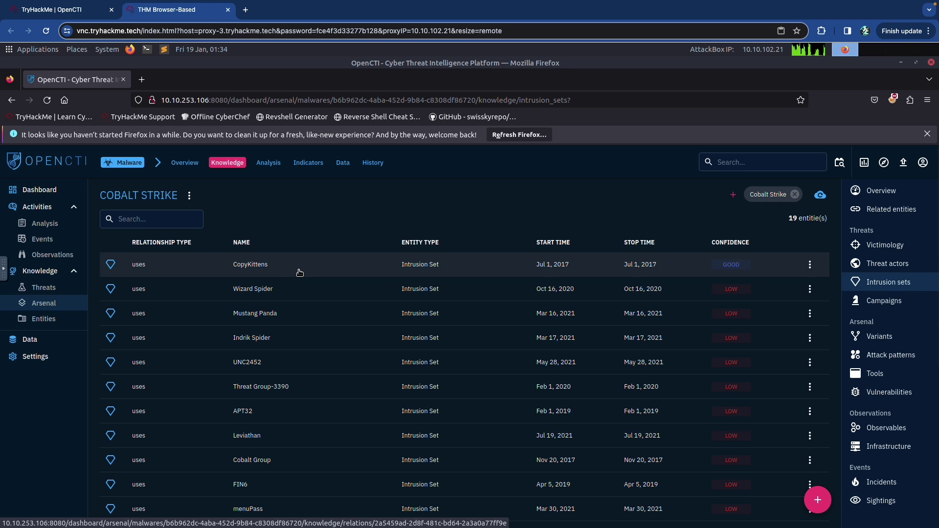
{"action": "scroll", "coordinate": [300, 272], "scroll_direction": "down", "scroll_amount": 2}
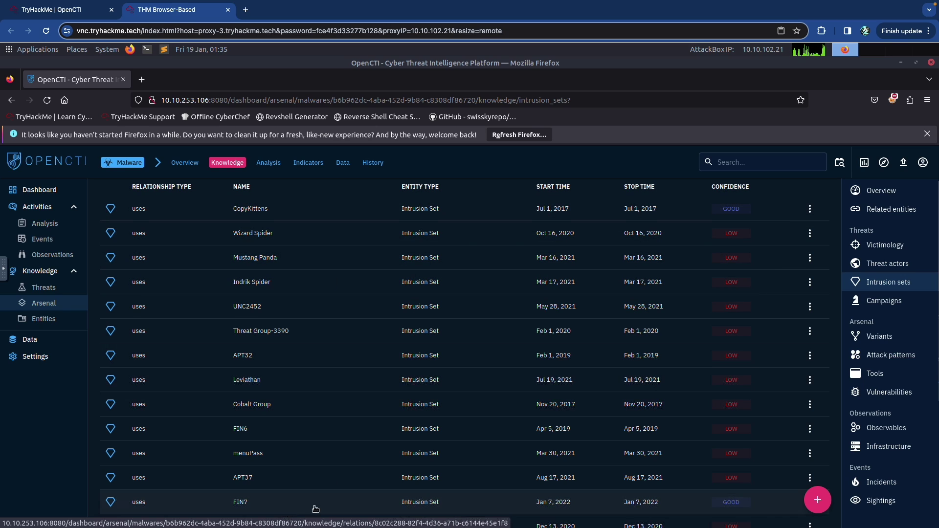
{"action": "scroll", "coordinate": [266, 484], "scroll_direction": "down", "scroll_amount": 3}
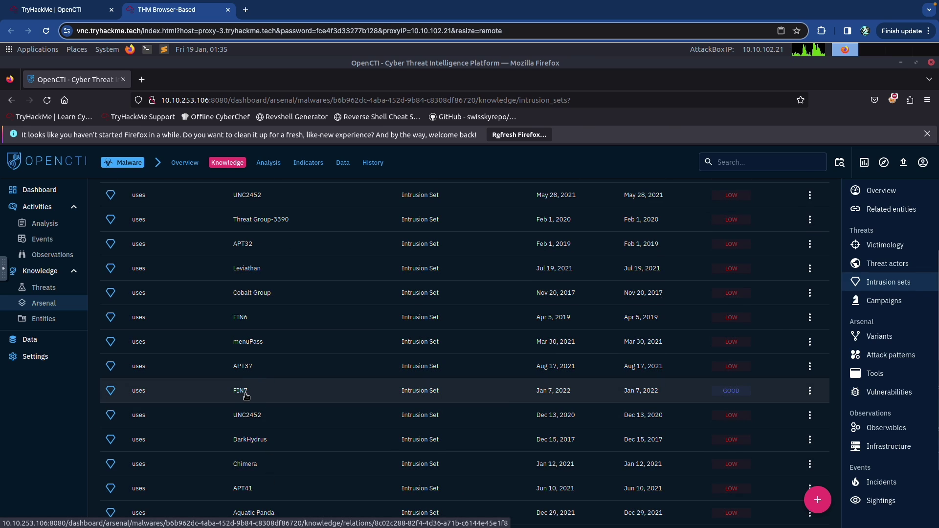
{"action": "scroll", "coordinate": [248, 396], "scroll_direction": "down", "scroll_amount": 3}
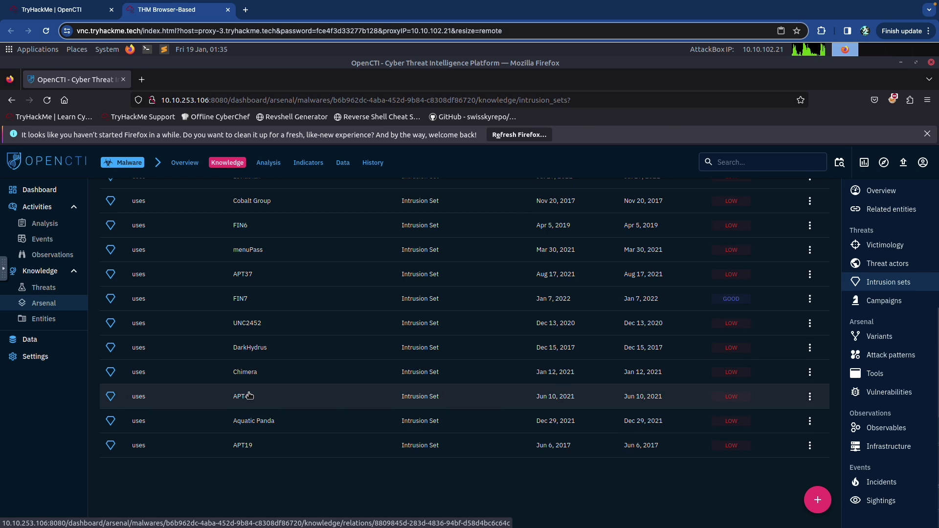
{"action": "scroll", "coordinate": [249, 396], "scroll_direction": "up", "scroll_amount": 7}
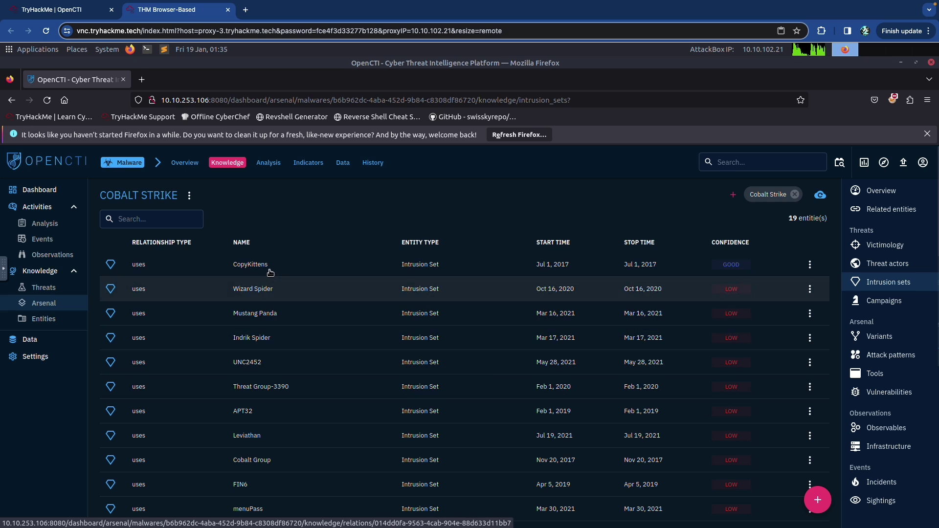
- Return to the TryHackMe room and submit "CopyKittens, Fin7" as the answer to Task 5's intrusion sets question
{"action": "key", "text": "ctrl+shift+Tab"}
{"action": "scroll", "coordinate": [240, 311], "scroll_direction": "down", "scroll_amount": 15}
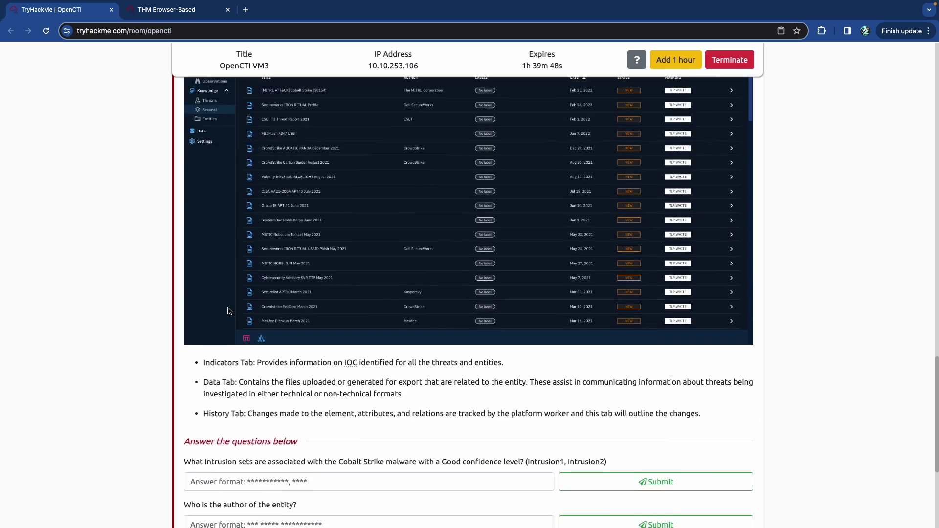
{"action": "left_click", "coordinate": [276, 295]}
{"action": "type", "text": "CopyKittens, Fin7"}
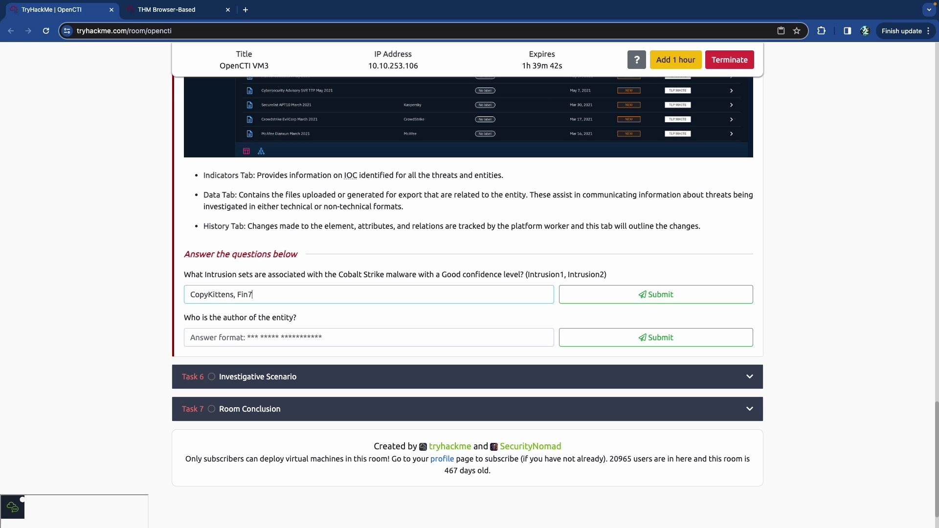
{"action": "key", "text": "Return"}
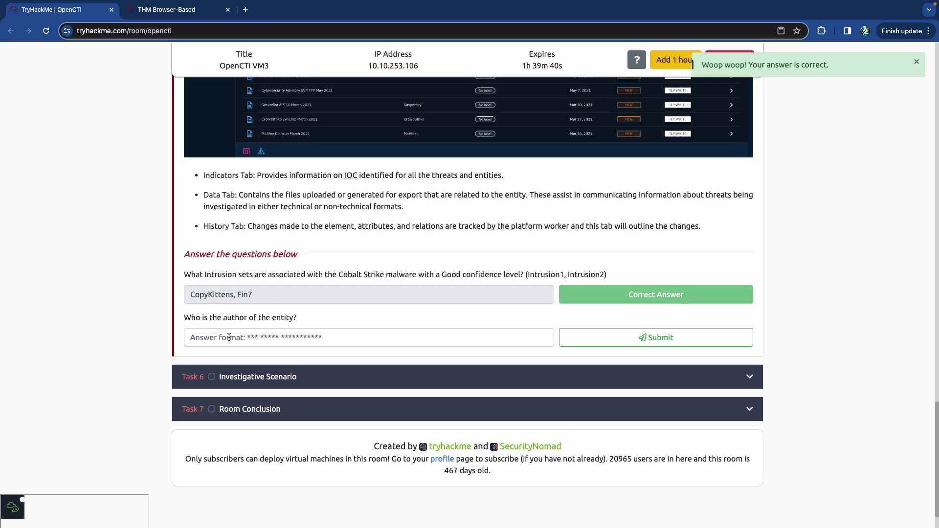
- Check the Task 5 author question, then look through the authors of Cobalt Strike's Analysis reports in OpenCTI
{"action": "left_click", "coordinate": [228, 336]}
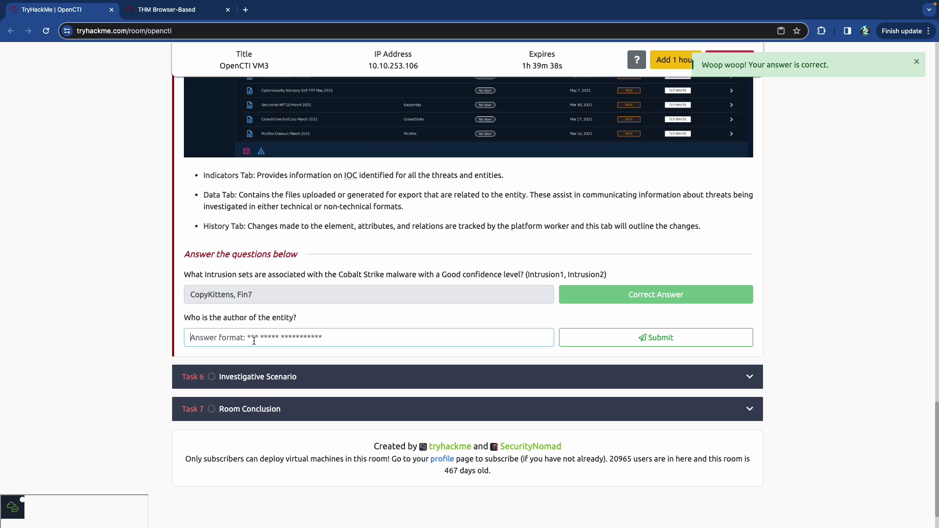
{"action": "scroll", "coordinate": [283, 339], "scroll_direction": "up", "scroll_amount": 1}
{"action": "left_click_drag", "start_coordinate": [339, 313], "coordinate": [385, 313]}
{"action": "left_click", "coordinate": [371, 313]}
{"action": "key", "text": "ctrl+Tab"}
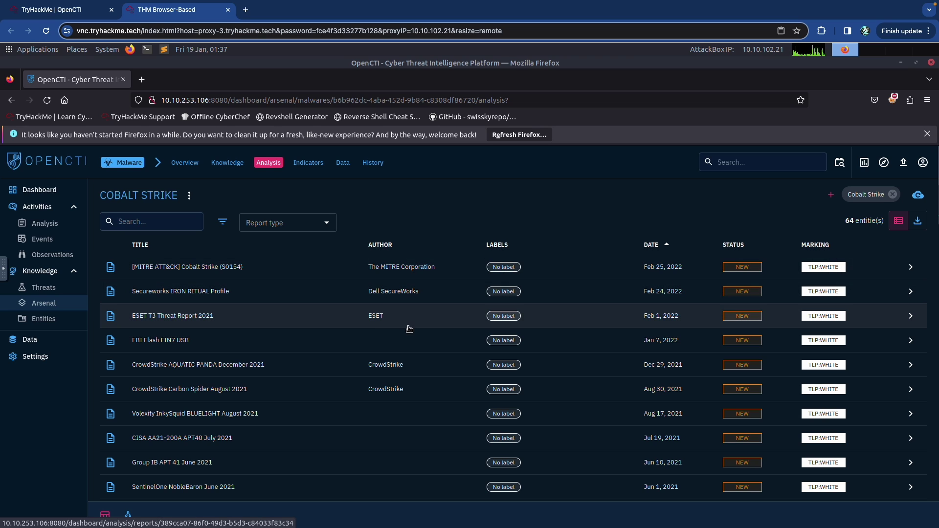
{"action": "scroll", "coordinate": [401, 326], "scroll_direction": "down", "scroll_amount": 7}
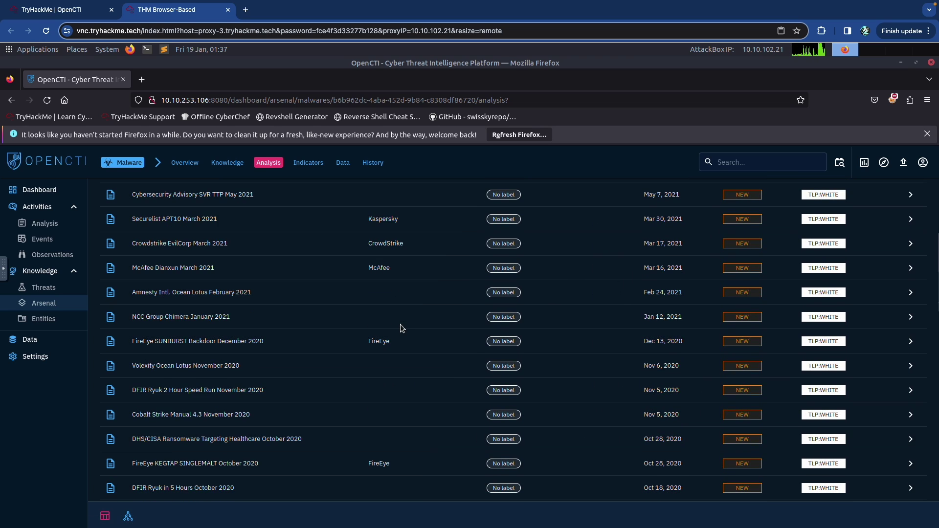
{"action": "scroll", "coordinate": [401, 328], "scroll_direction": "up", "scroll_amount": 2}
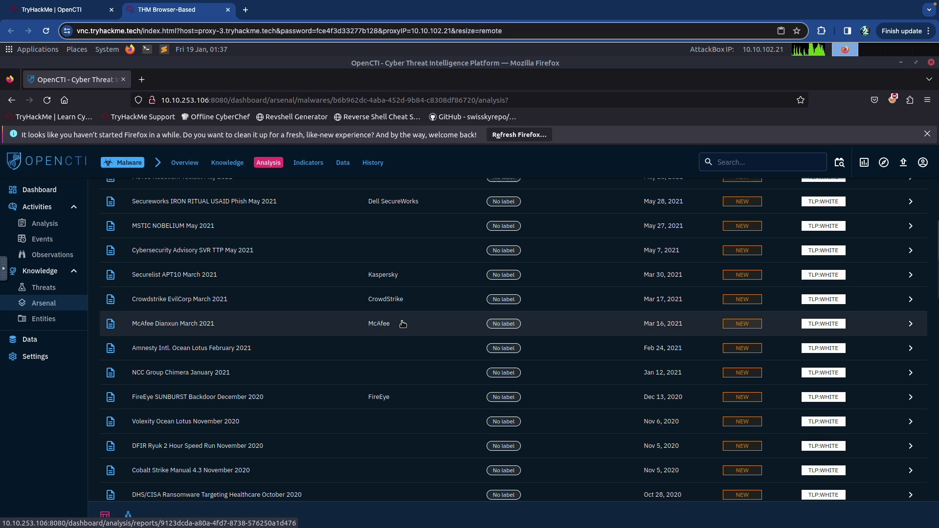
{"action": "scroll", "coordinate": [402, 324], "scroll_direction": "down", "scroll_amount": 5}
{"action": "scroll", "coordinate": [402, 325], "scroll_direction": "up", "scroll_amount": 10}
{"action": "scroll", "coordinate": [403, 324], "scroll_direction": "down", "scroll_amount": 15}
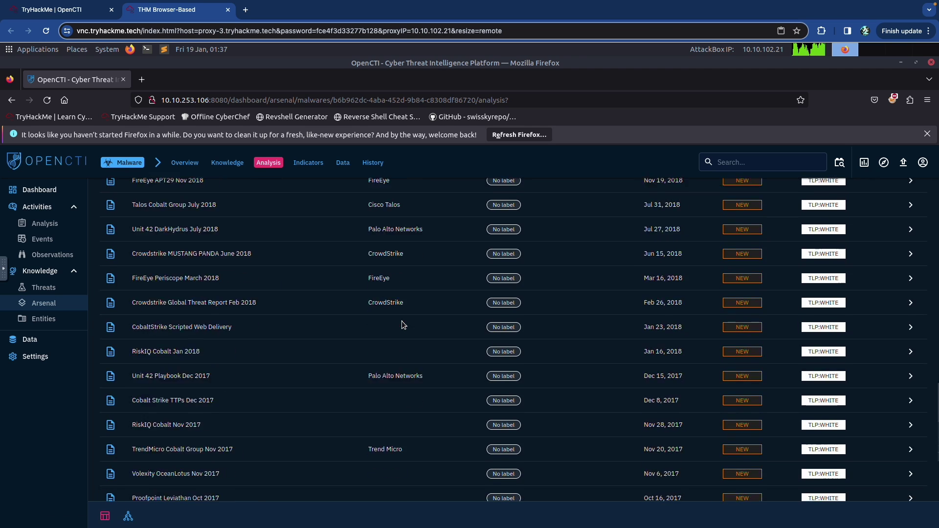
{"action": "scroll", "coordinate": [402, 325], "scroll_direction": "up", "scroll_amount": 5}
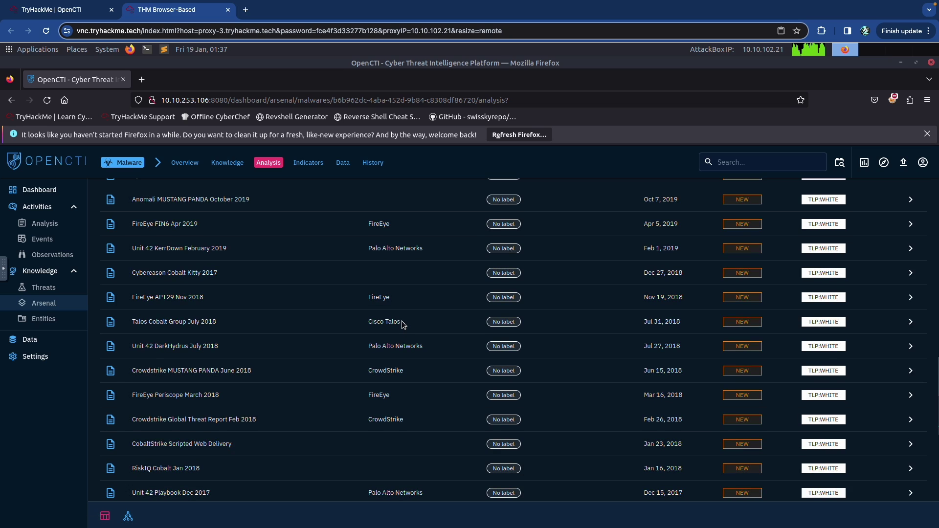
{"action": "scroll", "coordinate": [408, 354], "scroll_direction": "up", "scroll_amount": 15}
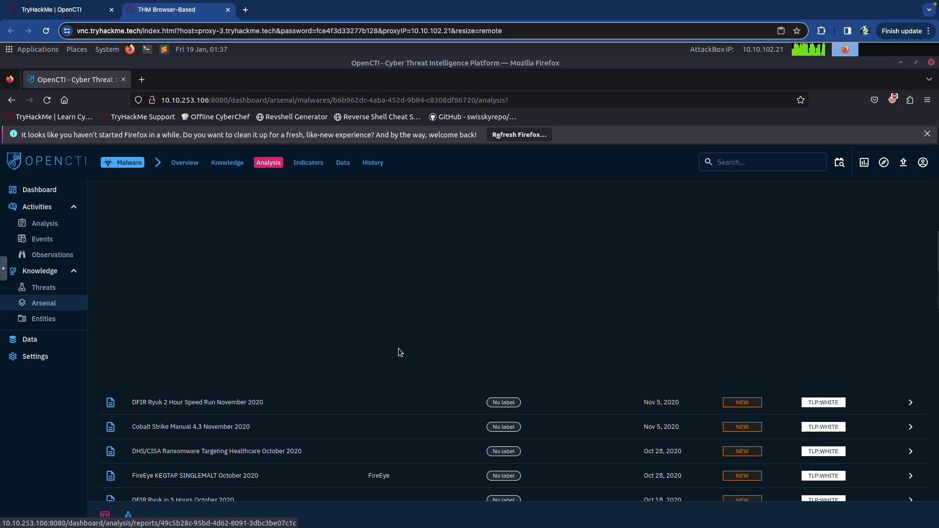
- Return to the TryHackMe room and submit "the mitre corporation" as the answer to Task 5's entity author question
{"action": "key", "text": "ctrl+shift+Tab"}
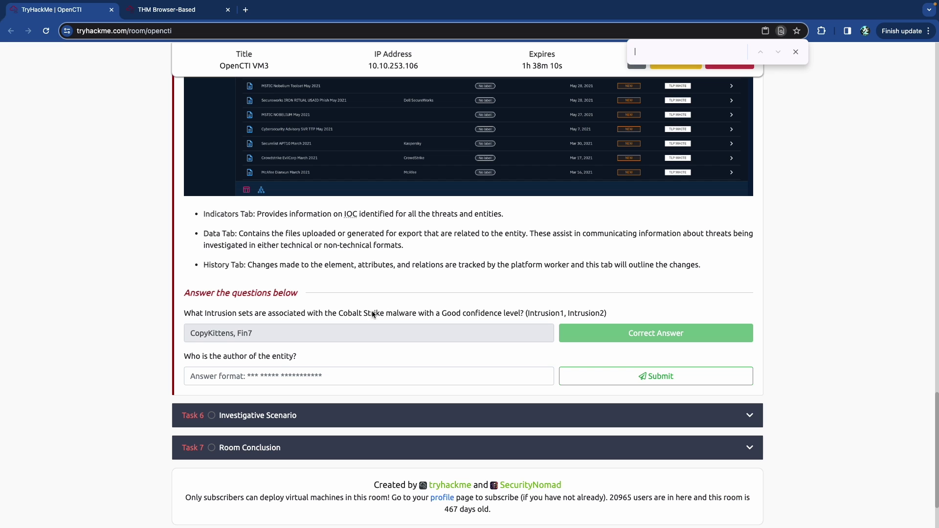
{"action": "left_click", "coordinate": [317, 376]}
{"action": "type", "text": "the mitre corporation"}
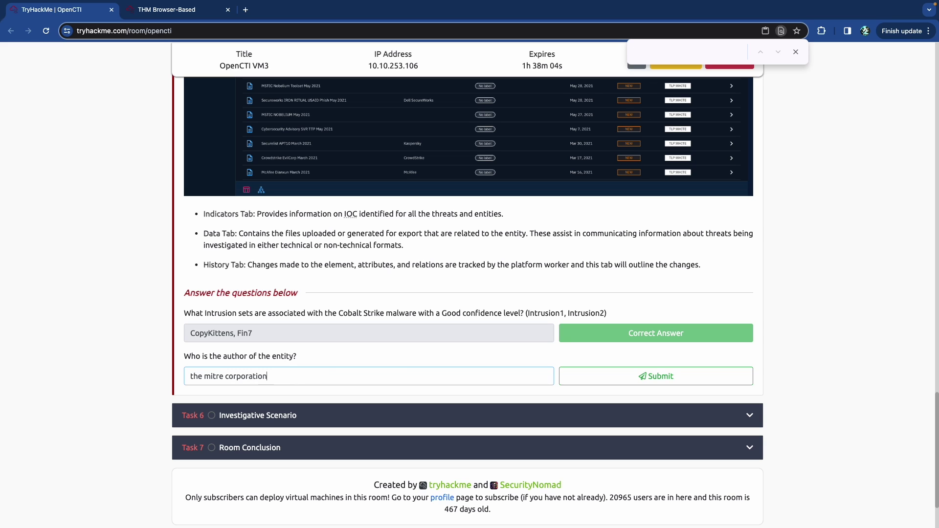
{"action": "key", "text": "Return"}
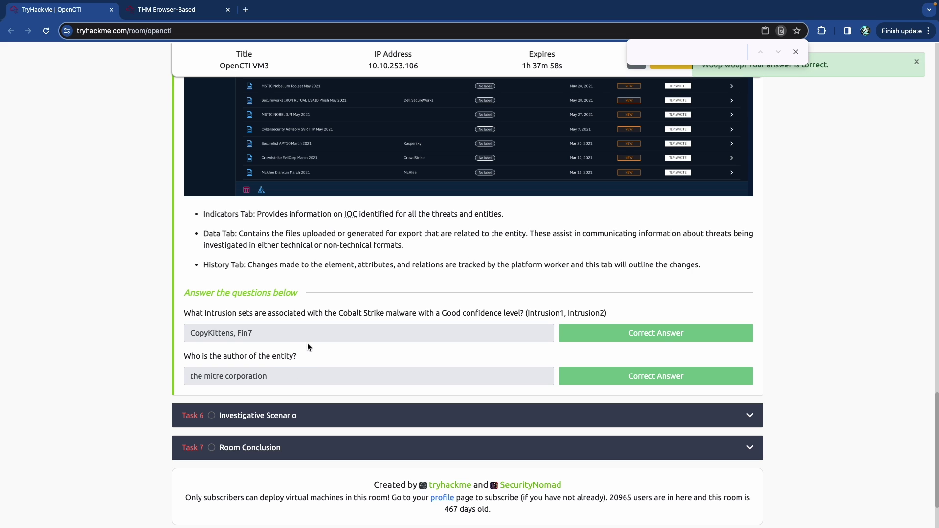
- Expand Task 6, Investigative Scenario, and read its CaddyWiper and APT37 assignment and first questions
{"action": "scroll", "coordinate": [318, 348], "scroll_direction": "up", "scroll_amount": 3}
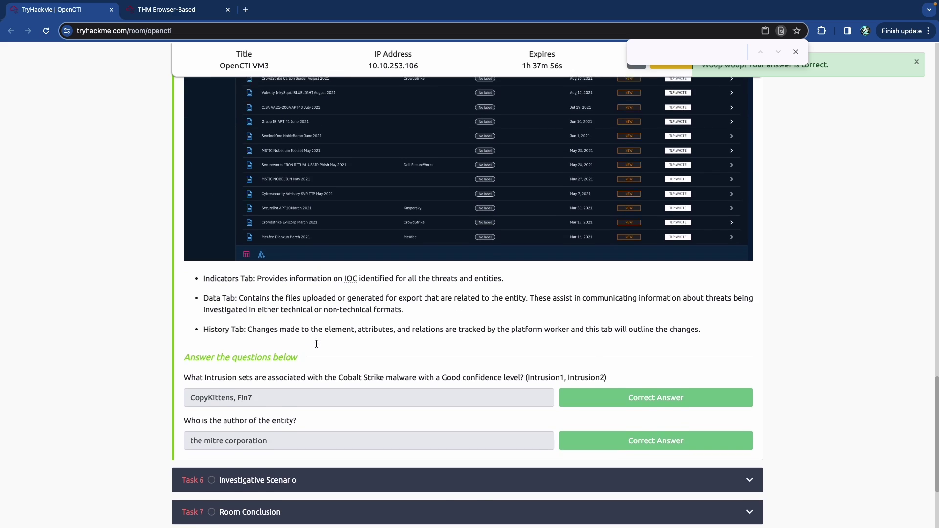
{"action": "scroll", "coordinate": [316, 345], "scroll_direction": "down", "scroll_amount": 3}
{"action": "scroll", "coordinate": [316, 346], "scroll_direction": "down", "scroll_amount": 1}
{"action": "left_click", "coordinate": [322, 385]}
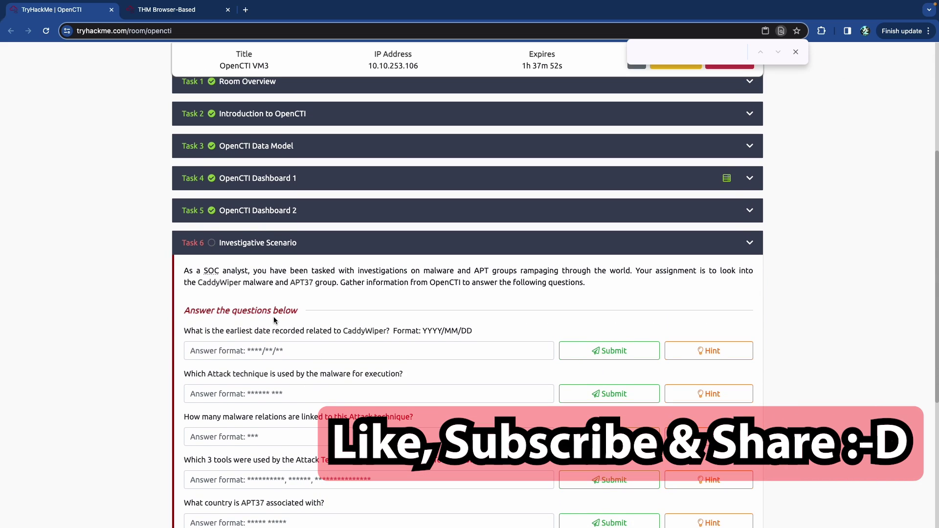
{"action": "scroll", "coordinate": [302, 277], "scroll_direction": "up", "scroll_amount": 5, "text": "ctrl"}
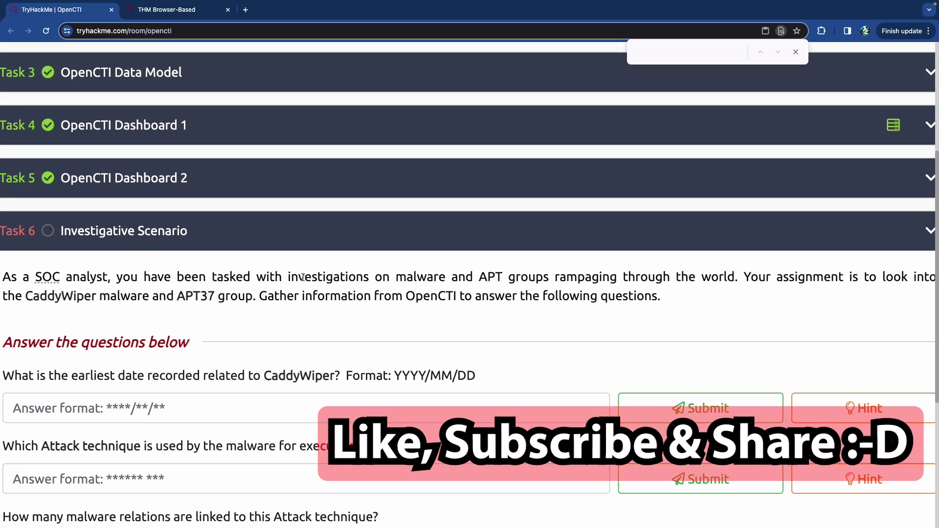
{"action": "scroll", "coordinate": [303, 277], "scroll_direction": "left", "scroll_amount": 1}
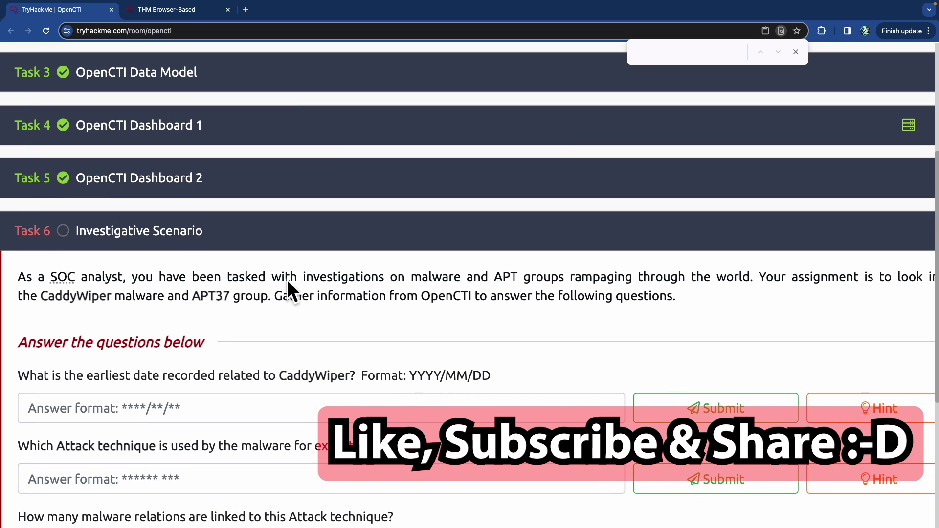
{"action": "scroll", "coordinate": [458, 280], "scroll_direction": "right", "scroll_amount": 3}
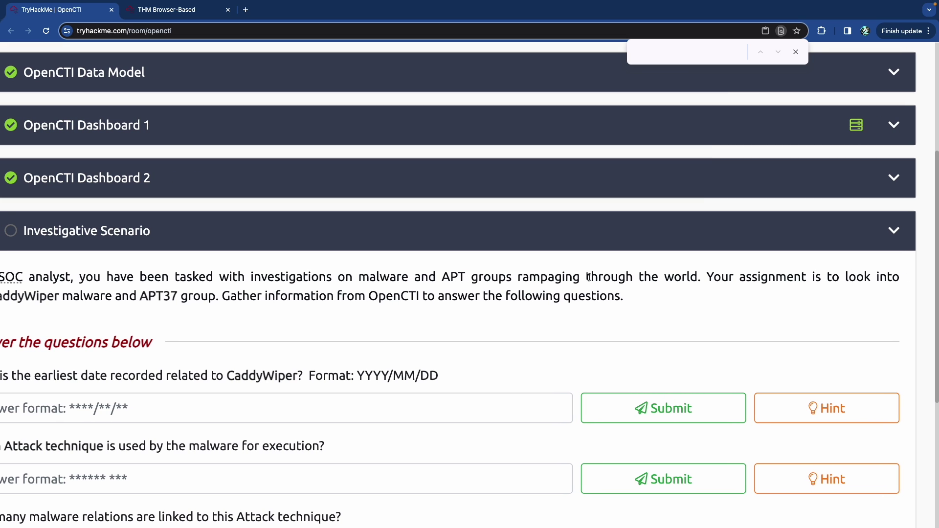
{"action": "scroll", "coordinate": [589, 276], "scroll_direction": "left", "scroll_amount": 3}
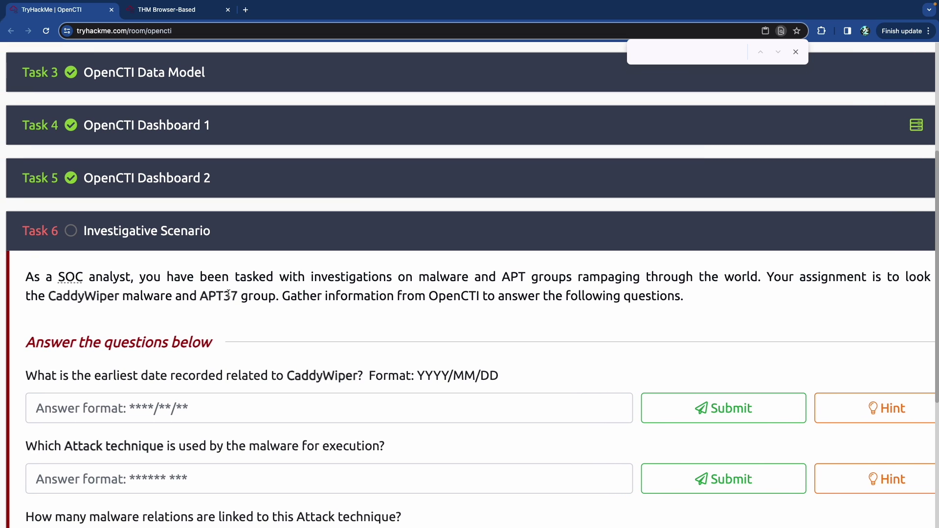
{"action": "double_click", "coordinate": [91, 299]}
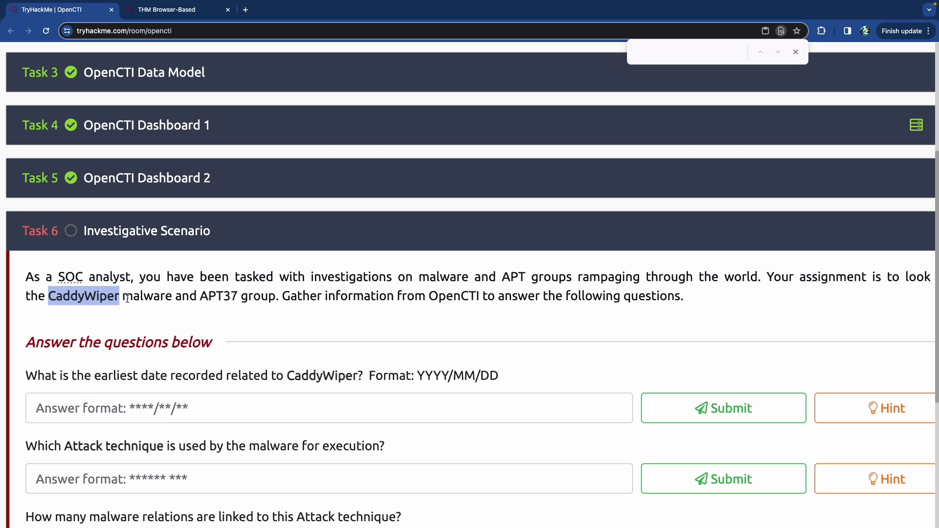
{"action": "double_click", "coordinate": [214, 297]}
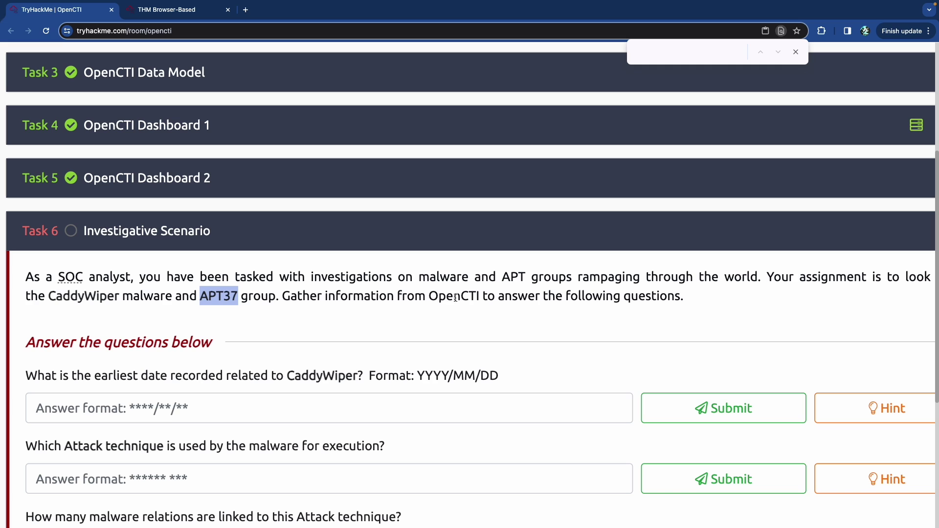
{"action": "scroll", "coordinate": [528, 299], "scroll_direction": "down", "scroll_amount": 3}
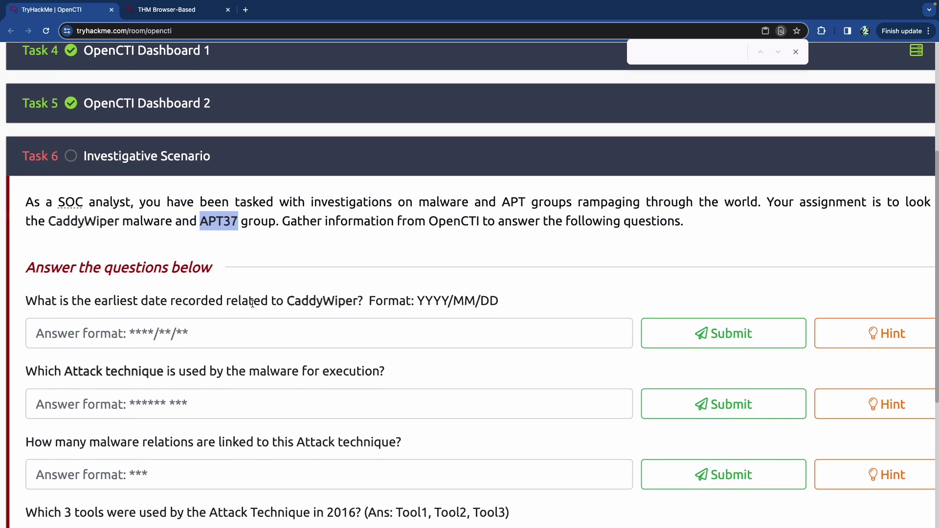
- Copy "CaddyWiper" from the Task 6 date question, search for it among OpenCTI's malware, and open its entry
{"action": "double_click", "coordinate": [315, 303]}
{"action": "key", "text": "super+c"}
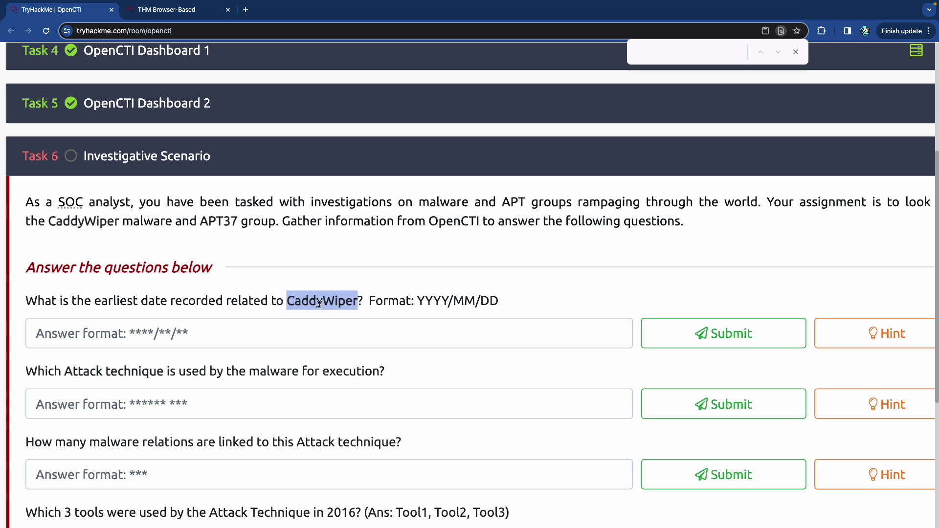
{"action": "key", "text": "ctrl+Tab"}
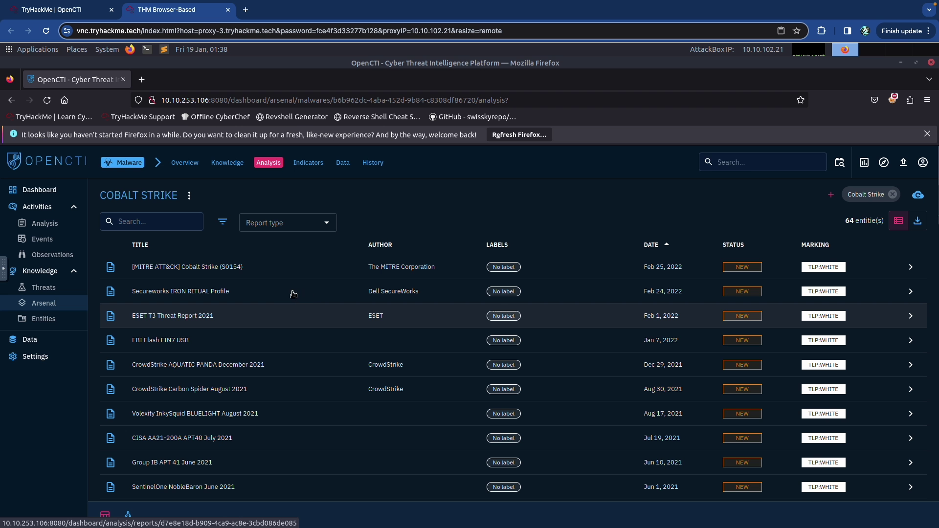
{"action": "left_click", "coordinate": [128, 165]}
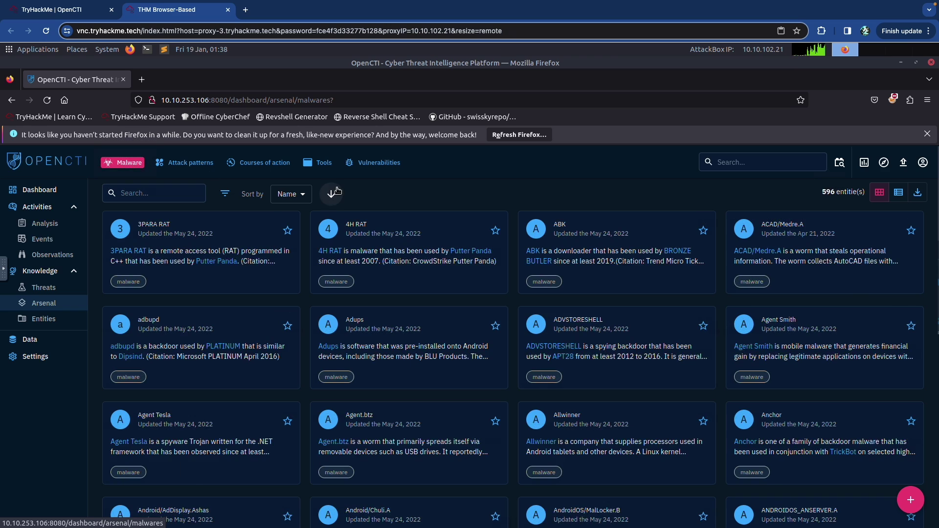
{"action": "left_click", "coordinate": [143, 199]}
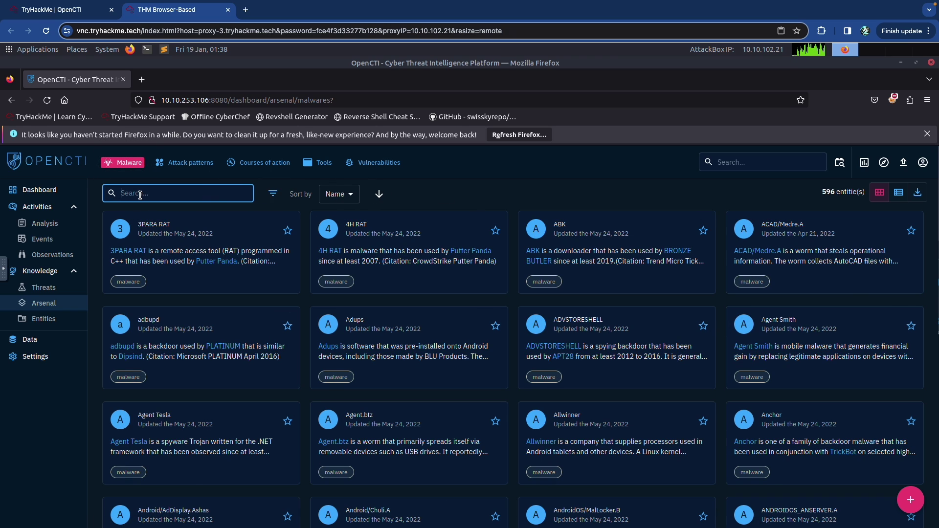
{"action": "right_click", "coordinate": [143, 198]}
{"action": "left_click", "coordinate": [164, 257]}
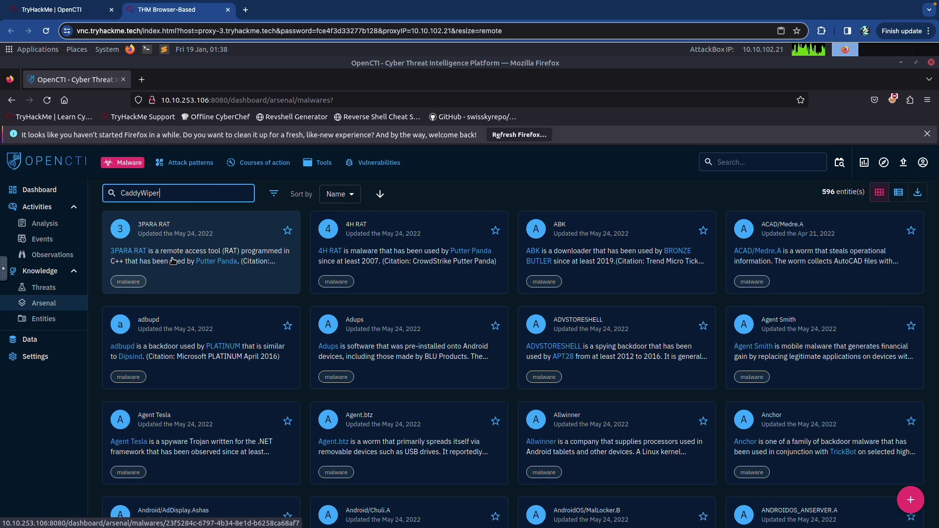
{"action": "key", "text": "Return"}
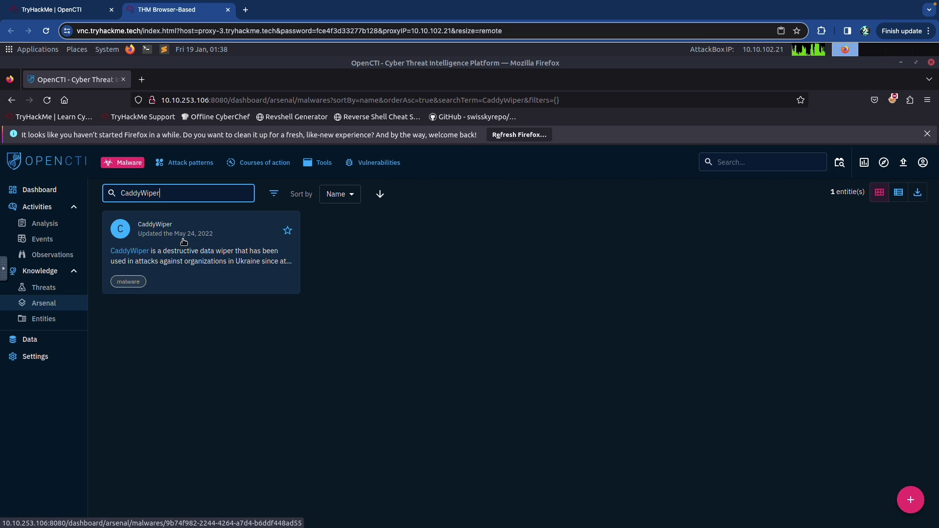
{"action": "left_click", "coordinate": [201, 233]}
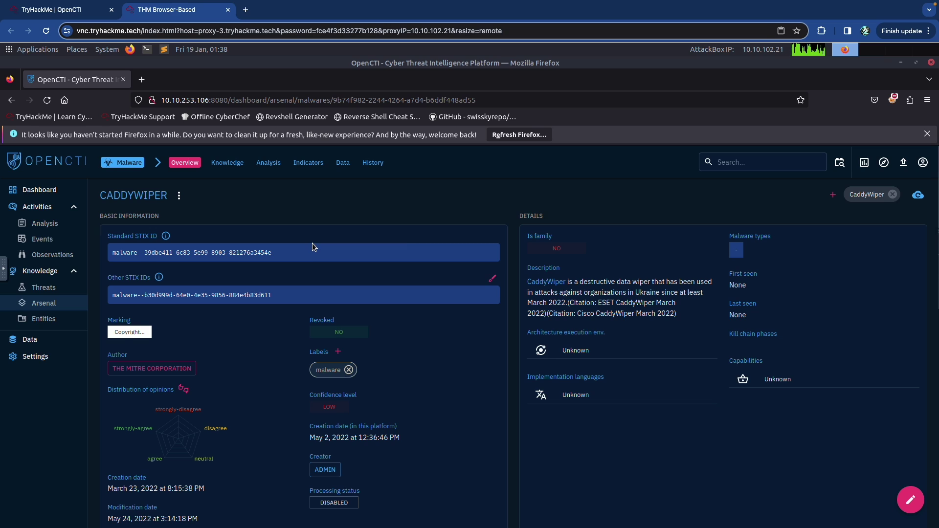
- Recheck the earliest-date question, then examine CaddyWiper's latest reports and the dates in the ESET CaddyWiper March 2022 report
{"action": "key", "text": "ctrl+shift+Tab"}
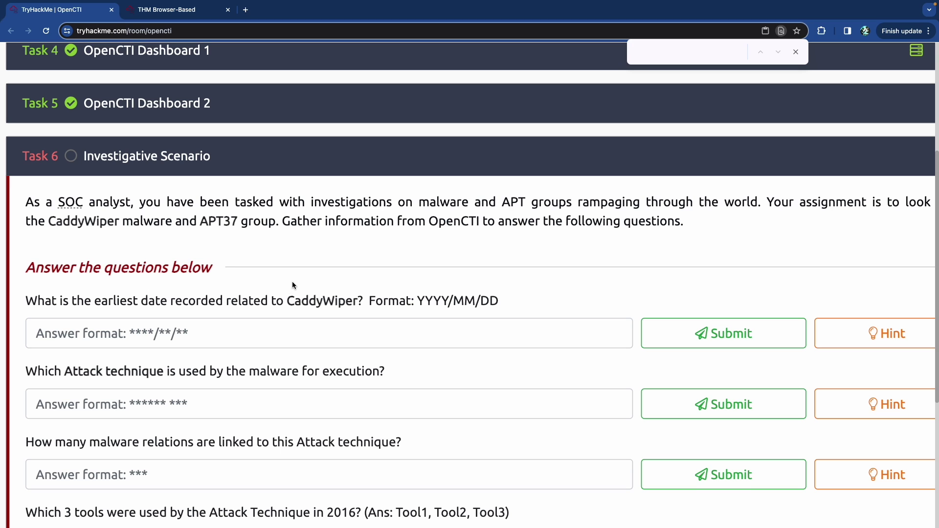
{"action": "key", "text": "ctrl+Tab"}
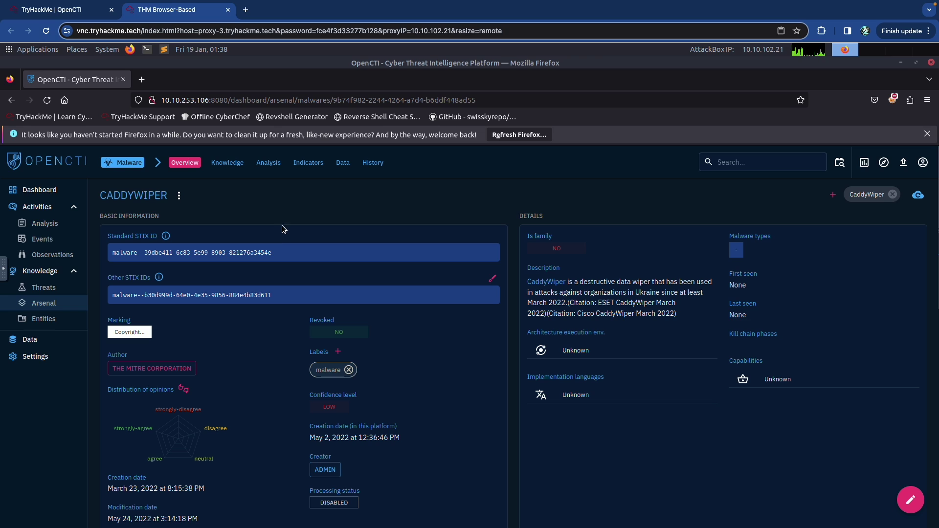
{"action": "left_click", "coordinate": [374, 167]}
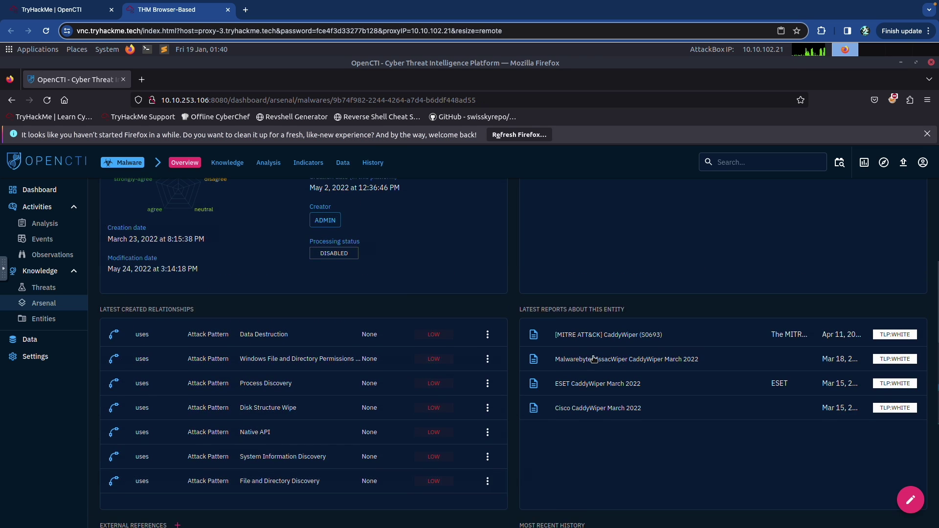
{"action": "scroll", "coordinate": [589, 377], "scroll_direction": "up", "scroll_amount": 2}
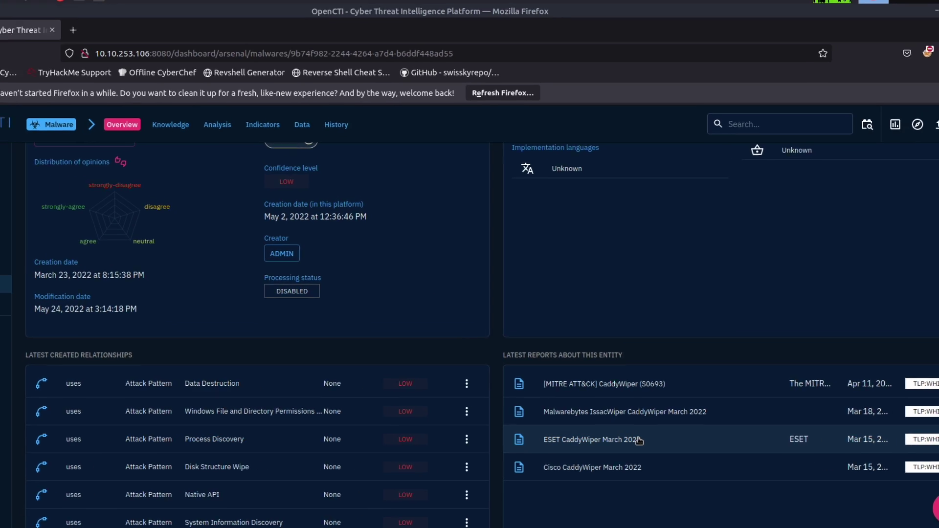
{"action": "scroll", "coordinate": [577, 415], "scroll_direction": "down", "scroll_amount": 6}
{"action": "scroll", "coordinate": [553, 255], "scroll_direction": "up", "scroll_amount": 3}
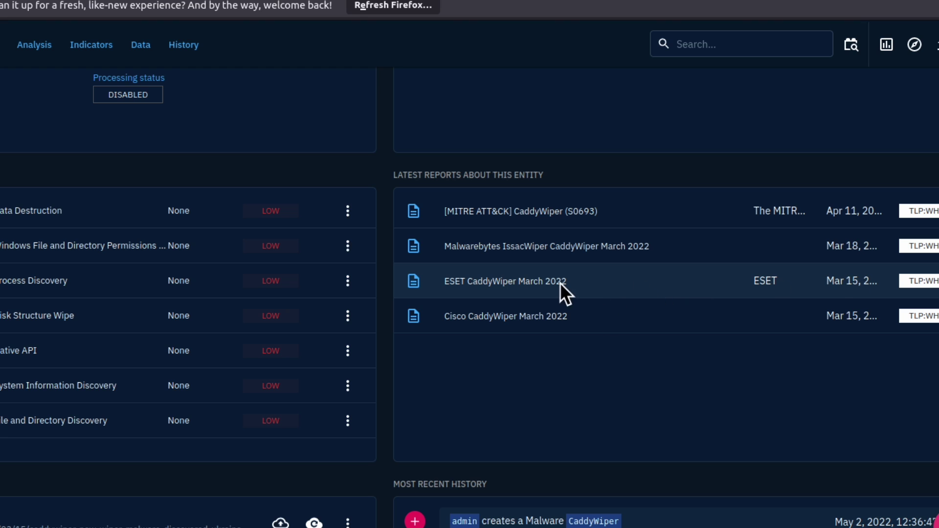
{"action": "left_click", "coordinate": [521, 282]}
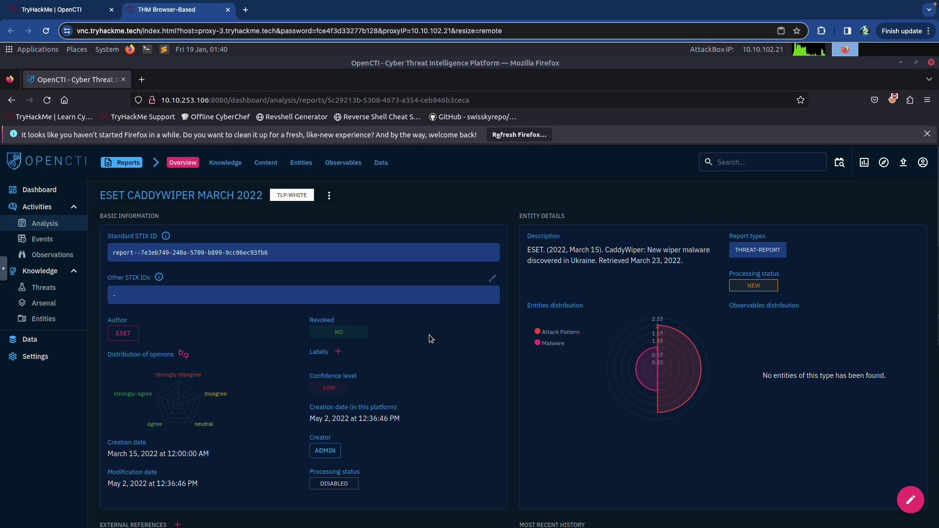
{"action": "scroll", "coordinate": [324, 297], "scroll_direction": "down", "scroll_amount": 1}
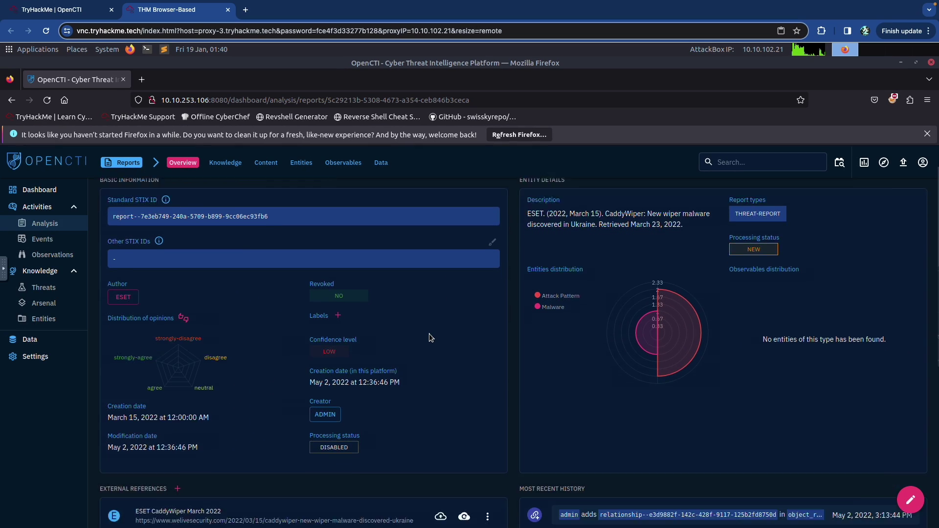
{"action": "scroll", "coordinate": [430, 337], "scroll_direction": "down", "scroll_amount": 3}
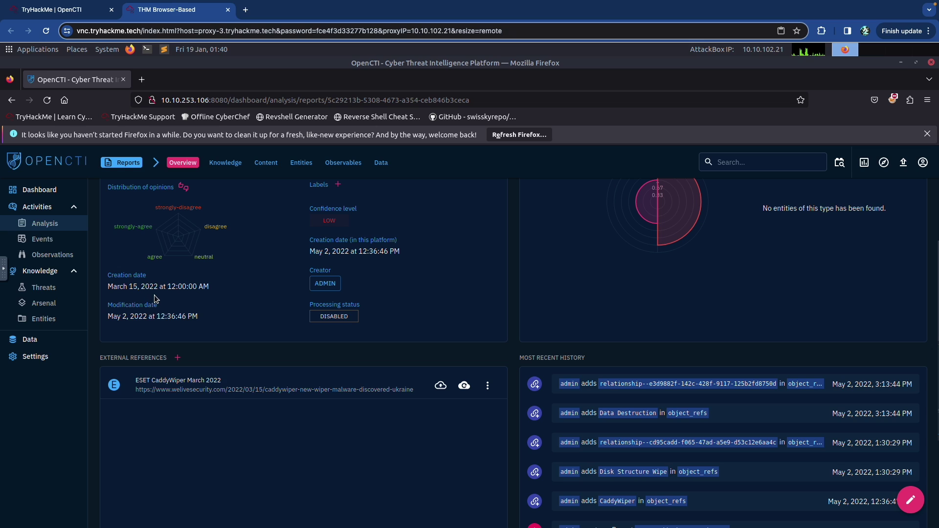
- Return to the TryHackMe room and submit "2022/03/15" as the answer to Task 6's earliest CaddyWiper date question
{"action": "key", "text": "ctrl+shift+Tab"}
{"action": "left_click", "coordinate": [308, 316]}
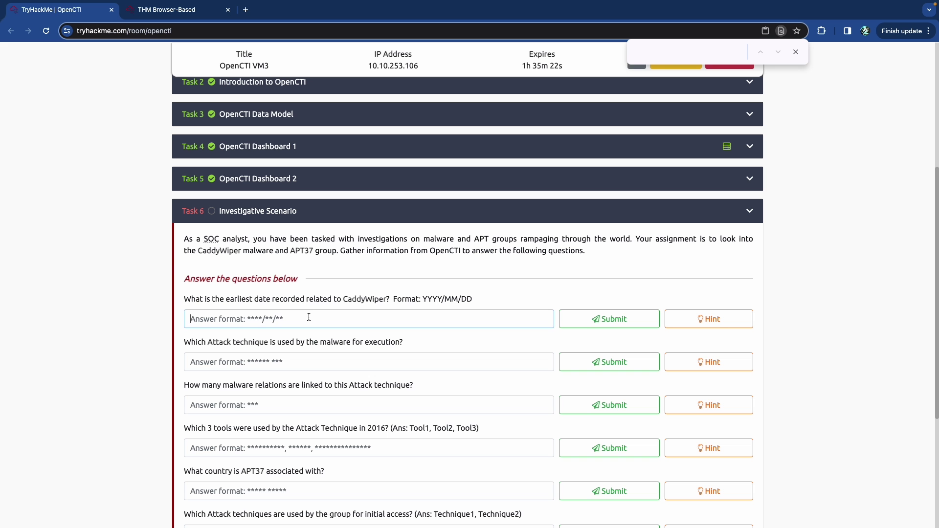
{"action": "type", "text": "2022/03/15"}
{"action": "key", "text": "Return"}
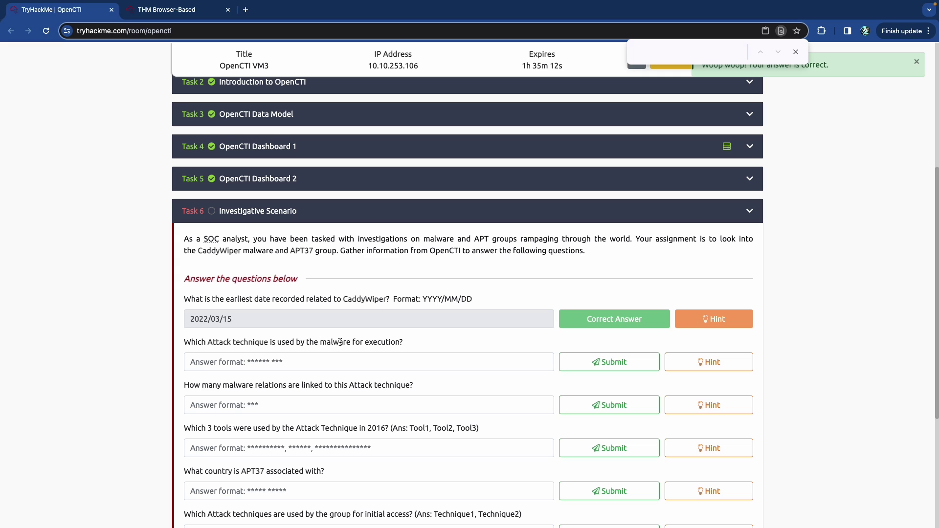
- Switch to OpenCTI, view the ESET report's knowledge graph, and return to CaddyWiper to open its attack patterns matrix
{"action": "key", "text": "ctrl+Tab"}
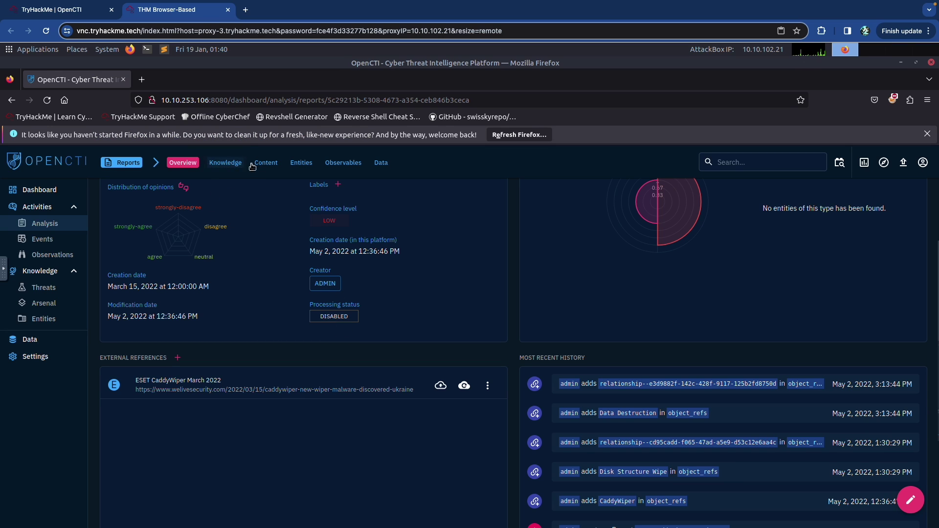
{"action": "left_click", "coordinate": [229, 162]}
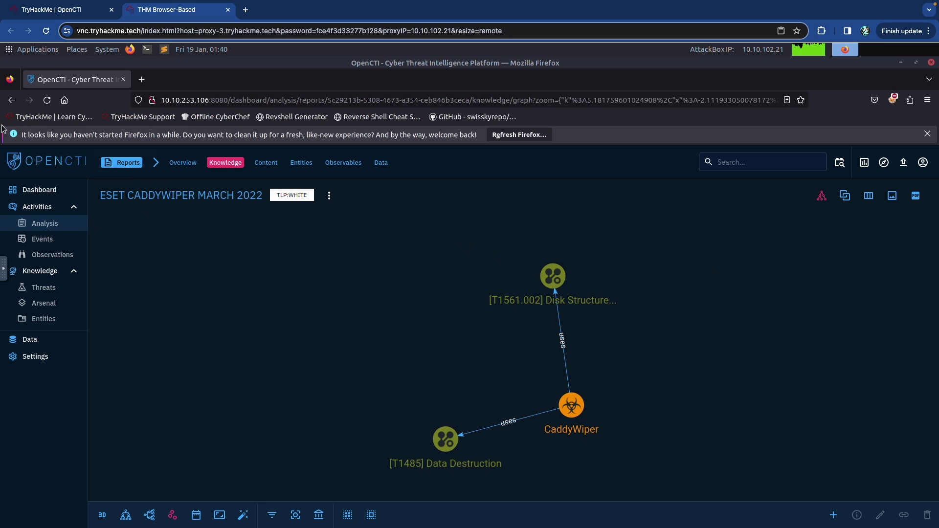
{"action": "left_click", "coordinate": [12, 100]}
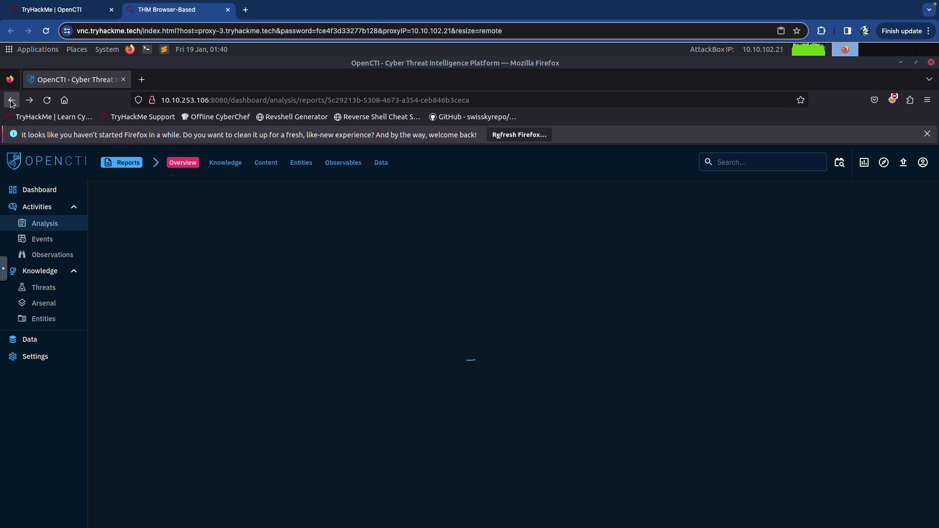
{"action": "left_click", "coordinate": [12, 100]}
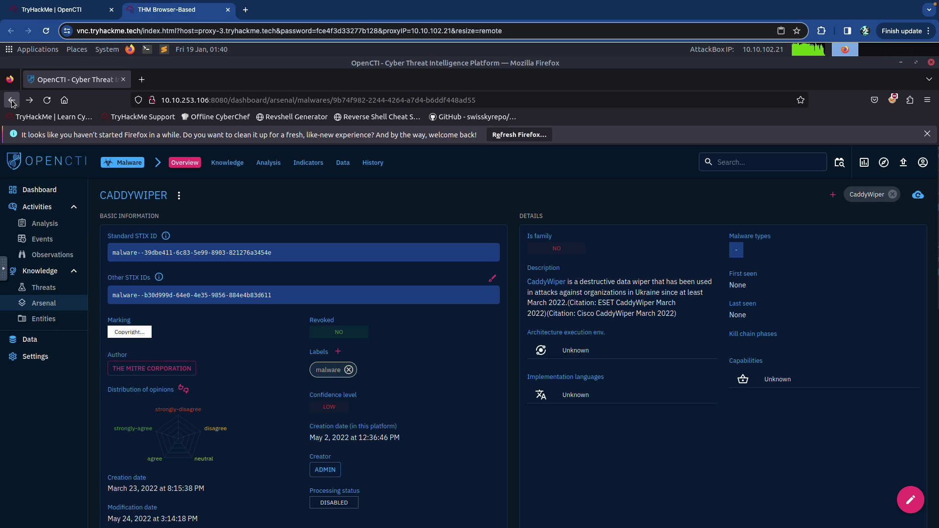
{"action": "left_click", "coordinate": [232, 165]}
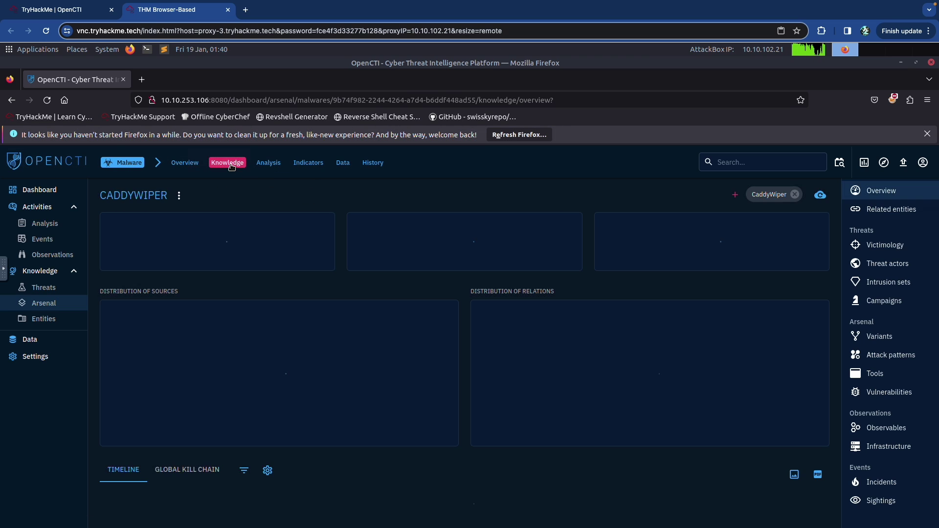
{"action": "left_click", "coordinate": [884, 356]}
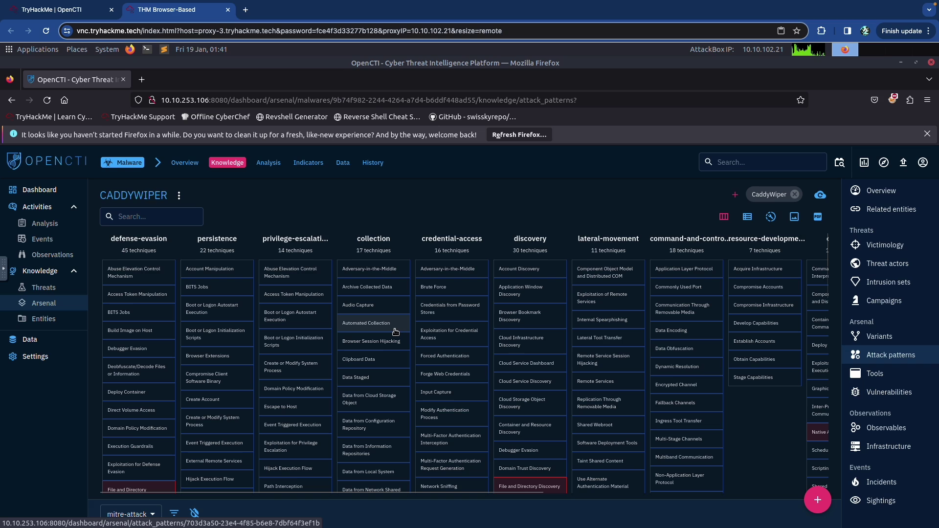
- Recheck the execution technique question, then examine the highlighted techniques under execution in CaddyWiper's attack patterns matrix
{"action": "key", "text": "ctrl+shift+Tab"}
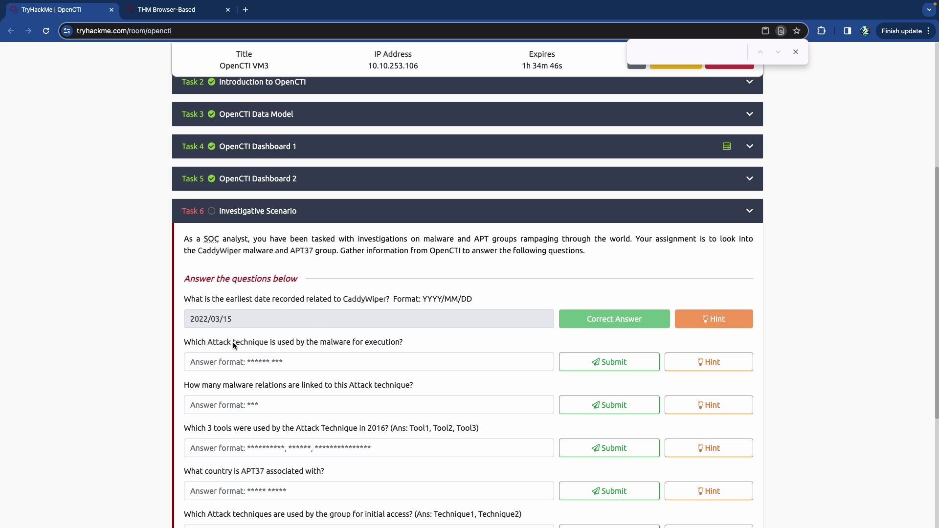
{"action": "key", "text": "ctrl+Tab"}
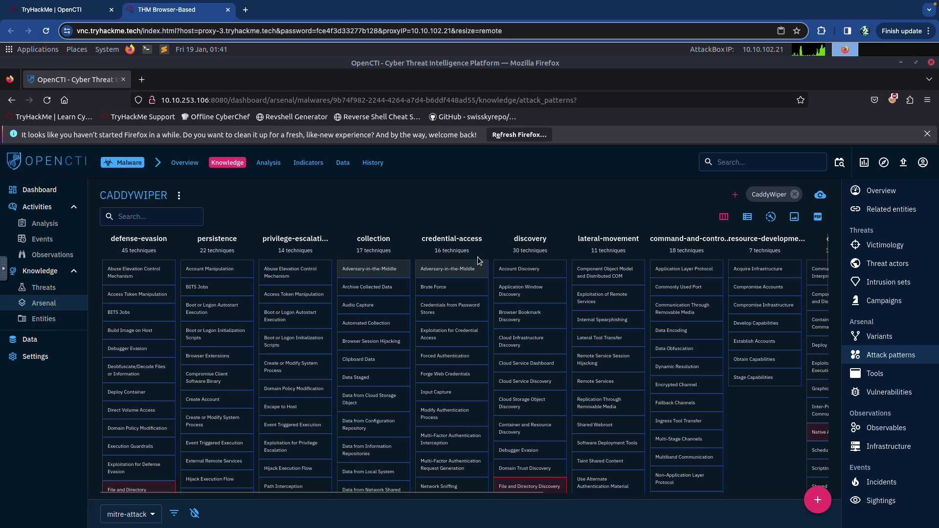
{"action": "scroll", "coordinate": [677, 266], "scroll_direction": "right", "scroll_amount": 3}
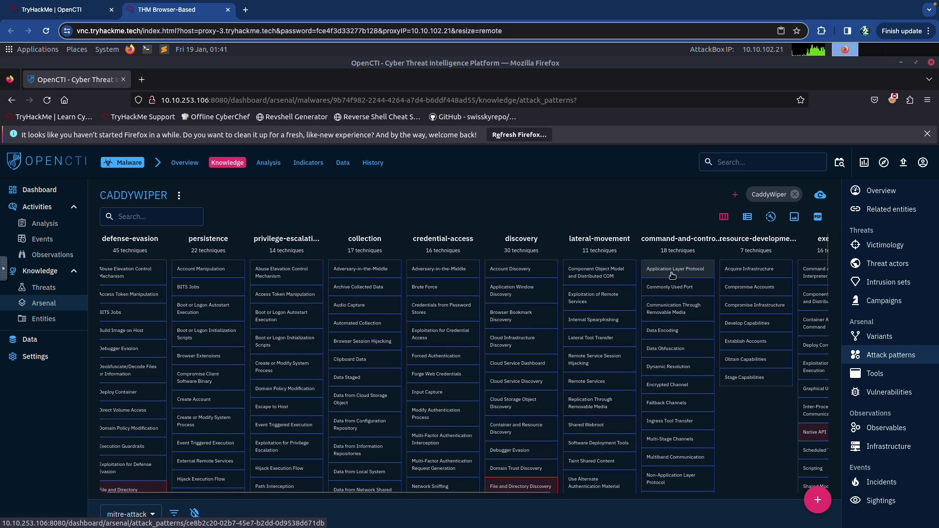
{"action": "scroll", "coordinate": [676, 272], "scroll_direction": "right", "scroll_amount": 5}
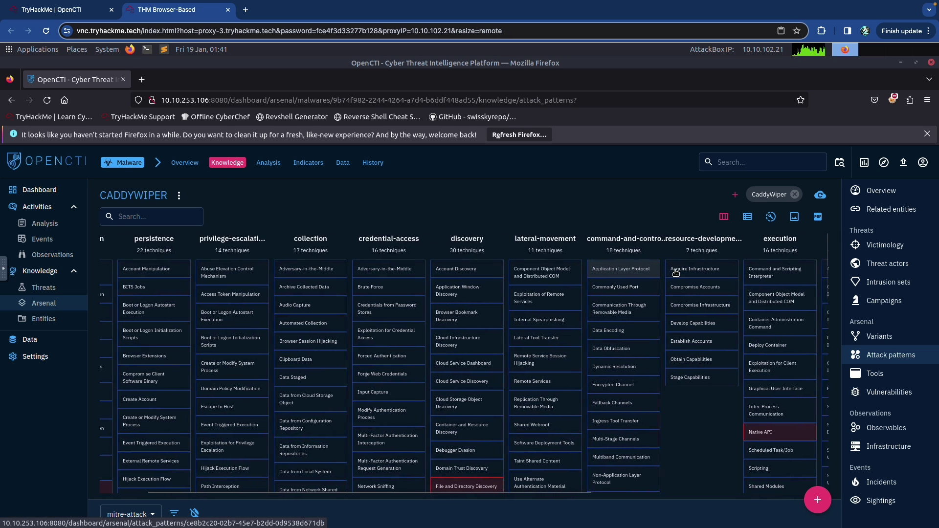
{"action": "scroll", "coordinate": [675, 273], "scroll_direction": "right", "scroll_amount": 1}
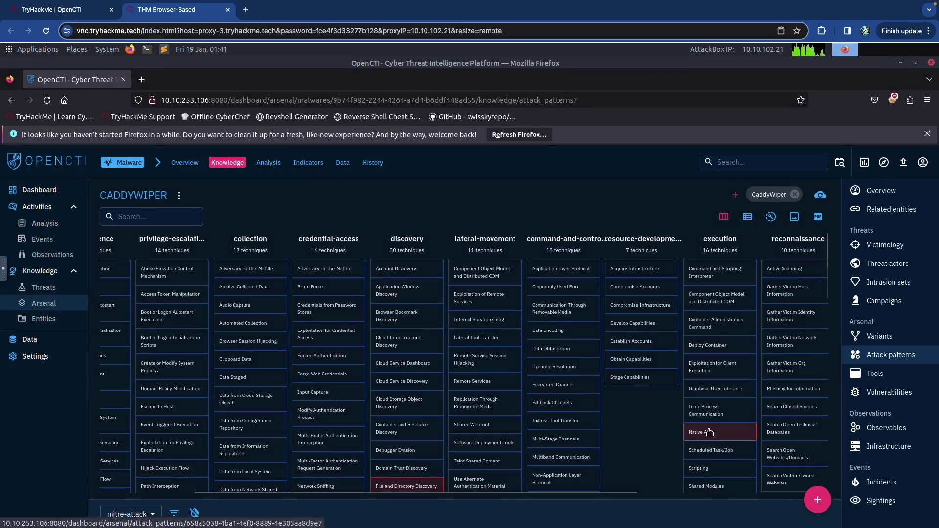
- Return to the TryHackMe room and submit "native api" as the answer to Task 6's execution attack technique question
{"action": "key", "text": "ctrl+shift+Tab"}
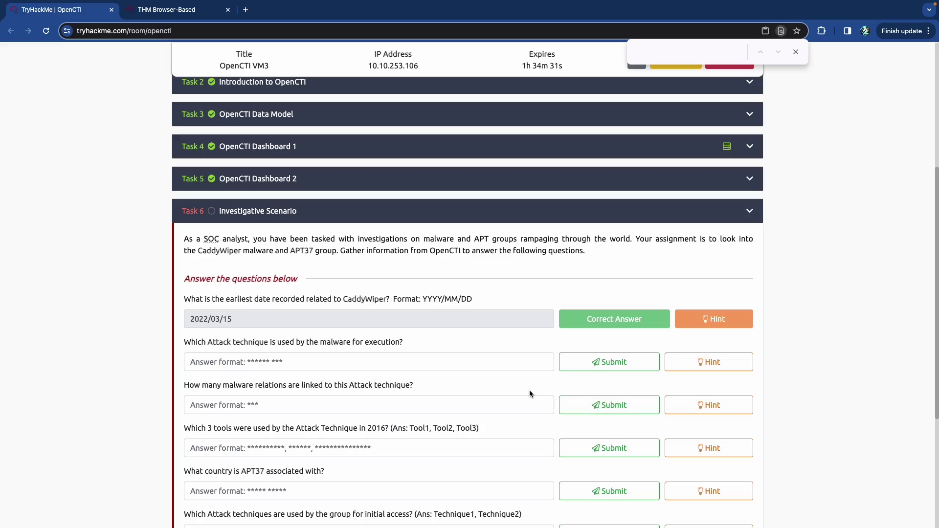
{"action": "left_click", "coordinate": [341, 359]}
{"action": "type", "text": "native api"}
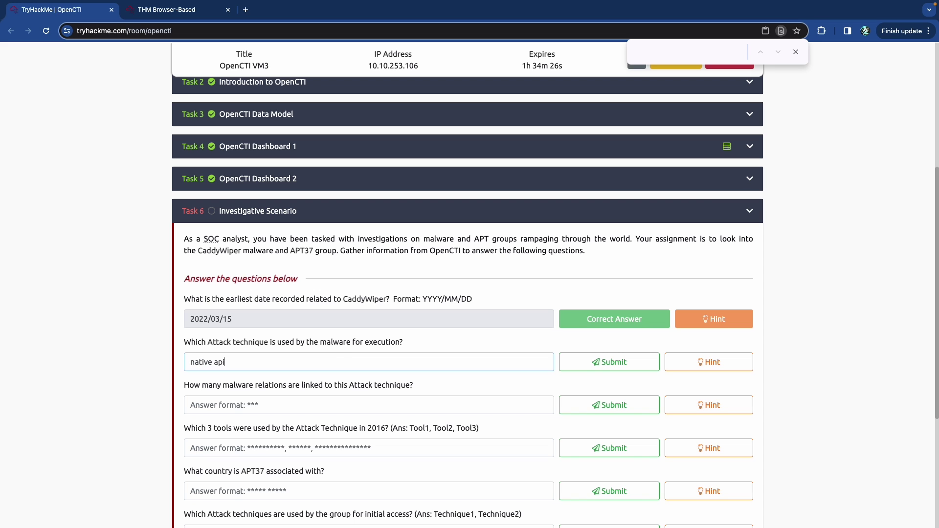
{"action": "key", "text": "Return"}
- Submit "113" as the answer to Task 6's question on malware relations linked to the attack technique
{"action": "scroll", "coordinate": [467, 293], "scroll_direction": "down", "scroll_amount": 2}
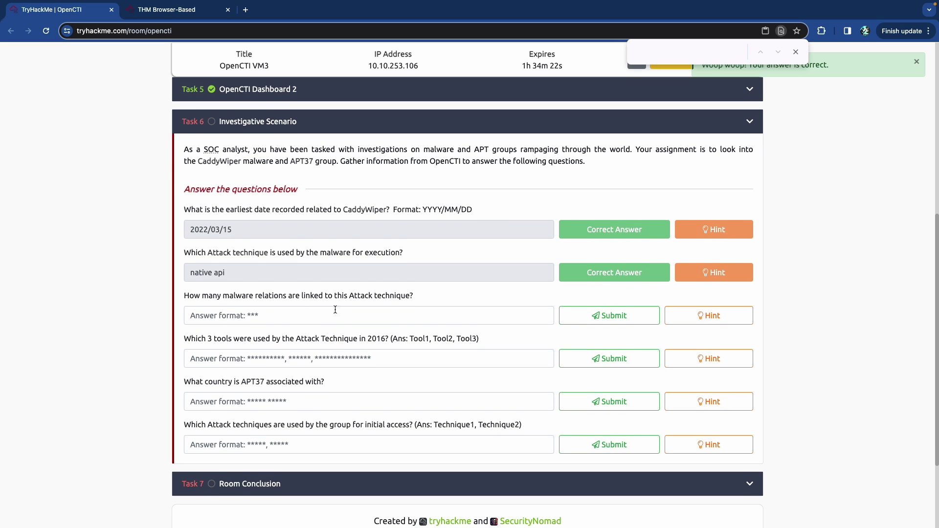
{"action": "left_click", "coordinate": [314, 311]}
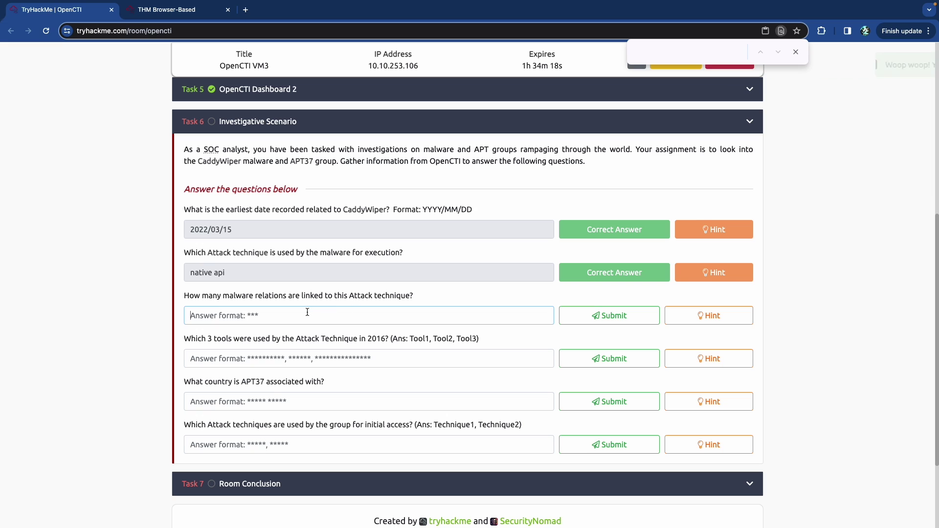
{"action": "key", "text": "ctrl+Tab"}
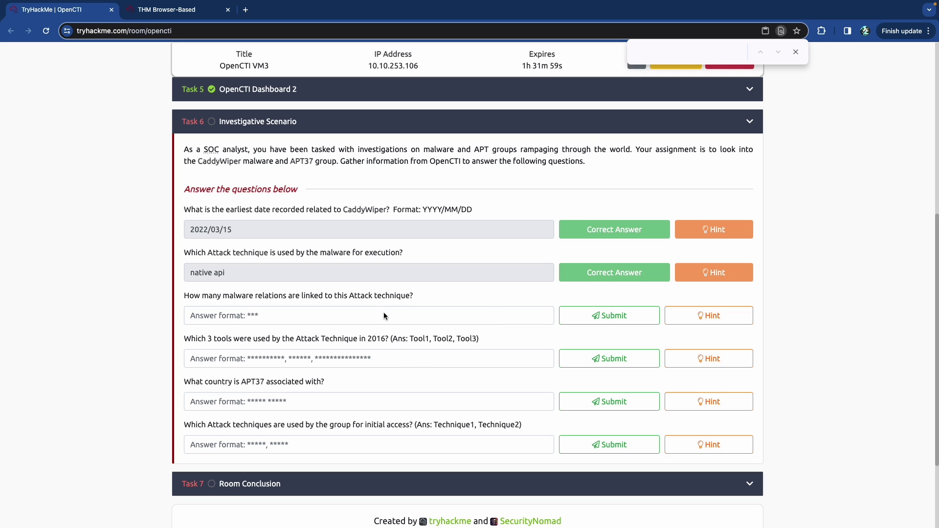
{"action": "left_click", "coordinate": [377, 314]}
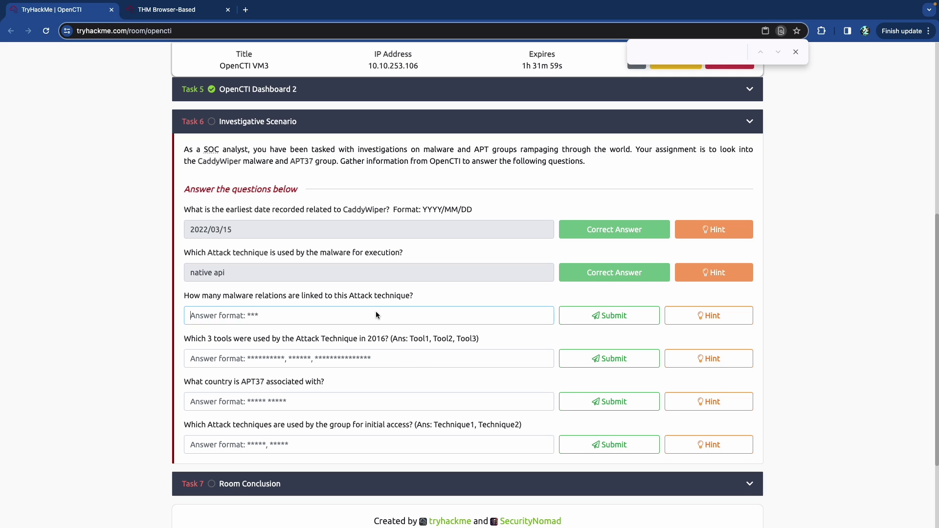
{"action": "type", "text": "113"}
{"action": "key", "text": "Return"}
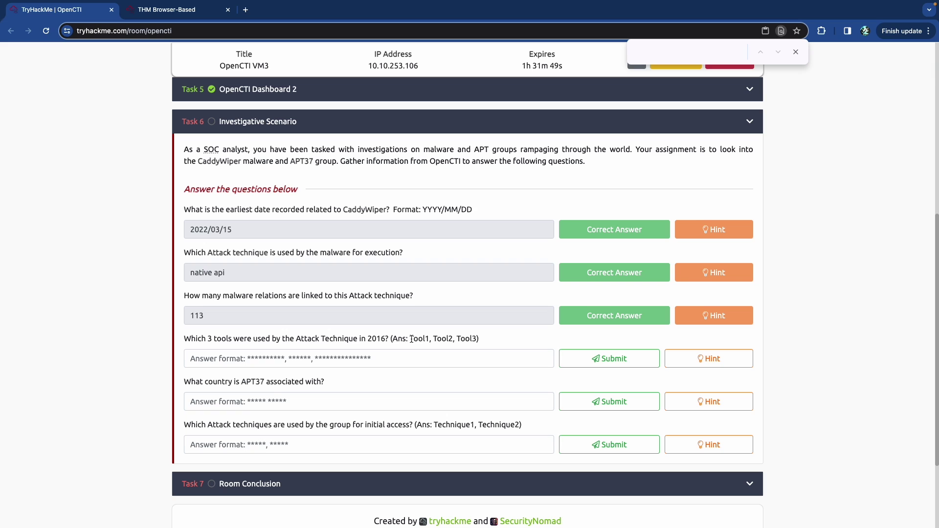
- View the tools related to Native API in OpenCTI and submit "bloodhound, empire, shimratreporter" to Task 6's question on the 2016 tools
{"action": "key", "text": "ctrl+Tab"}
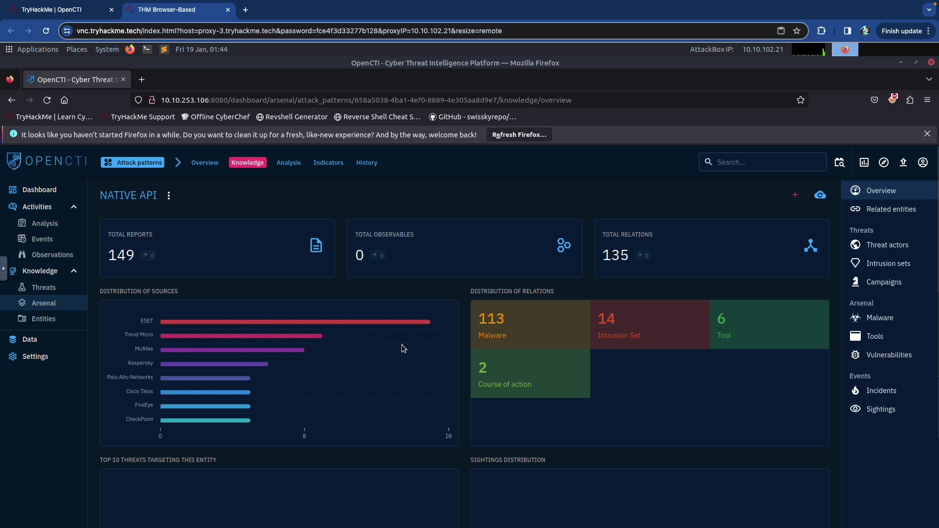
{"action": "left_click", "coordinate": [726, 332]}
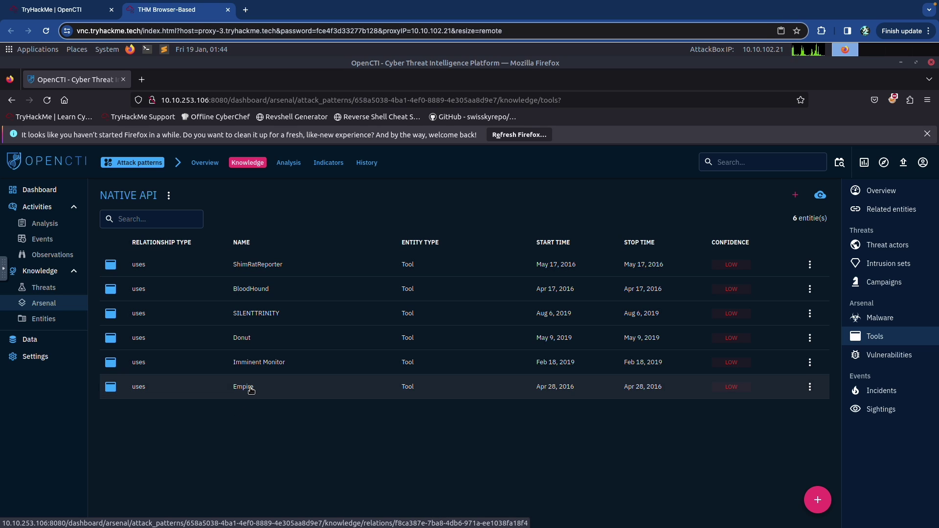
{"action": "key", "text": "ctrl+shift+Tab"}
{"action": "left_click", "coordinate": [319, 362]}
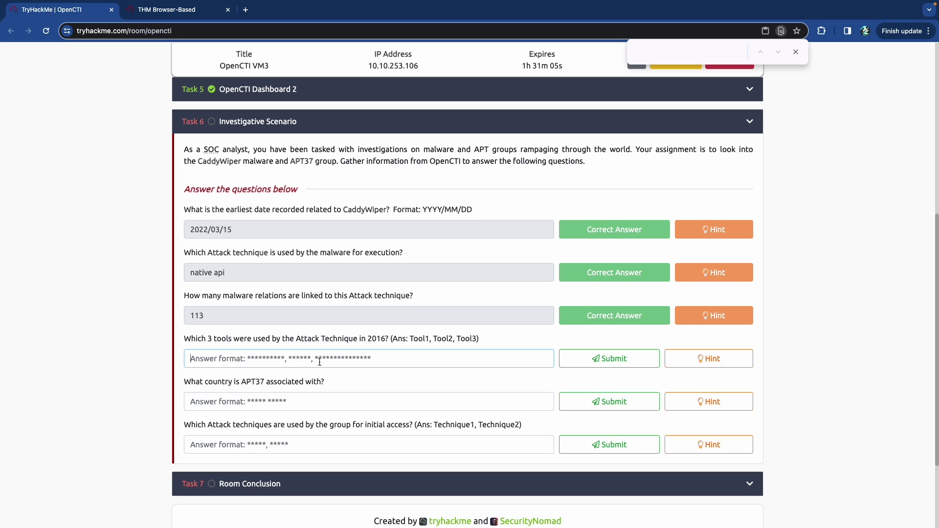
{"action": "type", "text": "bloodhound, empire,"}
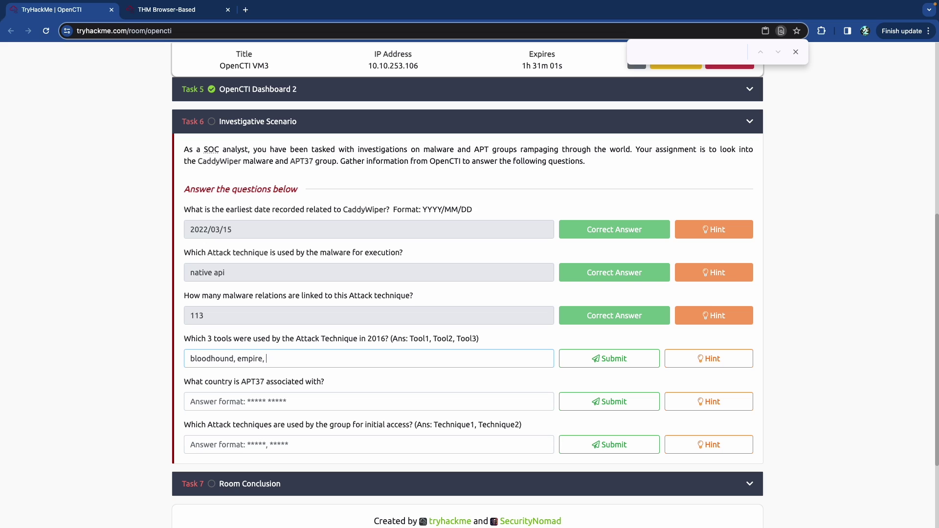
{"action": "type", "text": " shimratreporter"}
{"action": "key", "text": "Return"}
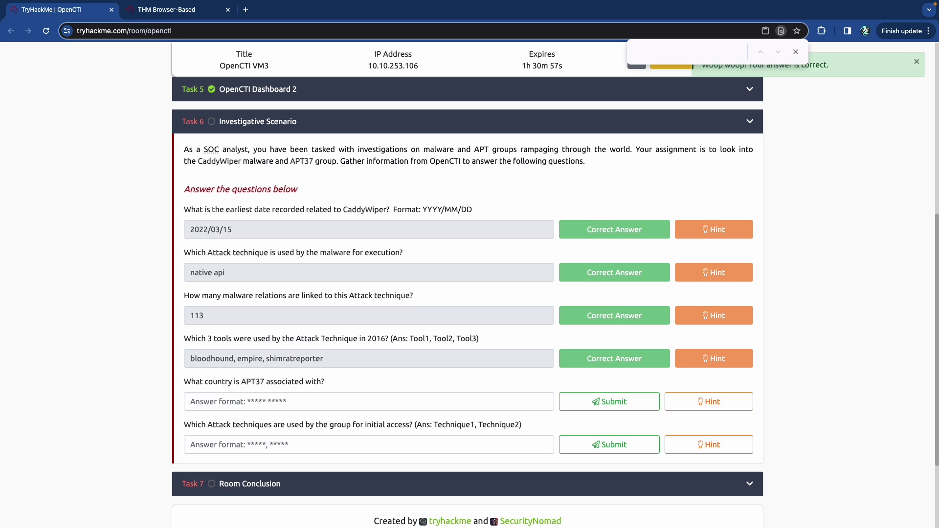
- Switch to OpenCTI and search the intrusion sets under threats for "apt37"
{"action": "left_click", "coordinate": [233, 404]}
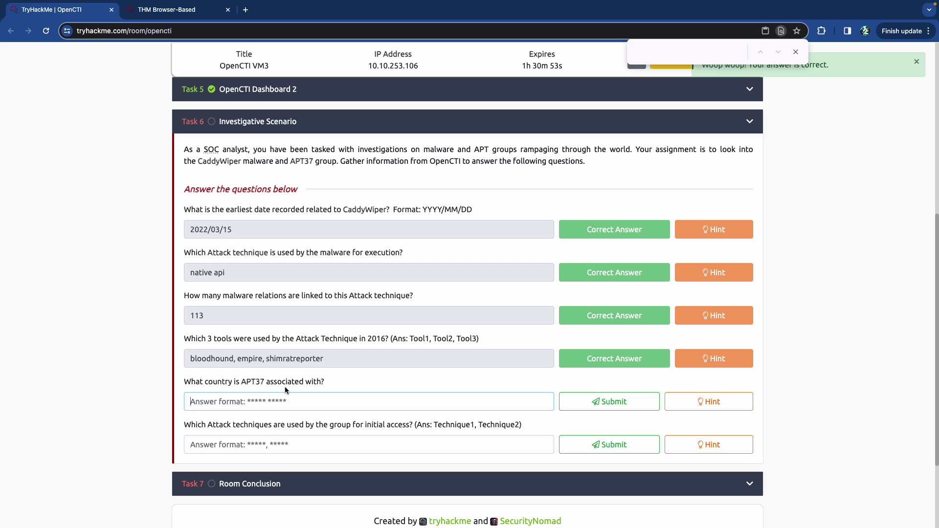
{"action": "key", "text": "ctrl+Tab"}
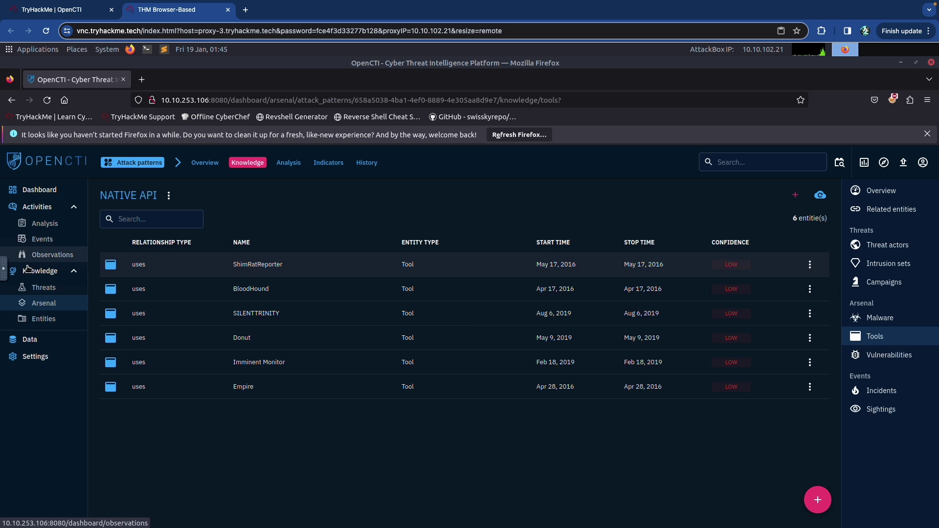
{"action": "left_click", "coordinate": [49, 288]}
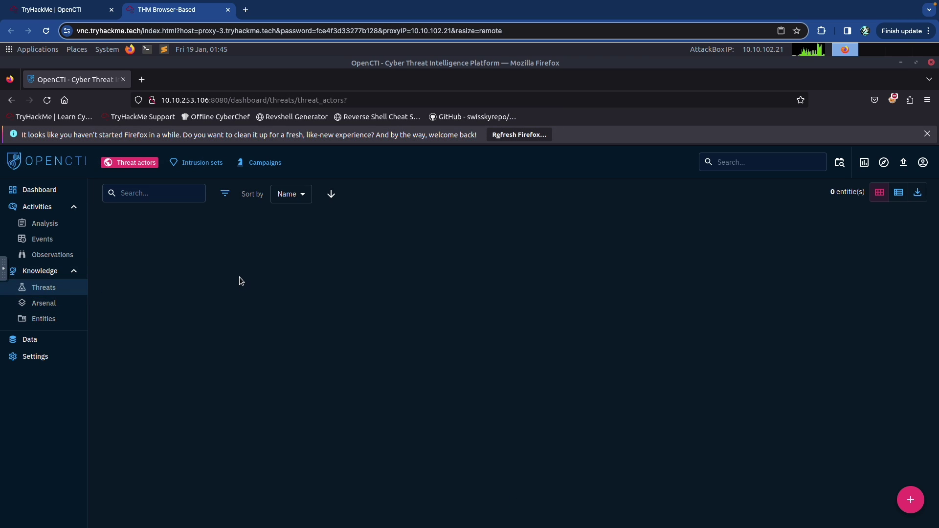
{"action": "left_click", "coordinate": [196, 163]}
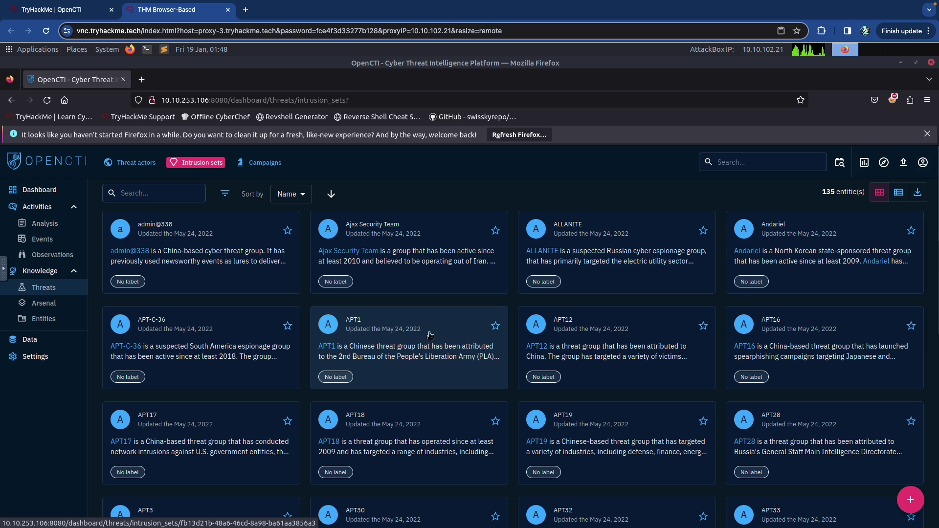
{"action": "left_click", "coordinate": [163, 194]}
{"action": "type", "text": "apt37"}
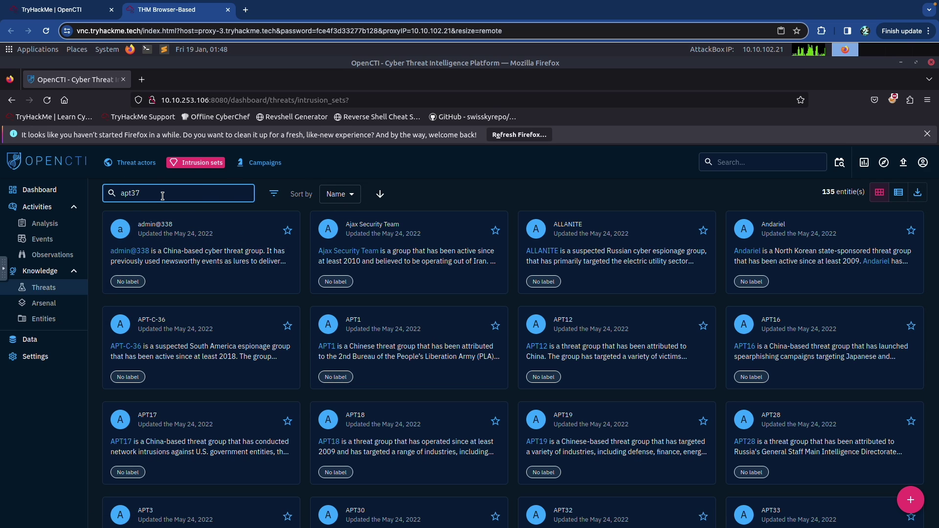
{"action": "key", "text": "Return"}
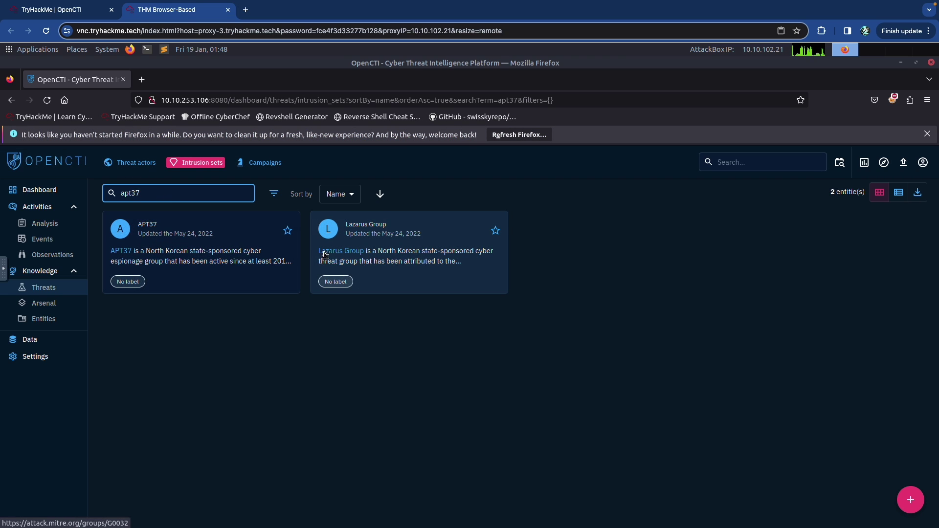
- Return to the TryHackMe room and expand Task 6 to reread the question on APT37's associated country
{"action": "key", "text": "ctrl+shift+Tab"}
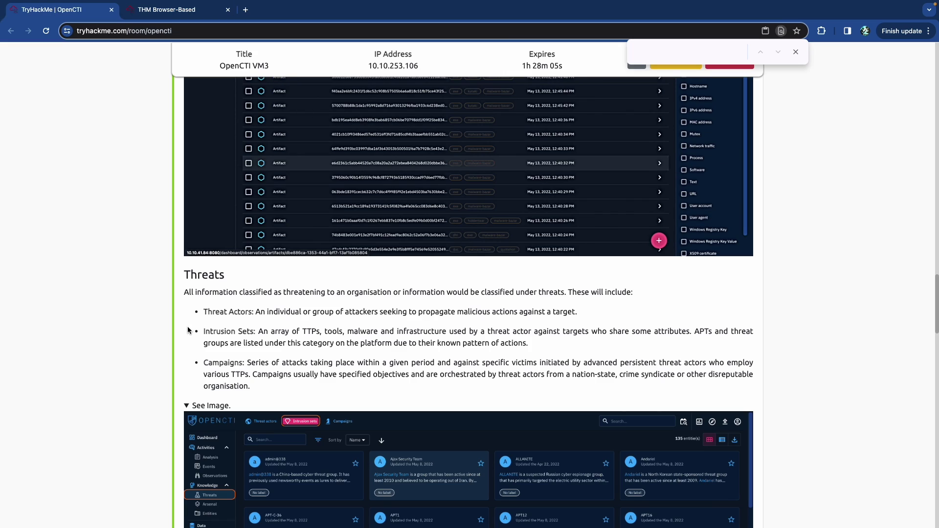
{"action": "scroll", "coordinate": [195, 328], "scroll_direction": "down", "scroll_amount": 10}
{"action": "scroll", "coordinate": [203, 324], "scroll_direction": "down", "scroll_amount": 10}
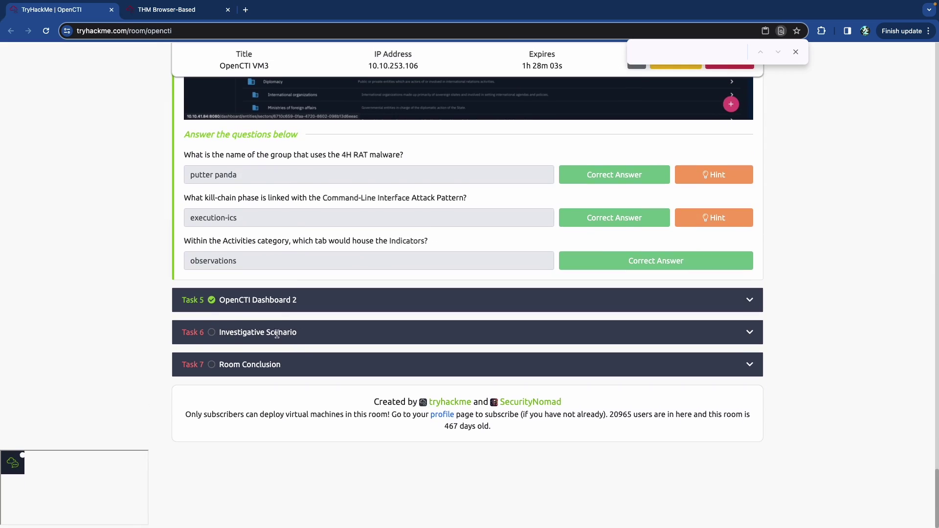
{"action": "left_click", "coordinate": [285, 331]}
{"action": "scroll", "coordinate": [243, 324], "scroll_direction": "down", "scroll_amount": 5}
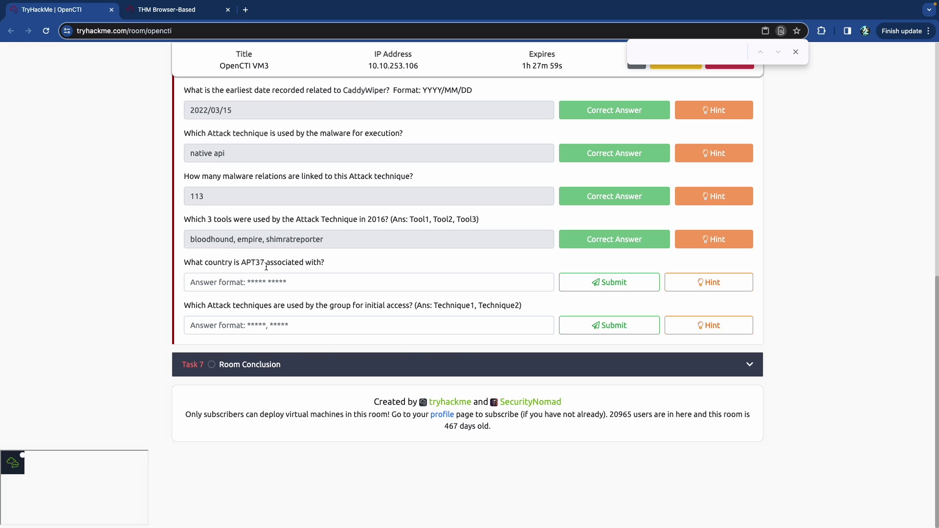
- Recheck the APT37 description in OpenCTI and submit "north korea" as the answer to Task 6's associated country question
{"action": "key", "text": "ctrl+Tab"}
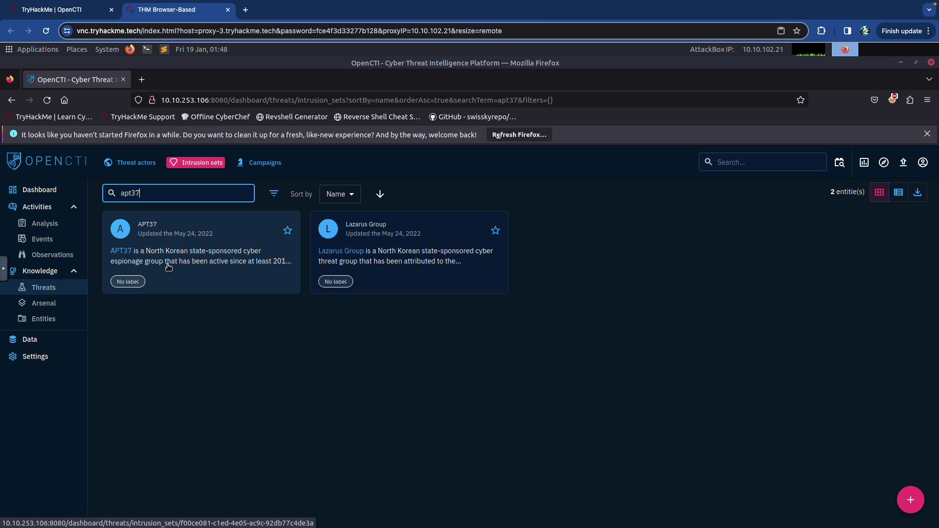
{"action": "key", "text": "ctrl+Tab"}
{"action": "left_click", "coordinate": [281, 283]}
{"action": "type", "text": "north korea"}
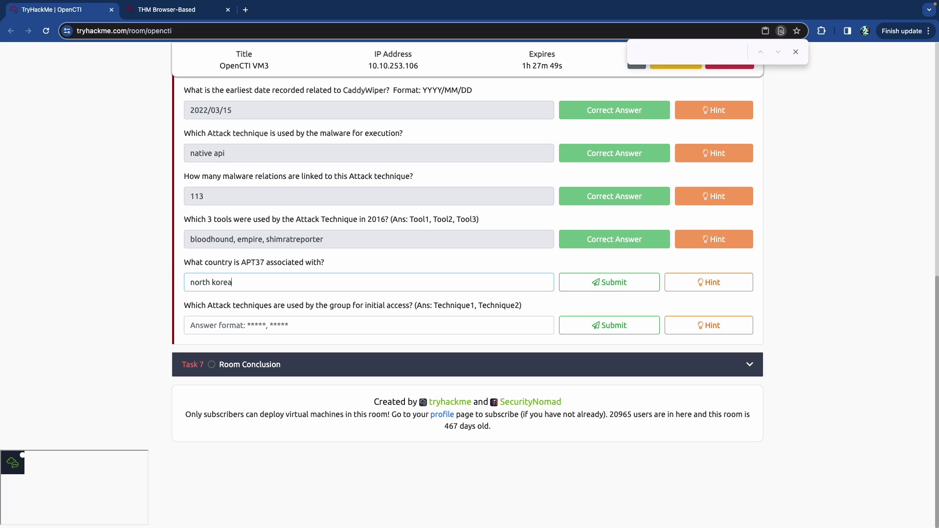
{"action": "key", "text": "Return"}
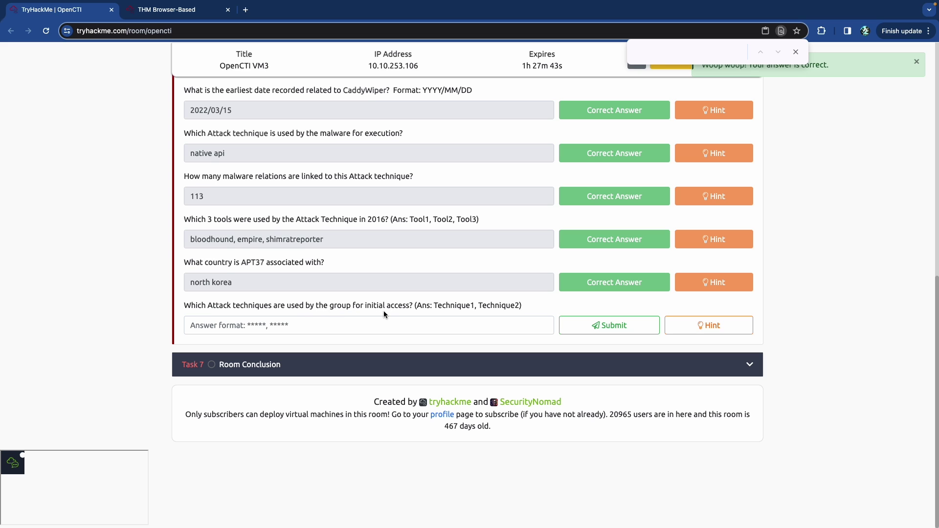
- Open APT37's attack patterns matrix in OpenCTI and examine the highlighted techniques under initial-access
{"action": "key", "text": "ctrl+Tab"}
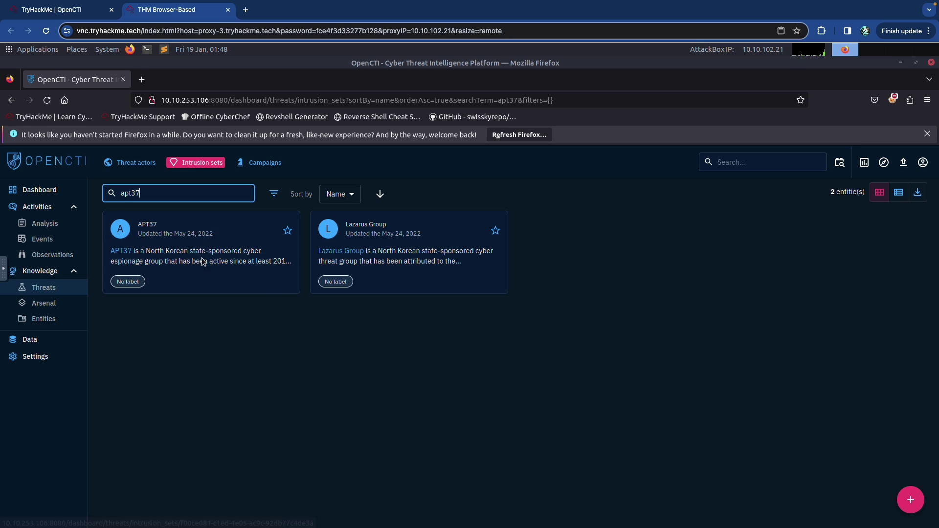
{"action": "left_click", "coordinate": [175, 238]}
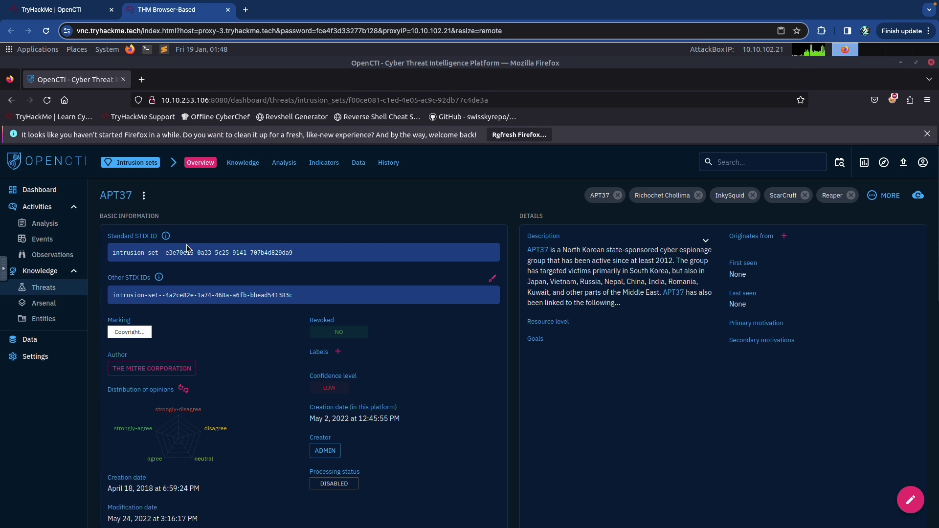
{"action": "left_click", "coordinate": [244, 164]}
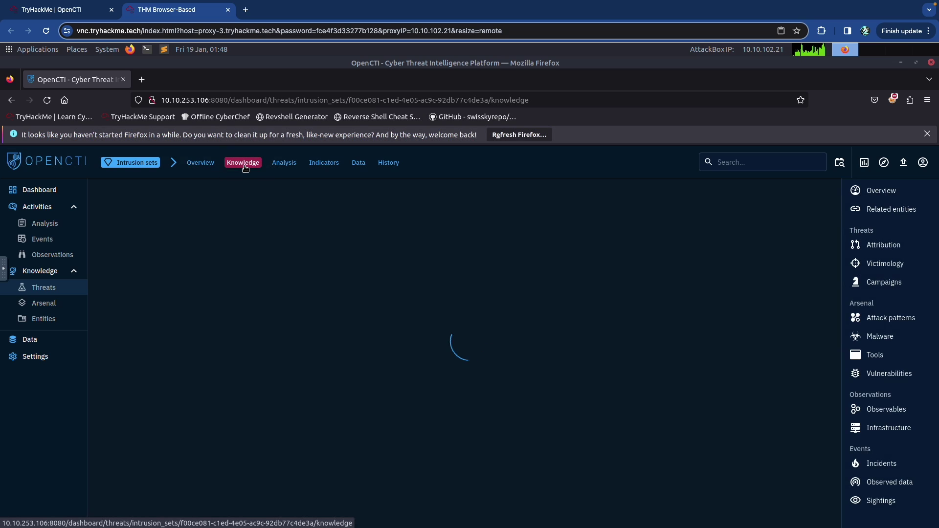
{"action": "left_click", "coordinate": [900, 320]}
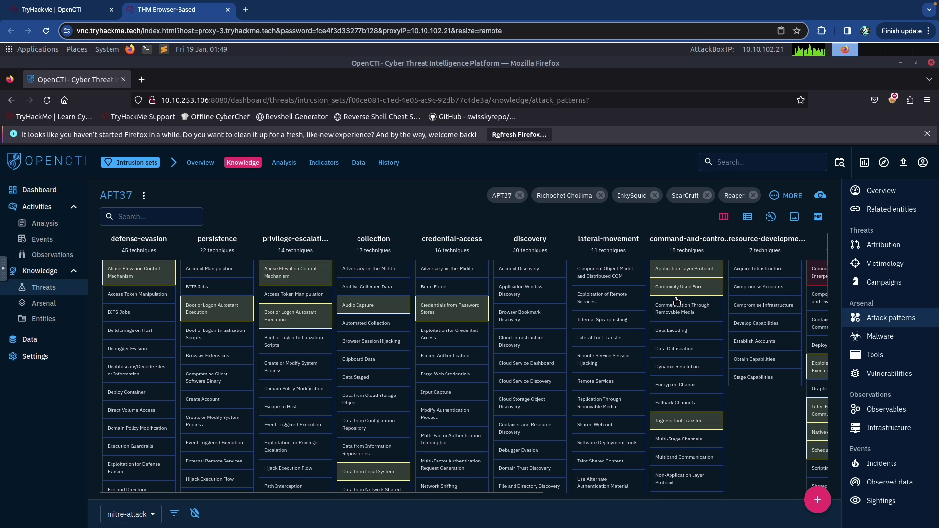
{"action": "scroll", "coordinate": [679, 297], "scroll_direction": "right", "scroll_amount": 1}
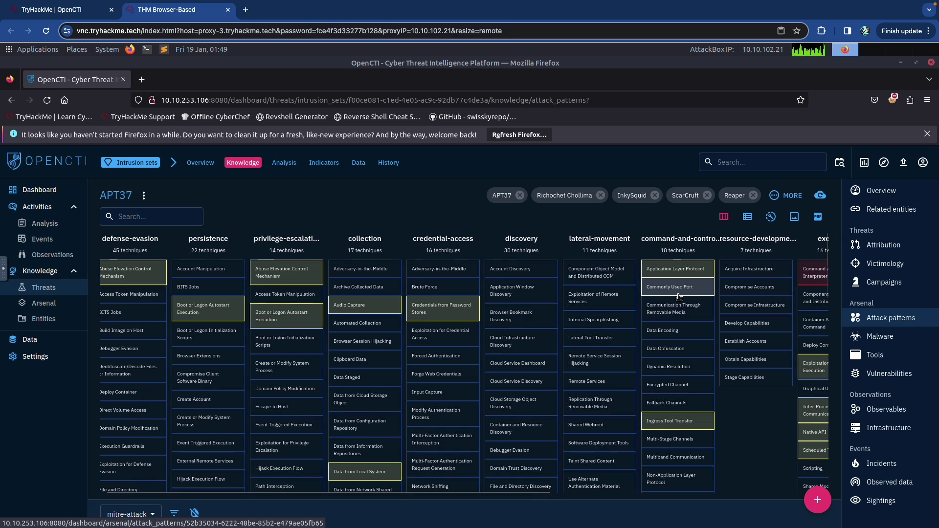
{"action": "scroll", "coordinate": [679, 297], "scroll_direction": "right", "scroll_amount": 2}
{"action": "scroll", "coordinate": [679, 297], "scroll_direction": "right", "scroll_amount": 10}
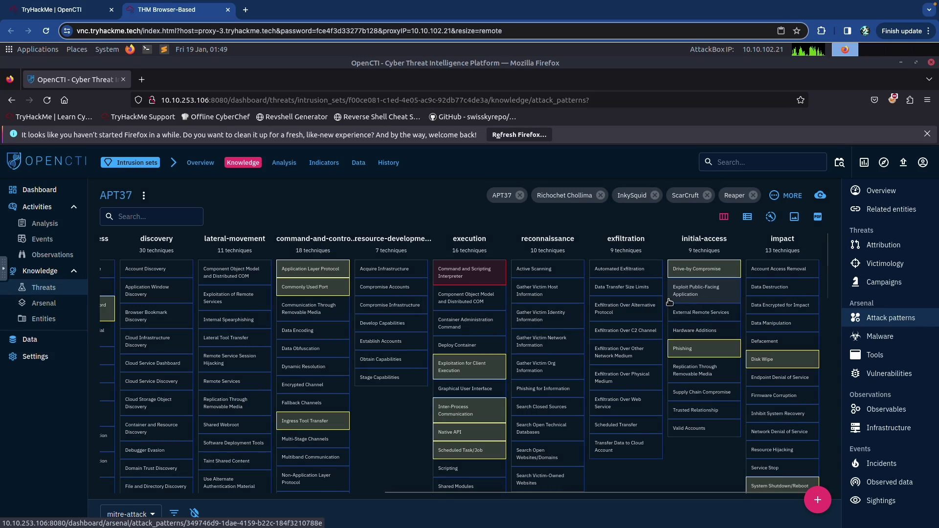
- Recheck the answer format of the initial access question, and show the global kill chain in APT37's knowledge overview
{"action": "key", "text": "ctrl+Tab"}
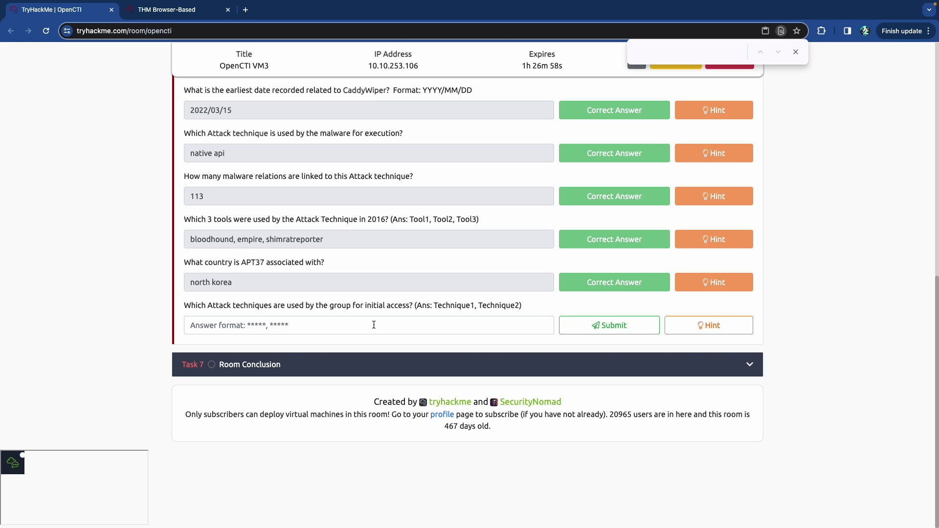
{"action": "key", "text": "ctrl+Tab"}
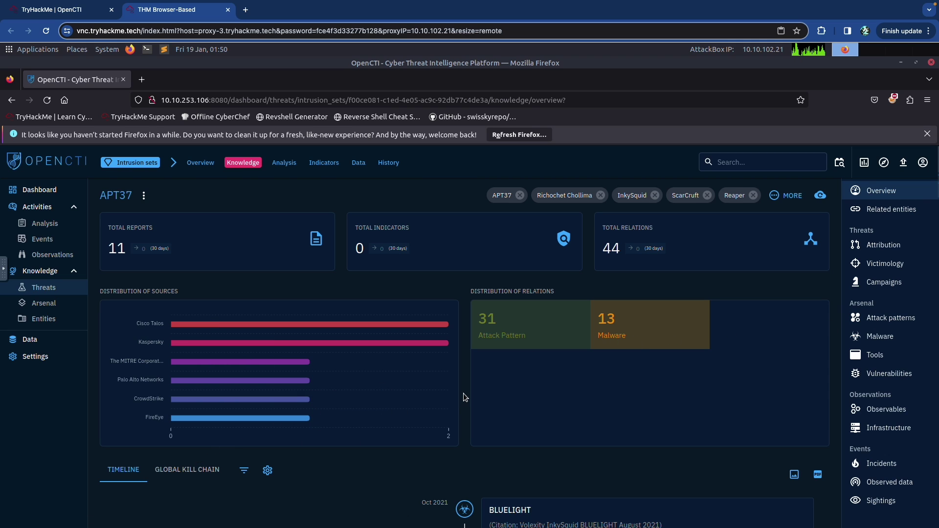
{"action": "scroll", "coordinate": [464, 397], "scroll_direction": "down", "scroll_amount": 3}
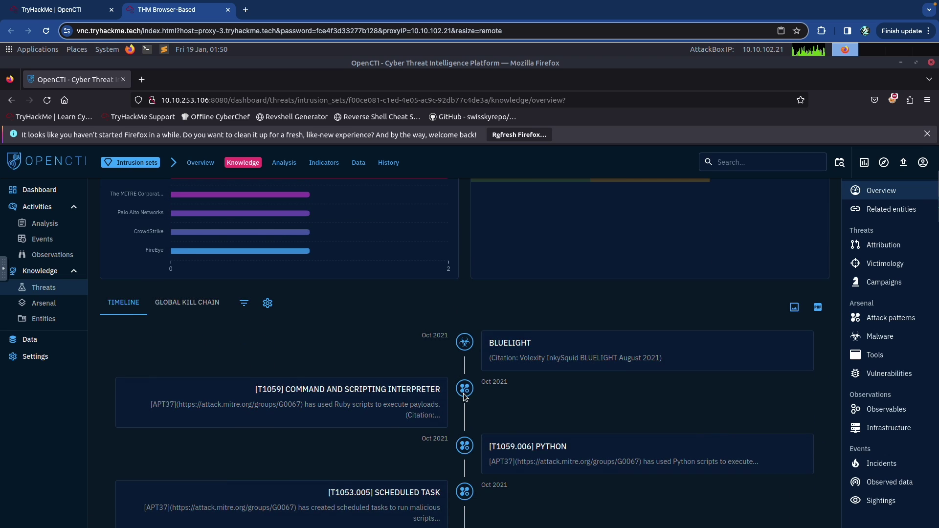
{"action": "left_click", "coordinate": [188, 301]}
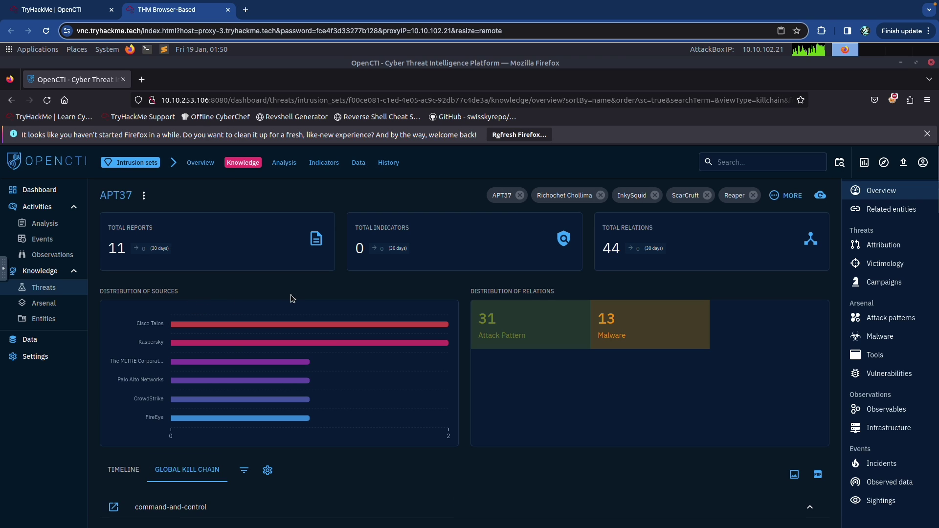
- Examine APT37's global kill chain for the technique IDs listed under the initial-access phase
{"action": "scroll", "coordinate": [291, 297], "scroll_direction": "down", "scroll_amount": 10}
{"action": "scroll", "coordinate": [291, 297], "scroll_direction": "up", "scroll_amount": 5}
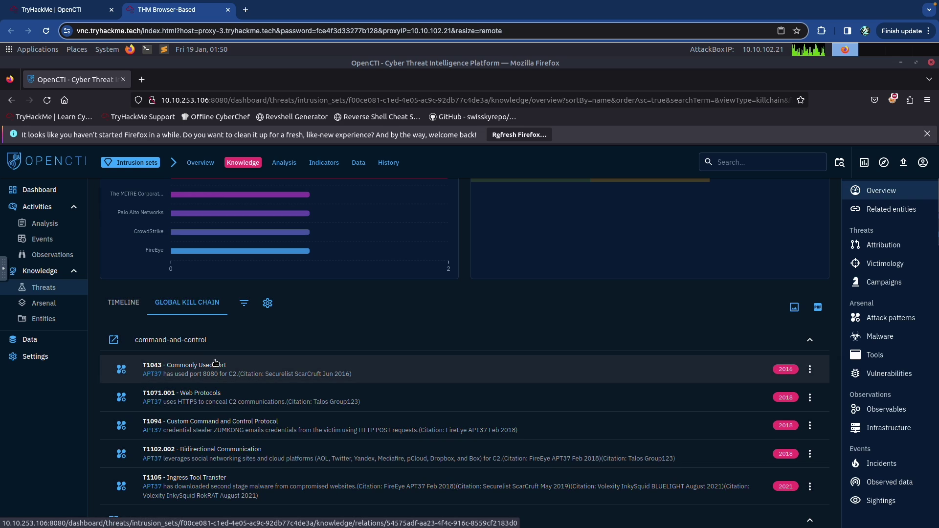
{"action": "scroll", "coordinate": [216, 362], "scroll_direction": "down", "scroll_amount": 5}
{"action": "scroll", "coordinate": [221, 360], "scroll_direction": "down", "scroll_amount": 1}
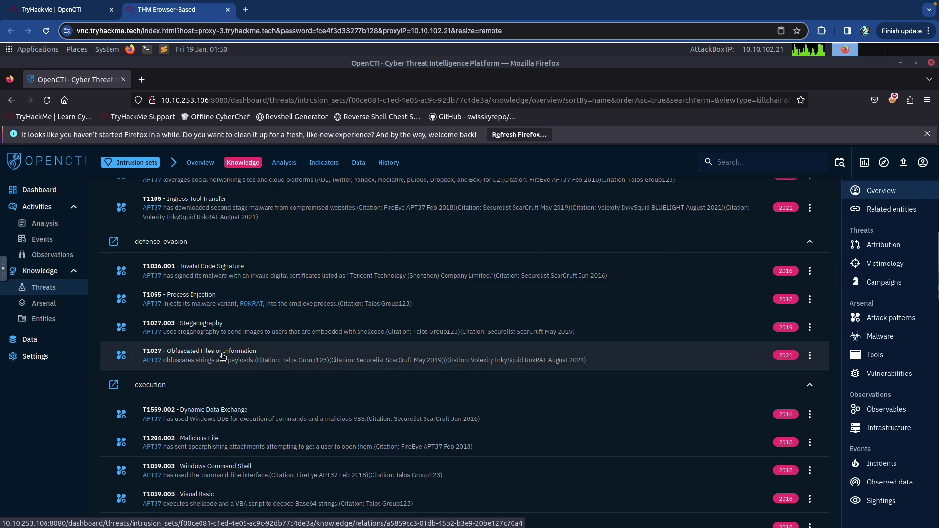
{"action": "scroll", "coordinate": [222, 356], "scroll_direction": "down", "scroll_amount": 12}
{"action": "scroll", "coordinate": [222, 357], "scroll_direction": "down", "scroll_amount": 5}
{"action": "scroll", "coordinate": [223, 356], "scroll_direction": "down", "scroll_amount": 5}
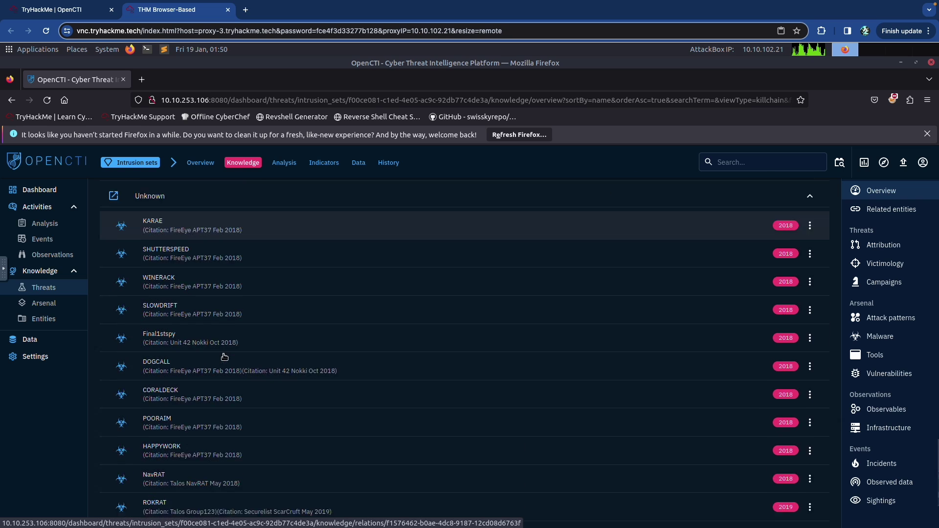
{"action": "scroll", "coordinate": [224, 357], "scroll_direction": "up", "scroll_amount": 10}
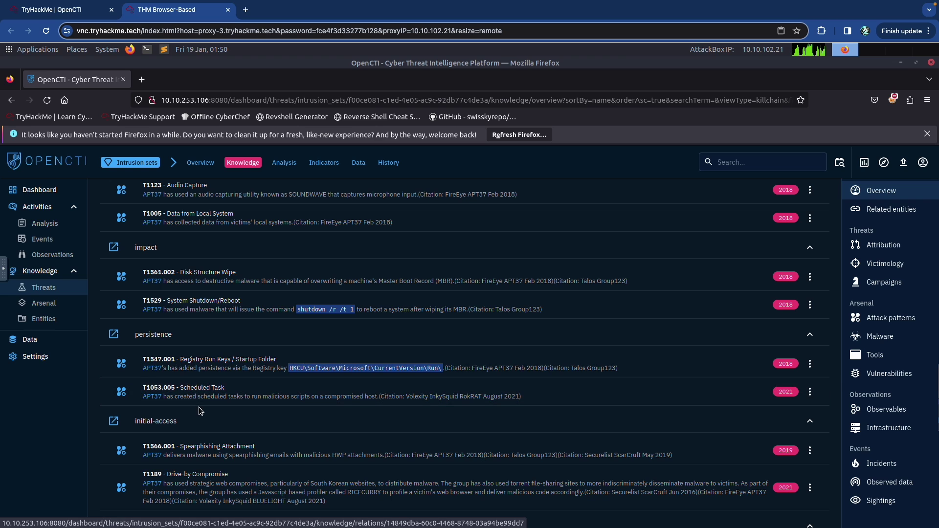
{"action": "scroll", "coordinate": [199, 410], "scroll_direction": "down", "scroll_amount": 1}
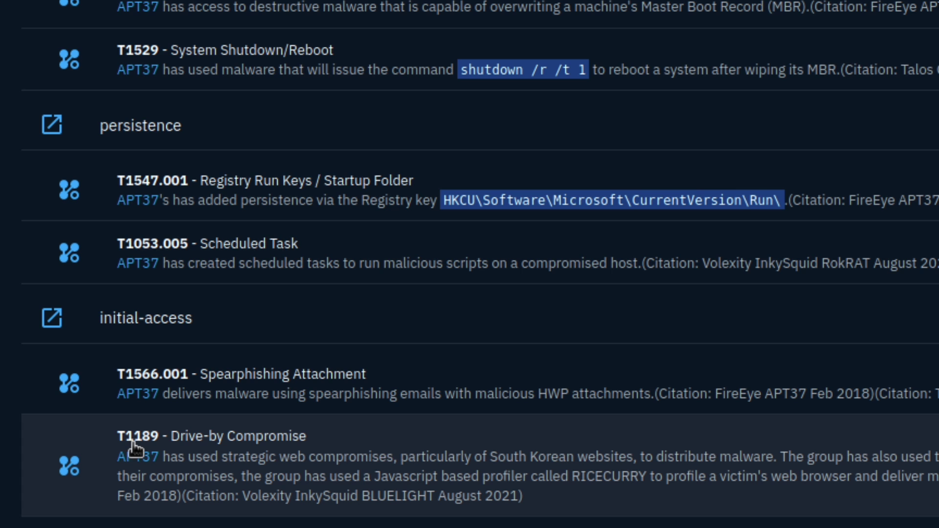
- Return to the TryHackMe room and submit "t1189, t1566" as the answer to Task 6's initial access techniques question
{"action": "key", "text": "ctrl+Tab"}
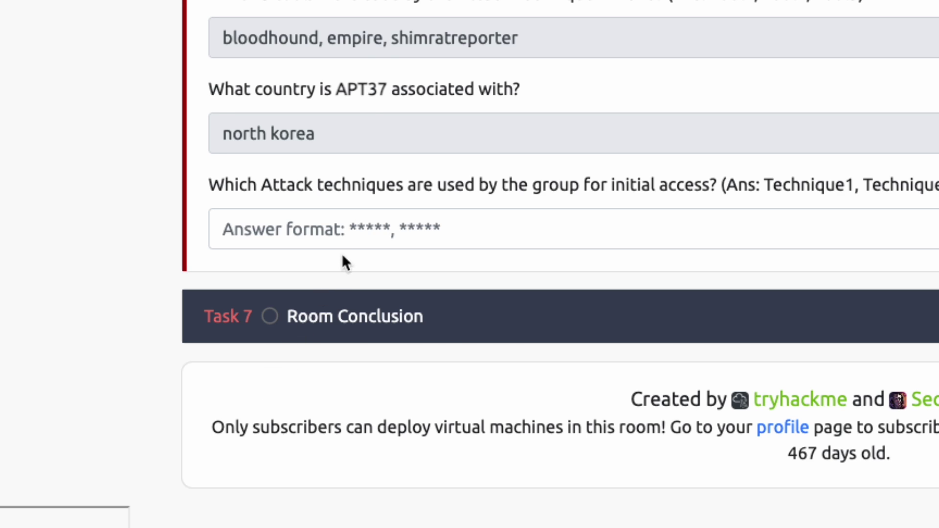
{"action": "left_click", "coordinate": [342, 237]}
{"action": "type", "text": "t1189, t1566"}
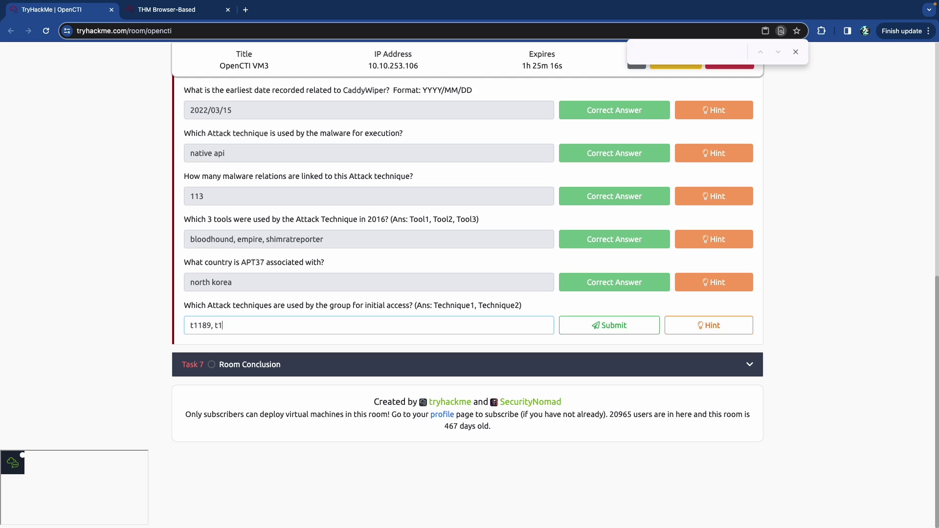
{"action": "key", "text": "Return"}
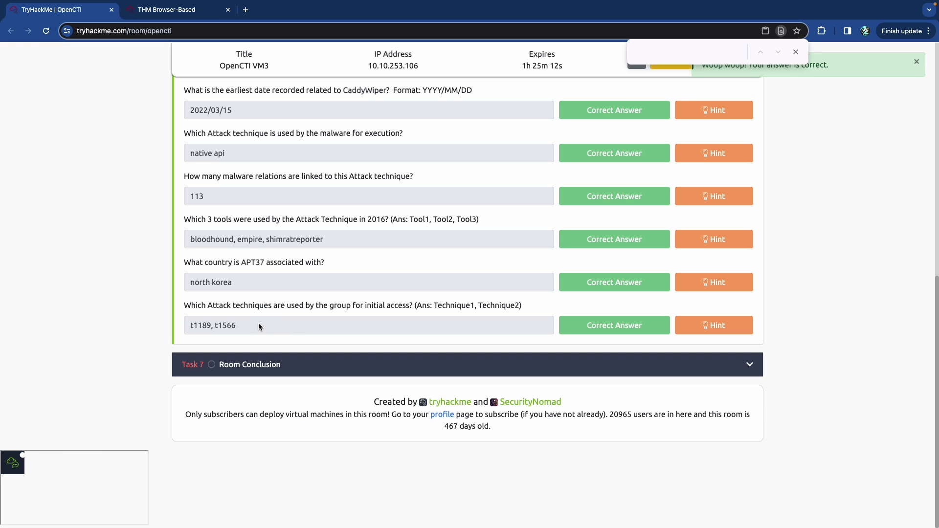
- Collapse Task 6, expand Task 7 Room Conclusion, and mark its "Completed the OpenCTI Room" question as completed
{"action": "scroll", "coordinate": [259, 327], "scroll_direction": "up", "scroll_amount": 3}
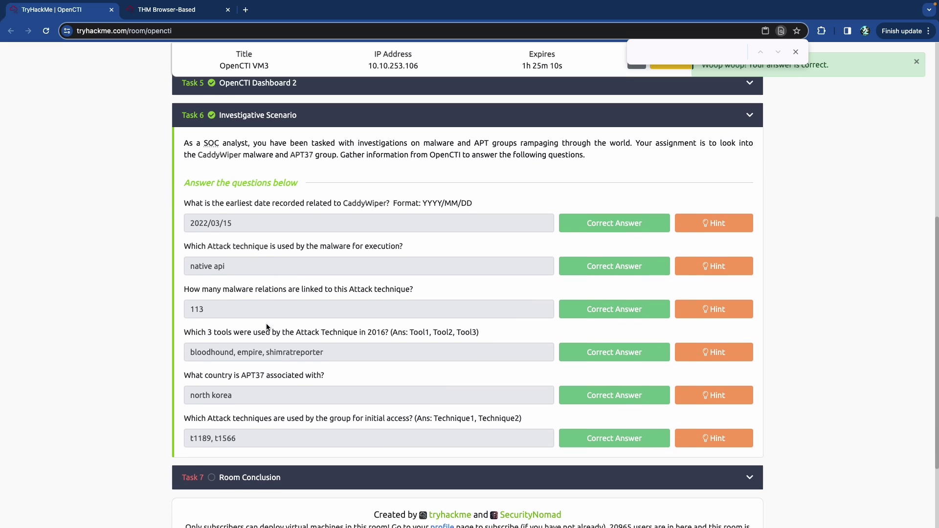
{"action": "scroll", "coordinate": [267, 326], "scroll_direction": "down", "scroll_amount": 1}
{"action": "left_click", "coordinate": [326, 107]}
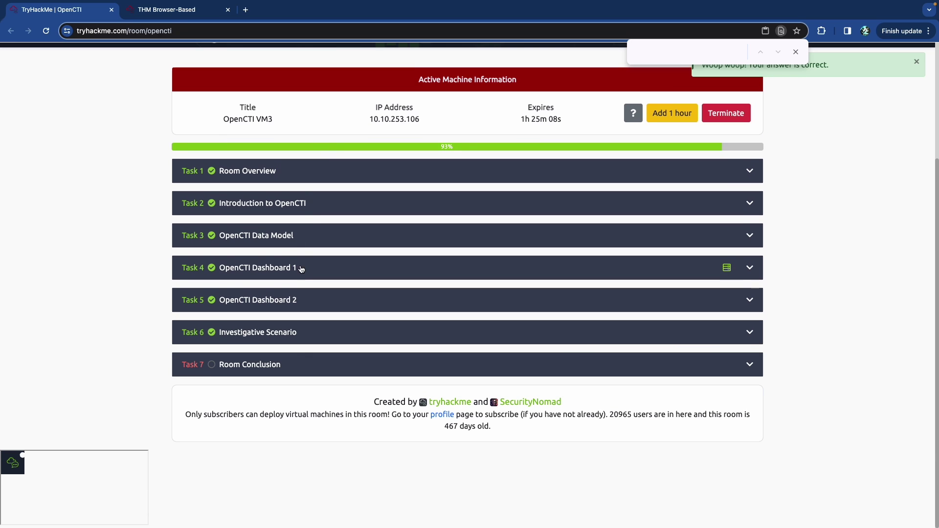
{"action": "left_click", "coordinate": [318, 364]}
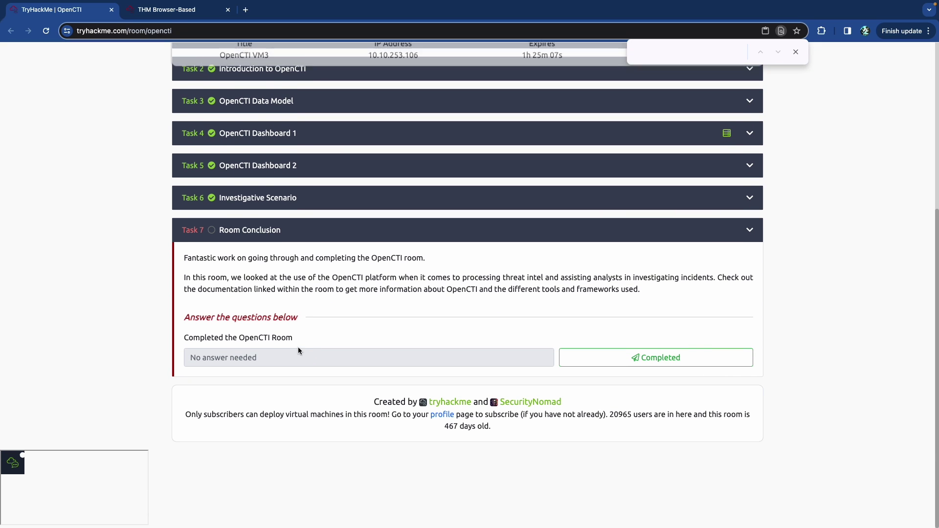
{"action": "left_click", "coordinate": [632, 360]}
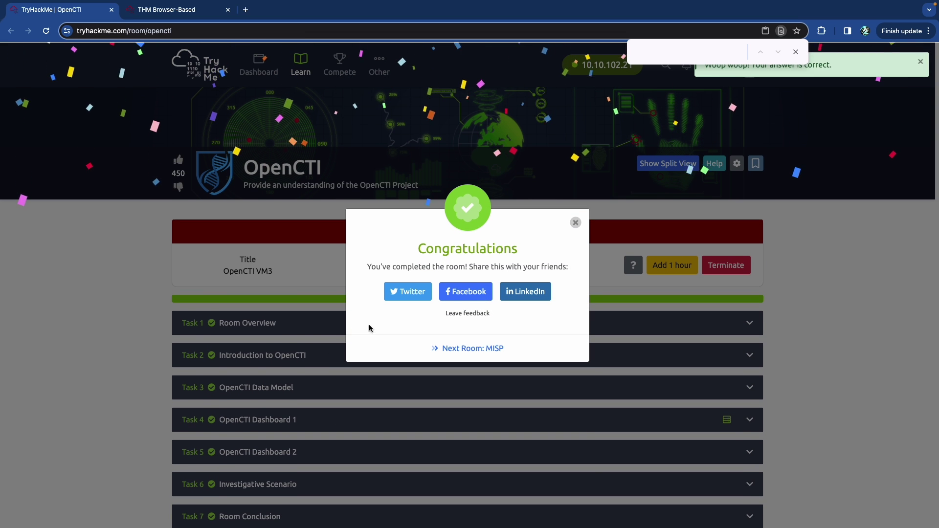
- Open the LinkedIn share page for the completed room, then dismiss the congratulations dialog and collapse Task 7 in the room
{"action": "left_click", "coordinate": [525, 291]}
{"action": "key", "text": "ctrl+Tab"}
{"action": "key", "text": "ctrl+Tab"}
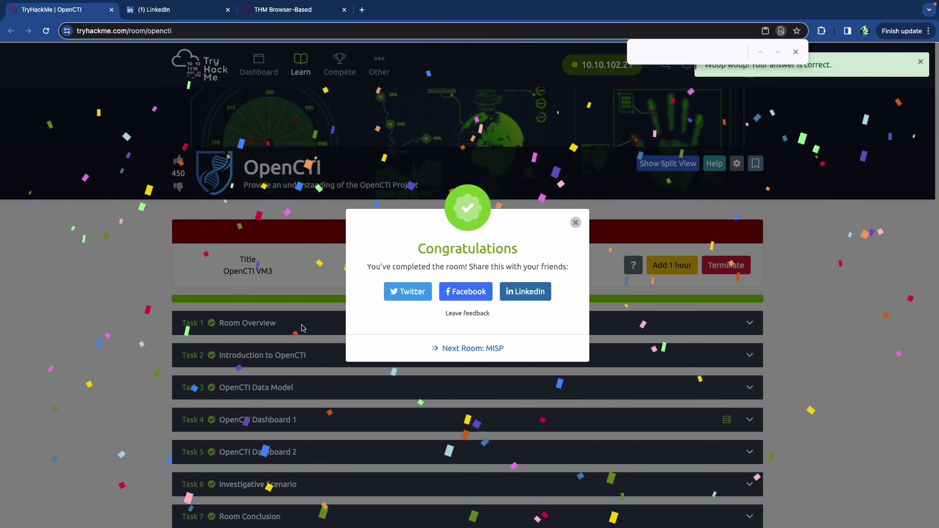
{"action": "left_click", "coordinate": [575, 223]}
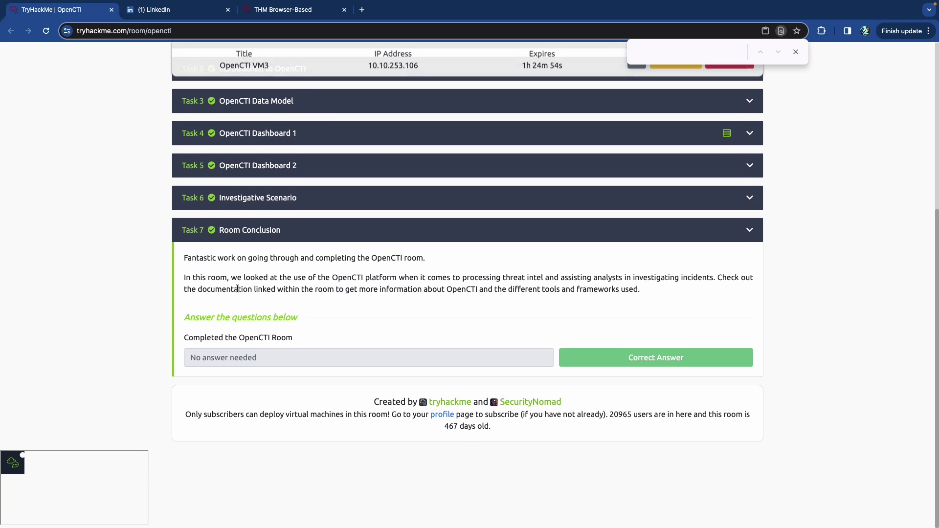
{"action": "left_click", "coordinate": [277, 234]}
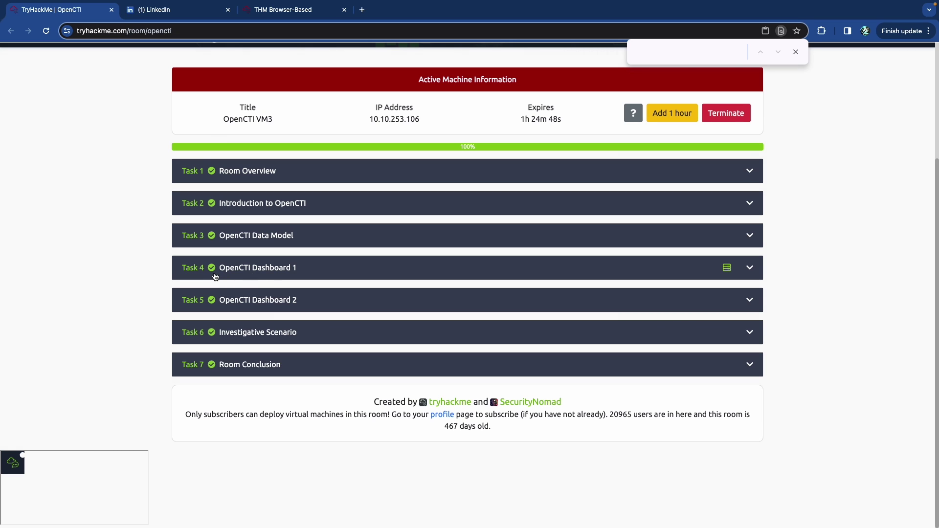
- Switch to OpenCTI in the AttackBox and browse the intrusion sets listed under Threats
{"action": "key", "text": "ctrl+Tab"}
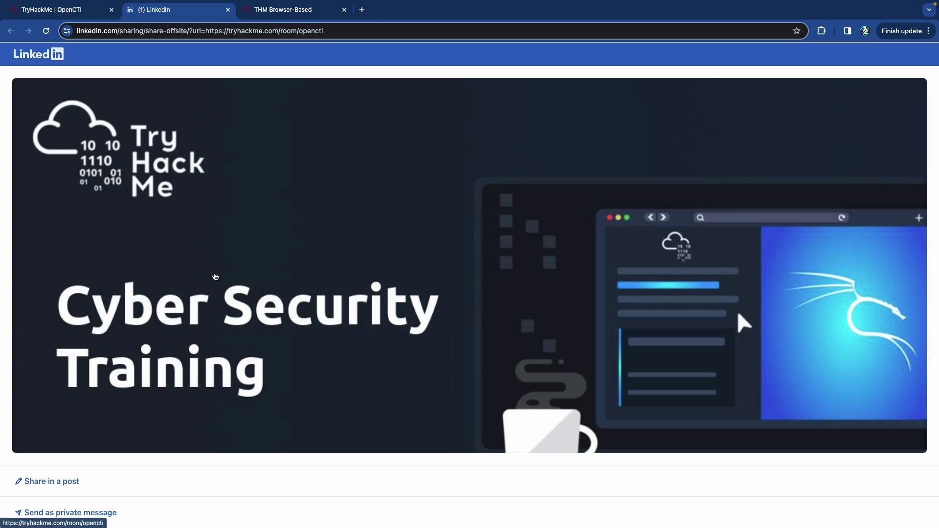
{"action": "key", "text": "ctrl+Tab"}
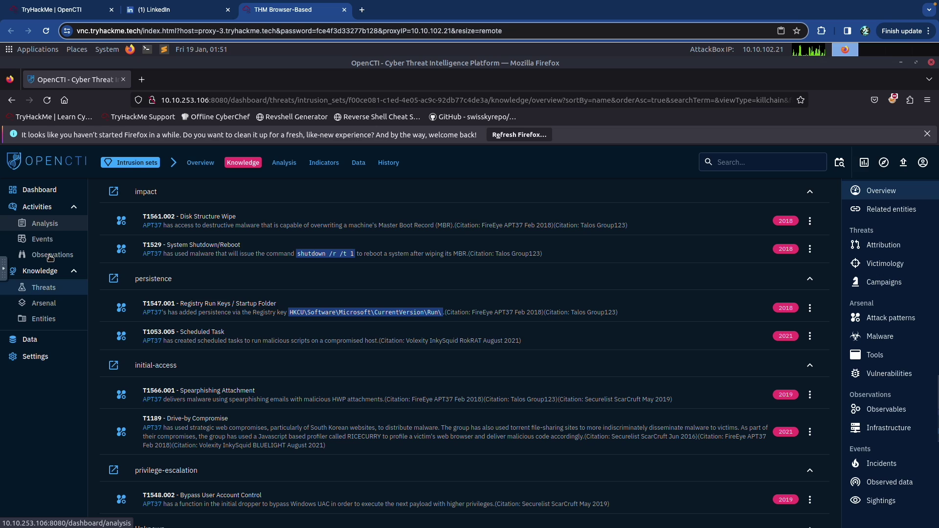
{"action": "left_click", "coordinate": [56, 289]}
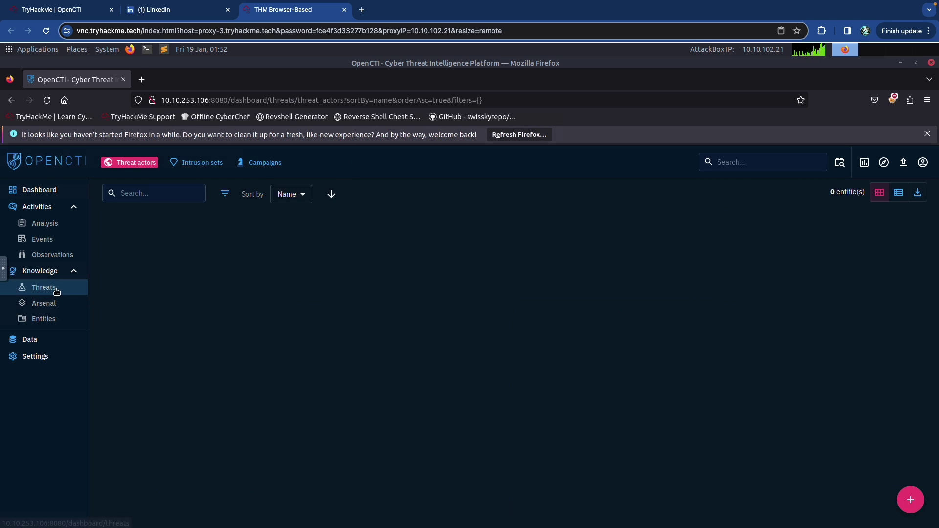
{"action": "left_click", "coordinate": [195, 164]}
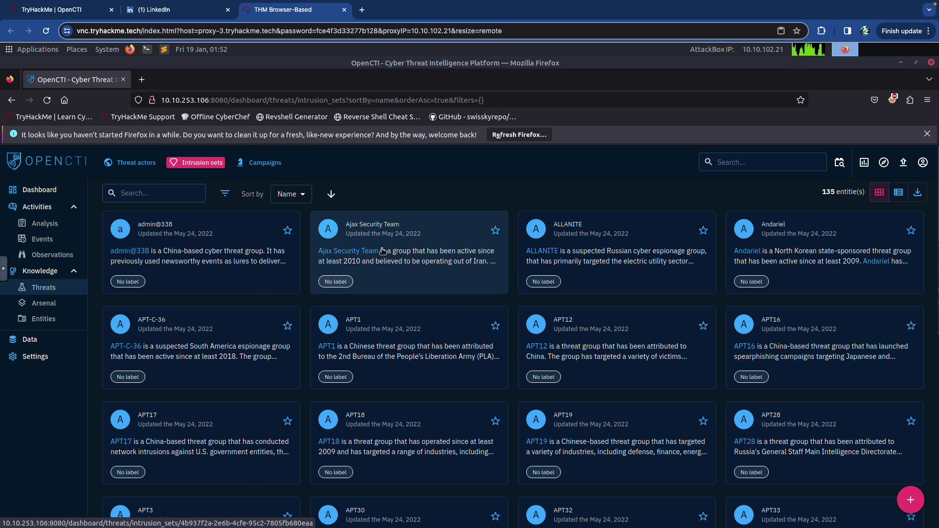
{"action": "scroll", "coordinate": [382, 259], "scroll_direction": "down", "scroll_amount": 10}
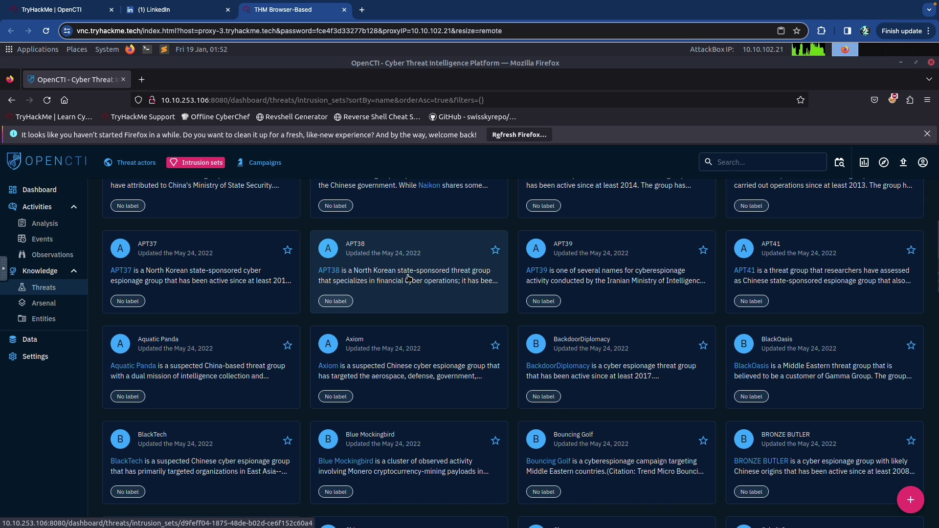
{"action": "scroll", "coordinate": [408, 278], "scroll_direction": "down", "scroll_amount": 10}
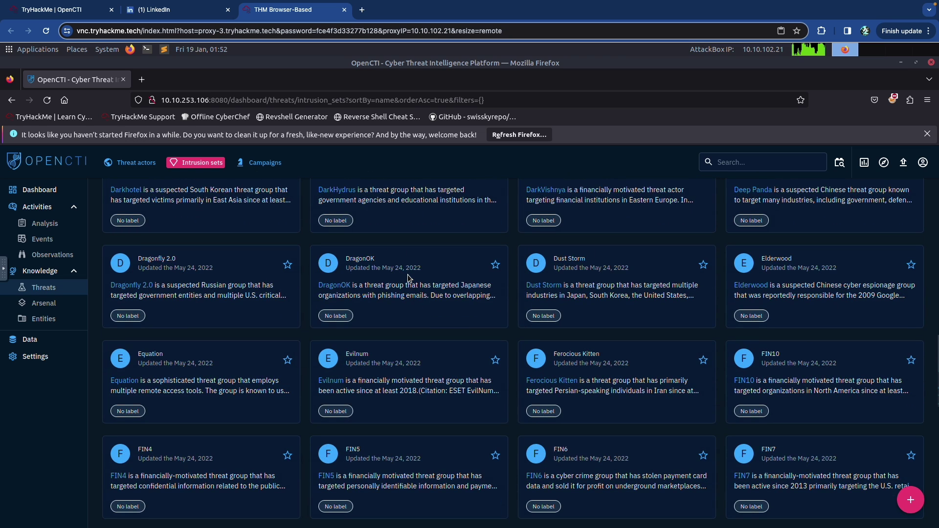
{"action": "scroll", "coordinate": [409, 278], "scroll_direction": "down", "scroll_amount": 5}
{"action": "scroll", "coordinate": [409, 277], "scroll_direction": "down", "scroll_amount": 6}
{"action": "scroll", "coordinate": [410, 277], "scroll_direction": "down", "scroll_amount": 6}
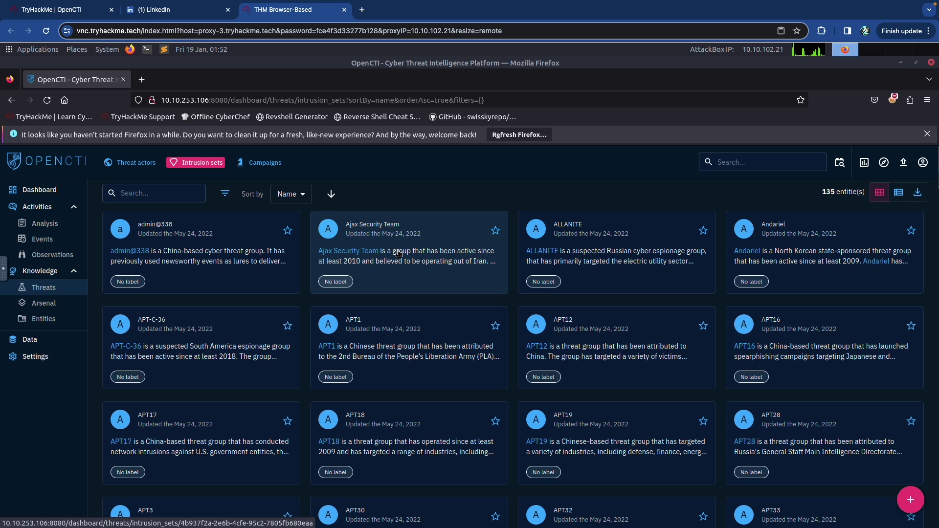
- Return to the TryHackMe OpenCTI room and terminate the OpenCTI VM3 machine
{"action": "key", "text": "ctrl+1"}
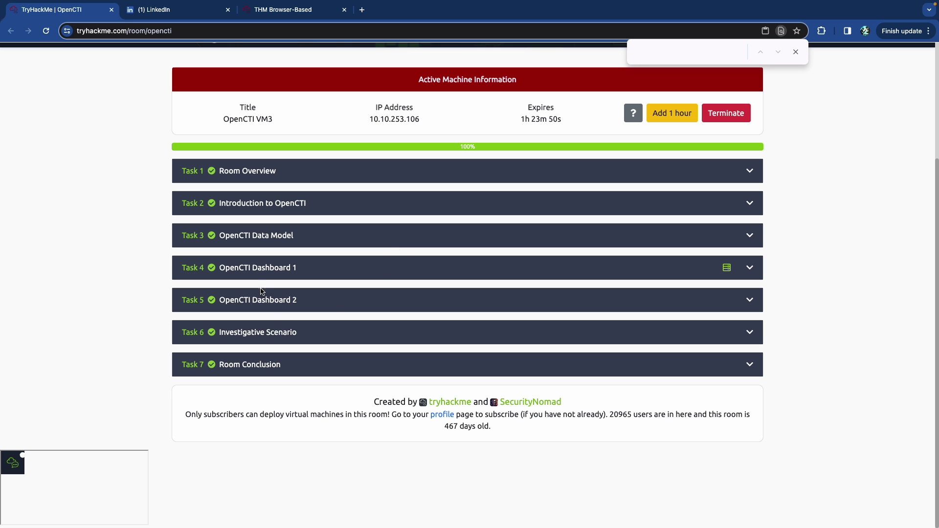
{"action": "scroll", "coordinate": [263, 292], "scroll_direction": "up", "scroll_amount": 5}
{"action": "scroll", "coordinate": [597, 265], "scroll_direction": "down", "scroll_amount": 1}
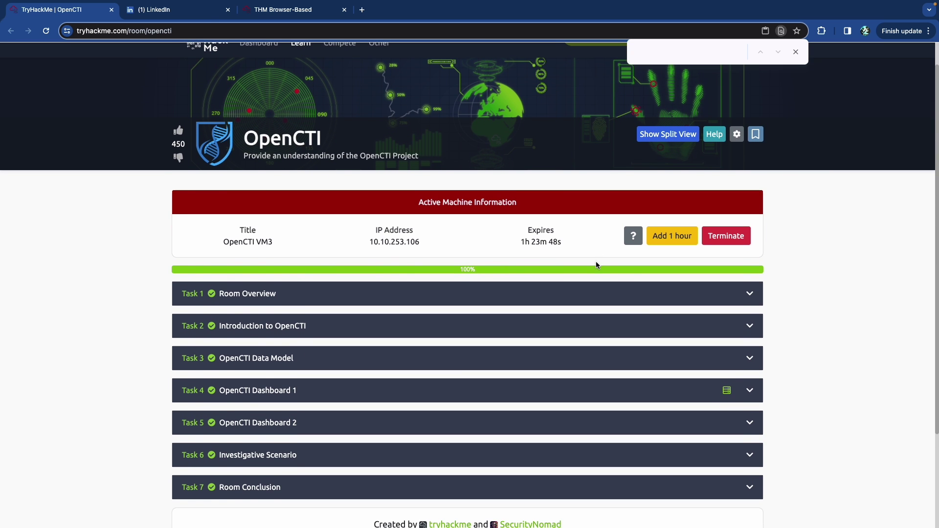
{"action": "left_click", "coordinate": [717, 241]}
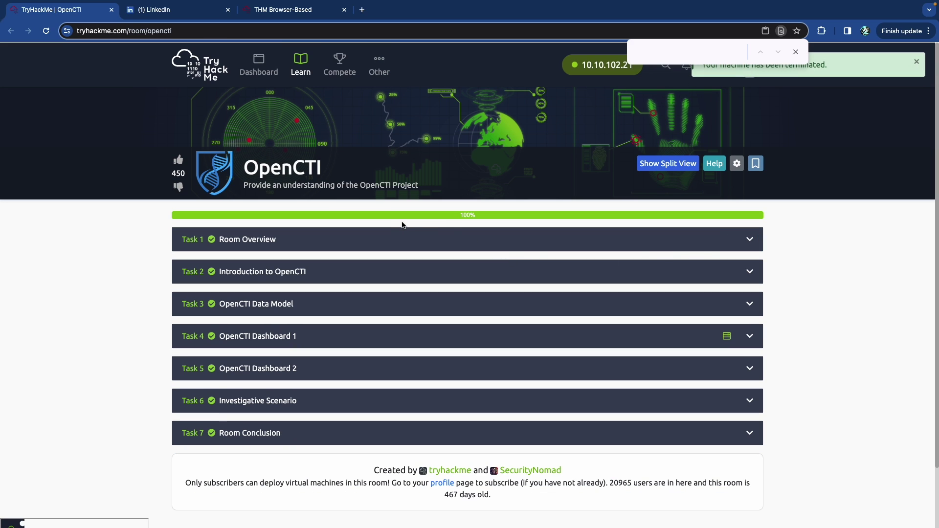
- Expand Task 1 Room Overview and open the TheHive and MISP prerequisite rooms in new browser tabs
{"action": "left_click", "coordinate": [354, 239]}
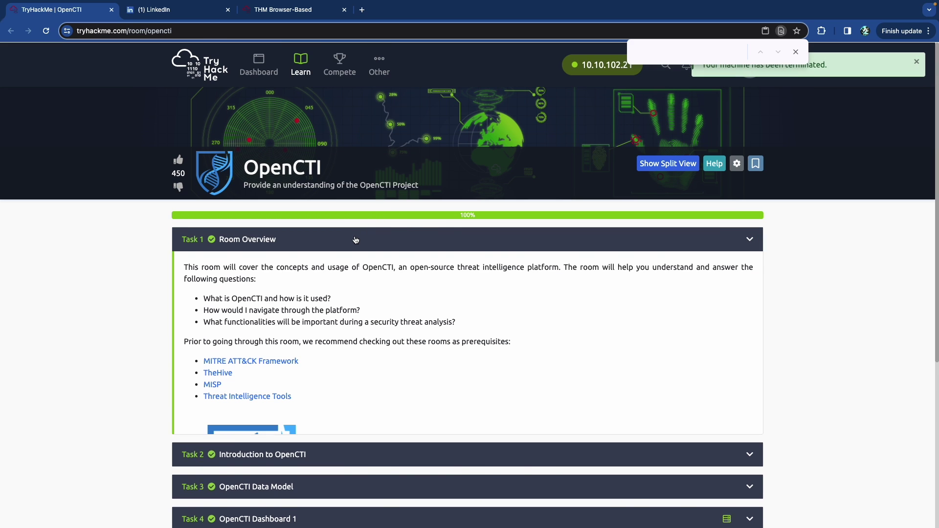
{"action": "scroll", "coordinate": [299, 274], "scroll_direction": "down", "scroll_amount": 2}
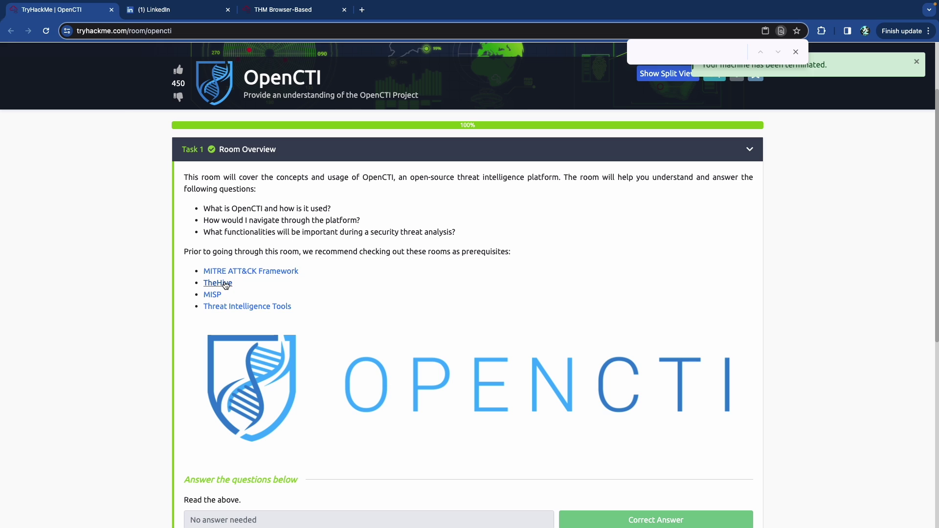
{"action": "left_click", "coordinate": [218, 283], "text": "super"}
{"action": "left_click", "coordinate": [212, 295], "text": "super"}
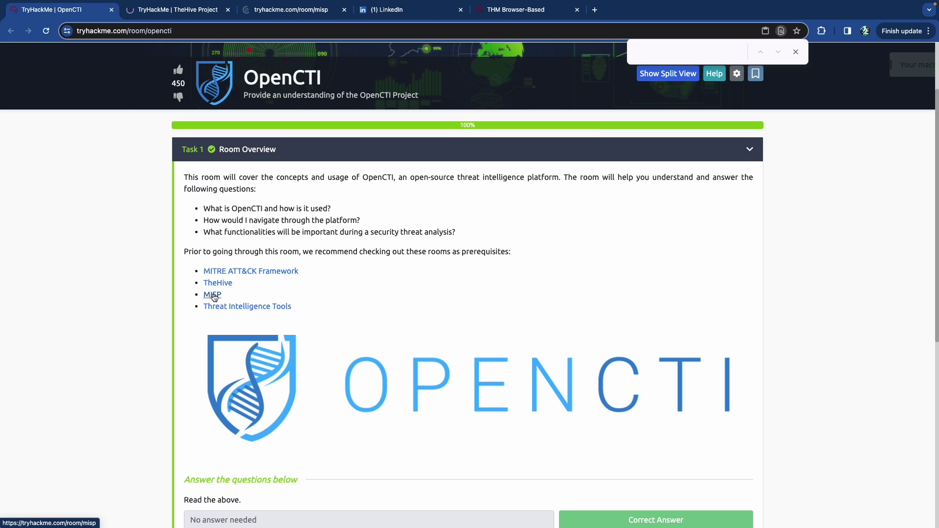
- Look over the room pages of TheHive Project and MISP
{"action": "key", "text": "ctrl+Tab"}
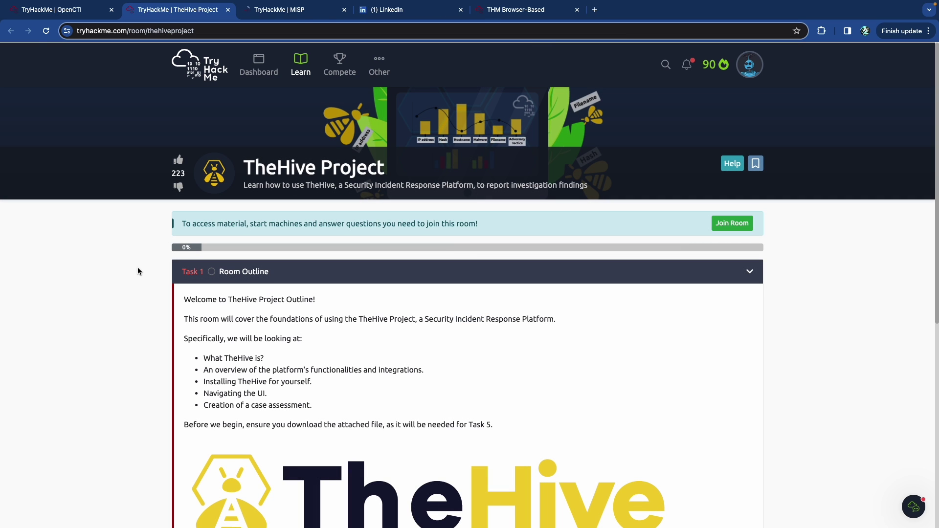
{"action": "key", "text": "ctrl+Tab"}
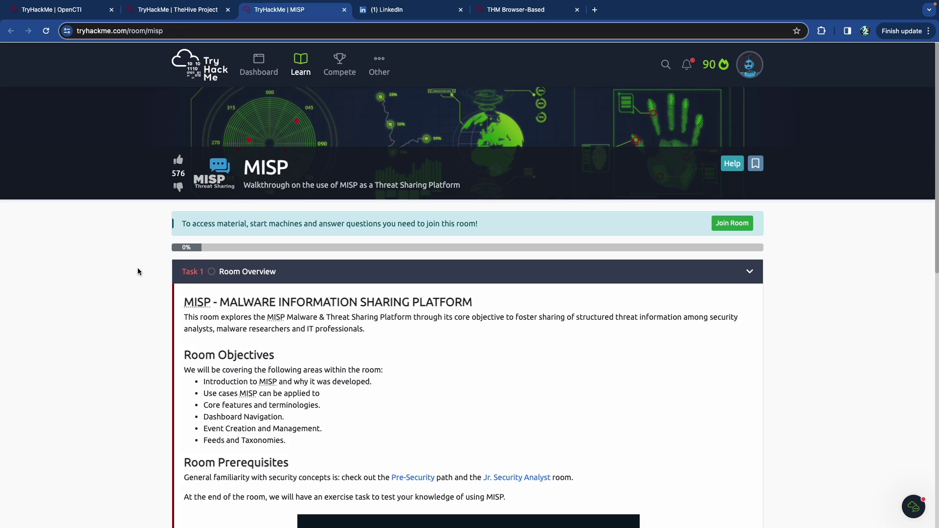
{"action": "key", "text": "ctrl+shift+Tab"}
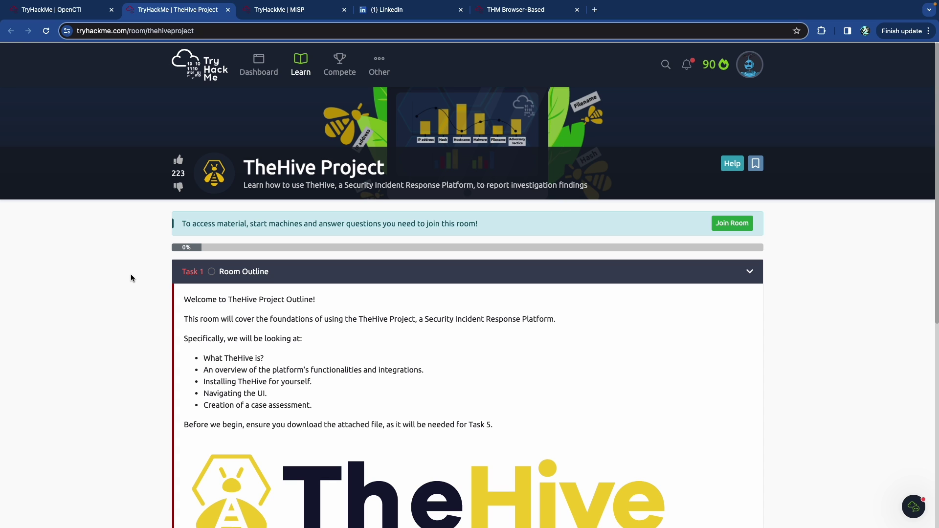
{"action": "key", "text": "ctrl+Tab"}
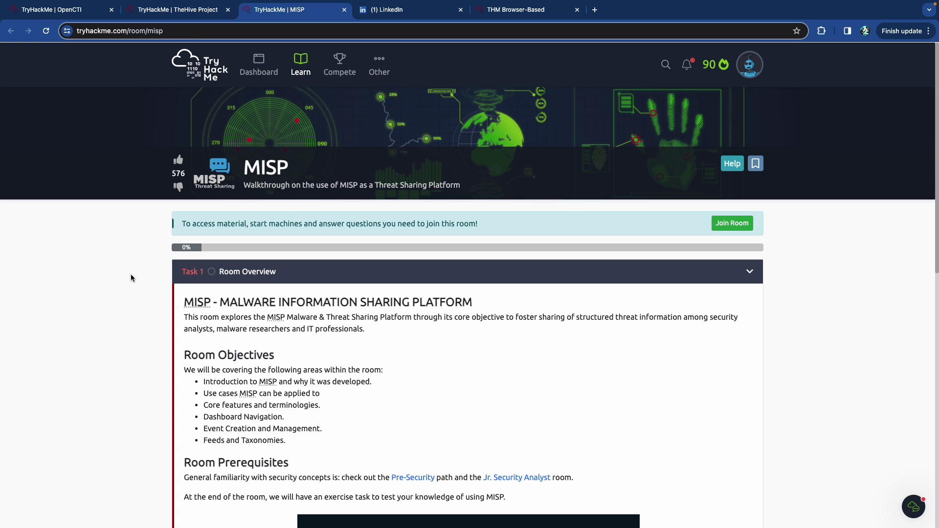
{"action": "scroll", "coordinate": [131, 275], "scroll_direction": "down", "scroll_amount": 2}
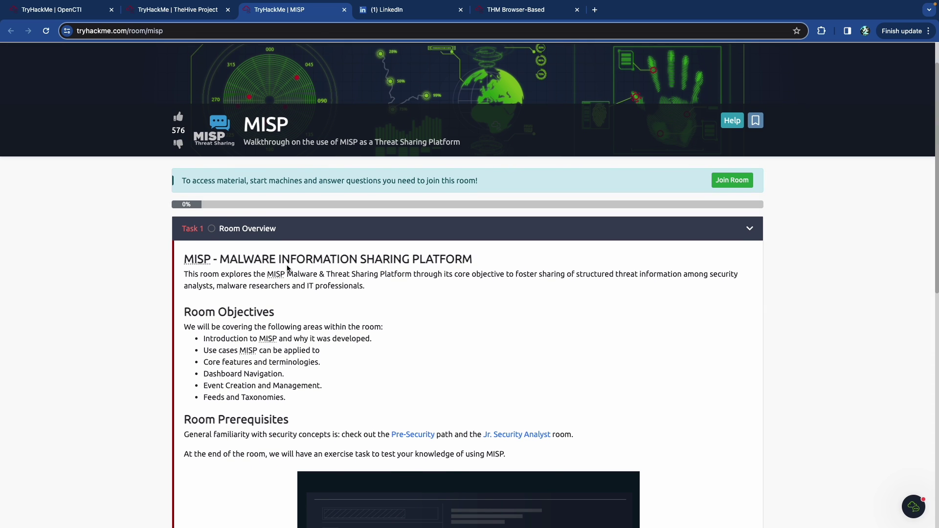
- Return to the OpenCTI room, look through its overview and task list, and collapse Task 1 Room Overview
{"action": "key", "text": "ctrl+shift+Tab"}
{"action": "key", "text": "ctrl+shift+Tab"}
{"action": "scroll", "coordinate": [178, 298], "scroll_direction": "down", "scroll_amount": 5}
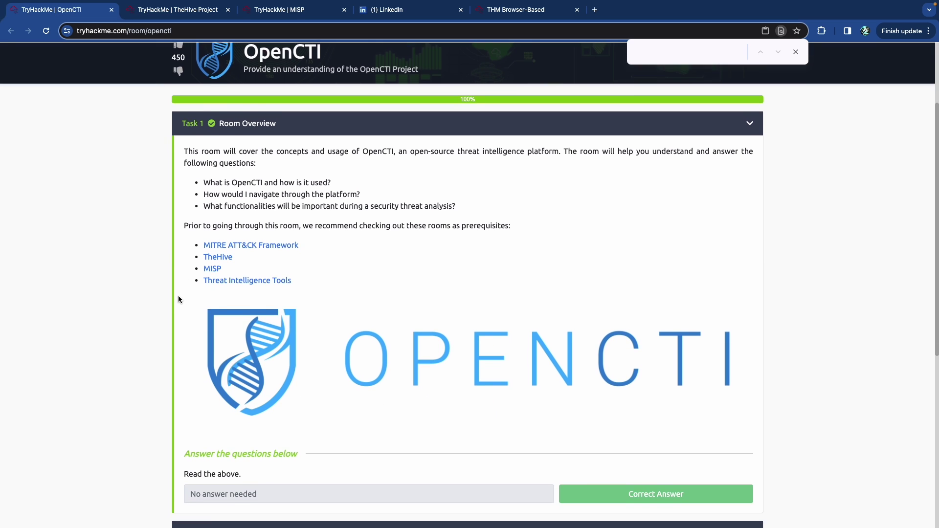
{"action": "scroll", "coordinate": [178, 295], "scroll_direction": "down", "scroll_amount": 3}
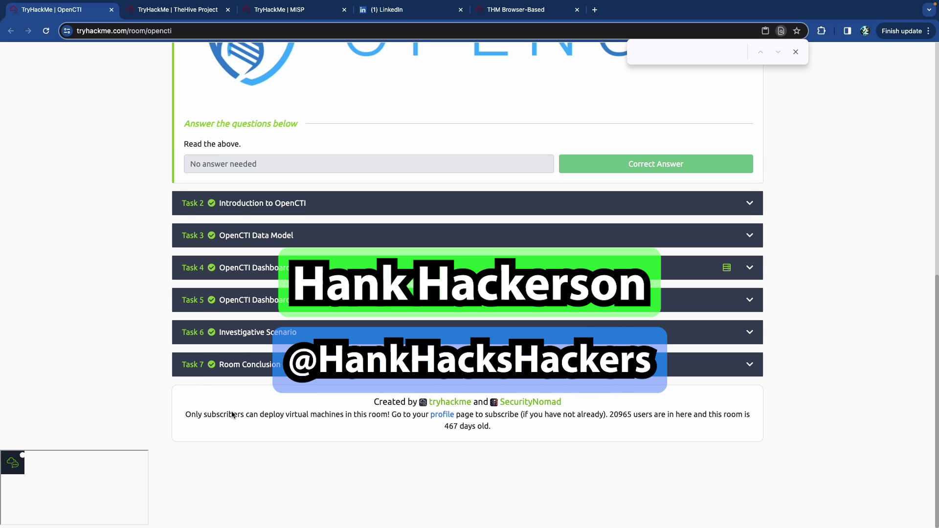
{"action": "scroll", "coordinate": [232, 414], "scroll_direction": "up", "scroll_amount": 5}
{"action": "scroll", "coordinate": [220, 392], "scroll_direction": "down", "scroll_amount": 5}
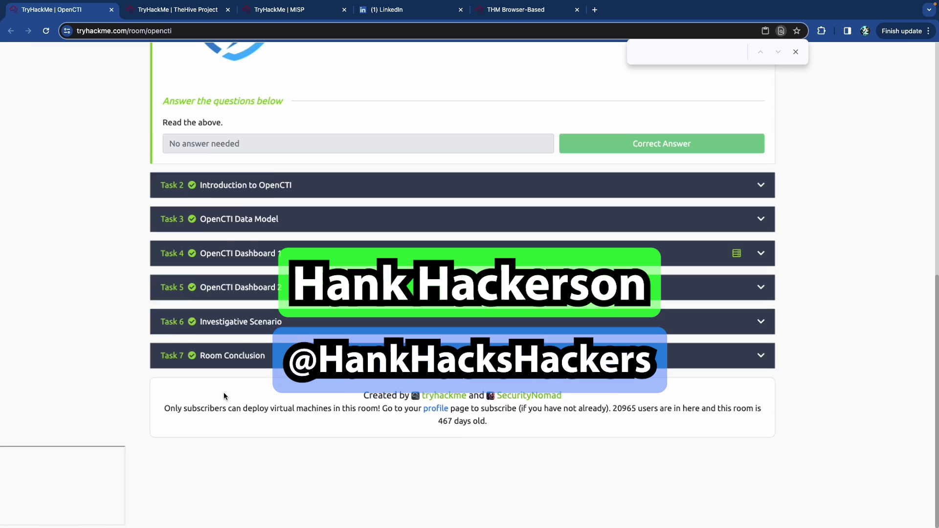
{"action": "scroll", "coordinate": [223, 392], "scroll_direction": "up", "scroll_amount": 10}
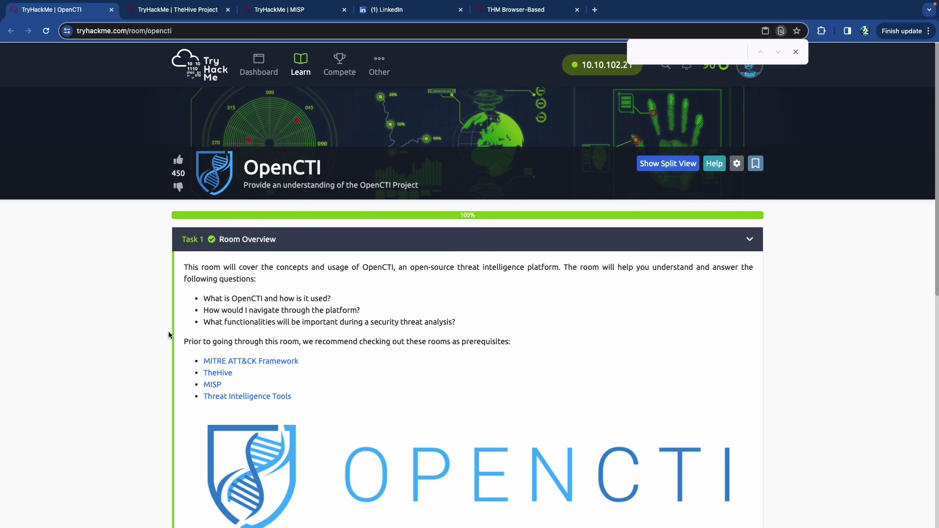
{"action": "scroll", "coordinate": [172, 327], "scroll_direction": "down", "scroll_amount": 2}
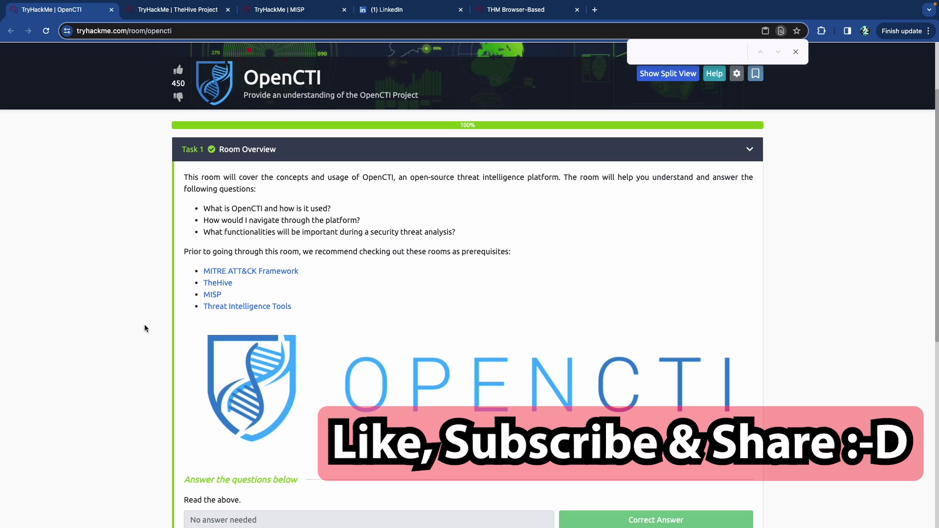
{"action": "scroll", "coordinate": [145, 324], "scroll_direction": "down", "scroll_amount": 3}
{"action": "scroll", "coordinate": [145, 324], "scroll_direction": "up", "scroll_amount": 4}
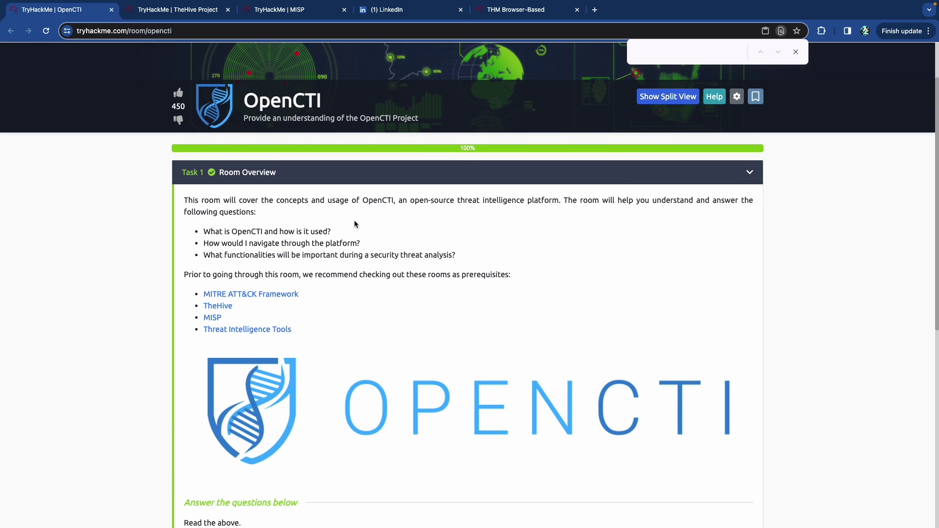
{"action": "left_click", "coordinate": [394, 177]}
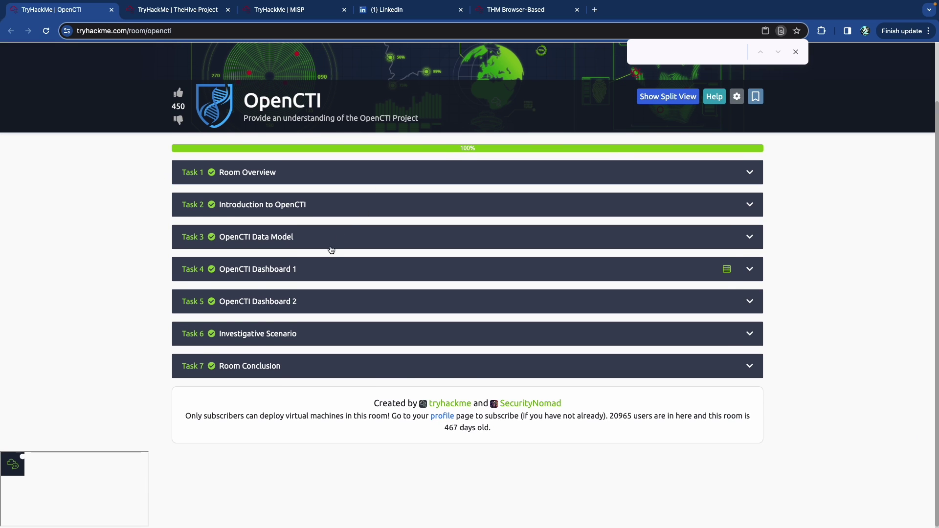